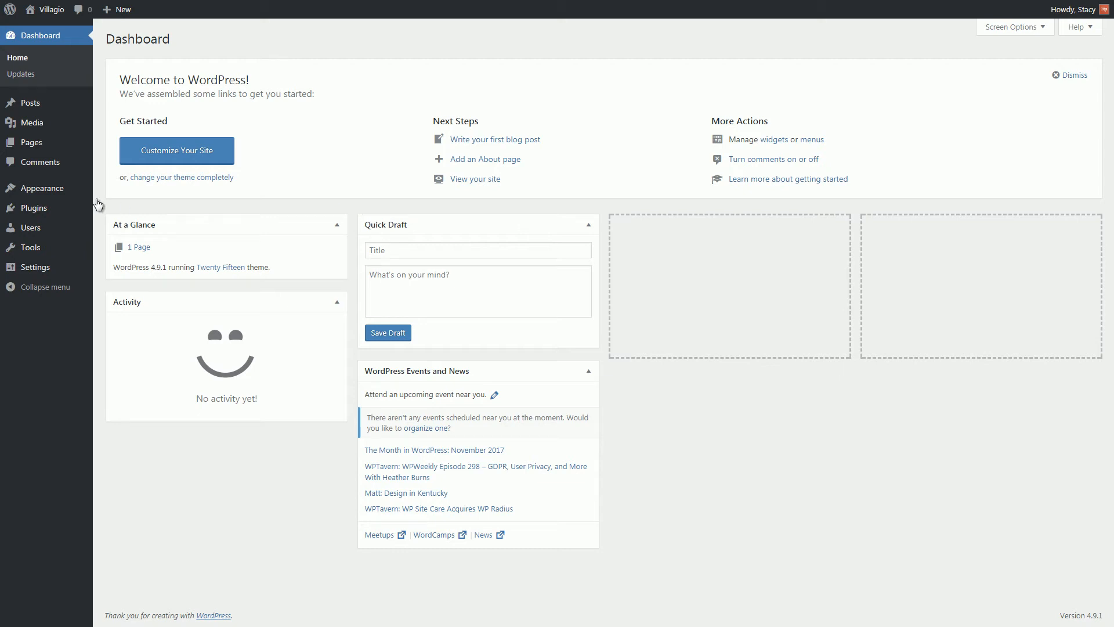
Upload villagio-1.2.0.zip as a new theme, install it and activate Villagio.
{"action": "mouse_move", "coordinate": [62, 195]}
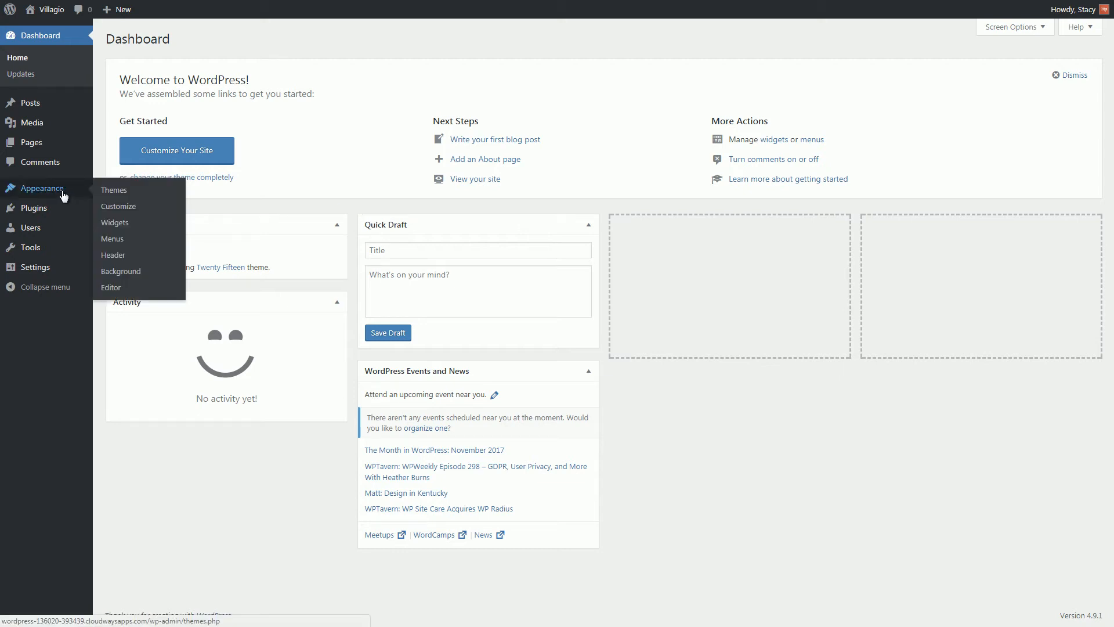
{"action": "left_click", "coordinate": [122, 190]}
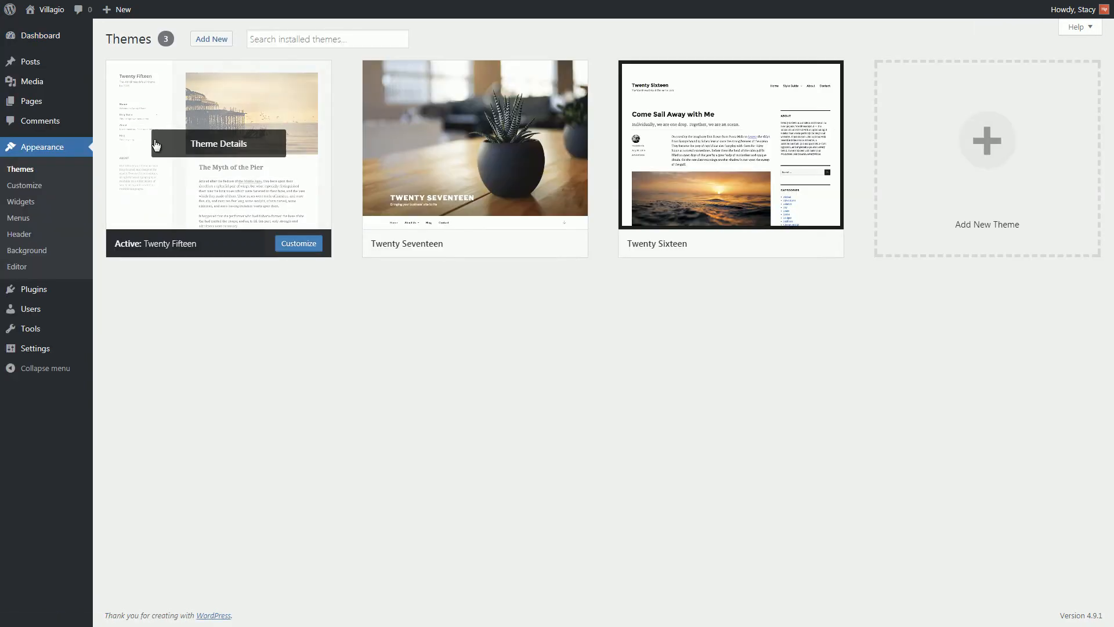
{"action": "left_click", "coordinate": [213, 38]}
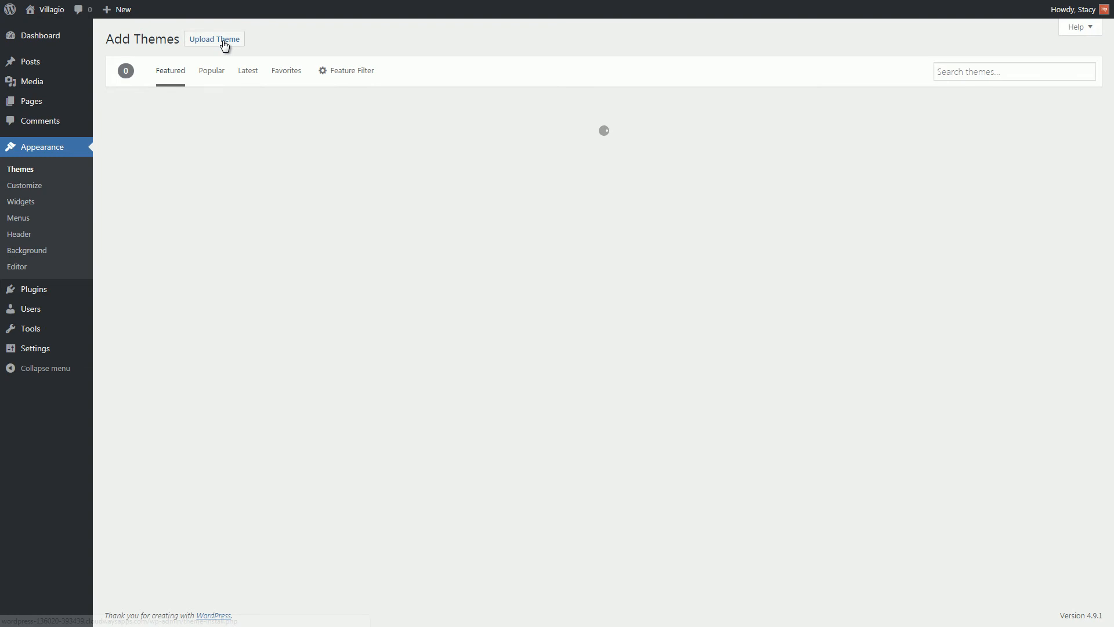
{"action": "left_click", "coordinate": [226, 47]}
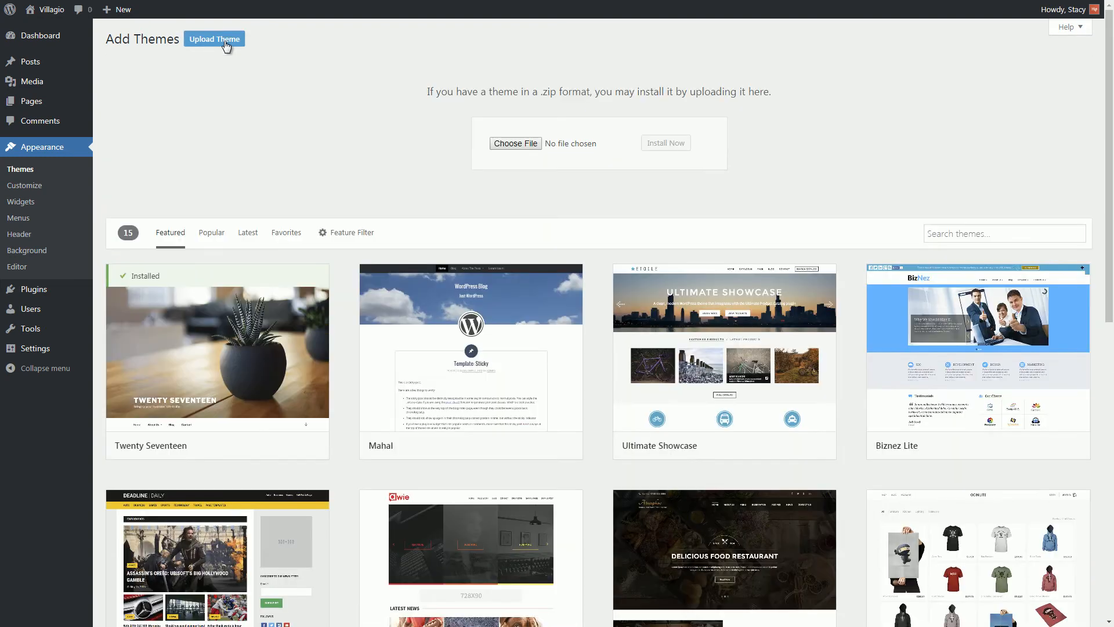
{"action": "left_click", "coordinate": [510, 144]}
{"action": "left_click", "coordinate": [389, 79]}
{"action": "left_click", "coordinate": [458, 293]}
{"action": "left_click", "coordinate": [666, 148]}
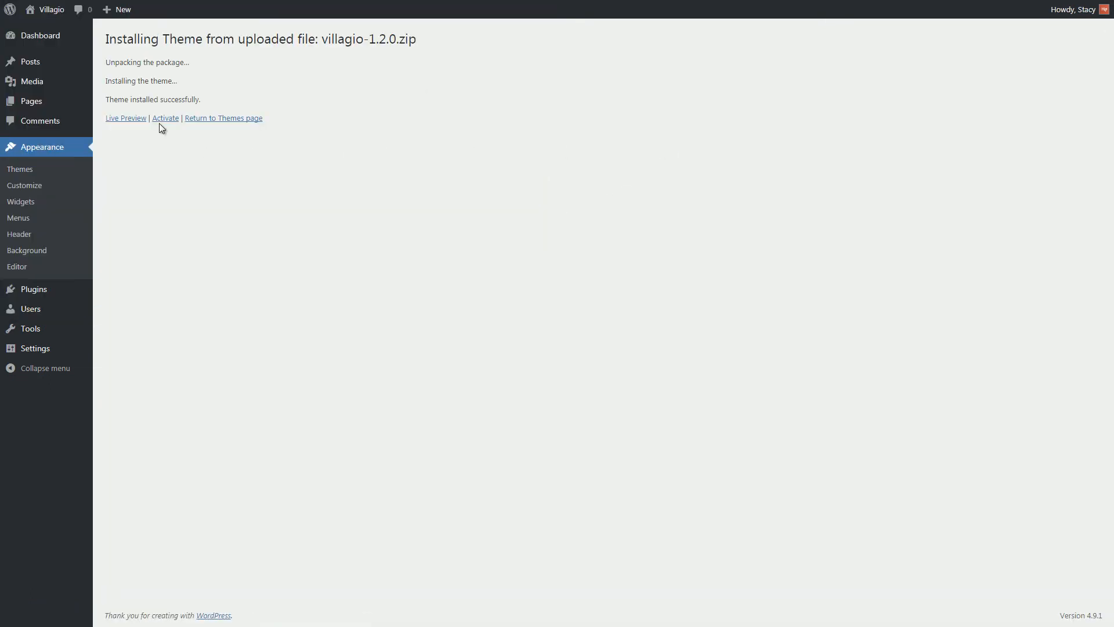
{"action": "left_click", "coordinate": [153, 118]}
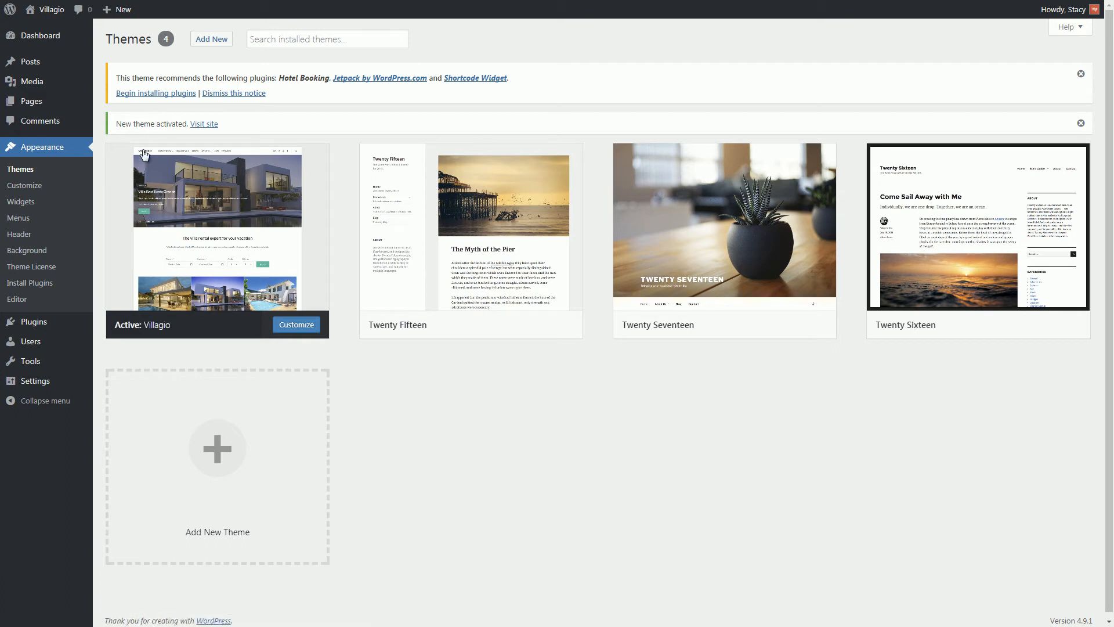
{"action": "mouse_move", "coordinate": [52, 323]}
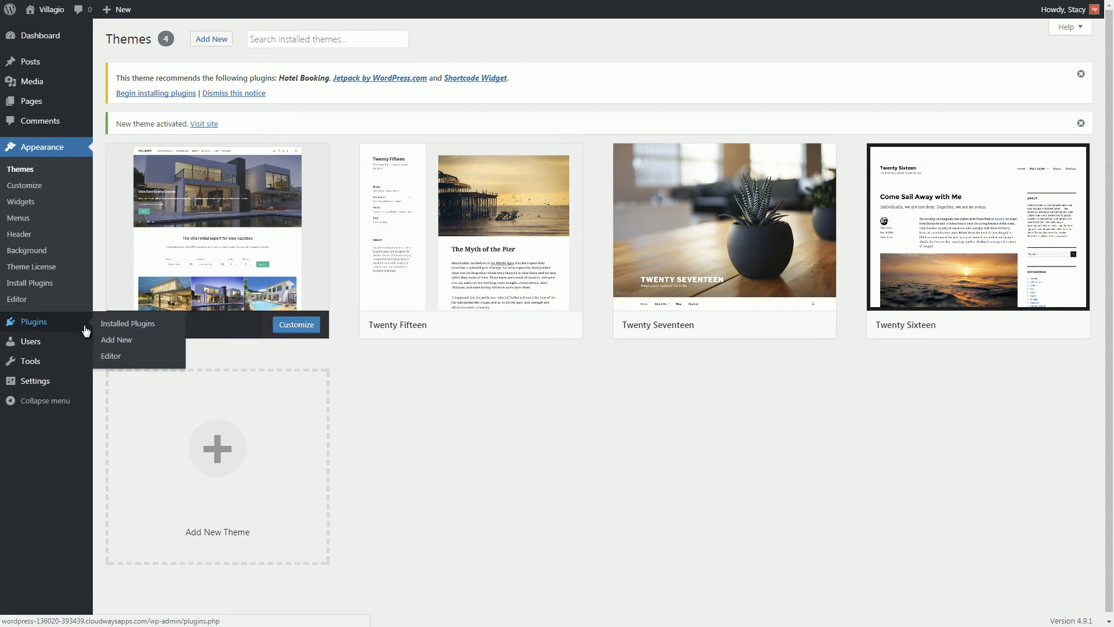
Bulk-install the recommended Hotel Booking, Jetpack and Shortcode Widget plugins, then return to the Dashboard.
{"action": "left_click", "coordinate": [110, 337]}
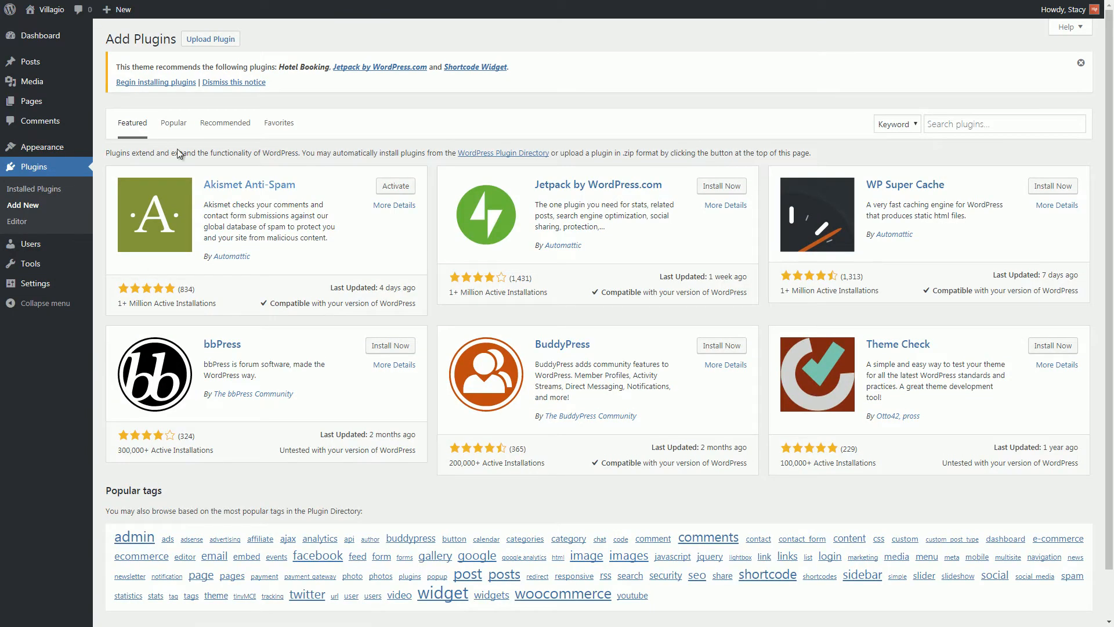
{"action": "left_click", "coordinate": [216, 39]}
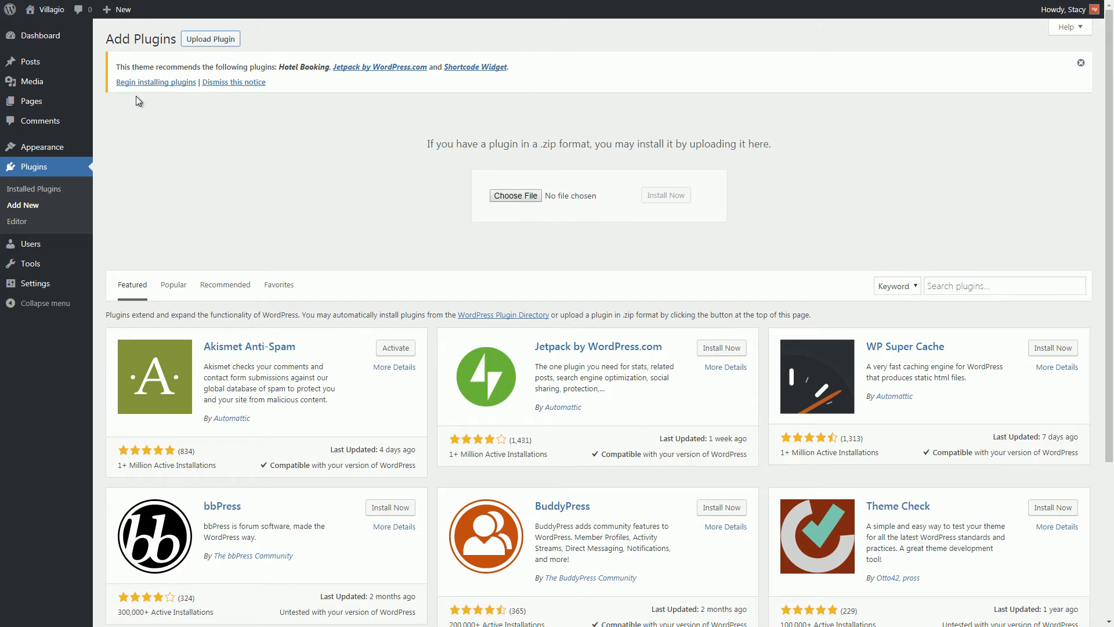
{"action": "left_click", "coordinate": [159, 83]}
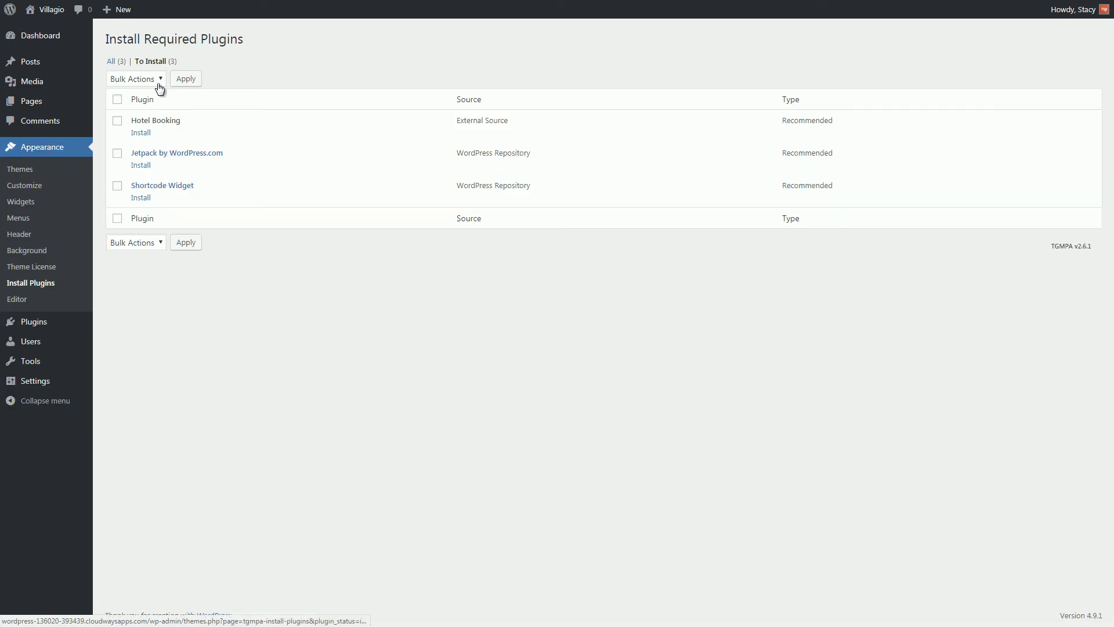
{"action": "left_click", "coordinate": [137, 105]}
{"action": "left_click", "coordinate": [183, 80]}
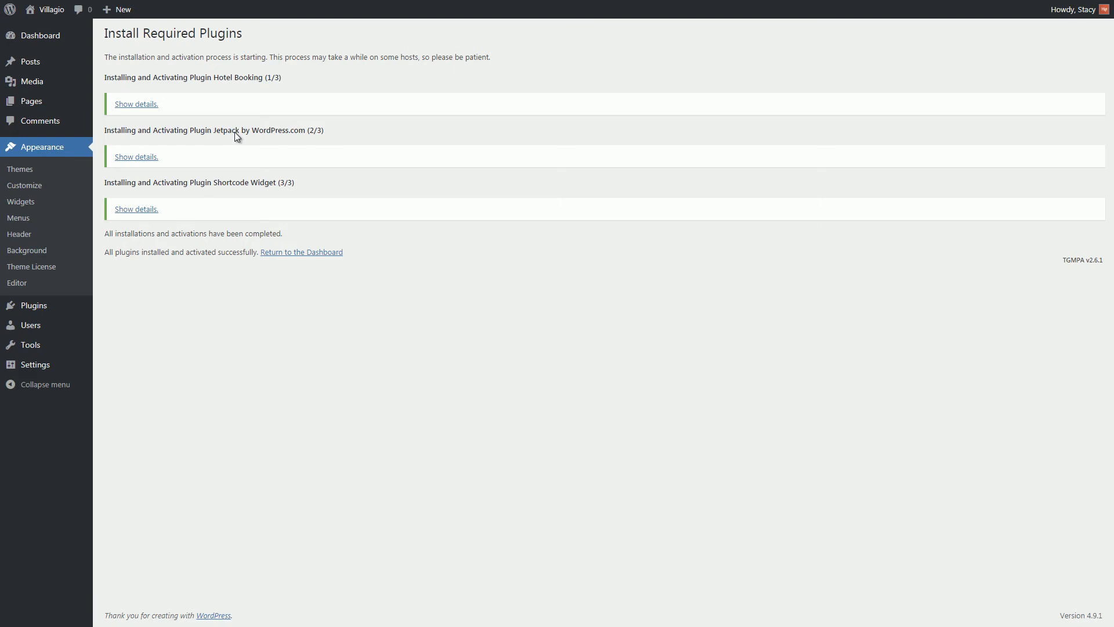
{"action": "left_click", "coordinate": [293, 252]}
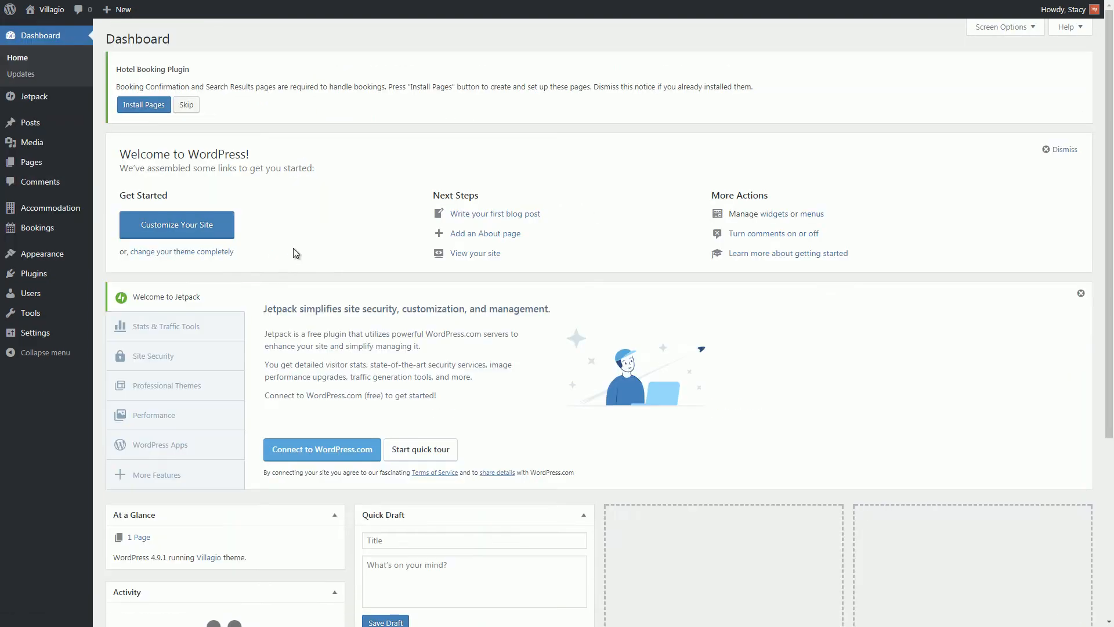
Connect Jetpack to WordPress.com, approve it and start on the free plan.
{"action": "left_click", "coordinate": [336, 458]}
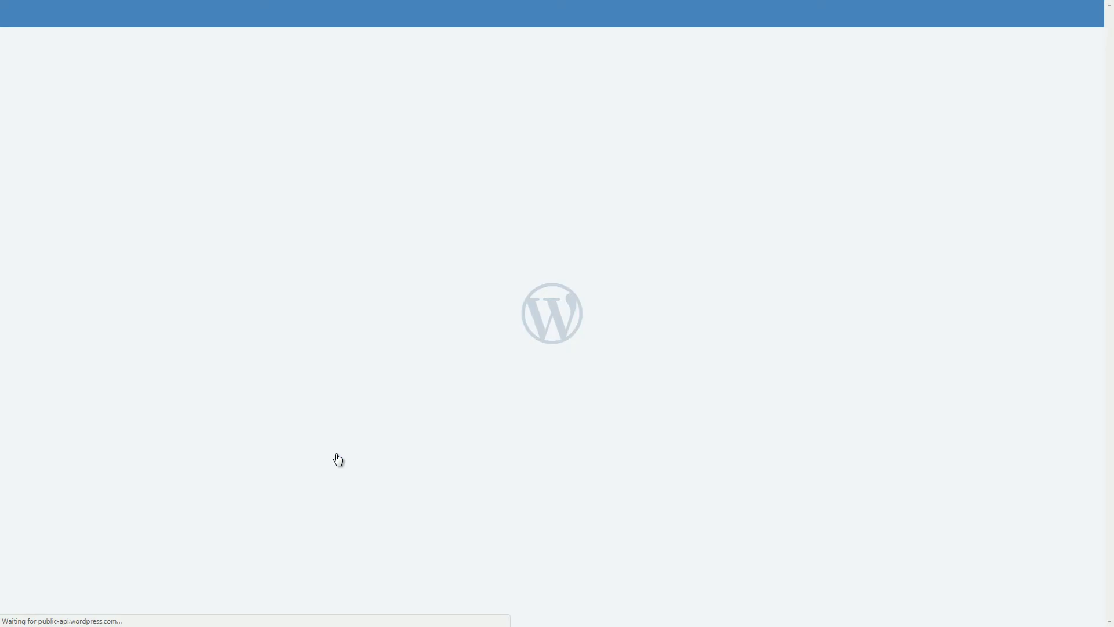
{"action": "left_click", "coordinate": [569, 282]}
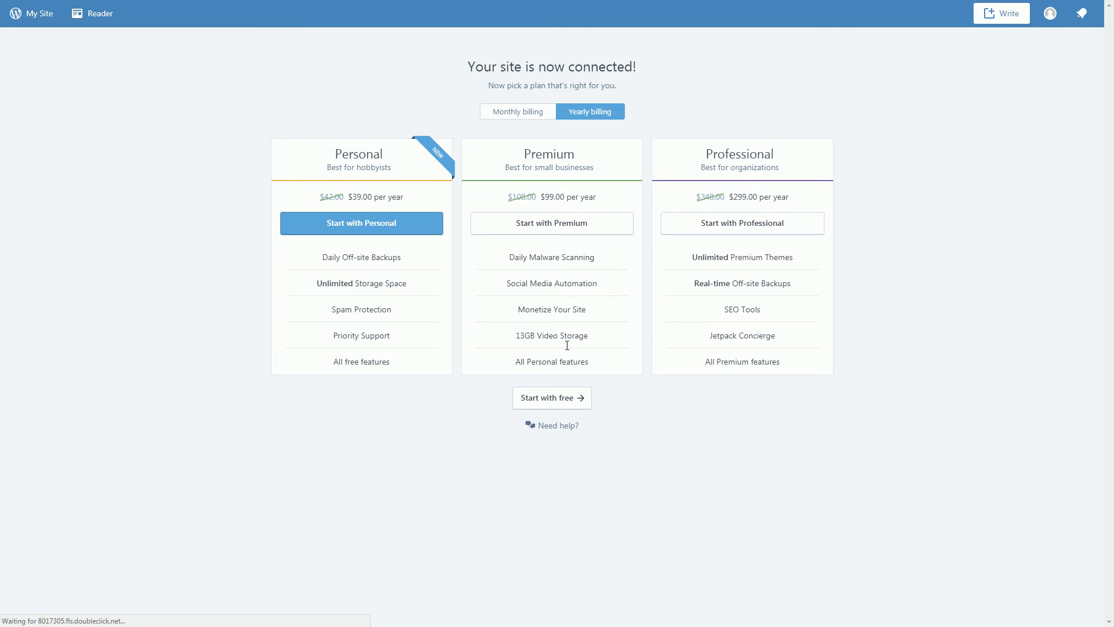
{"action": "left_click", "coordinate": [571, 398]}
{"action": "scroll", "coordinate": [573, 405], "scroll_direction": "down", "scroll_amount": 5}
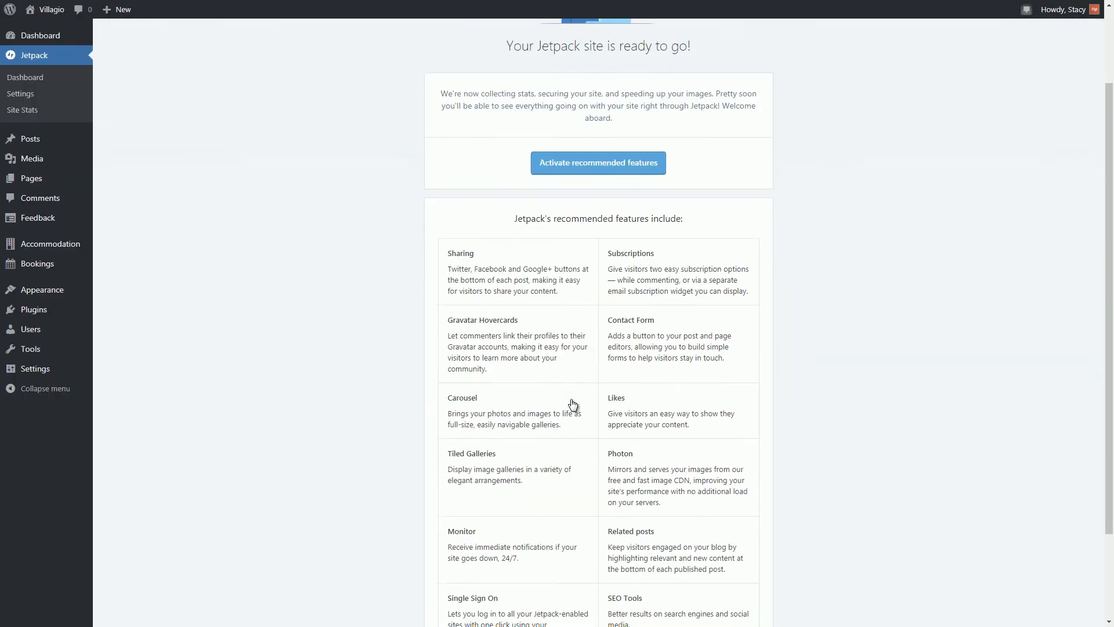
{"action": "scroll", "coordinate": [591, 415], "scroll_direction": "up", "scroll_amount": 2}
{"action": "scroll", "coordinate": [600, 421], "scroll_direction": "up", "scroll_amount": 2}
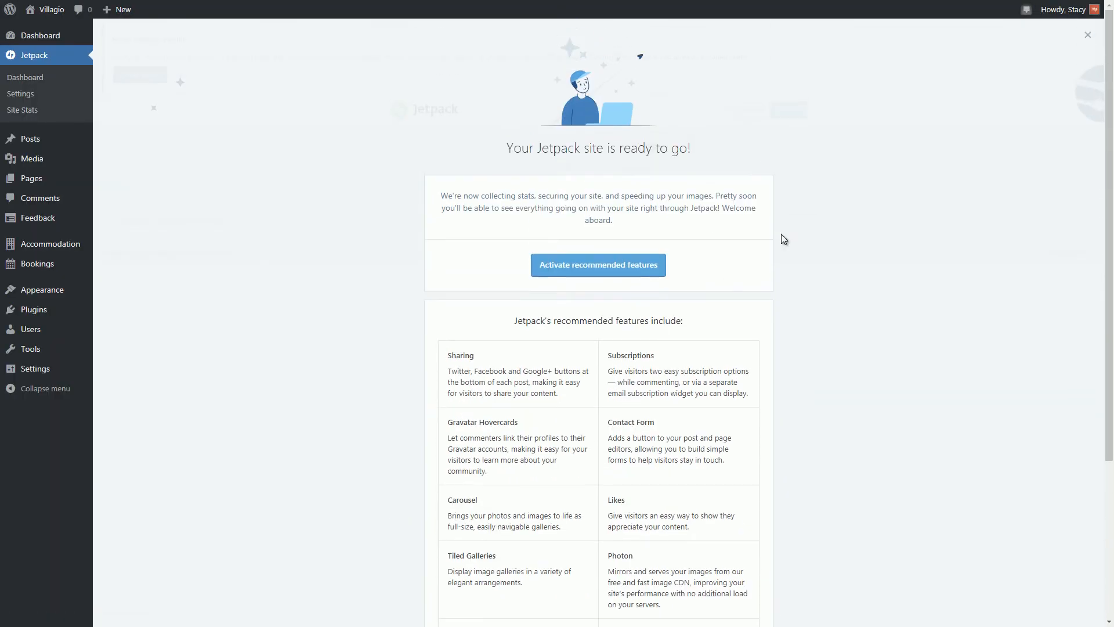
{"action": "left_click", "coordinate": [1087, 35]}
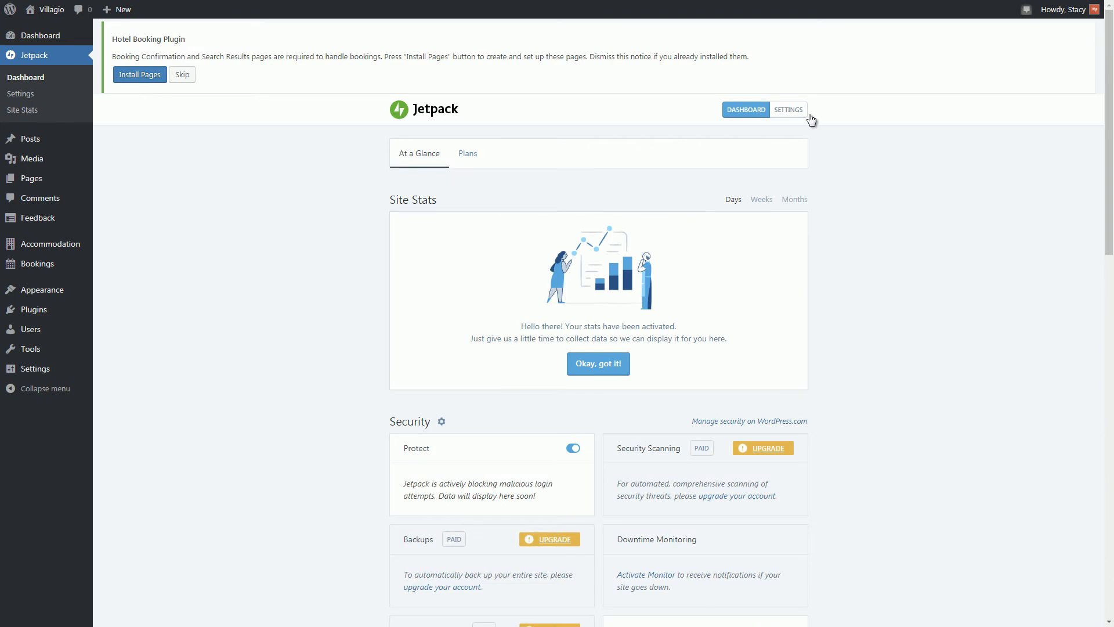
Turn on Speed up images and photos in Jetpack's settings.
{"action": "left_click", "coordinate": [789, 111]}
{"action": "scroll", "coordinate": [568, 403], "scroll_direction": "down", "scroll_amount": 3}
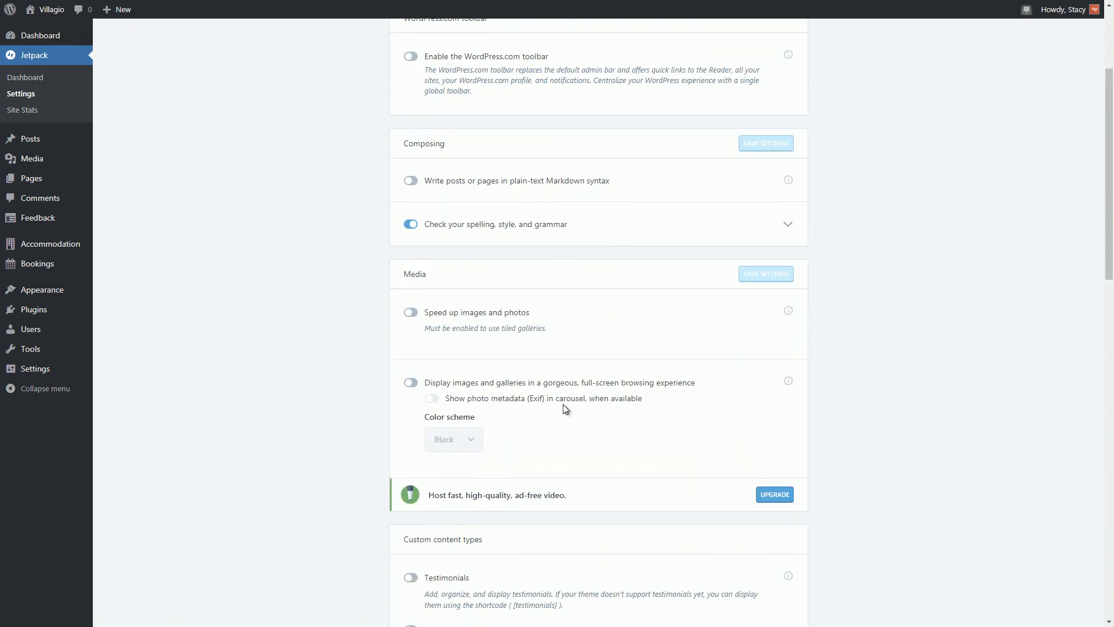
{"action": "scroll", "coordinate": [566, 409], "scroll_direction": "down", "scroll_amount": 2}
{"action": "left_click", "coordinate": [411, 196]}
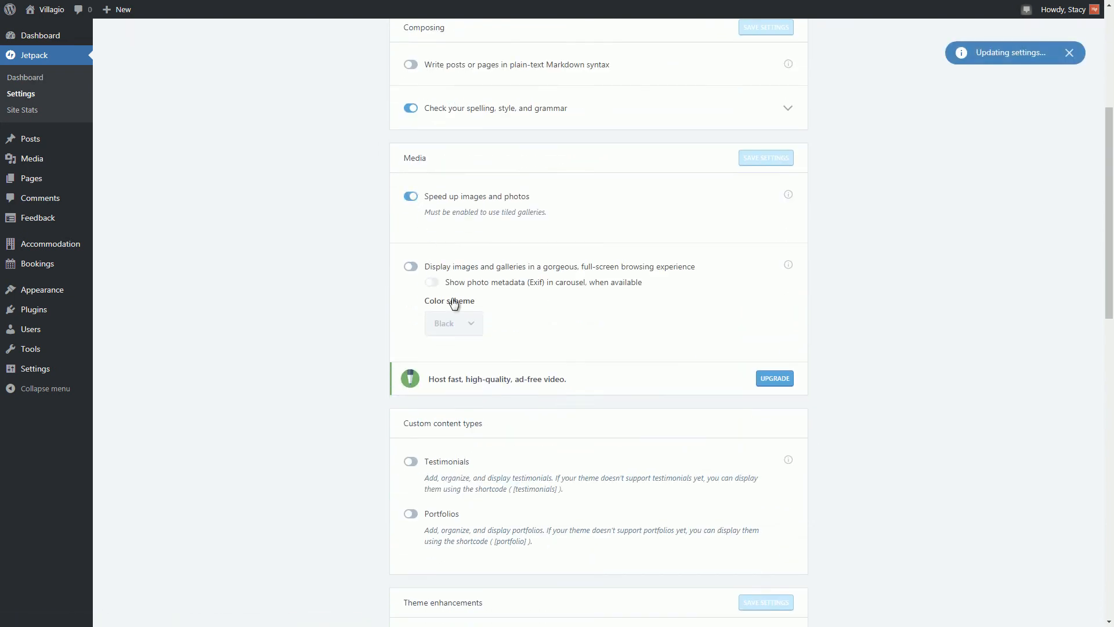
{"action": "scroll", "coordinate": [447, 301], "scroll_direction": "down", "scroll_amount": 2}
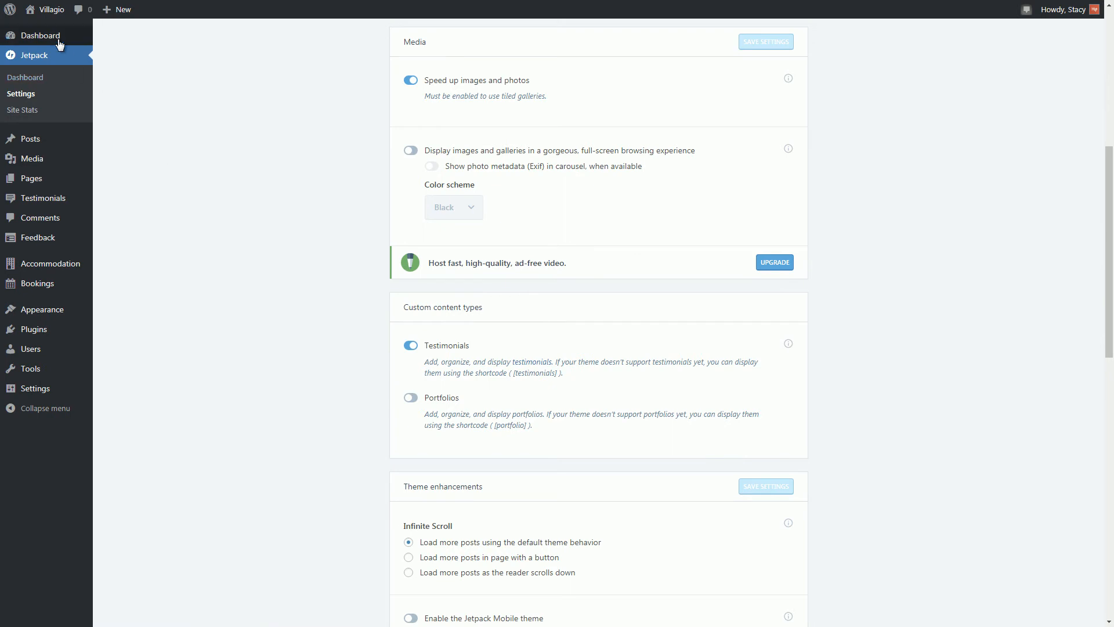
{"action": "left_click", "coordinate": [41, 35]}
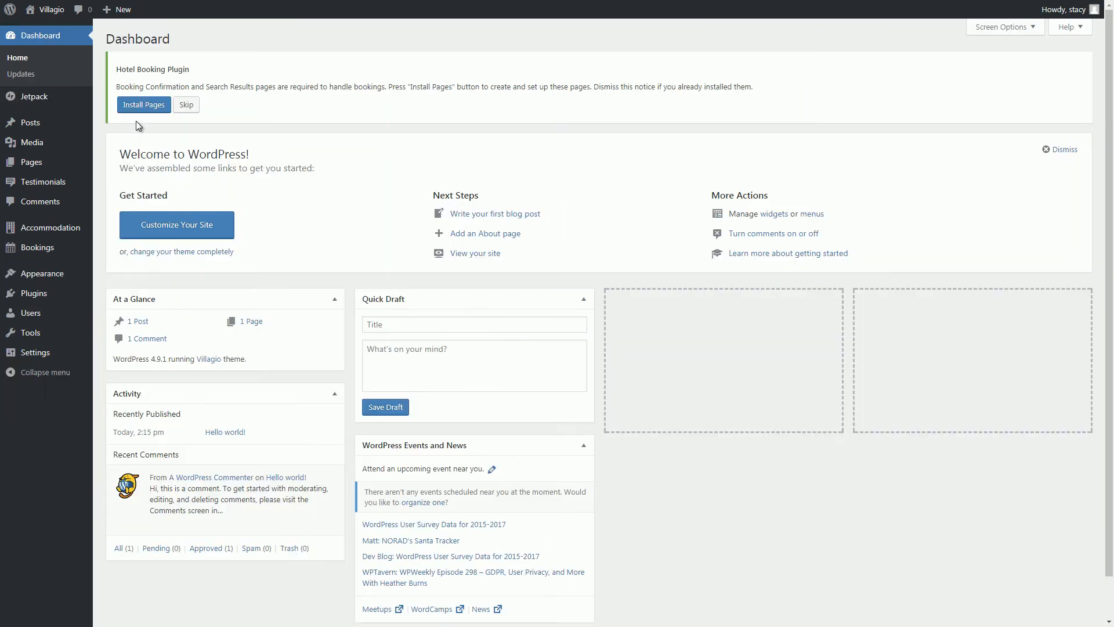
Install the Hotel Booking pages and review them in the All Pages list.
{"action": "left_click", "coordinate": [143, 108]}
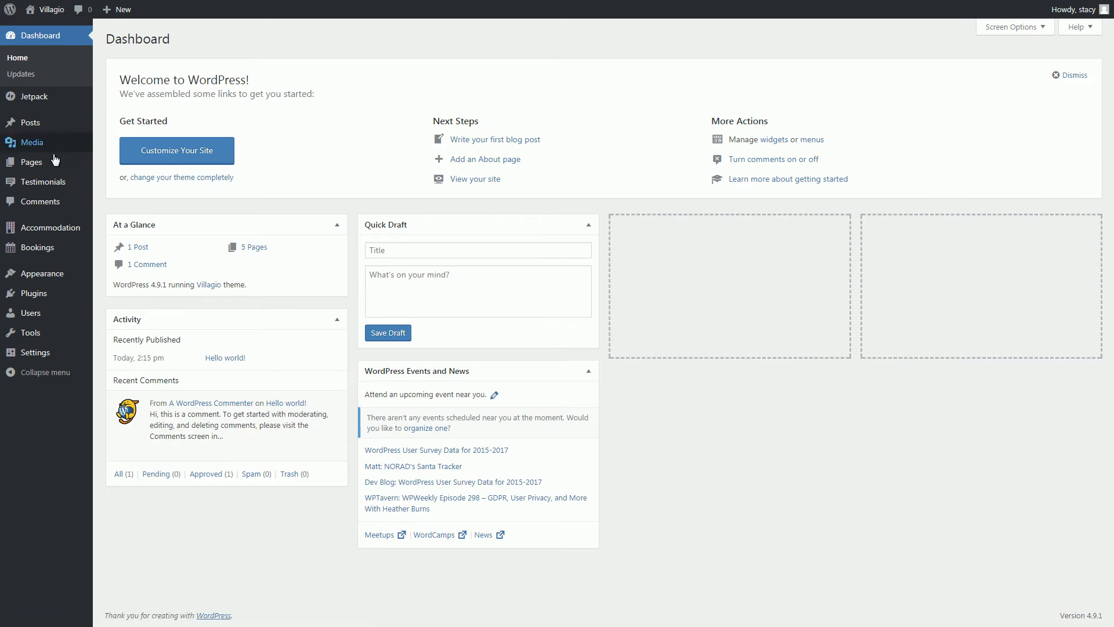
{"action": "left_click", "coordinate": [58, 158]}
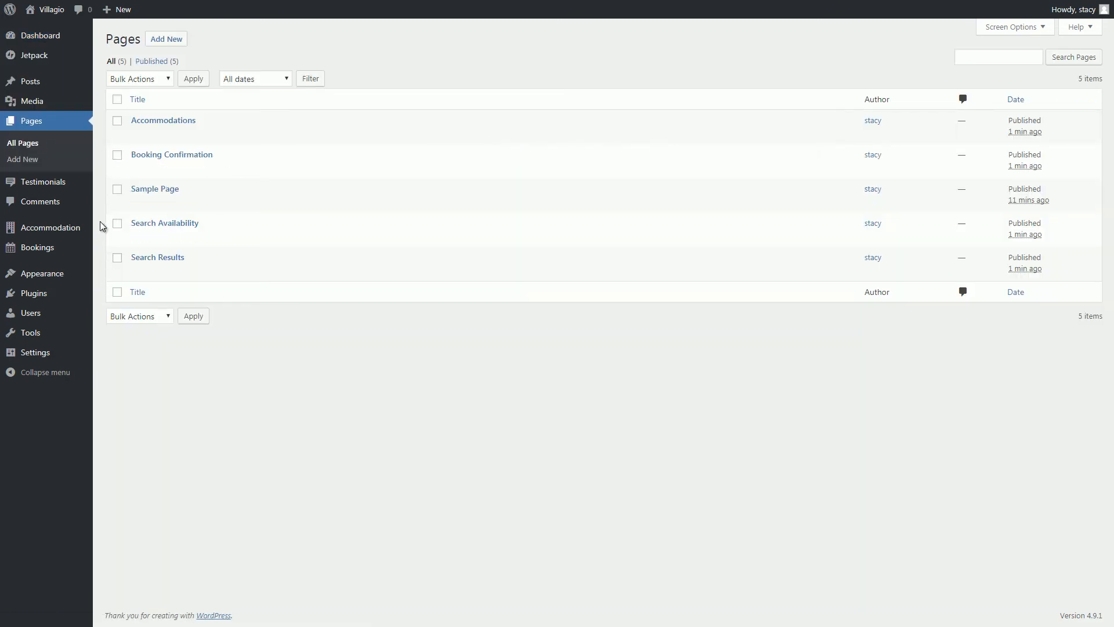
{"action": "mouse_move", "coordinate": [75, 231]}
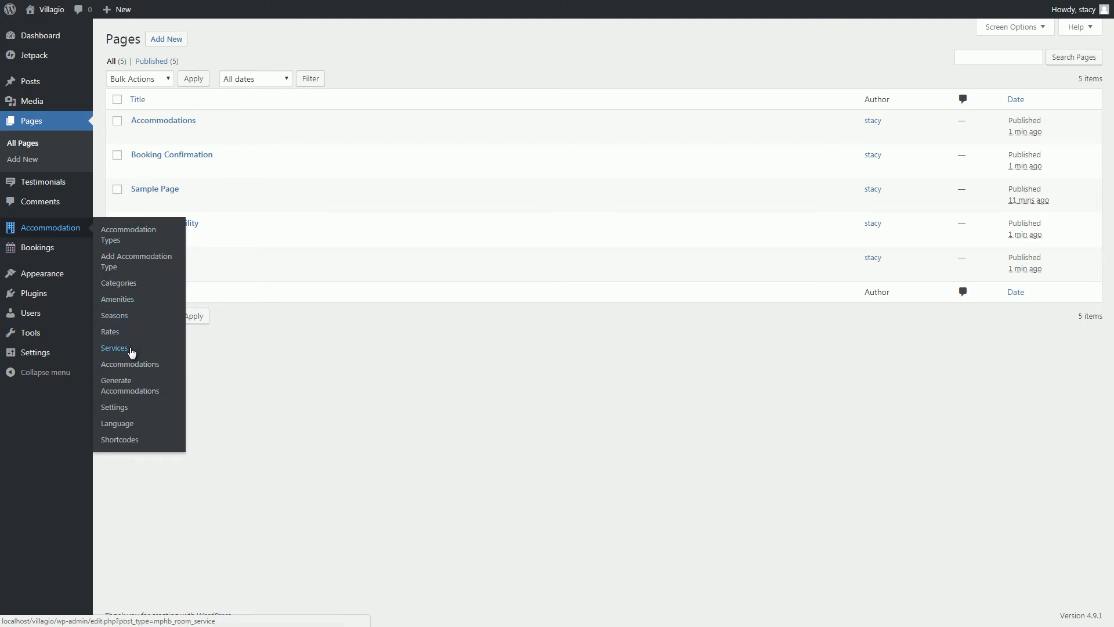
Add accommodation categories Aosta Valley, Lazio and Le Marche.
{"action": "left_click", "coordinate": [122, 283]}
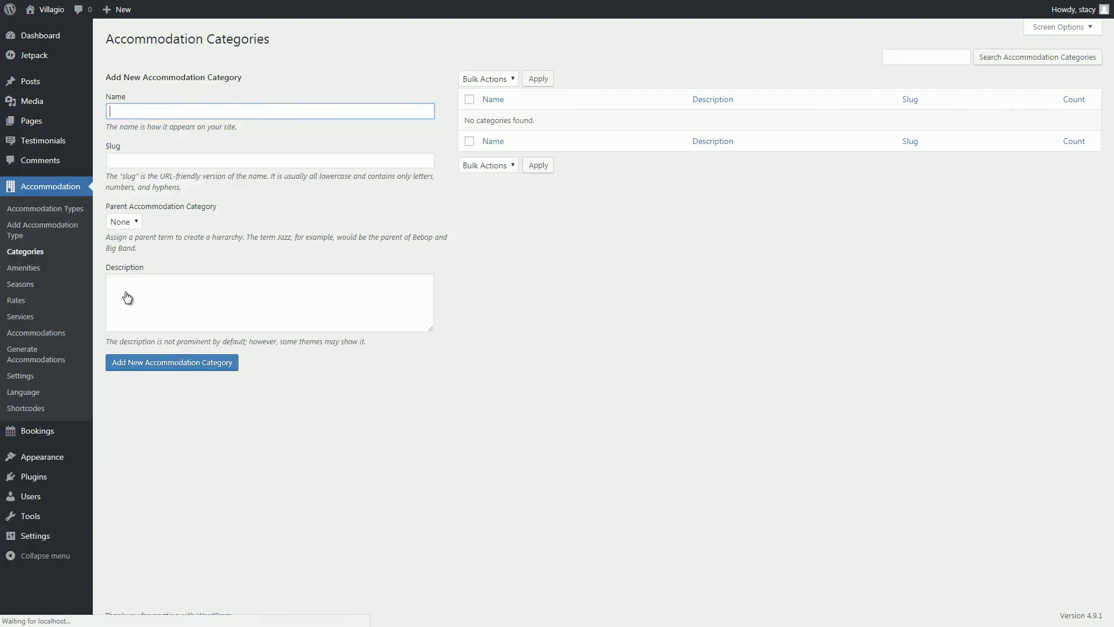
{"action": "left_click", "coordinate": [131, 112]}
{"action": "type", "text": "Aosta Valley"}
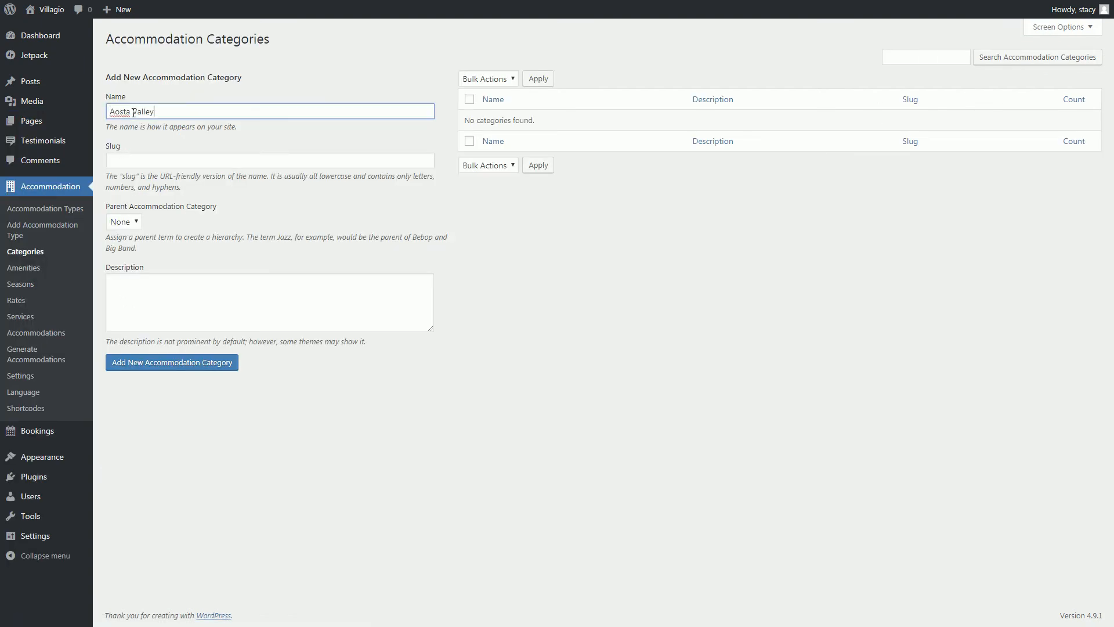
{"action": "left_click", "coordinate": [155, 361]}
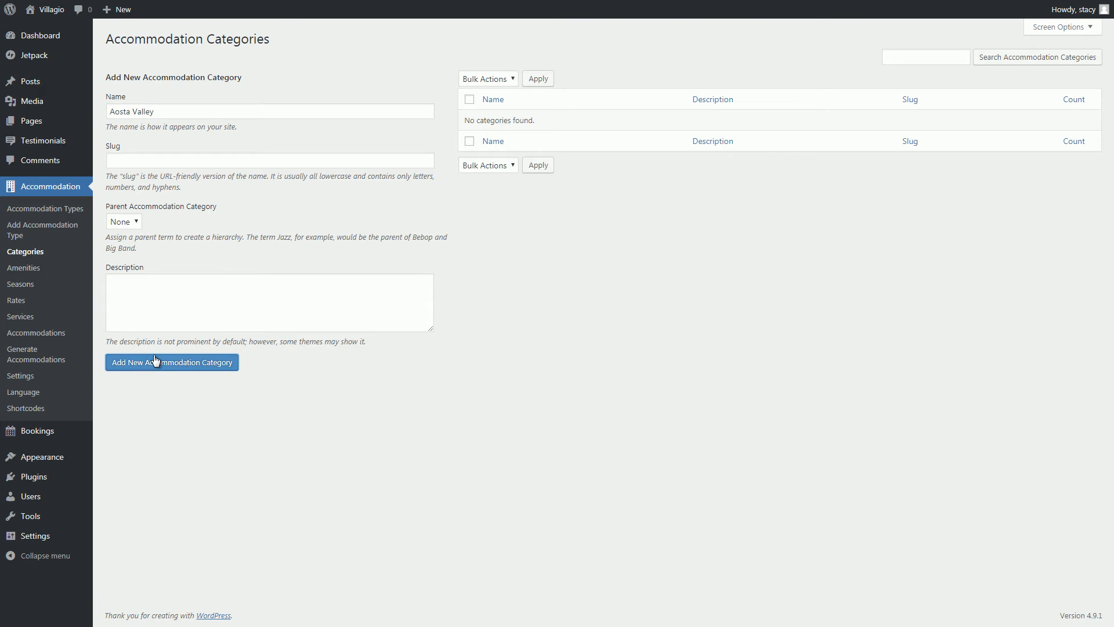
{"action": "left_click", "coordinate": [166, 116]}
{"action": "type", "text": "Lazio"}
{"action": "left_click", "coordinate": [164, 362]}
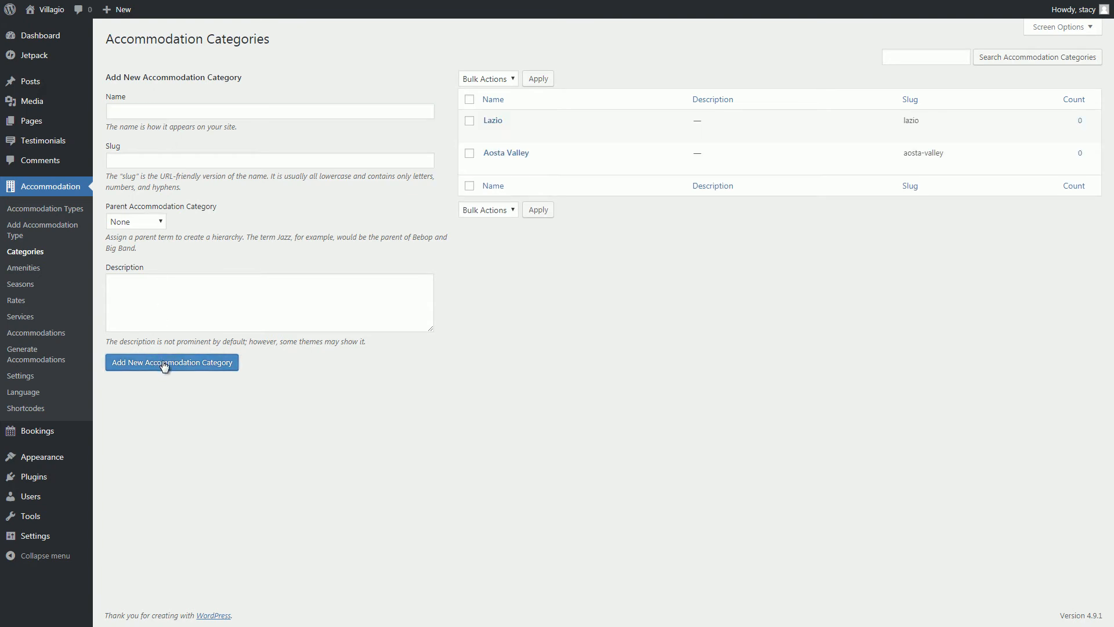
{"action": "left_click", "coordinate": [155, 110]}
{"action": "type", "text": "Le Marche"}
{"action": "left_click", "coordinate": [171, 365]}
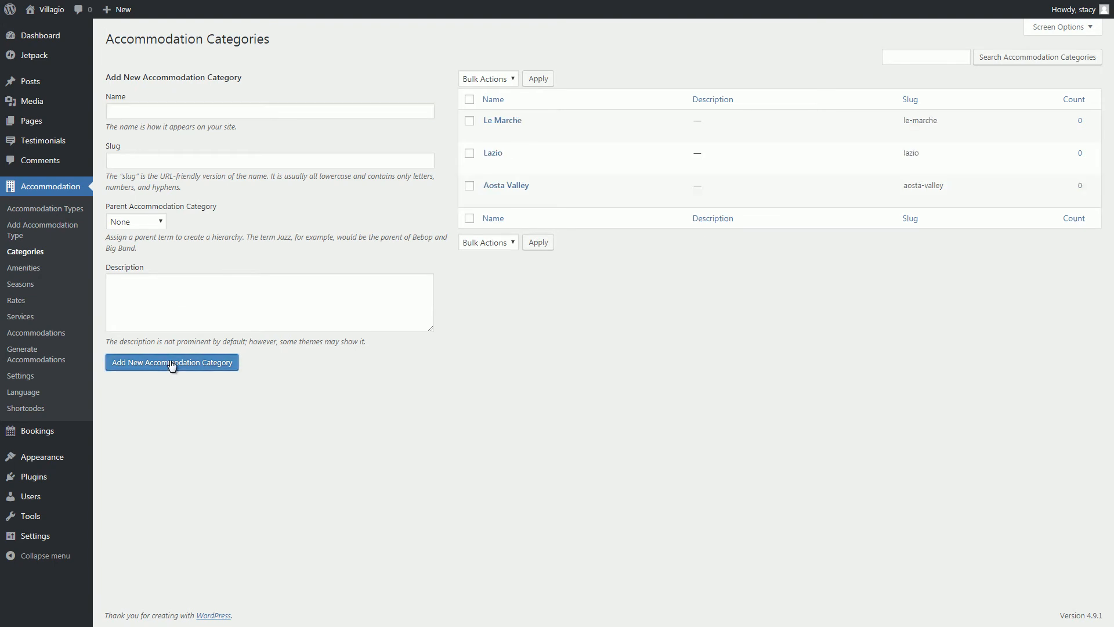
{"action": "left_click", "coordinate": [33, 271]}
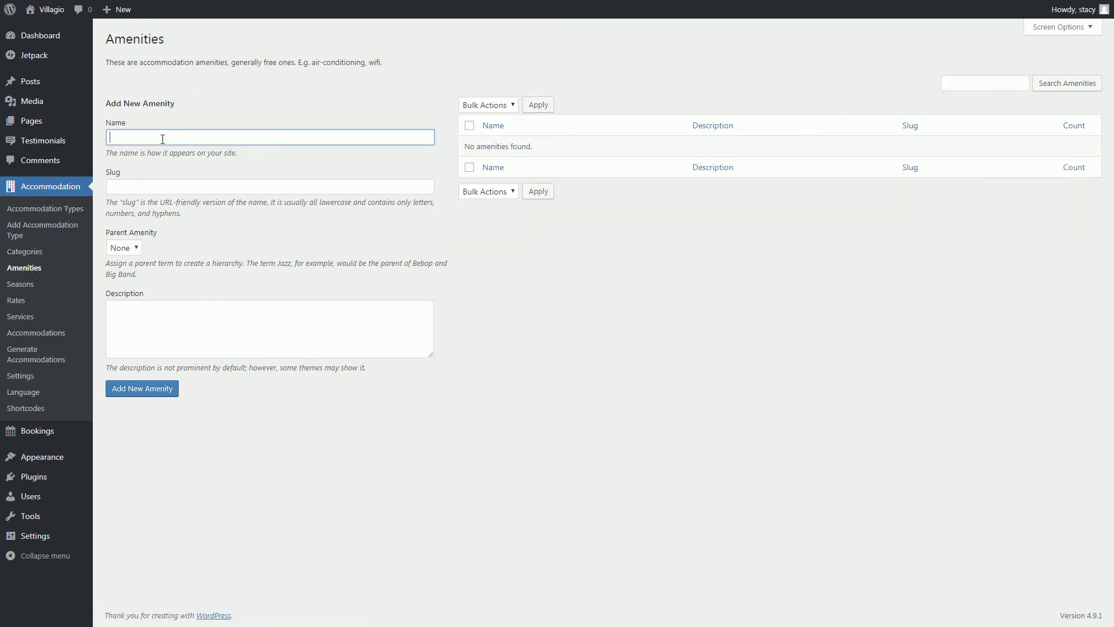
Add the amenities Air conditioning, Free WiFi and Dining area.
{"action": "type", "text": "Air conditioning"}
{"action": "left_click", "coordinate": [134, 394]}
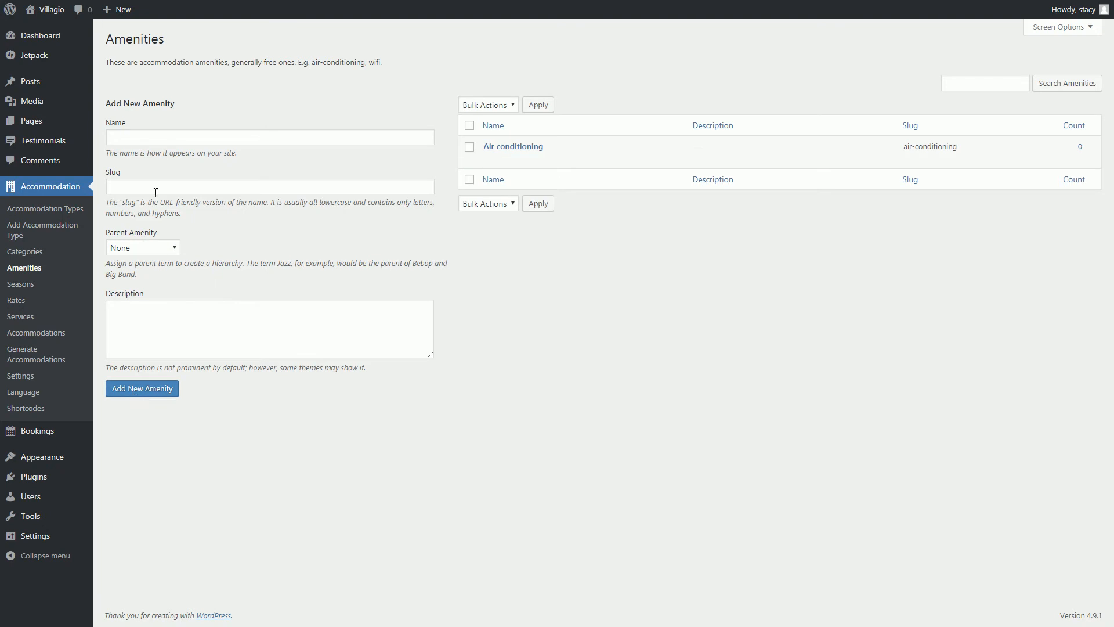
{"action": "left_click", "coordinate": [154, 140]}
{"action": "type", "text": "Free WiFi"}
{"action": "left_click", "coordinate": [145, 394]}
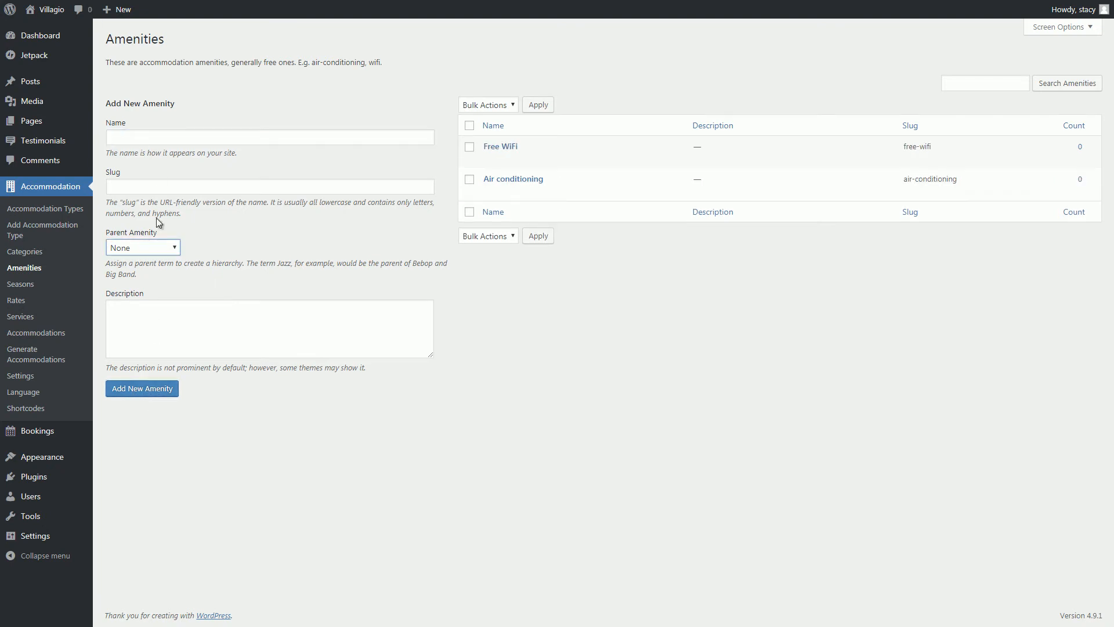
{"action": "left_click", "coordinate": [158, 139]}
{"action": "type", "text": "Dining area"}
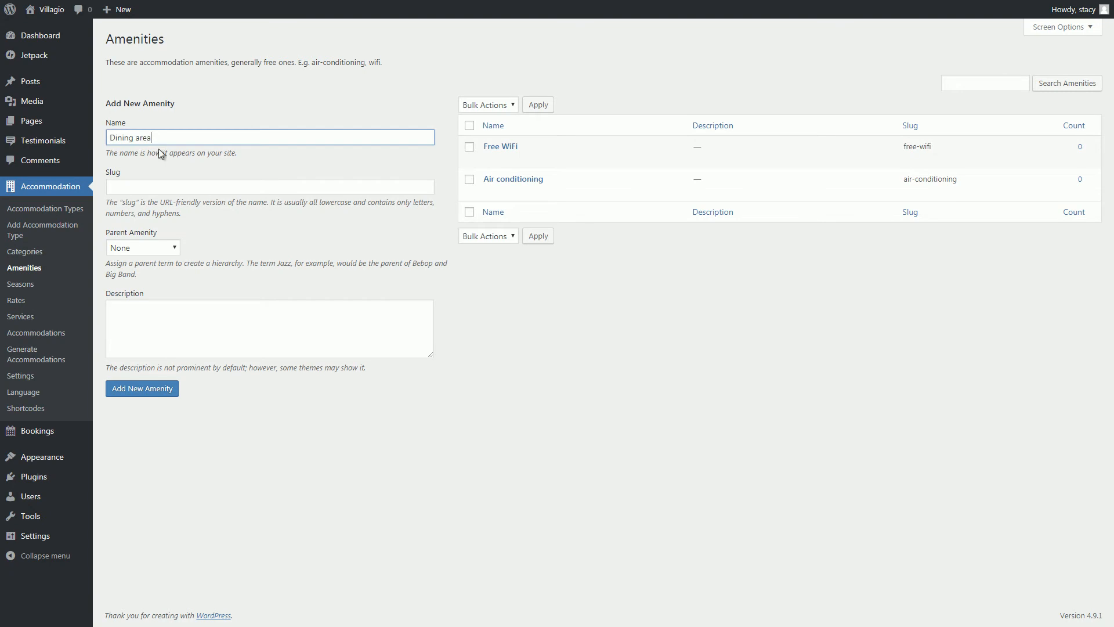
{"action": "left_click", "coordinate": [156, 381]}
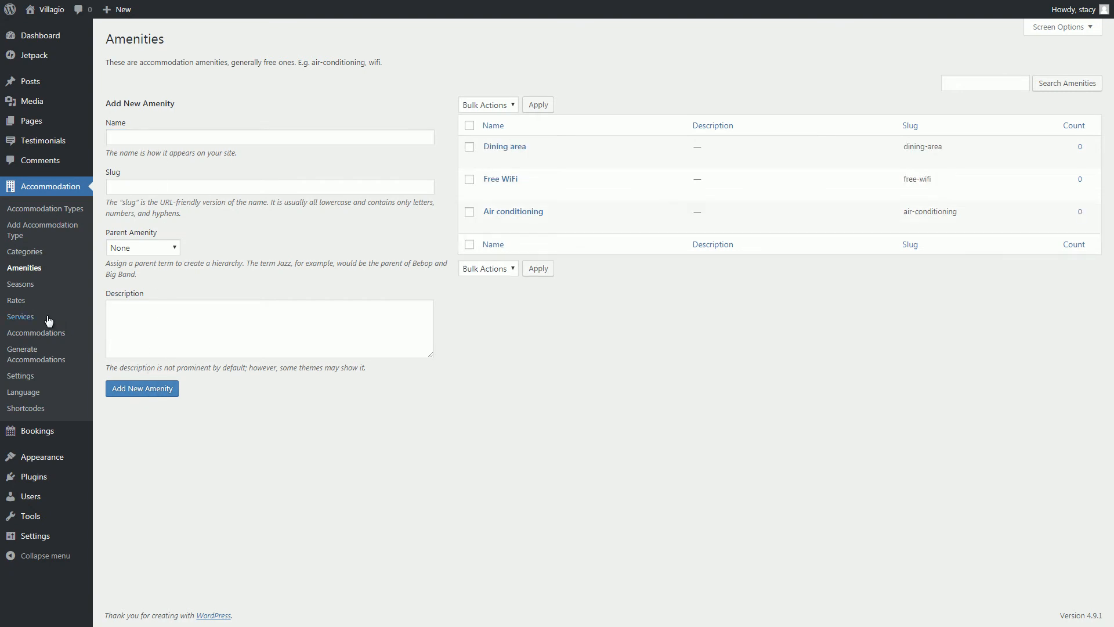
{"action": "left_click", "coordinate": [21, 318]}
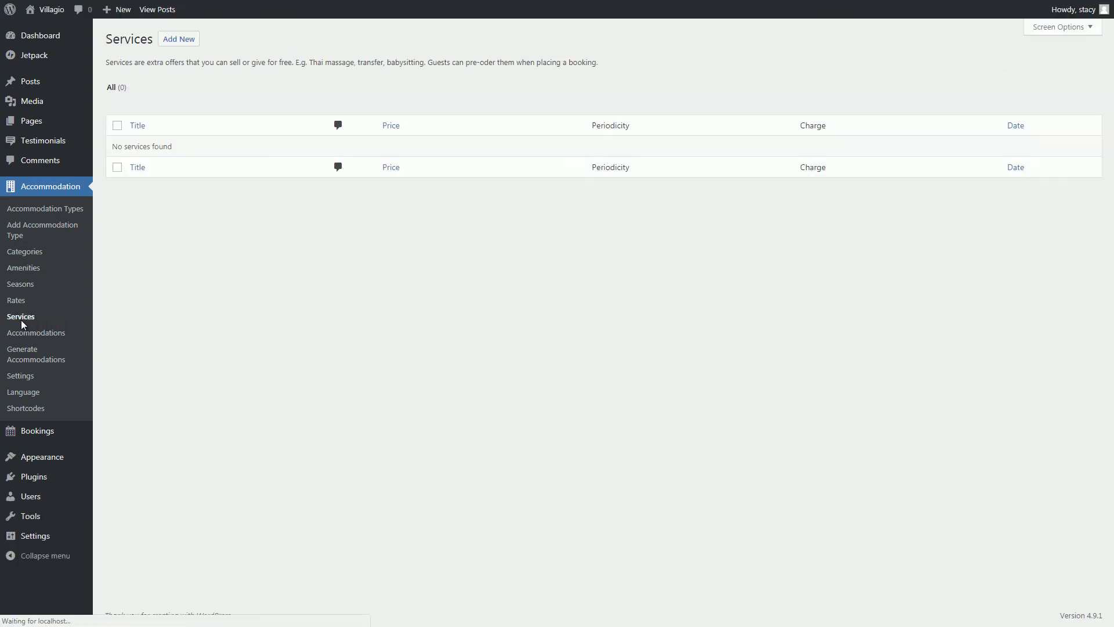
Publish a Car rental service at 50 per day with description and ocean deck featured image.
{"action": "left_click", "coordinate": [172, 42]}
{"action": "type", "text": "Car rental"}
{"action": "left_click", "coordinate": [176, 201]}
{"action": "type", "text": "Our car rental service helps you get the advantage of traveling conveniently around the countryside and getting to the nearby cities as well. In addition to a wide variety of cars you can choose, we also provide comprehensive car rental deals to suit your needs and budget throughout your stay, no matter how many days you stay. As there are a lot of interesting sport activities in different areas, rent a car and drive to enjoy sports in the surrounding area such as skiing, hiking, and fishing."}
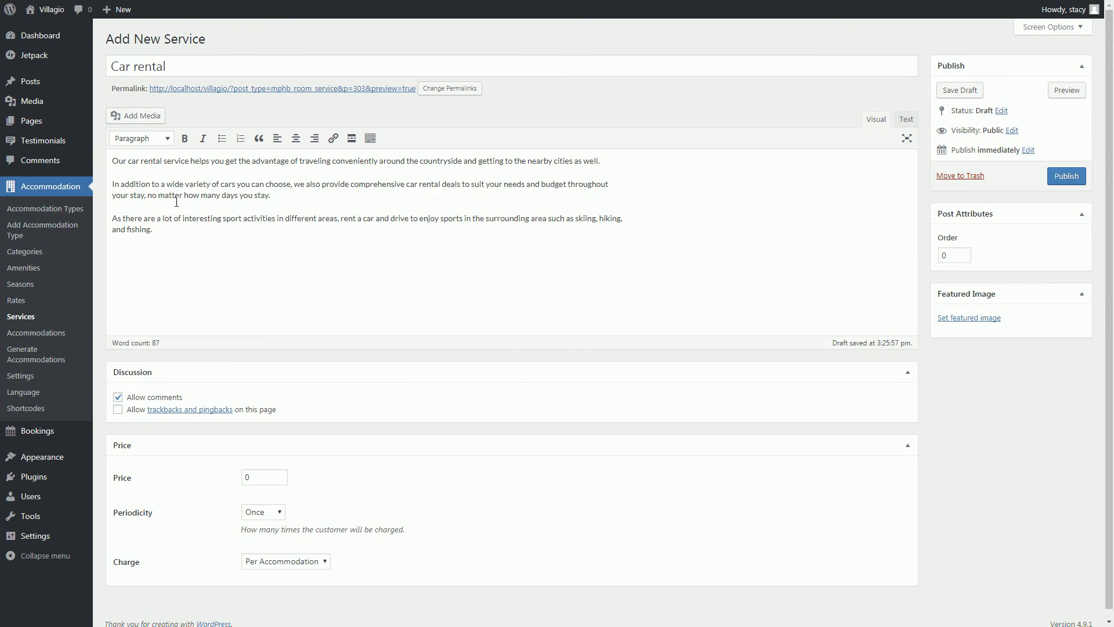
{"action": "double_click", "coordinate": [244, 479]}
{"action": "type", "text": "50"}
{"action": "left_click", "coordinate": [269, 511]}
{"action": "left_click", "coordinate": [271, 537]}
{"action": "left_click", "coordinate": [276, 563]}
{"action": "left_click", "coordinate": [276, 576]}
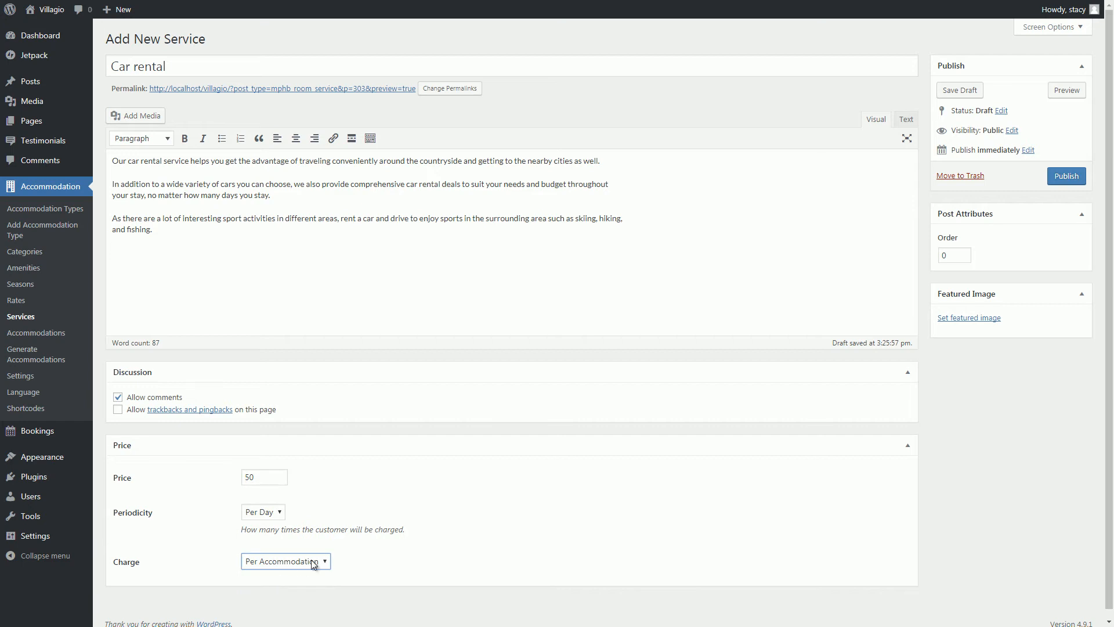
{"action": "left_click", "coordinate": [948, 317]}
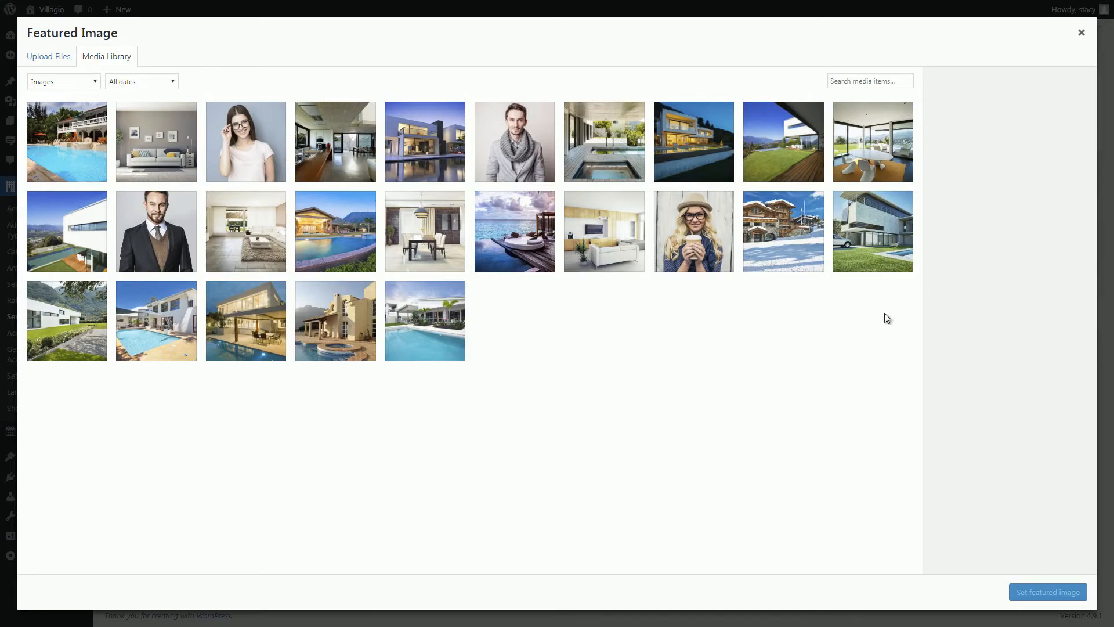
{"action": "left_click", "coordinate": [535, 253]}
{"action": "left_click", "coordinate": [1077, 590]}
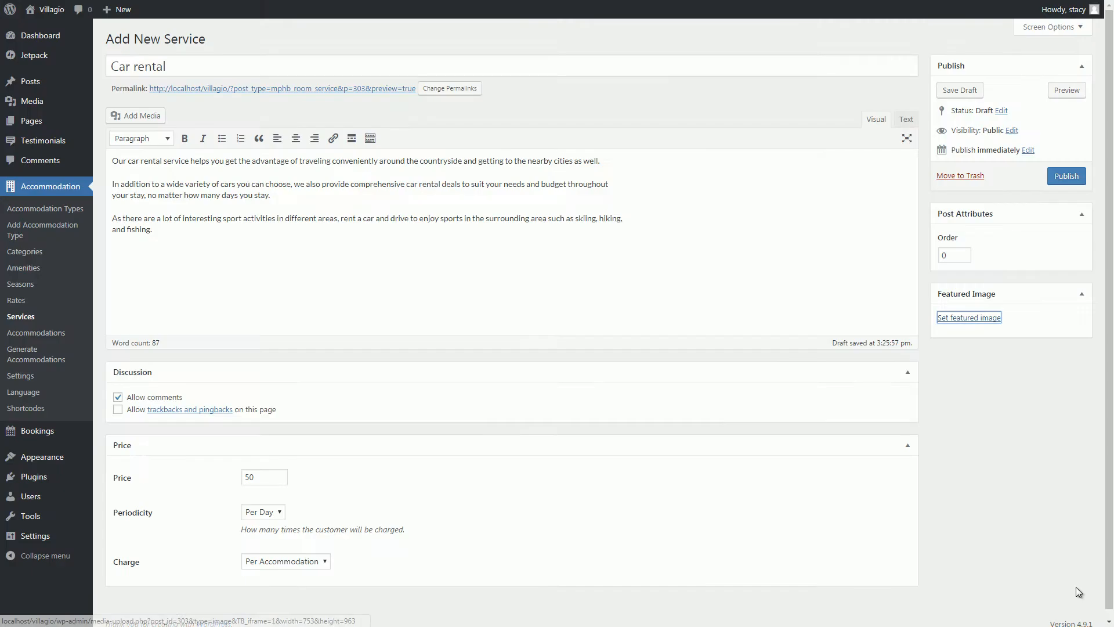
{"action": "left_click", "coordinate": [1066, 177]}
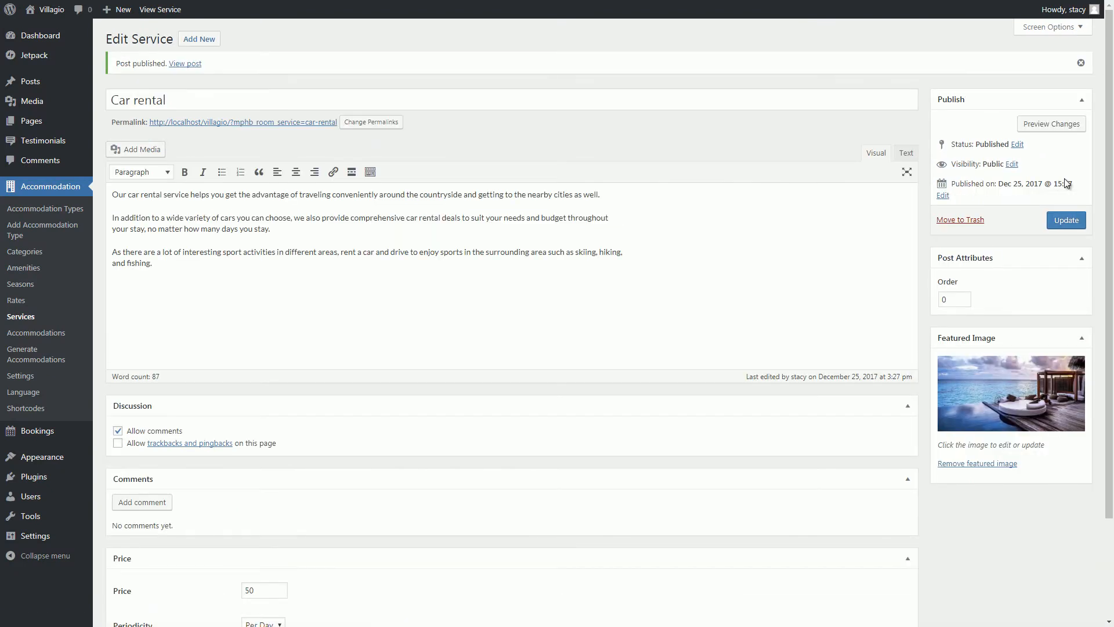
Set up the Cleaning service, charged per day, with the living-room photo as featured image.
{"action": "left_click", "coordinate": [199, 39]}
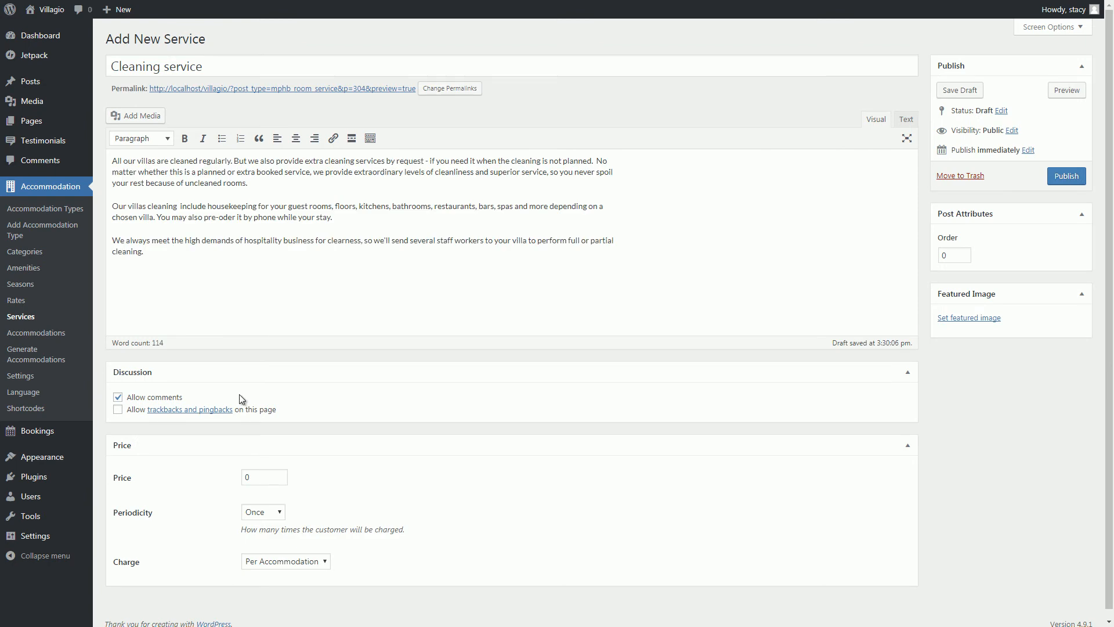
{"action": "left_click", "coordinate": [272, 518]}
{"action": "left_click", "coordinate": [262, 535]}
{"action": "left_click", "coordinate": [969, 318]}
{"action": "left_click", "coordinate": [604, 231]}
{"action": "left_click", "coordinate": [1040, 592]}
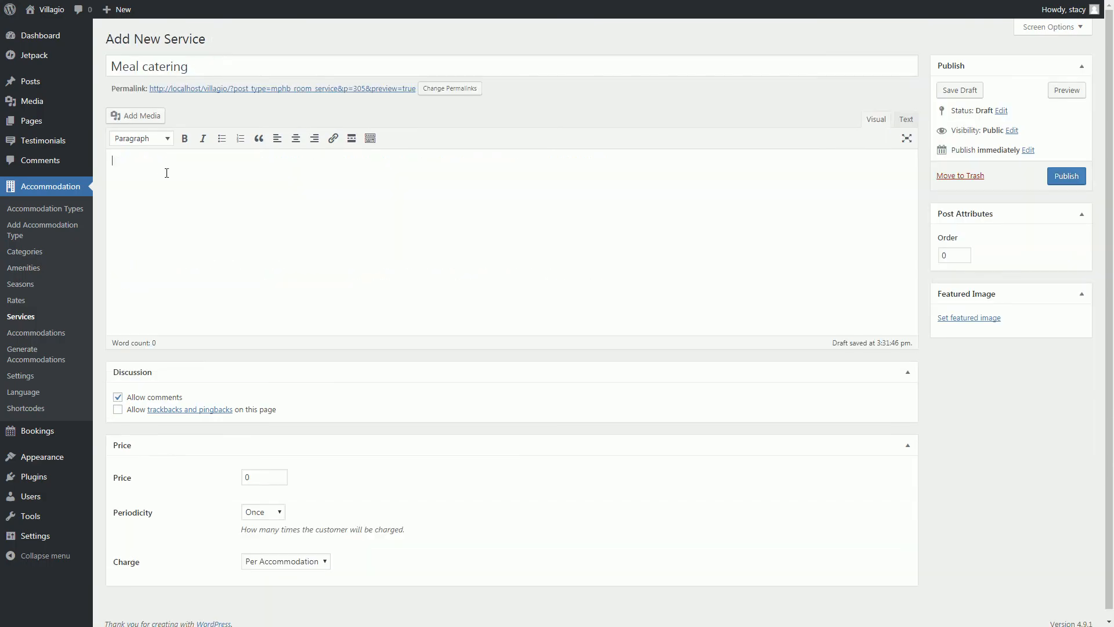
Publish Meal catering at 20 per day with description and interior dining featured image.
{"action": "type", "text": "Meals a great part of your vacation. And we can simply make it perfect. Though the villas are fully equip with kitchenette, we can make it easier for you. Our beautiful catering service is for meals, either lunch or brunch, by the pool or in the garden, for dinners and lunches, for special events.  You'll have a menu with the dishes you can choose. They they are prepared by our professional chefs and will be delivered directly  to the villa at the established time. The dishes can be agreed upon directly with the catering service.  The price you pay now covers pre-odering a time slot for chefs. You'll be able to choose dishes and discuss all menus later."}
{"action": "double_click", "coordinate": [278, 477]}
{"action": "type", "text": "20"}
{"action": "left_click", "coordinate": [276, 512]}
{"action": "left_click", "coordinate": [261, 535]}
{"action": "left_click", "coordinate": [969, 318]}
{"action": "left_click", "coordinate": [335, 141]}
{"action": "left_click", "coordinate": [1045, 589]}
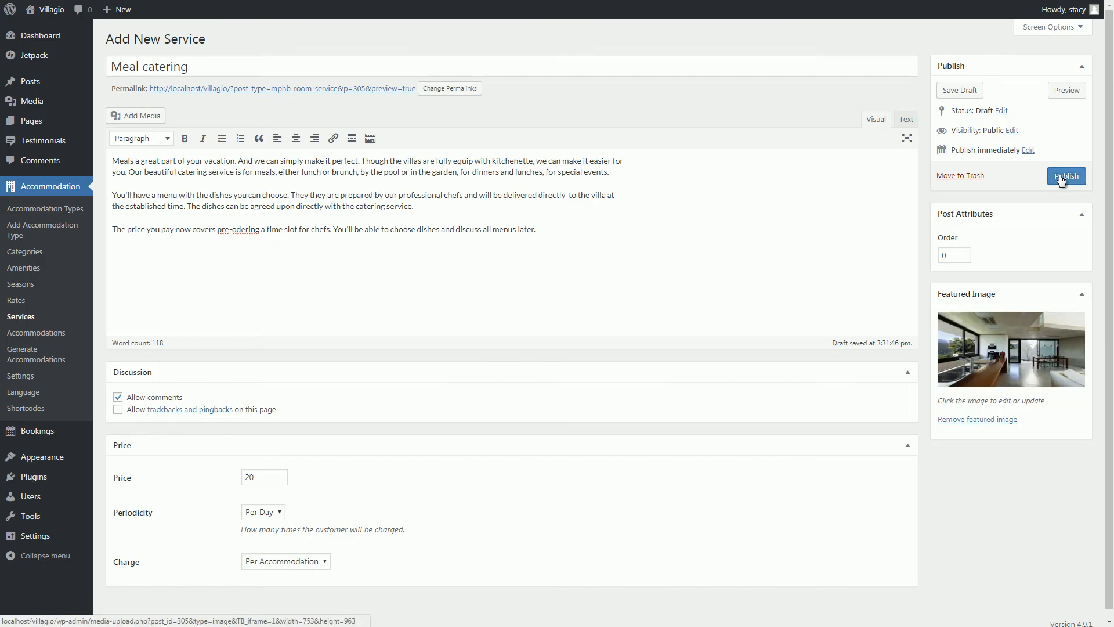
{"action": "left_click", "coordinate": [1066, 176]}
{"action": "scroll", "coordinate": [491, 272], "scroll_direction": "down", "scroll_amount": 2}
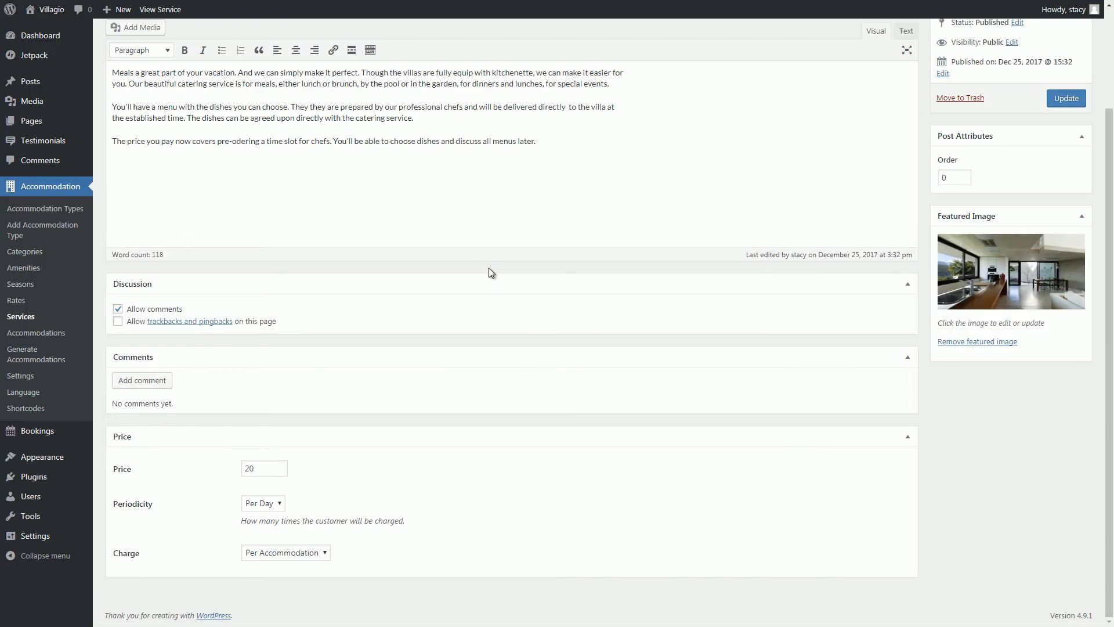
Start a new accommodation type and paste the short villa summary as its excerpt.
{"action": "left_click", "coordinate": [69, 209]}
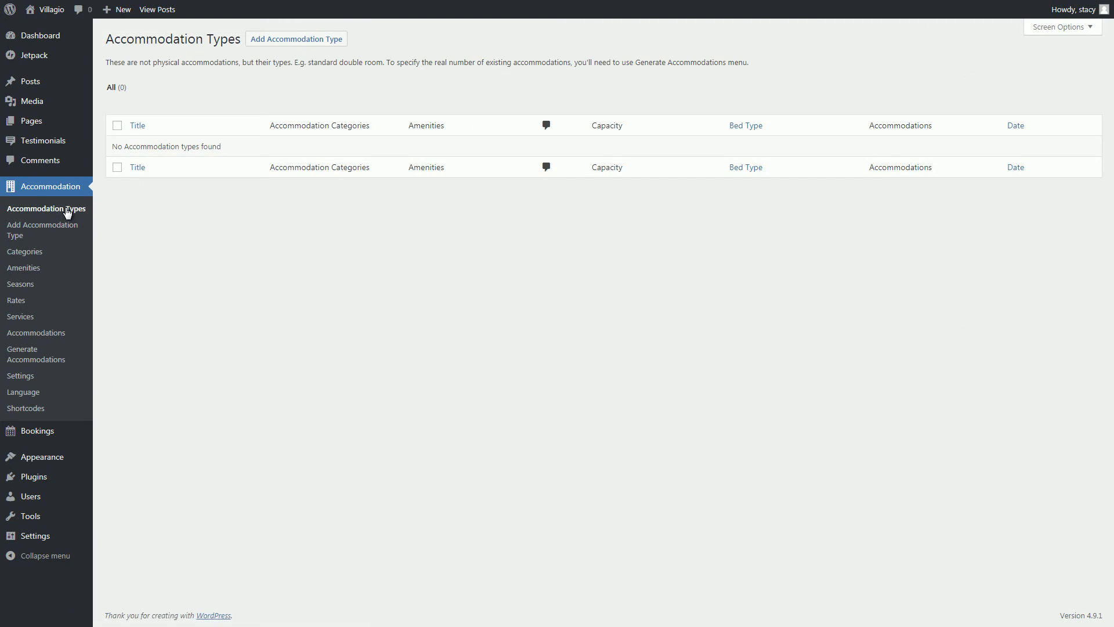
{"action": "left_click", "coordinate": [296, 38]}
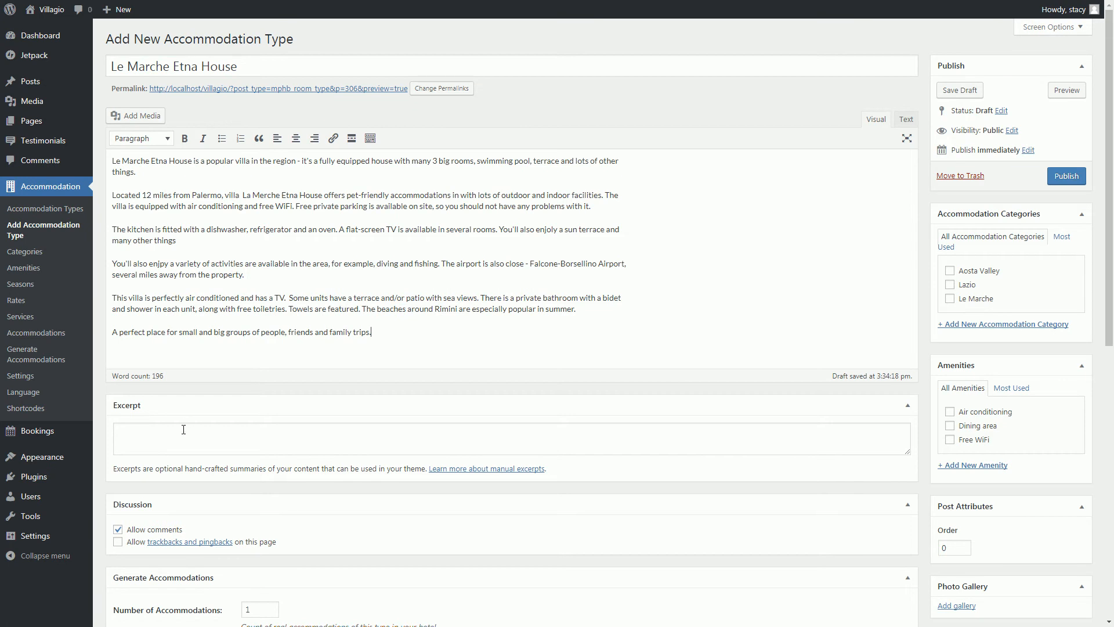
{"action": "left_click", "coordinate": [184, 430]}
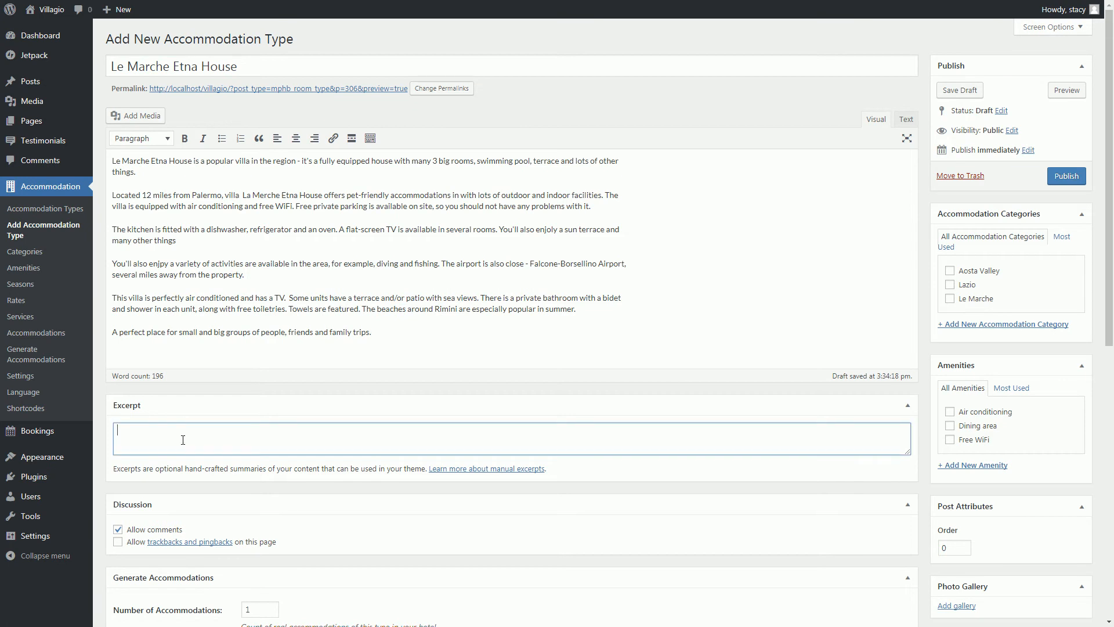
{"action": "type", "text": "Le Marche Etna House is a fully equipped villa with many 3 big rooms, swimming pool, terrace and lots of other facilities."}
{"action": "scroll", "coordinate": [183, 440], "scroll_direction": "down", "scroll_amount": 9}
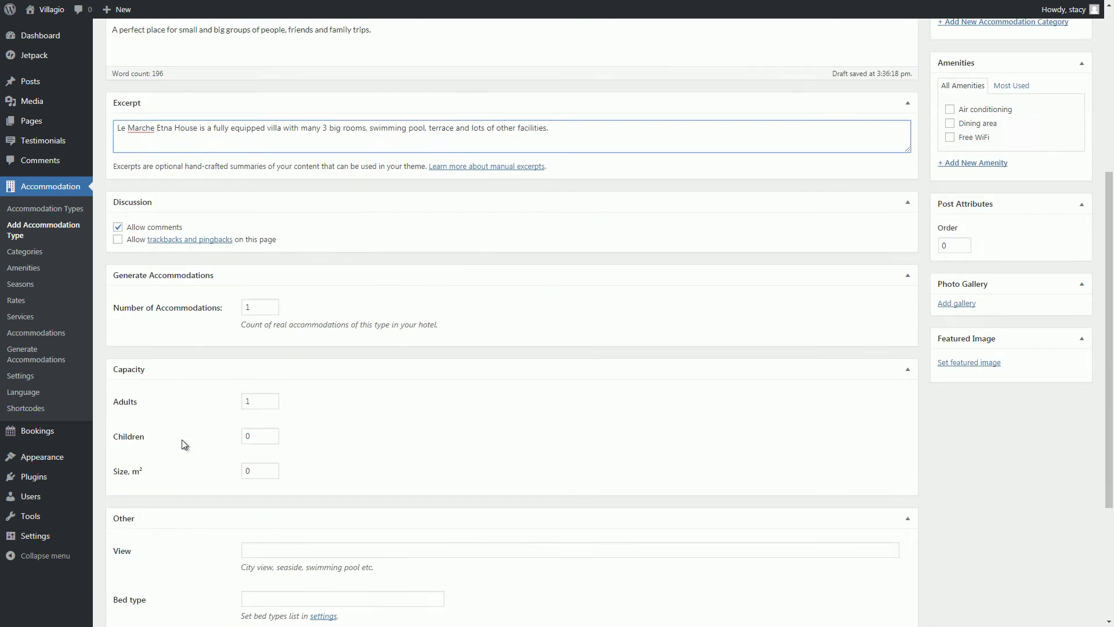
Set capacity to 10 adults and 4 children, size 260, Swimming pool view and bed types.
{"action": "left_click", "coordinate": [259, 200]}
{"action": "type", "text": "0"}
{"action": "key", "text": "Tab"}
{"action": "type", "text": "4"}
{"action": "key", "text": "Tab"}
{"action": "type", "text": "260"}
{"action": "left_click", "coordinate": [251, 348]}
{"action": "type", "text": "Swimming pool"}
{"action": "left_click", "coordinate": [253, 389]}
{"action": "type", "text": "1 Queen bad, 4 Tween beds, 1 Full bed"}
Offer Meal catering and Cleaning service, and add Air conditioning, Dining area and Free WiFi amenities.
{"action": "left_click", "coordinate": [254, 497]}
{"action": "left_click", "coordinate": [253, 512]}
{"action": "scroll", "coordinate": [253, 529], "scroll_direction": "up", "scroll_amount": 9}
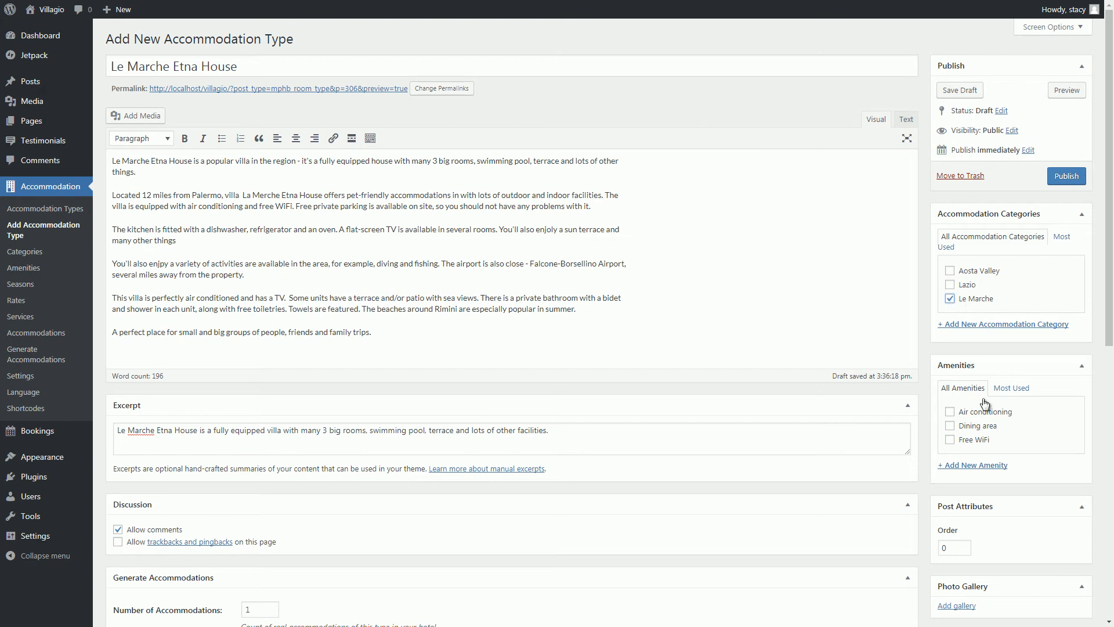
{"action": "left_click", "coordinate": [950, 412]}
{"action": "left_click", "coordinate": [951, 426]}
{"action": "left_click", "coordinate": [951, 442]}
{"action": "scroll", "coordinate": [952, 447], "scroll_direction": "down", "scroll_amount": 3}
Make the modern house photo the featured image and publish Le Marche Etna House.
{"action": "left_click", "coordinate": [956, 434]}
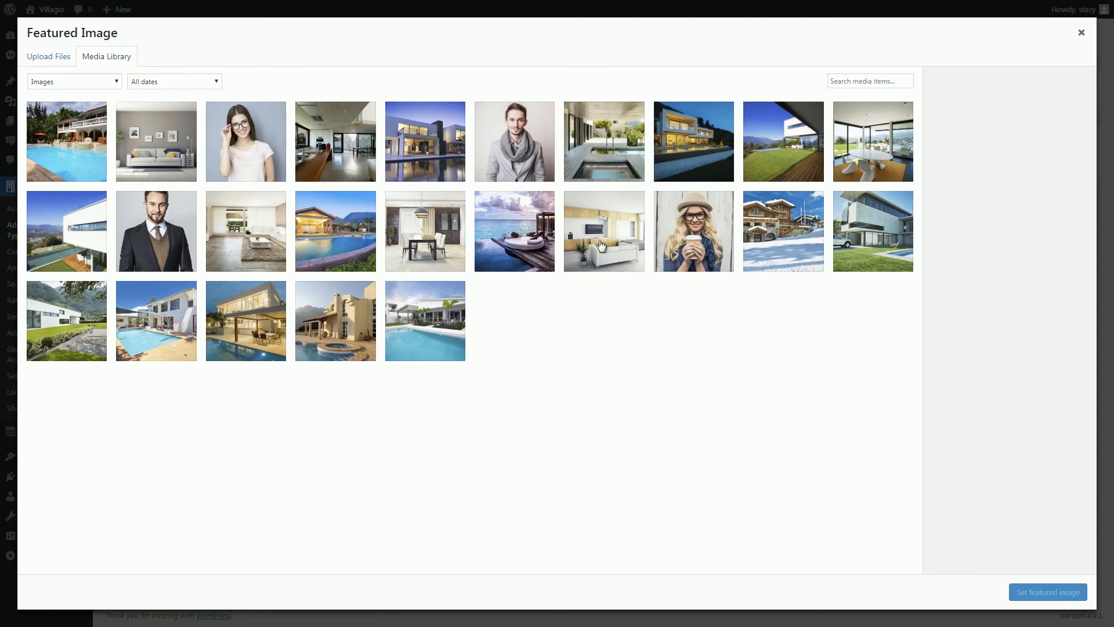
{"action": "left_click", "coordinate": [439, 161]}
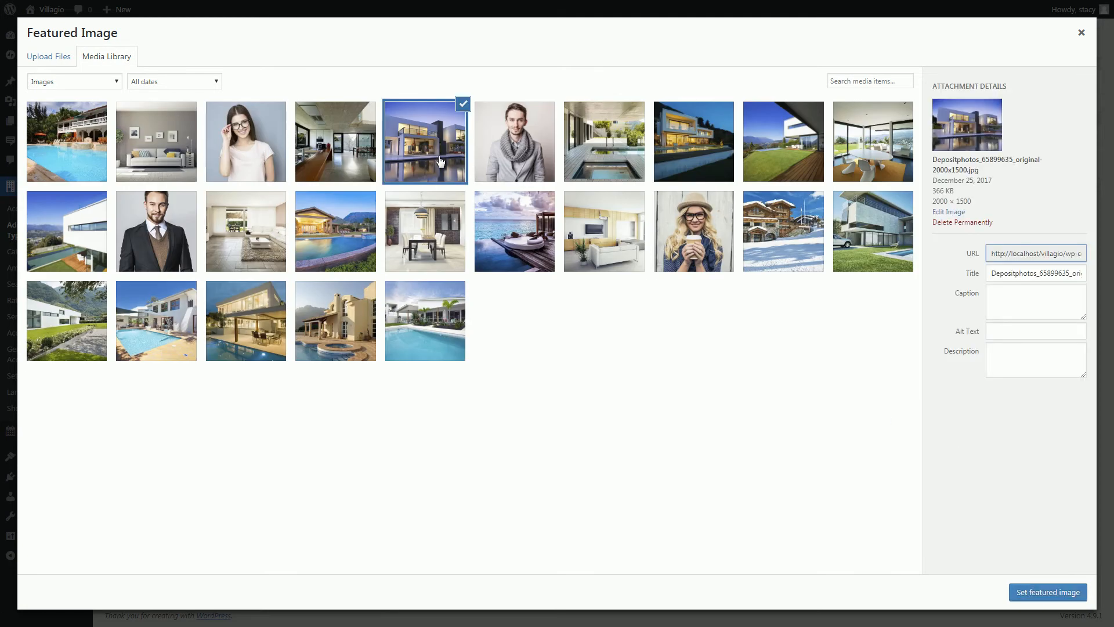
{"action": "left_click", "coordinate": [1045, 591]}
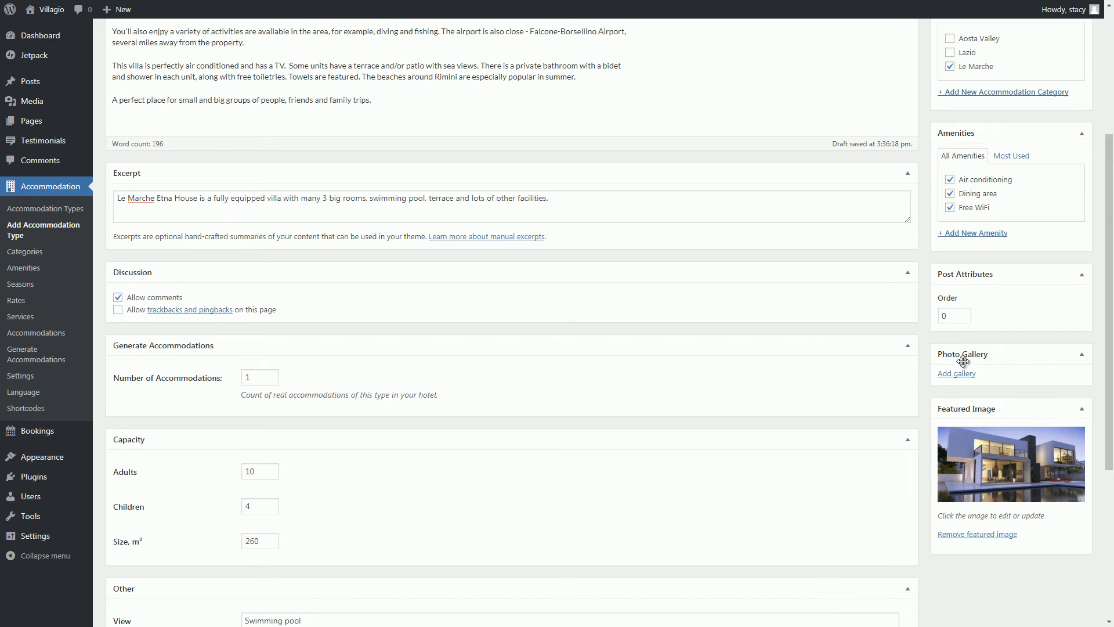
{"action": "left_click", "coordinate": [266, 374]}
{"action": "scroll", "coordinate": [260, 371], "scroll_direction": "up", "scroll_amount": 4}
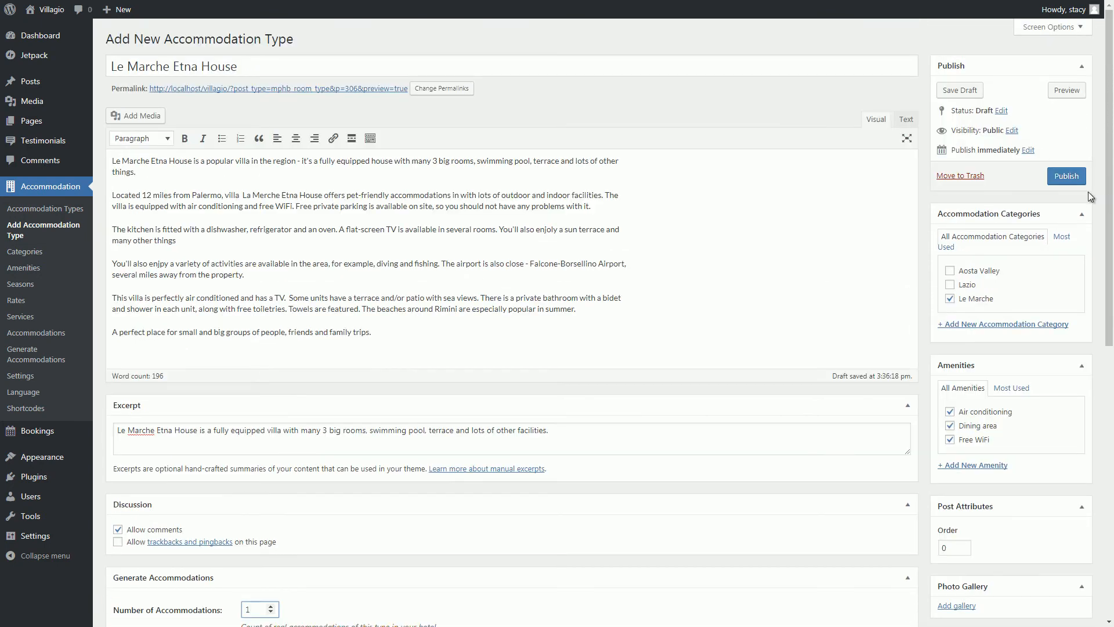
{"action": "left_click", "coordinate": [1068, 177]}
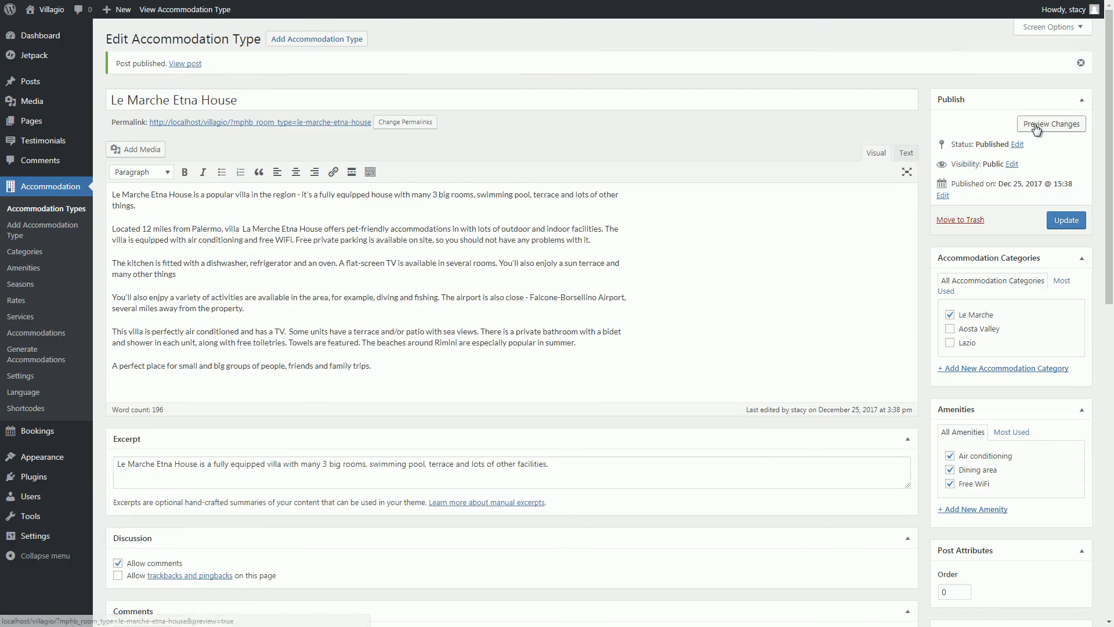
Preview the live Le Marche Etna House page, checking its details and availability calendar.
{"action": "left_click", "coordinate": [1036, 128]}
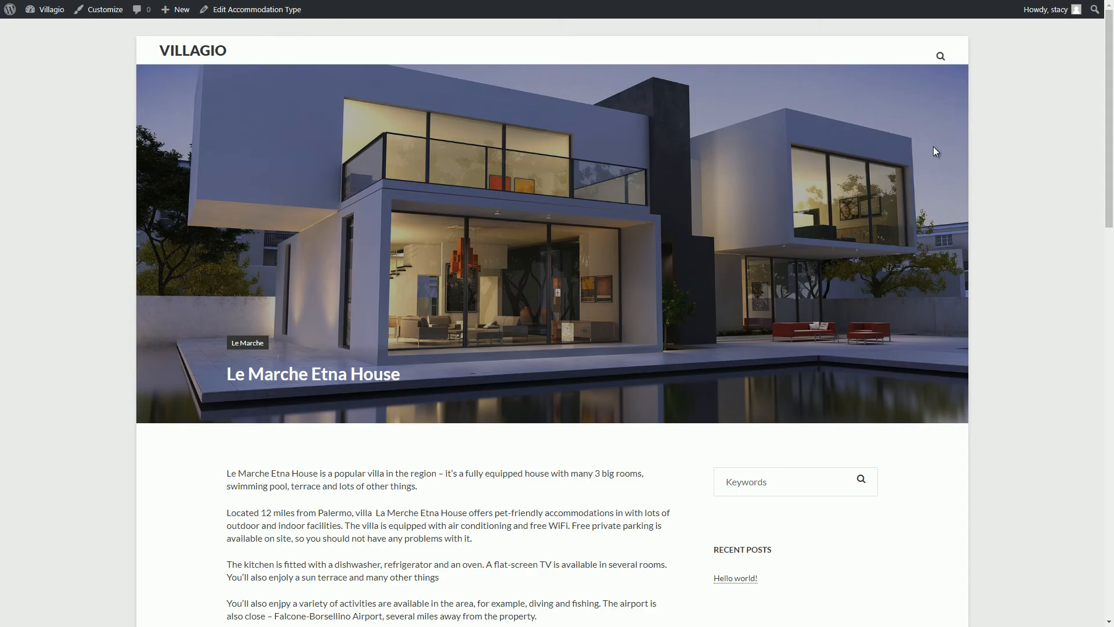
{"action": "scroll", "coordinate": [934, 149], "scroll_direction": "down", "scroll_amount": 4}
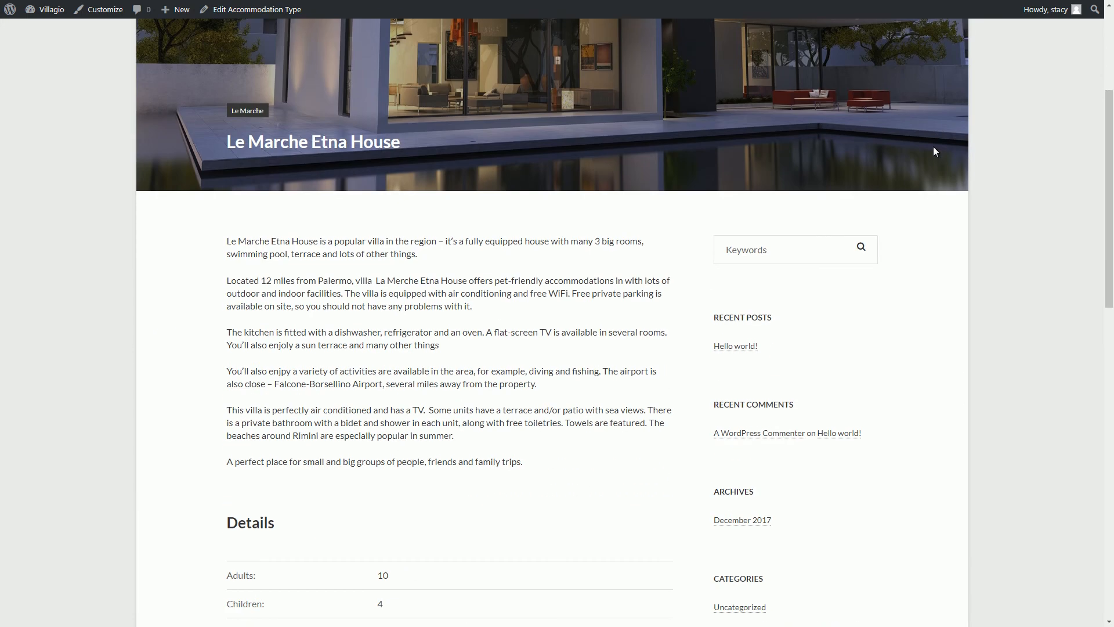
{"action": "scroll", "coordinate": [933, 148], "scroll_direction": "down", "scroll_amount": 10}
{"action": "scroll", "coordinate": [933, 146], "scroll_direction": "down", "scroll_amount": 4}
{"action": "scroll", "coordinate": [934, 146], "scroll_direction": "up", "scroll_amount": 6}
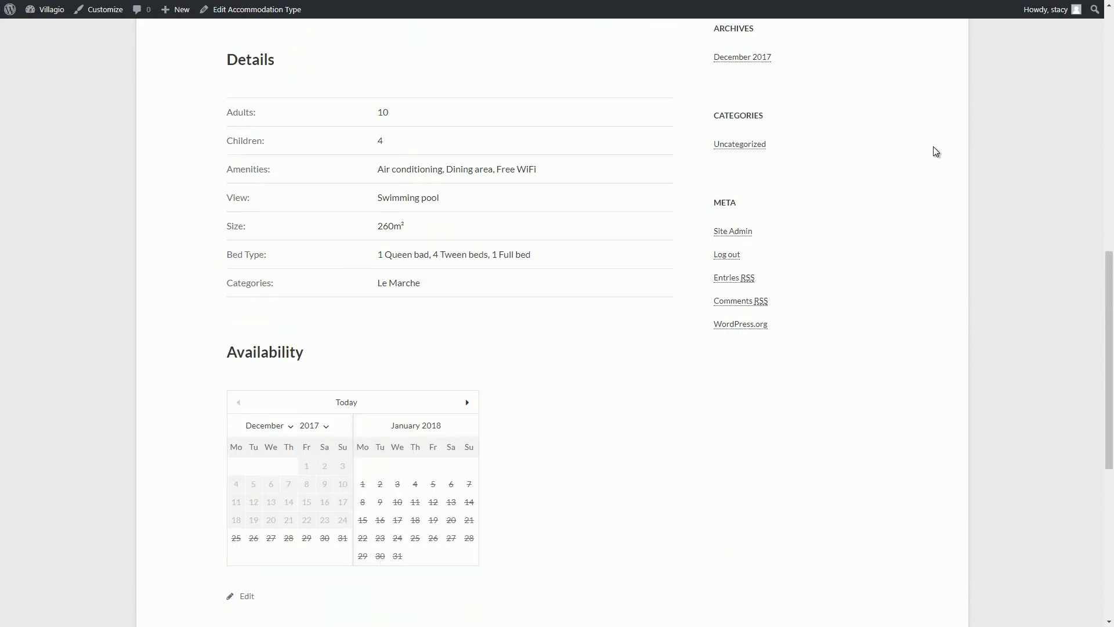
{"action": "scroll", "coordinate": [933, 146], "scroll_direction": "up", "scroll_amount": 12}
{"action": "key", "text": "ctrl+Tab"}
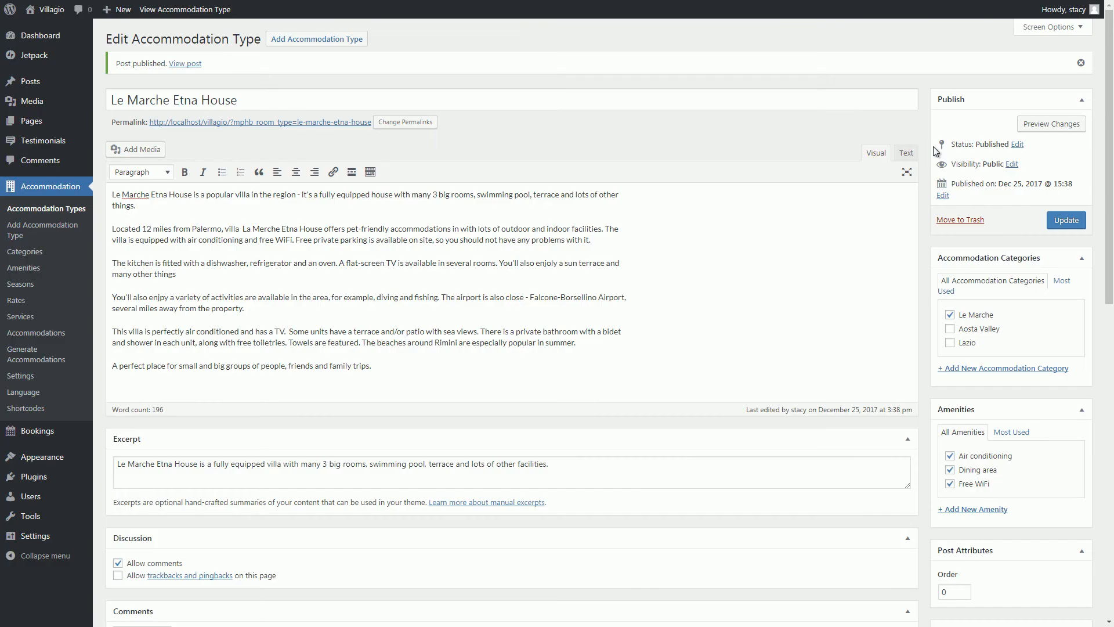
Start the Summer Villa Emilia type: capacity values 5 and 160, Beachfront view, 2 Full, 2 Queen, 2 Tween beds, two services.
{"action": "left_click", "coordinate": [279, 44]}
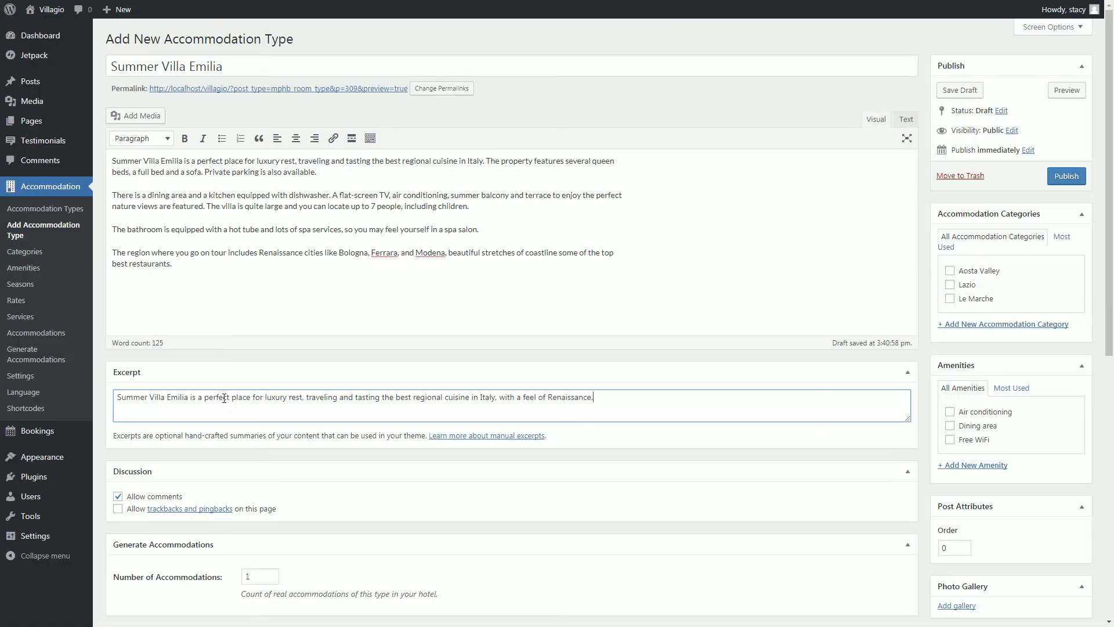
{"action": "scroll", "coordinate": [225, 402], "scroll_direction": "down", "scroll_amount": 8}
{"action": "double_click", "coordinate": [258, 200]}
{"action": "type", "text": "5"}
{"action": "key", "text": "Tab"}
{"action": "type", "text": "160"}
{"action": "left_click", "coordinate": [249, 346]}
{"action": "type", "text": "Beachfront"}
{"action": "left_click", "coordinate": [255, 395]}
{"action": "type", "text": "2 Full beds, 2 Queen beds, 2 Tween beds"}
{"action": "left_click", "coordinate": [254, 497]}
{"action": "left_click", "coordinate": [254, 510]}
{"action": "left_click", "coordinate": [254, 525]}
{"action": "scroll", "coordinate": [254, 530], "scroll_direction": "up", "scroll_amount": 8}
Put Summer Villa Emilia in Aosta Valley with Air conditioning, Dining area, Free WiFi, pool featured image, and publish it.
{"action": "left_click", "coordinate": [950, 271]}
{"action": "left_click", "coordinate": [950, 411]}
{"action": "left_click", "coordinate": [950, 426]}
{"action": "left_click", "coordinate": [949, 439]}
{"action": "scroll", "coordinate": [957, 447], "scroll_direction": "down", "scroll_amount": 3}
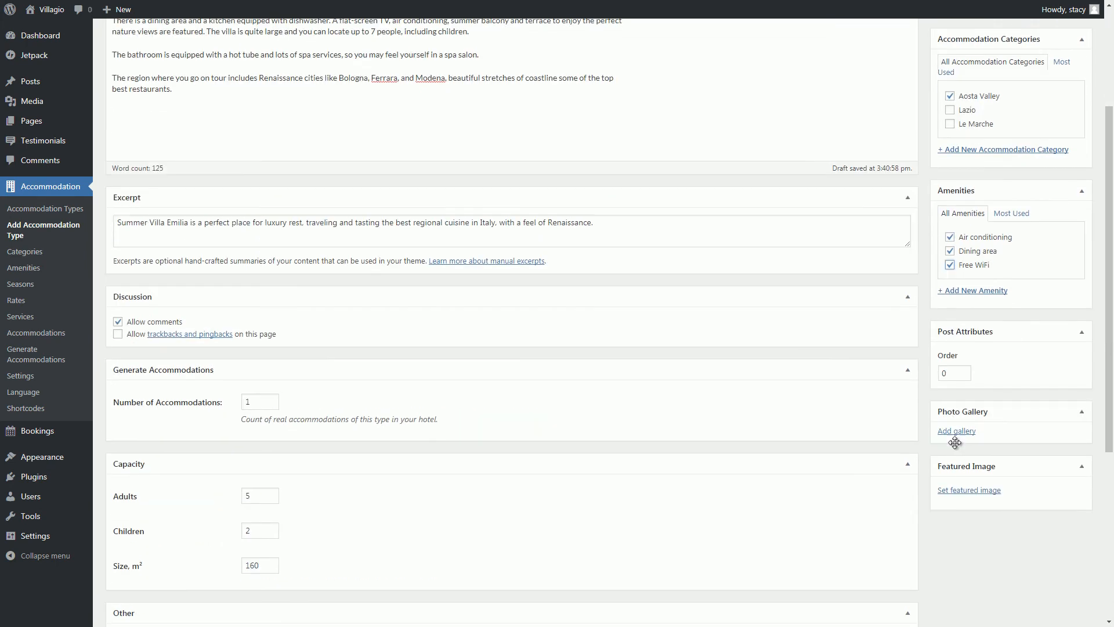
{"action": "scroll", "coordinate": [958, 446], "scroll_direction": "down", "scroll_amount": 1}
{"action": "left_click", "coordinate": [957, 440]}
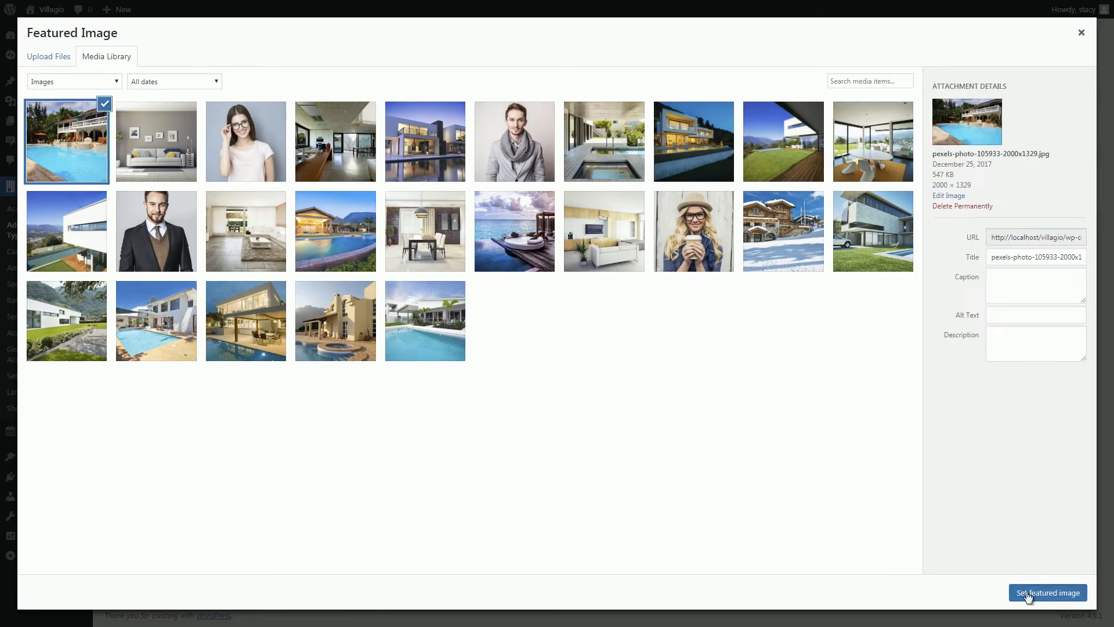
{"action": "left_click", "coordinate": [1026, 591]}
{"action": "scroll", "coordinate": [1025, 591], "scroll_direction": "up", "scroll_amount": 10}
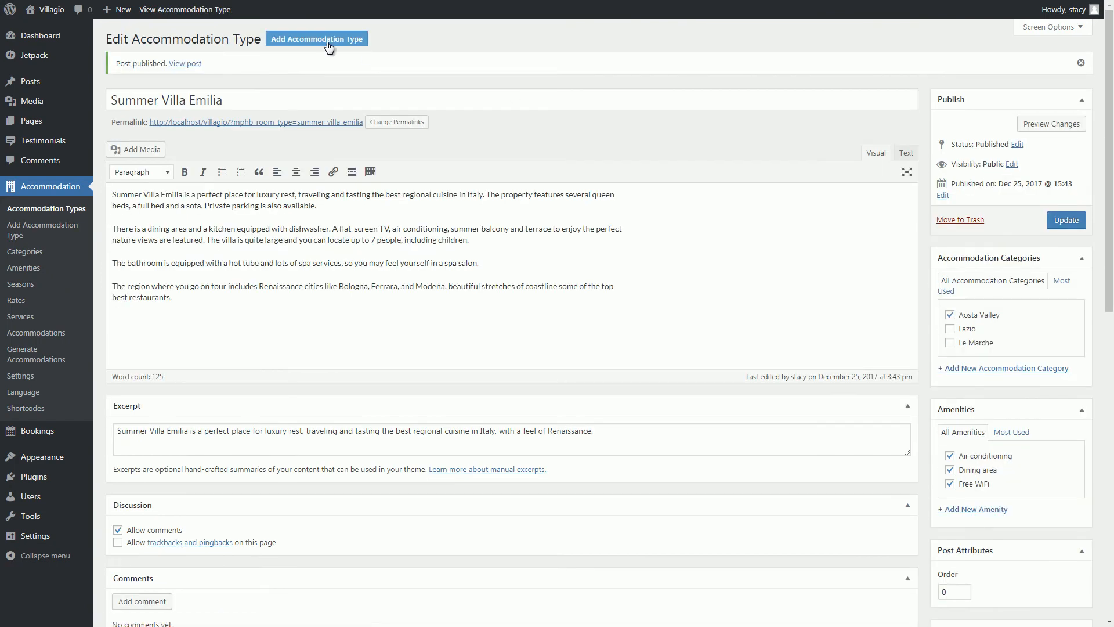
{"action": "left_click", "coordinate": [329, 44]}
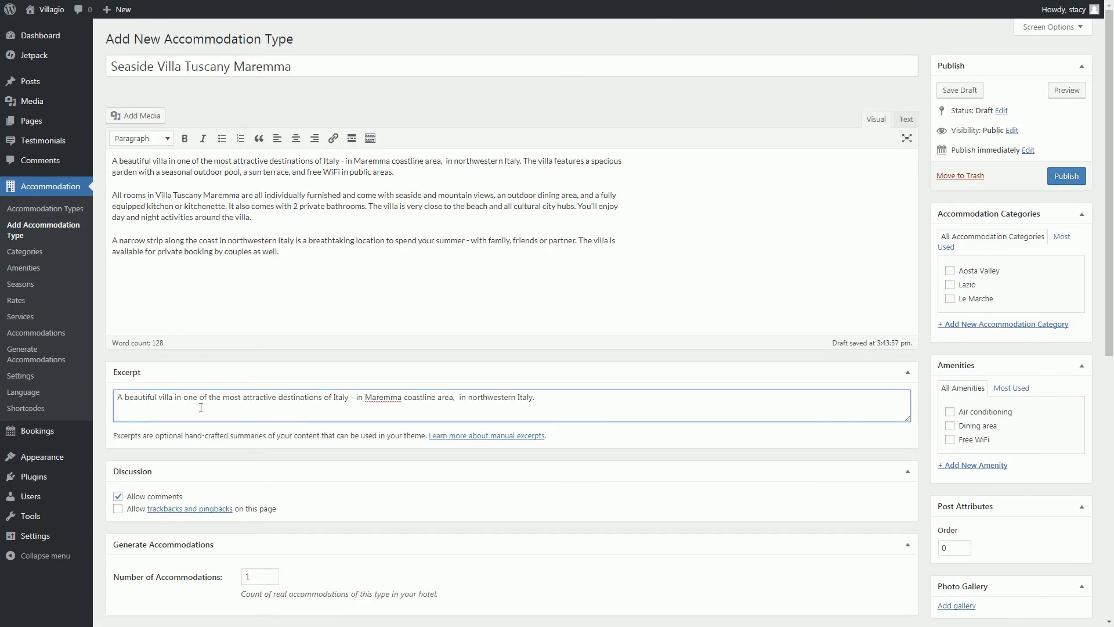
For Seaside Villa Tuscany Maremma, enter 240, Seaside view, 1 Queen, 4 Tween, 1 Full beds, Meal catering and Cleaning service.
{"action": "scroll", "coordinate": [236, 335], "scroll_direction": "down", "scroll_amount": 8}
{"action": "double_click", "coordinate": [242, 200]}
{"action": "double_click", "coordinate": [257, 266]}
{"action": "type", "text": "240"}
{"action": "left_click", "coordinate": [258, 347]}
{"action": "type", "text": "Seaside"}
{"action": "left_click", "coordinate": [261, 395]}
{"action": "type", "text": "1 Queen bed, 4 Tween beds, 1 Full bed"}
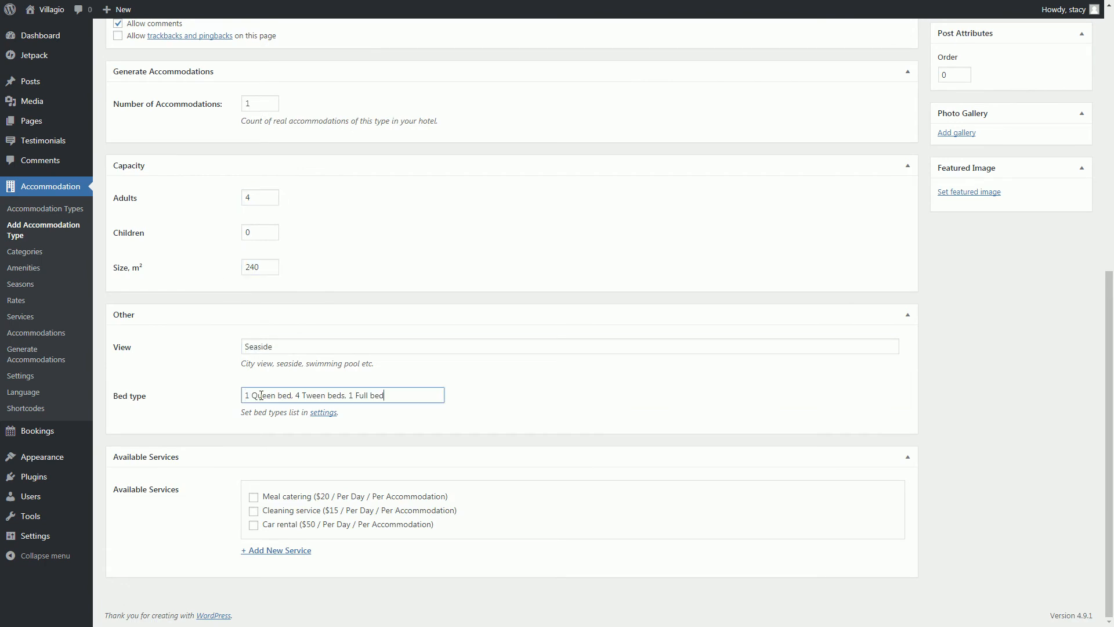
{"action": "left_click", "coordinate": [255, 498]}
{"action": "left_click", "coordinate": [254, 512]}
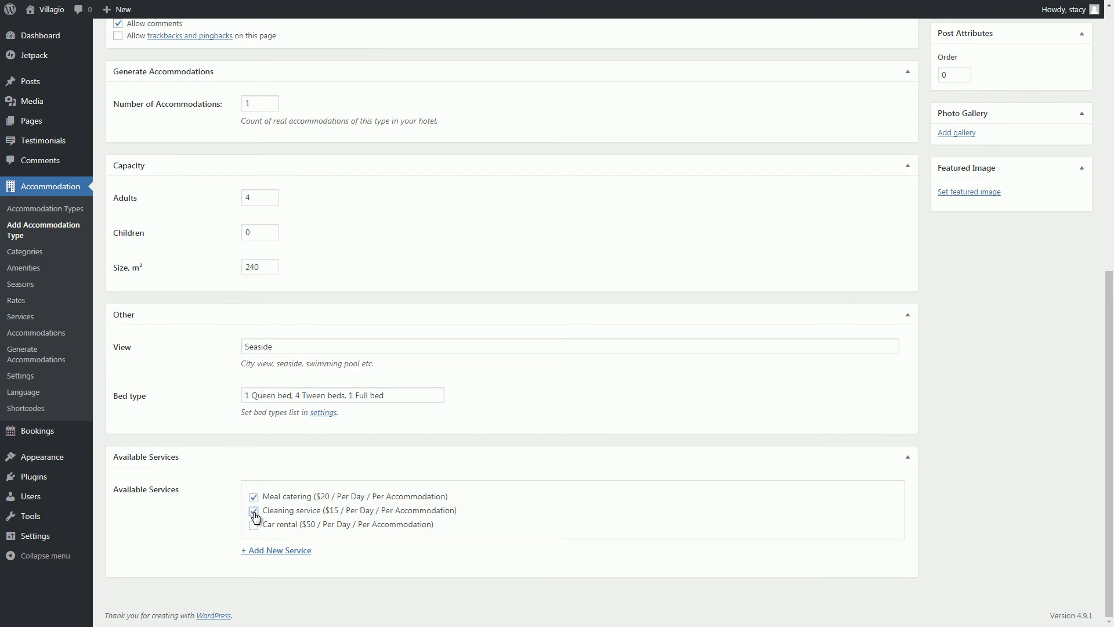
Add Air conditioning and Free WiFi, set the lit-up villa featured image, and publish Seaside Villa Tuscany Maremma.
{"action": "scroll", "coordinate": [255, 516], "scroll_direction": "up", "scroll_amount": 8}
{"action": "left_click", "coordinate": [949, 411]}
{"action": "left_click", "coordinate": [951, 439]}
{"action": "scroll", "coordinate": [952, 437], "scroll_direction": "down", "scroll_amount": 4}
{"action": "left_click", "coordinate": [954, 437]}
{"action": "left_click", "coordinate": [335, 321]}
{"action": "left_click", "coordinate": [1044, 592]}
{"action": "scroll", "coordinate": [1035, 596], "scroll_direction": "up", "scroll_amount": 4}
{"action": "left_click", "coordinate": [1064, 179]}
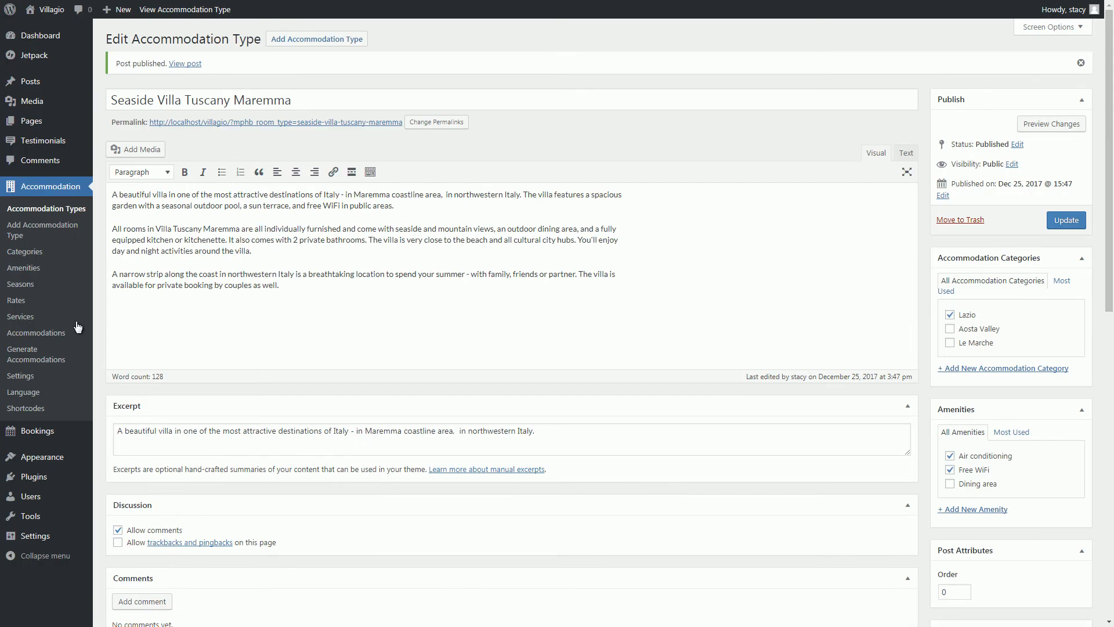
Publish a General Season running 25 December 2017 to 31 December 2018.
{"action": "left_click", "coordinate": [17, 287]}
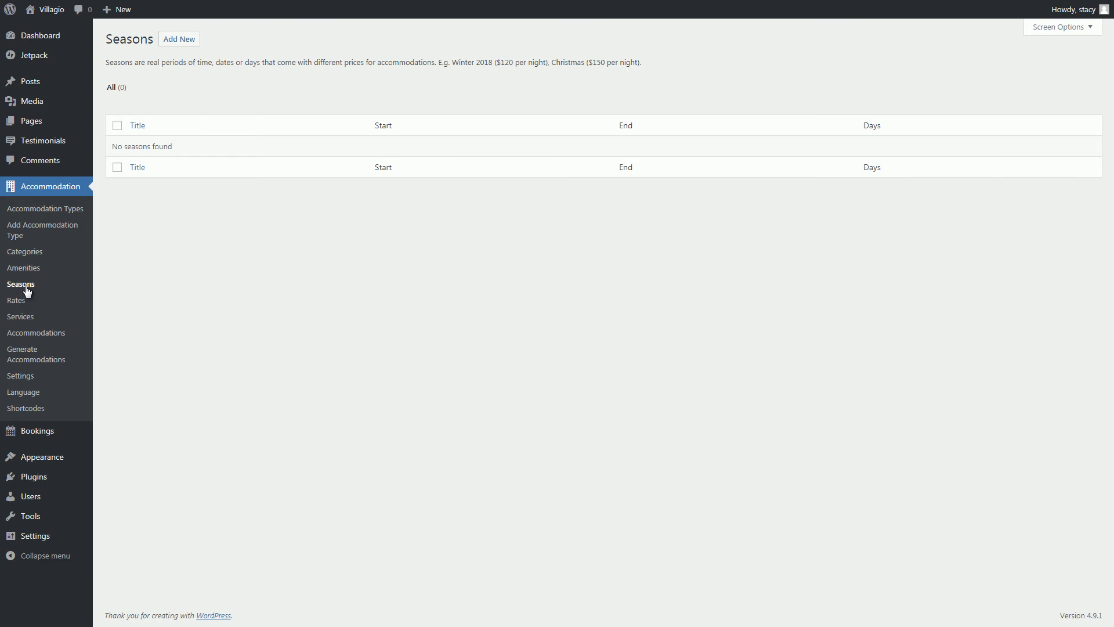
{"action": "left_click", "coordinate": [183, 39]}
{"action": "type", "text": "General Season"}
{"action": "left_click", "coordinate": [261, 132]}
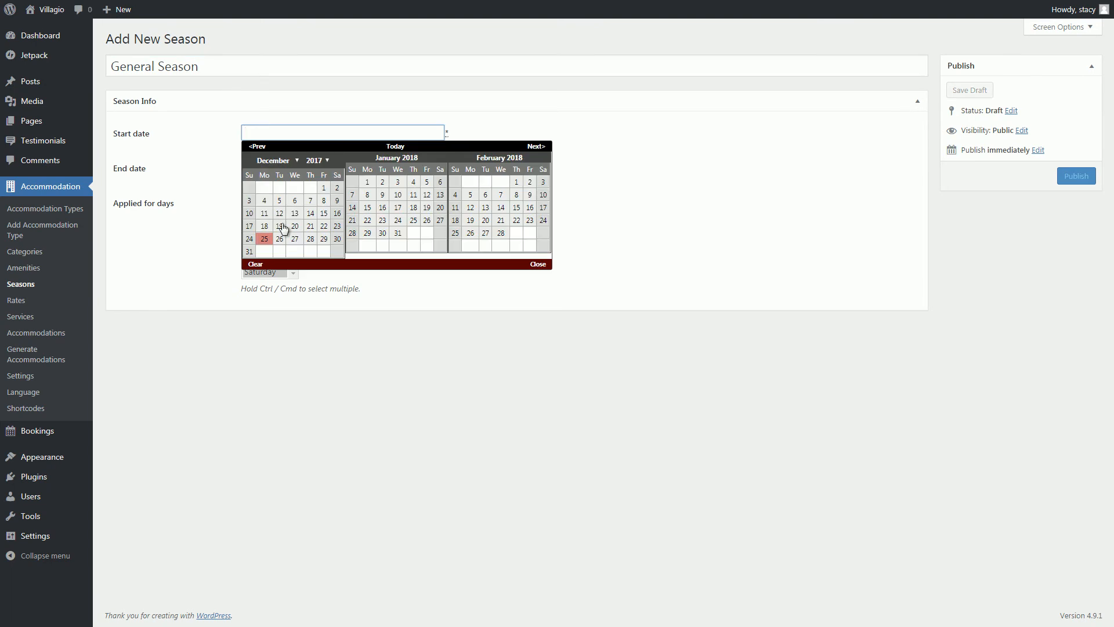
{"action": "left_click", "coordinate": [263, 238]}
{"action": "left_click", "coordinate": [279, 167]}
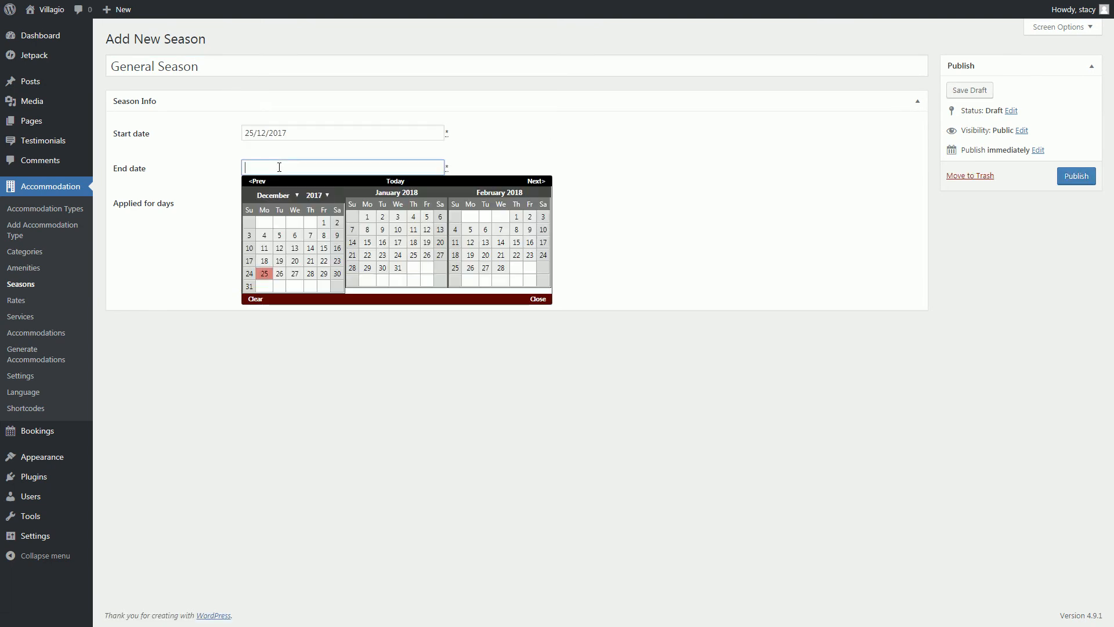
{"action": "left_click", "coordinate": [520, 182]}
{"action": "left_click", "coordinate": [520, 182]}
{"action": "left_click", "coordinate": [520, 182]}
{"action": "left_click", "coordinate": [519, 182]}
{"action": "left_click", "coordinate": [520, 182]}
{"action": "left_click", "coordinate": [520, 182]}
{"action": "left_click", "coordinate": [521, 182]}
{"action": "left_click", "coordinate": [521, 182]}
{"action": "left_click", "coordinate": [520, 183]}
{"action": "left_click", "coordinate": [520, 183]}
{"action": "left_click", "coordinate": [520, 182]}
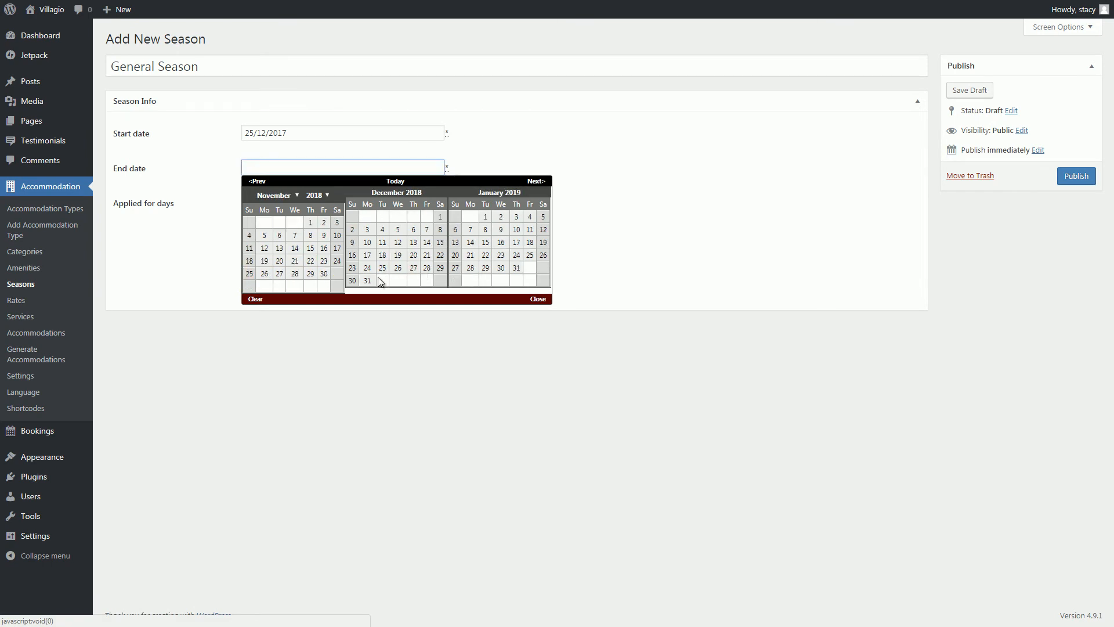
{"action": "left_click", "coordinate": [367, 280]}
{"action": "left_click", "coordinate": [1067, 177]}
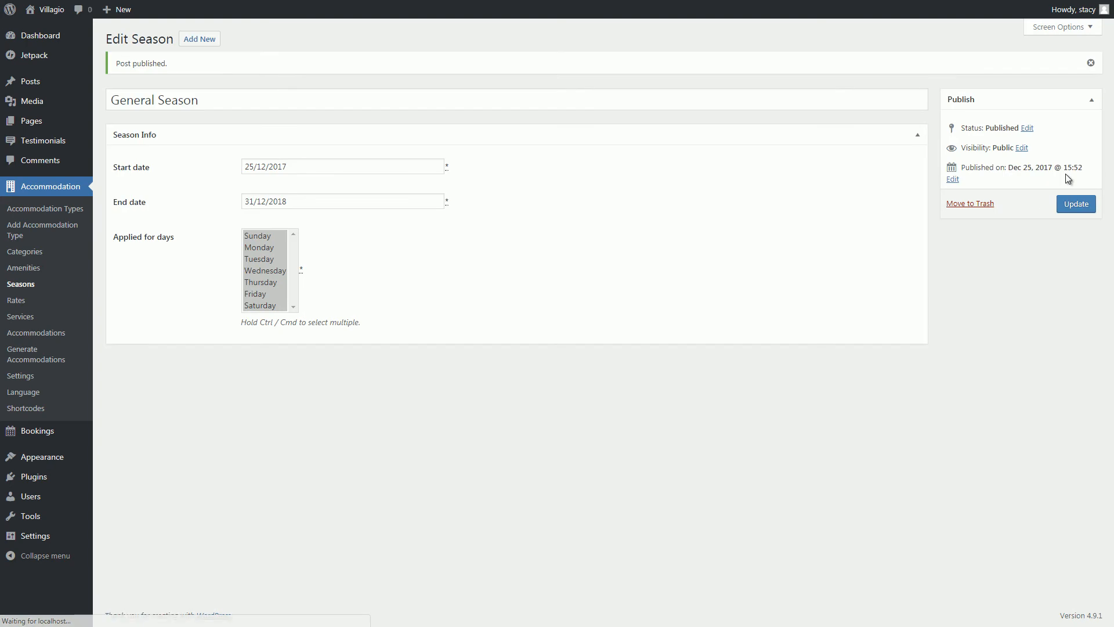
Publish a High Season running 1 January 2018 to 30 June 2018.
{"action": "left_click", "coordinate": [200, 41]}
{"action": "type", "text": "High Season"}
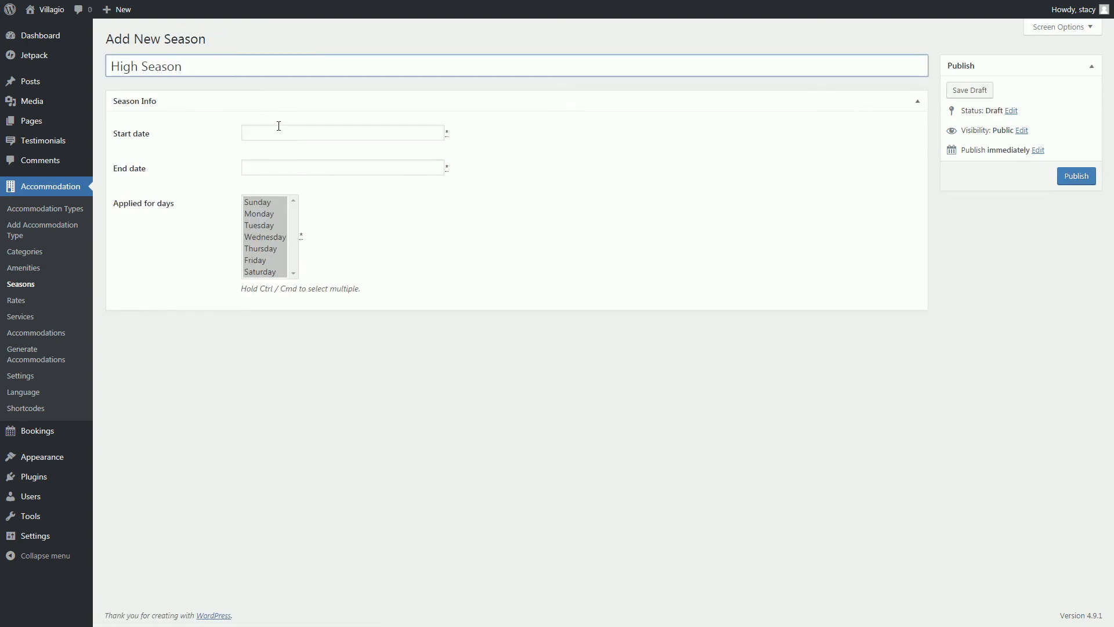
{"action": "left_click", "coordinate": [279, 126]}
{"action": "left_click", "coordinate": [367, 182]}
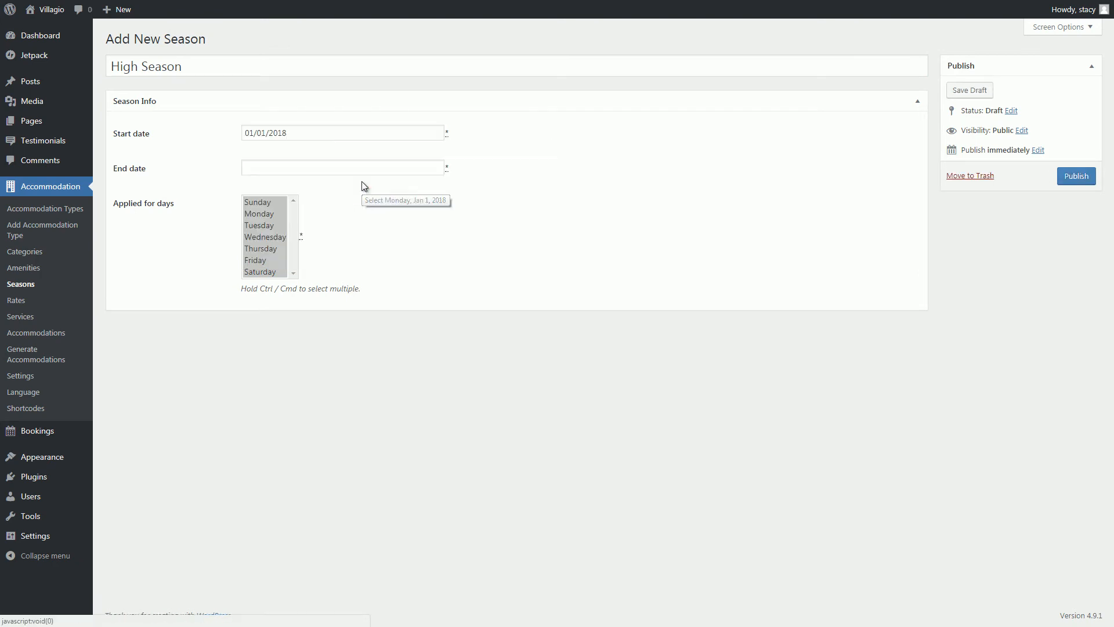
{"action": "left_click", "coordinate": [320, 168]}
{"action": "left_click", "coordinate": [529, 181]}
{"action": "left_click", "coordinate": [529, 181]}
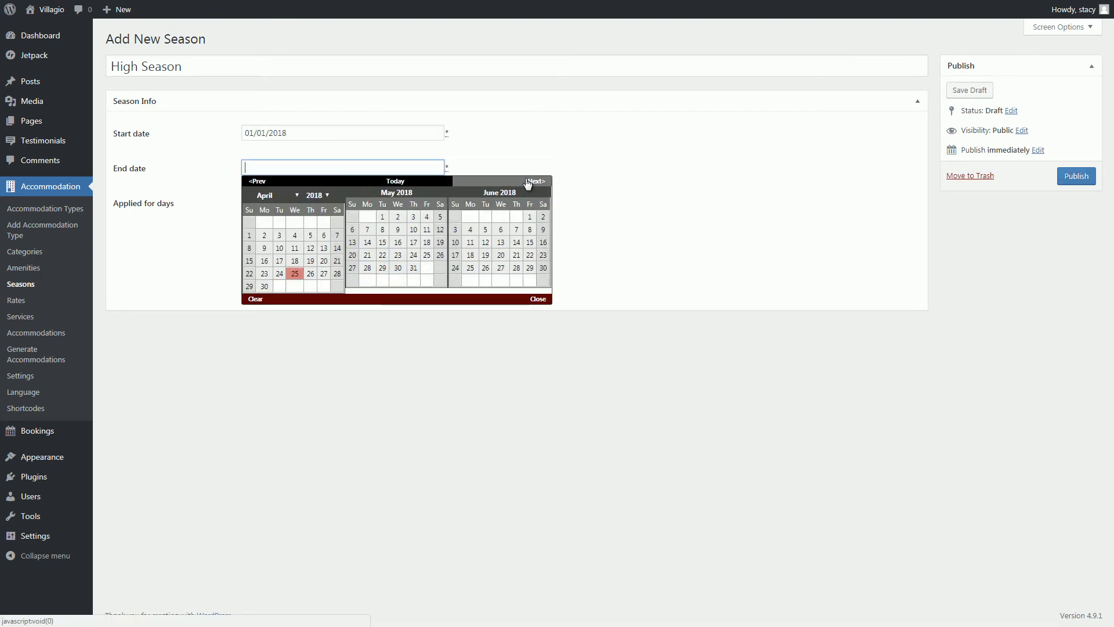
{"action": "left_click", "coordinate": [541, 268]}
{"action": "left_click", "coordinate": [1060, 180]}
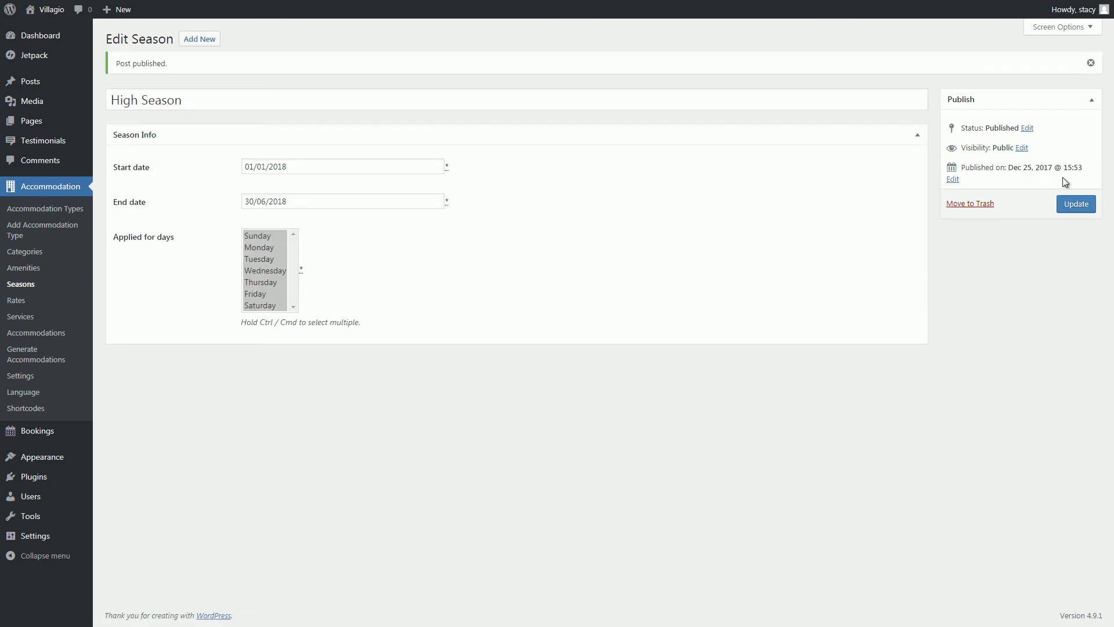
Publish a Low Season from 1 July 2018 to 31 December 2018, then view the Rates list.
{"action": "left_click", "coordinate": [206, 39]}
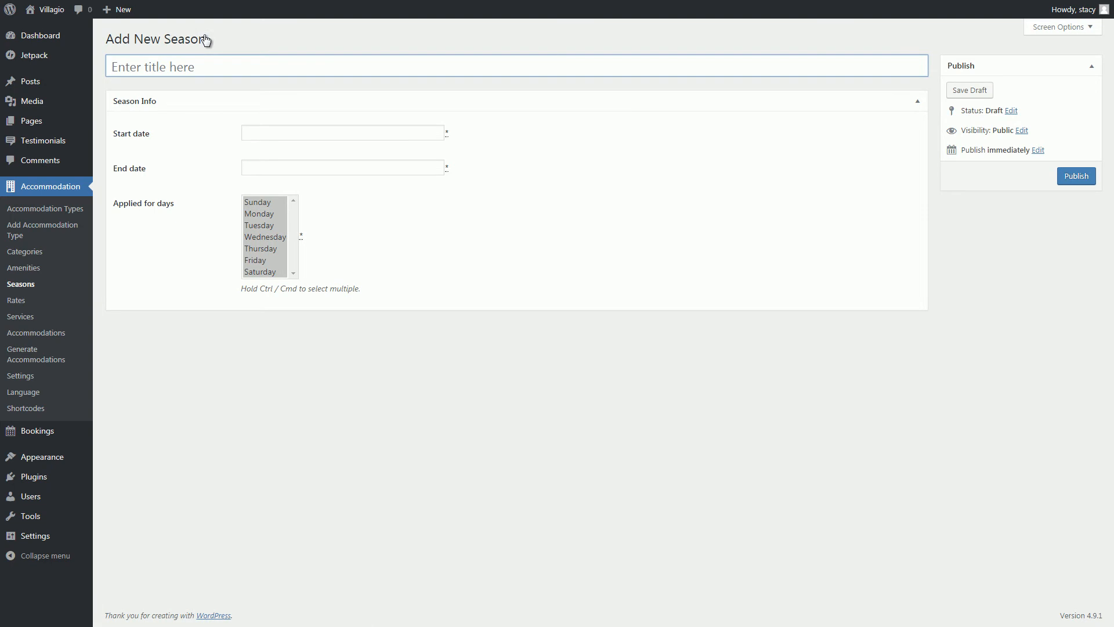
{"action": "type", "text": "Low Season"}
{"action": "left_click", "coordinate": [273, 140]}
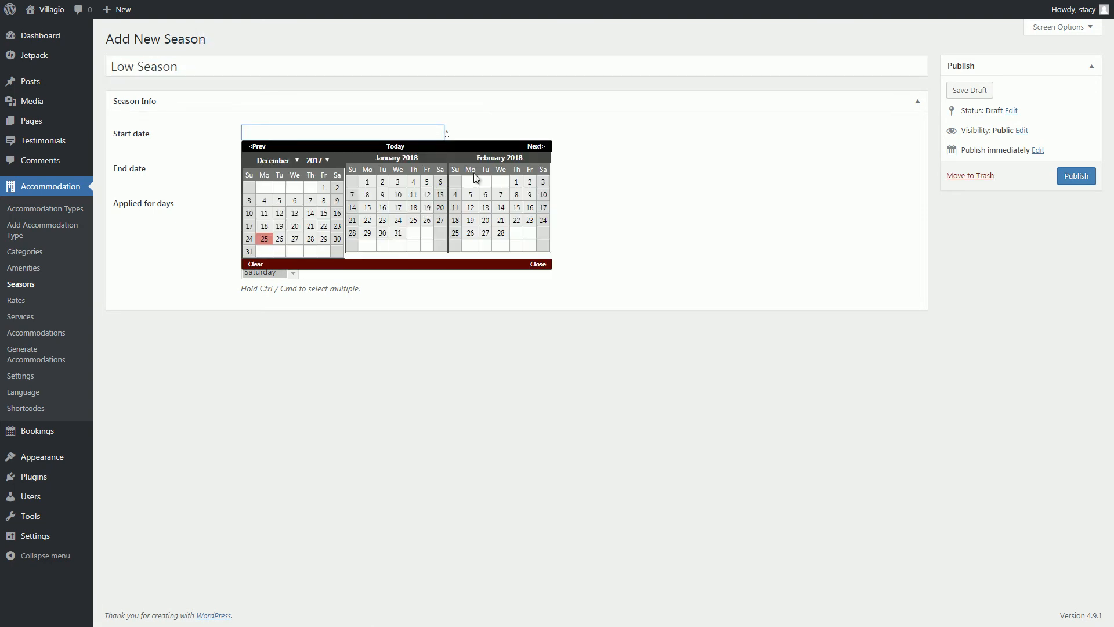
{"action": "left_click", "coordinate": [537, 147]}
{"action": "left_click", "coordinate": [536, 146]}
{"action": "left_click", "coordinate": [537, 147]}
{"action": "left_click", "coordinate": [537, 146]}
{"action": "left_click", "coordinate": [537, 147]}
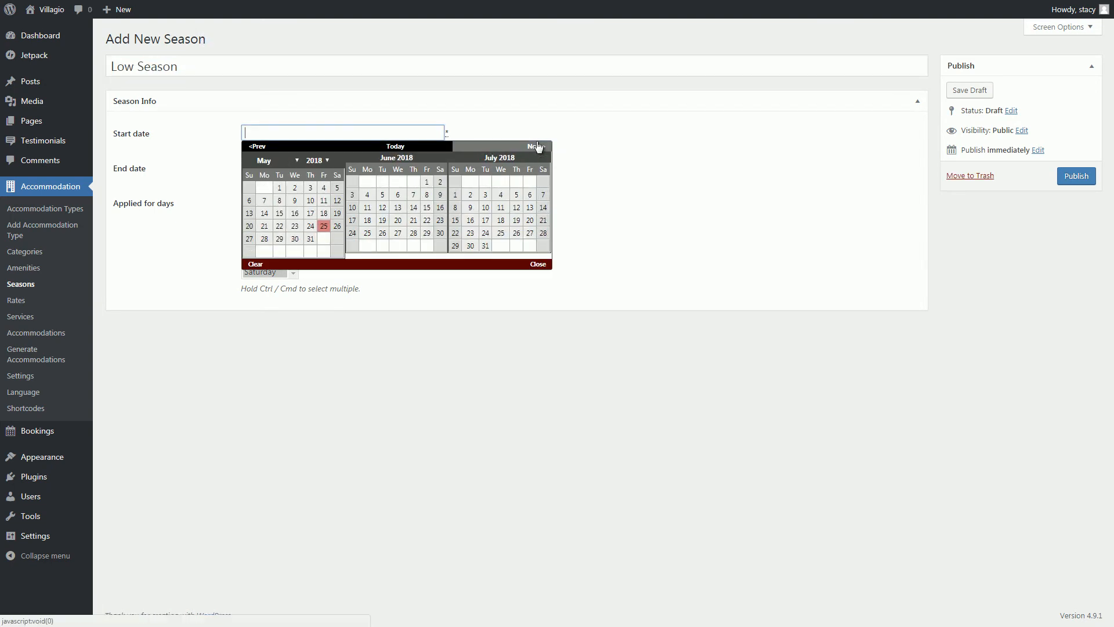
{"action": "left_click", "coordinate": [455, 182]}
{"action": "left_click", "coordinate": [405, 166]}
{"action": "double_click", "coordinate": [533, 181]}
{"action": "double_click", "coordinate": [532, 181]}
{"action": "double_click", "coordinate": [533, 181]}
{"action": "left_click", "coordinate": [533, 181]}
{"action": "double_click", "coordinate": [528, 182]}
{"action": "left_click", "coordinate": [531, 181]}
{"action": "left_click", "coordinate": [470, 281]}
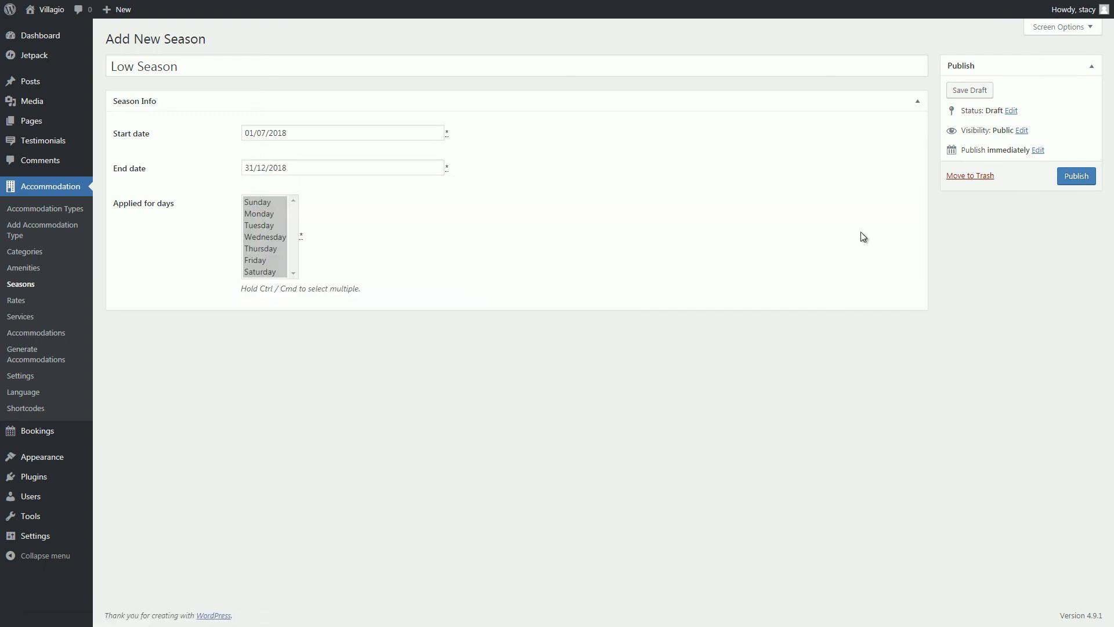
{"action": "left_click", "coordinate": [1071, 175]}
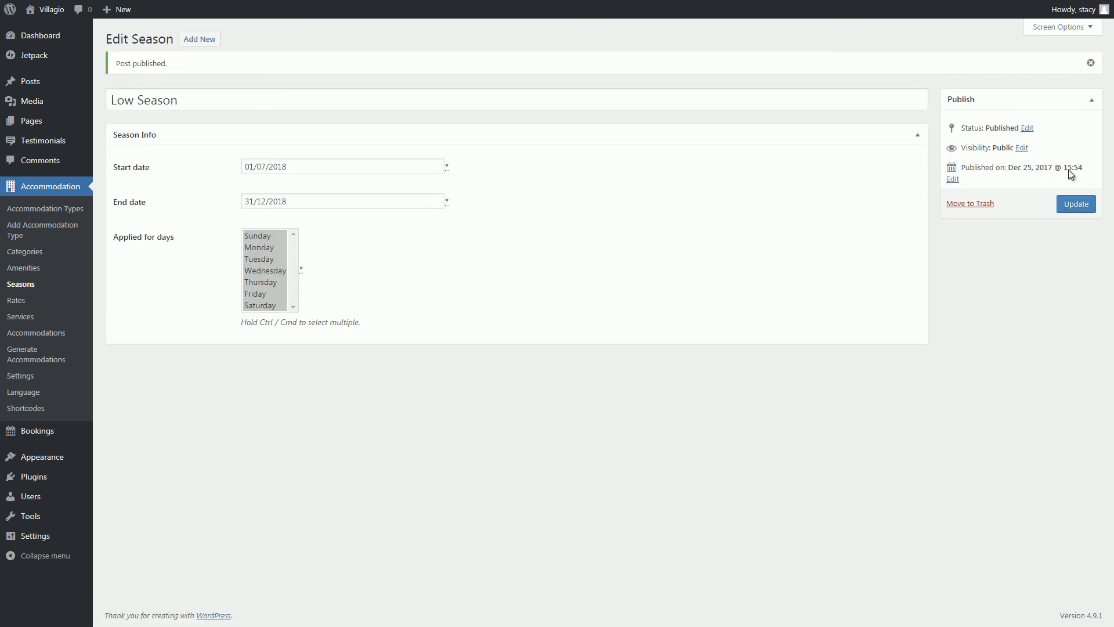
{"action": "left_click", "coordinate": [12, 305]}
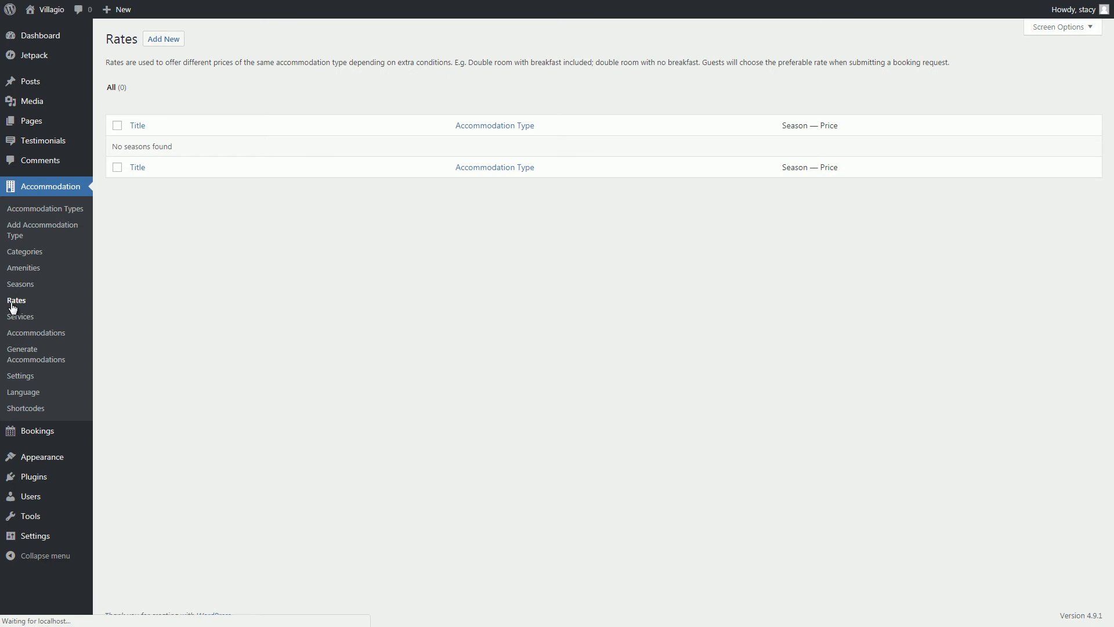
Start a rate for Le Marche Etna House with a General Season row and a High Season row at $270.
{"action": "left_click", "coordinate": [163, 39]}
{"action": "left_click", "coordinate": [272, 134]}
{"action": "left_click", "coordinate": [278, 160]}
{"action": "left_click", "coordinate": [296, 213]}
{"action": "double_click", "coordinate": [574, 212]}
{"action": "left_click", "coordinate": [329, 247]}
{"action": "left_click", "coordinate": [347, 247]}
{"action": "left_click", "coordinate": [377, 272]}
{"action": "double_click", "coordinate": [557, 246]}
{"action": "type", "text": "270"}
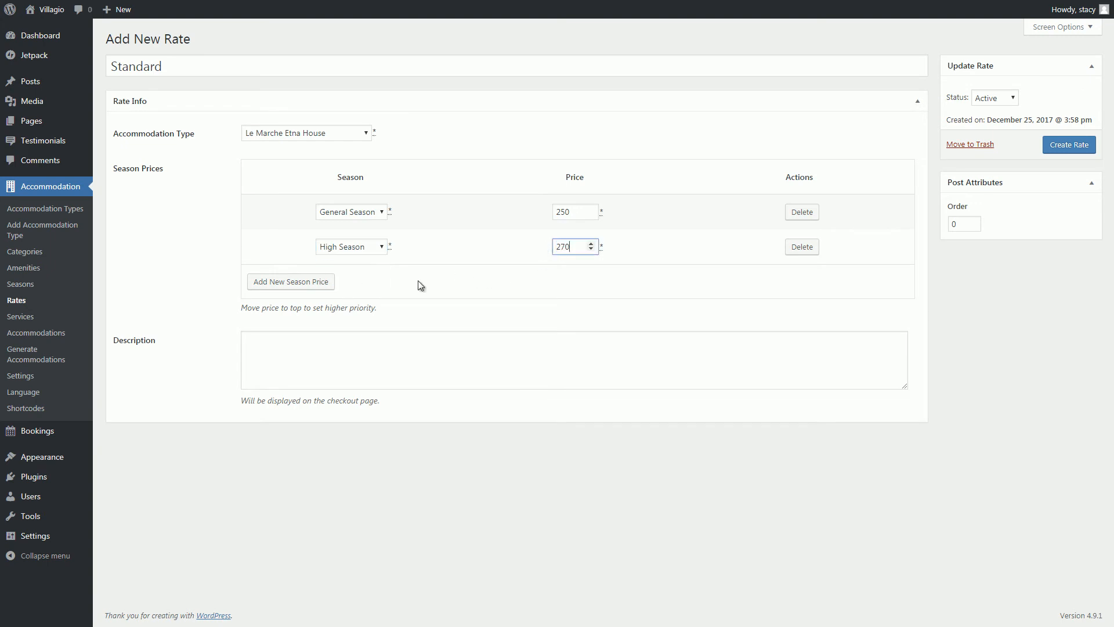
Add a Low Season row, order the rows High, Low, General, create the Standard rate and duplicate it.
{"action": "left_click", "coordinate": [330, 282]}
{"action": "left_click", "coordinate": [353, 281]}
{"action": "left_click", "coordinate": [365, 318]}
{"action": "double_click", "coordinate": [573, 283]}
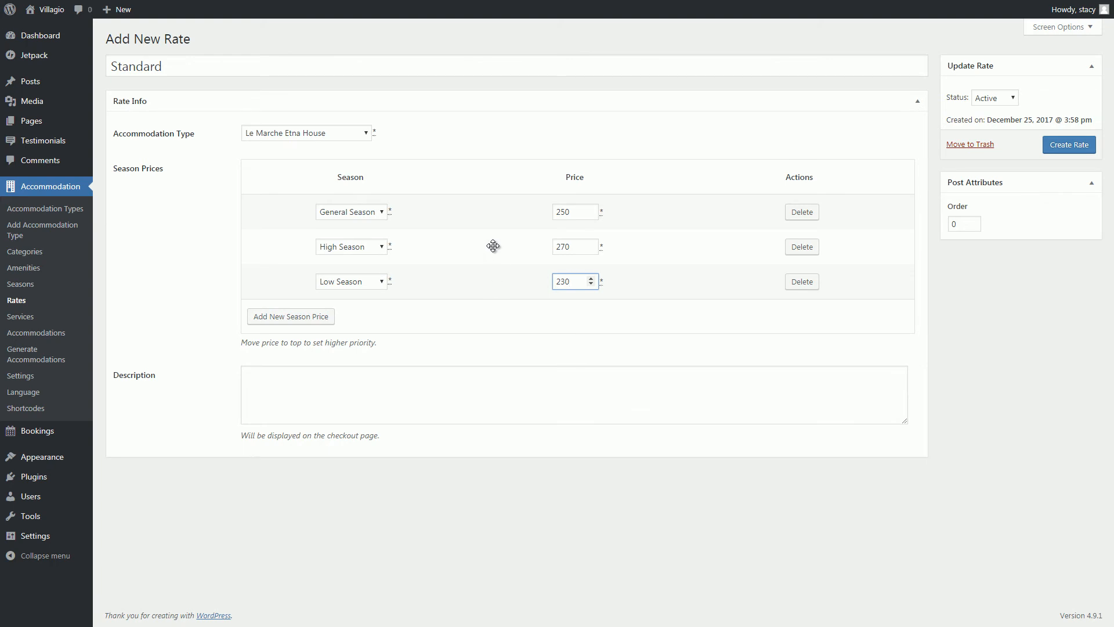
{"action": "left_click_drag", "start_coordinate": [493, 246], "coordinate": [495, 203]}
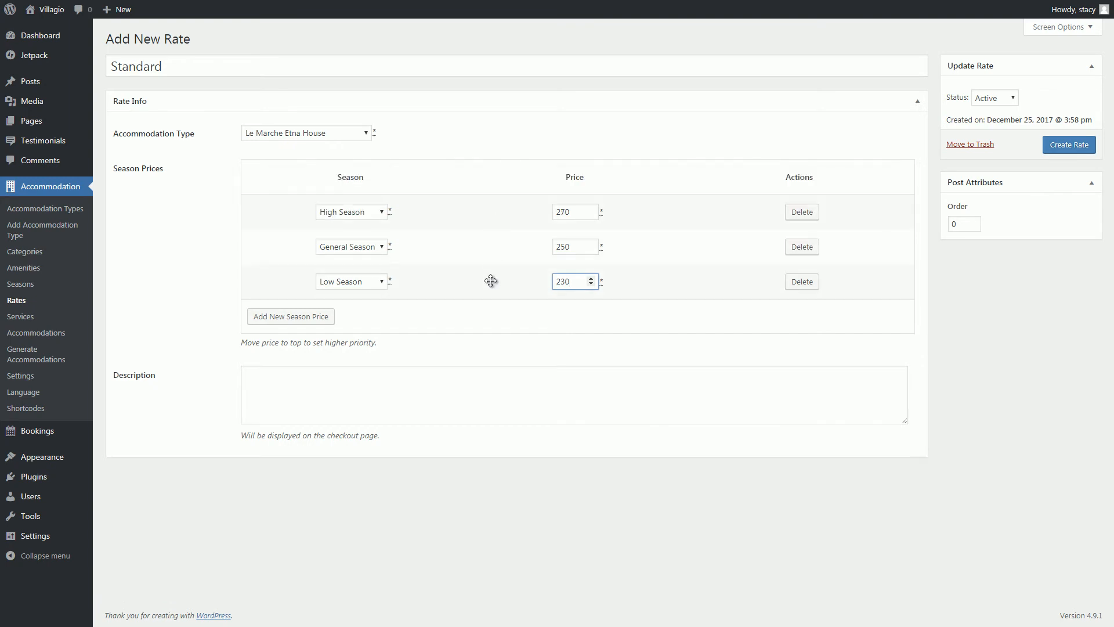
{"action": "left_click_drag", "start_coordinate": [492, 278], "coordinate": [502, 248]}
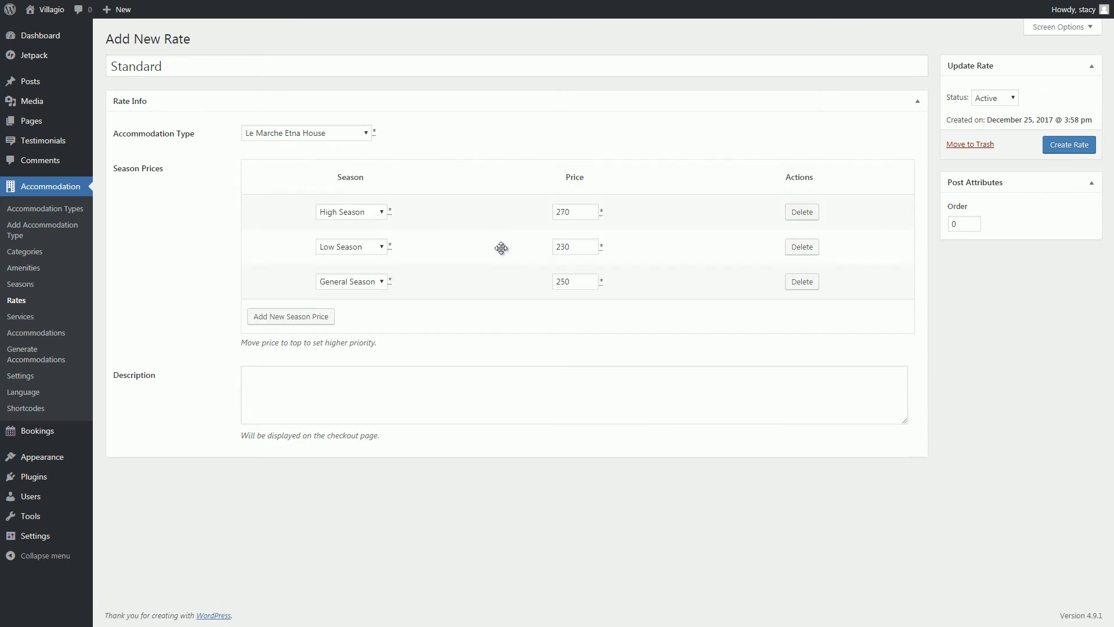
{"action": "left_click", "coordinate": [1056, 143]}
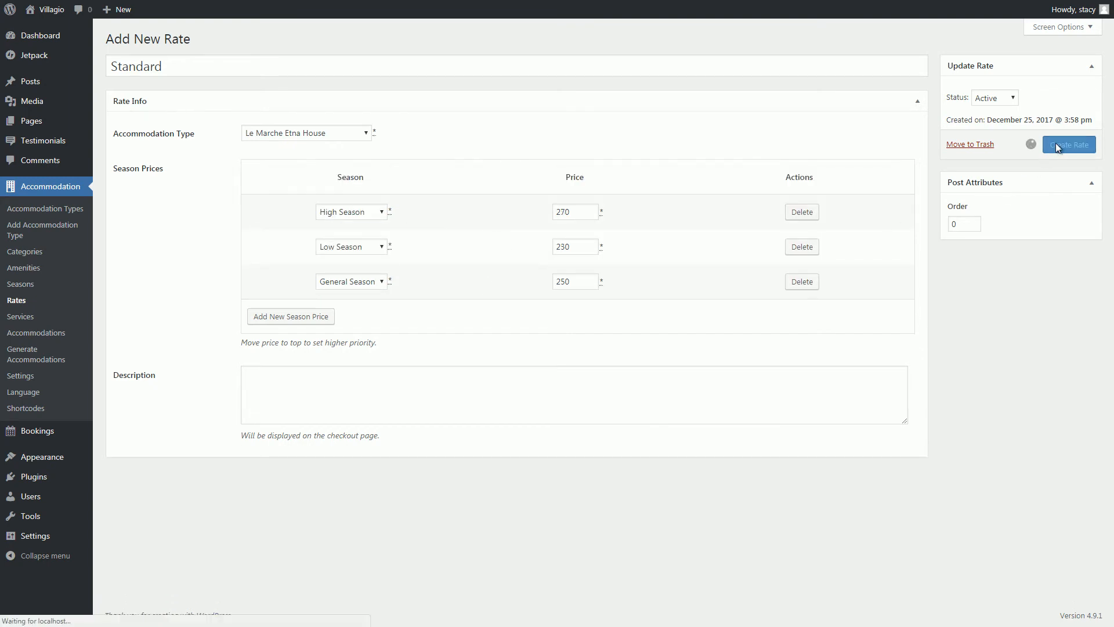
{"action": "left_click", "coordinate": [233, 39]}
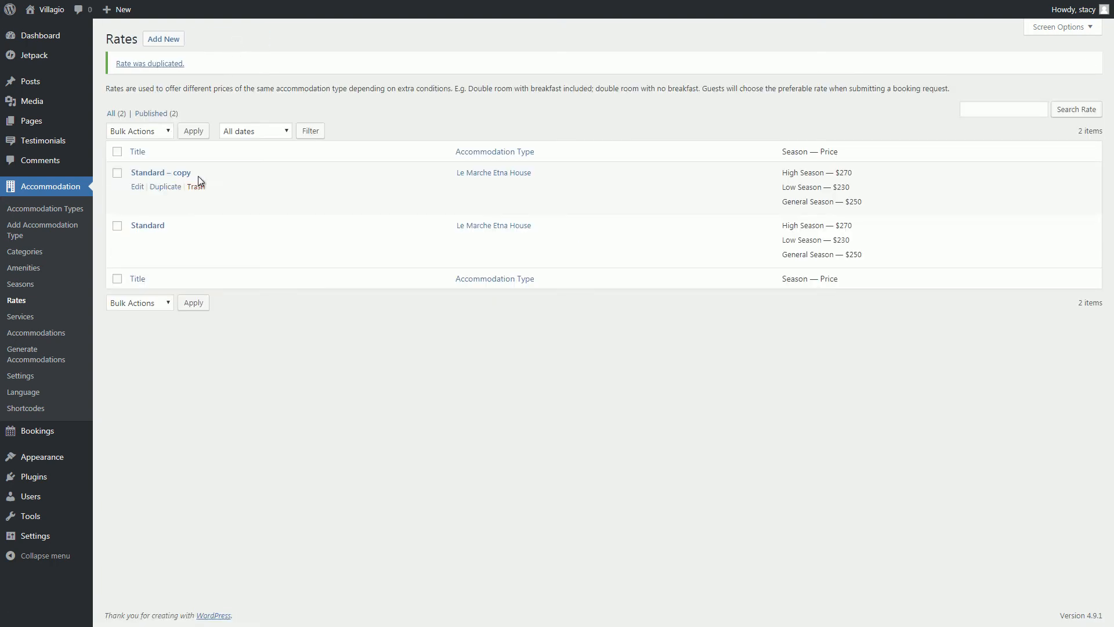
Turn the copied rate into a Summer Villa Emilia Standard rate priced 200/150/180 and save.
{"action": "left_click", "coordinate": [174, 173]}
{"action": "left_click_drag", "start_coordinate": [211, 66], "coordinate": [160, 67]}
{"action": "key", "text": "BackSpace"}
{"action": "left_click", "coordinate": [306, 133]}
{"action": "left_click", "coordinate": [278, 167]}
{"action": "double_click", "coordinate": [563, 211]}
{"action": "type", "text": "200"}
{"action": "double_click", "coordinate": [563, 246]}
{"action": "type", "text": "150"}
{"action": "double_click", "coordinate": [563, 282]}
{"action": "type", "text": "180"}
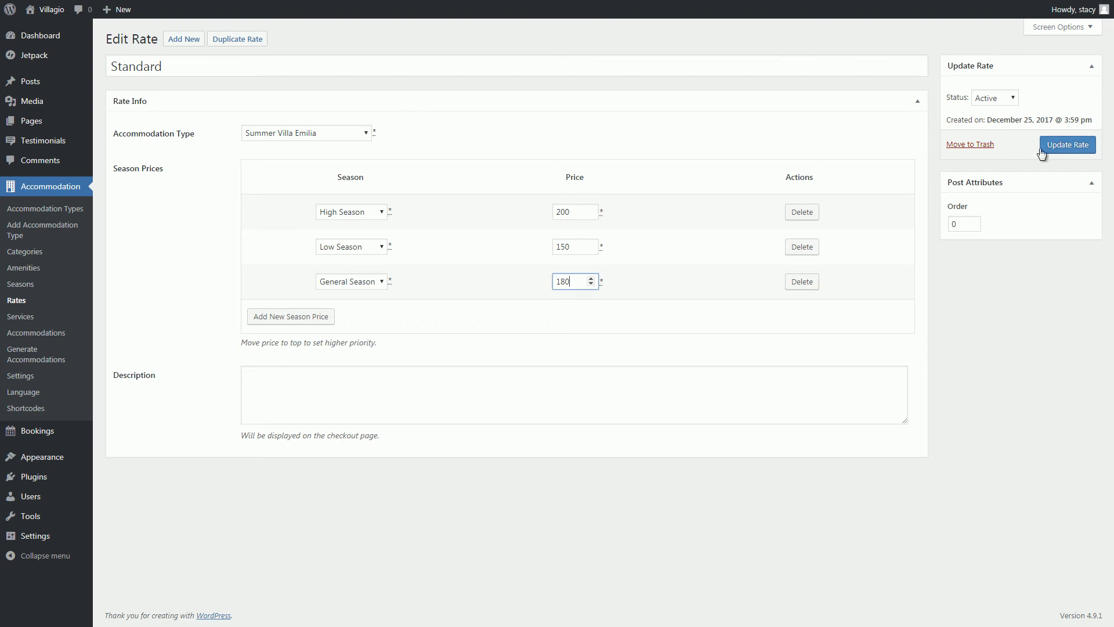
{"action": "left_click", "coordinate": [1046, 146]}
Duplicate it into a Seaside Villa Tuscany Maremma Standard rate priced 270/230/250 and save.
{"action": "left_click", "coordinate": [262, 40]}
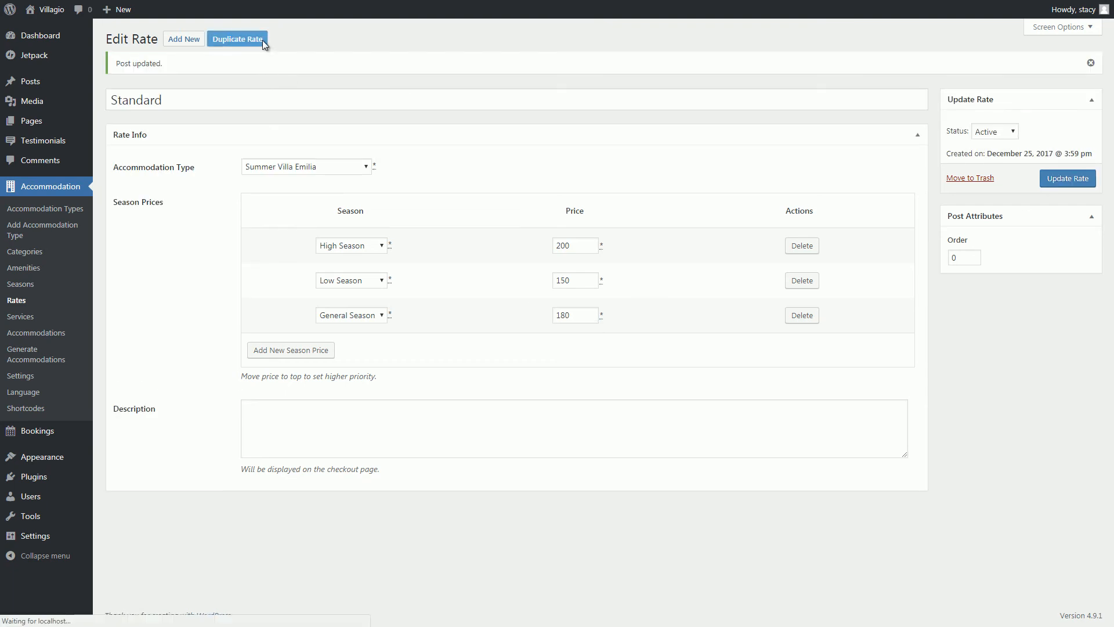
{"action": "left_click", "coordinate": [177, 173]}
{"action": "left_click_drag", "start_coordinate": [203, 67], "coordinate": [163, 66]}
{"action": "key", "text": "BackSpace"}
{"action": "left_click", "coordinate": [305, 132]}
{"action": "left_click", "coordinate": [295, 181]}
{"action": "double_click", "coordinate": [563, 212]}
{"action": "type", "text": "270"}
{"action": "double_click", "coordinate": [563, 246]}
{"action": "type", "text": "230"}
{"action": "double_click", "coordinate": [563, 281]}
{"action": "type", "text": "250"}
{"action": "left_click", "coordinate": [1053, 146]}
Create a Seaside Villa 'With Breakfast' rate with High 280, Low 240 and a raised General price.
{"action": "left_click", "coordinate": [252, 43]}
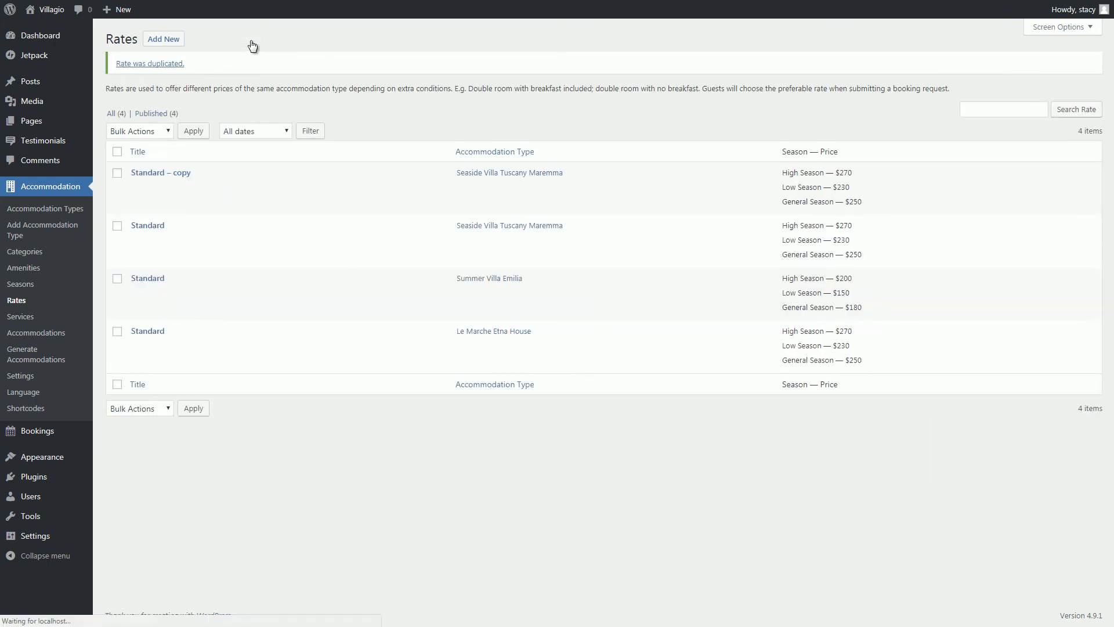
{"action": "left_click", "coordinate": [176, 173]}
{"action": "left_click_drag", "start_coordinate": [203, 66], "coordinate": [106, 68]}
{"action": "type", "text": "With Breakfast"}
{"action": "double_click", "coordinate": [560, 212]}
{"action": "type", "text": "280"}
{"action": "double_click", "coordinate": [563, 247]}
{"action": "type", "text": "240"}
{"action": "left_click", "coordinate": [565, 283]}
{"action": "key", "text": "BackSpace"}
{"action": "type", "text": "6"}
{"action": "left_click", "coordinate": [1055, 149]}
Create a Summer Villa Emilia 'With Breakfast' rate with raised Low and General Season prices.
{"action": "left_click", "coordinate": [46, 302]}
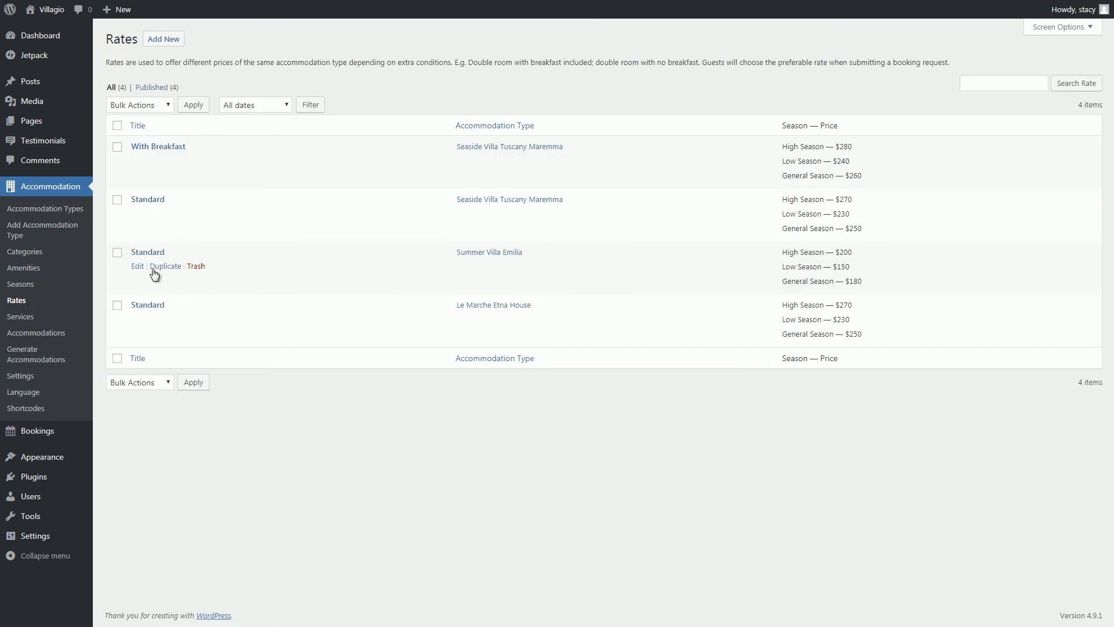
{"action": "left_click", "coordinate": [165, 265]}
{"action": "left_click", "coordinate": [174, 172]}
{"action": "left_click_drag", "start_coordinate": [203, 67], "coordinate": [105, 69]}
{"action": "type", "text": "With Breakfast"}
{"action": "left_click", "coordinate": [562, 212]}
{"action": "left_click", "coordinate": [566, 246]}
{"action": "key", "text": "BackSpace"}
{"action": "type", "text": "6"}
{"action": "left_click", "coordinate": [566, 281]}
{"action": "key", "text": "BackSpace"}
{"action": "type", "text": "9"}
{"action": "left_click", "coordinate": [1066, 145]}
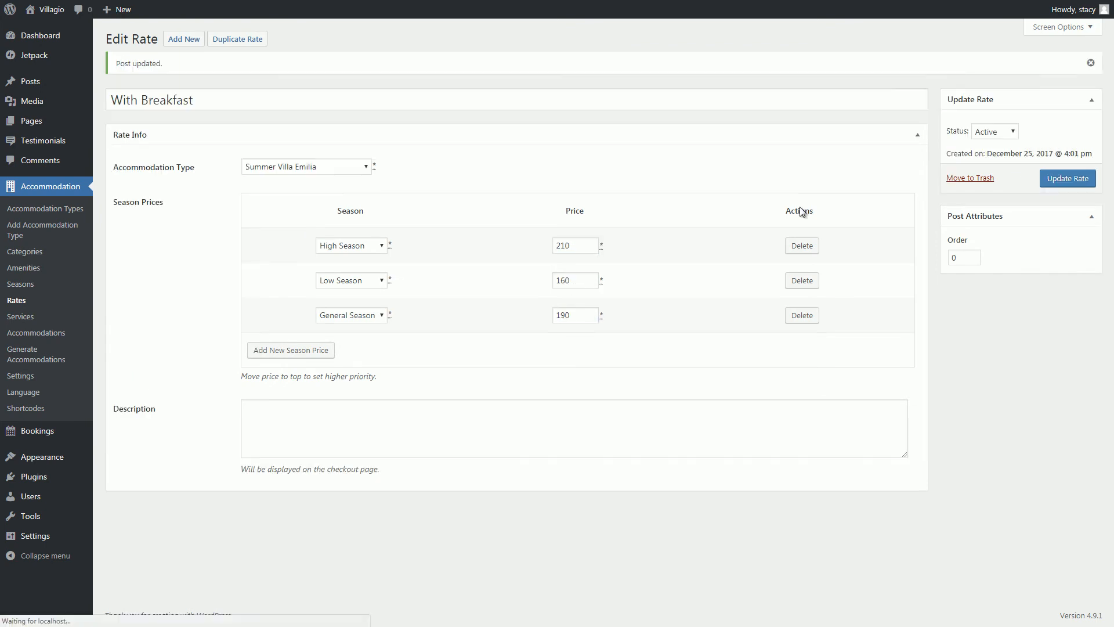
Create a Le Marche Etna House 'With Breakfast' rate priced 280/240/260 and save.
{"action": "left_click", "coordinate": [14, 300]}
{"action": "left_click", "coordinate": [160, 372]}
{"action": "left_click", "coordinate": [138, 184]}
{"action": "triple_click", "coordinate": [210, 67]}
{"action": "type", "text": "With Breakfast"}
{"action": "left_click", "coordinate": [565, 212]}
{"action": "key", "text": "BackSpace"}
{"action": "type", "text": "8"}
{"action": "left_click", "coordinate": [566, 247]}
{"action": "key", "text": "BackSpace"}
{"action": "type", "text": "40"}
{"action": "left_click", "coordinate": [566, 281]}
{"action": "key", "text": "BackSpace"}
{"action": "type", "text": "60"}
{"action": "left_click", "coordinate": [1062, 145]}
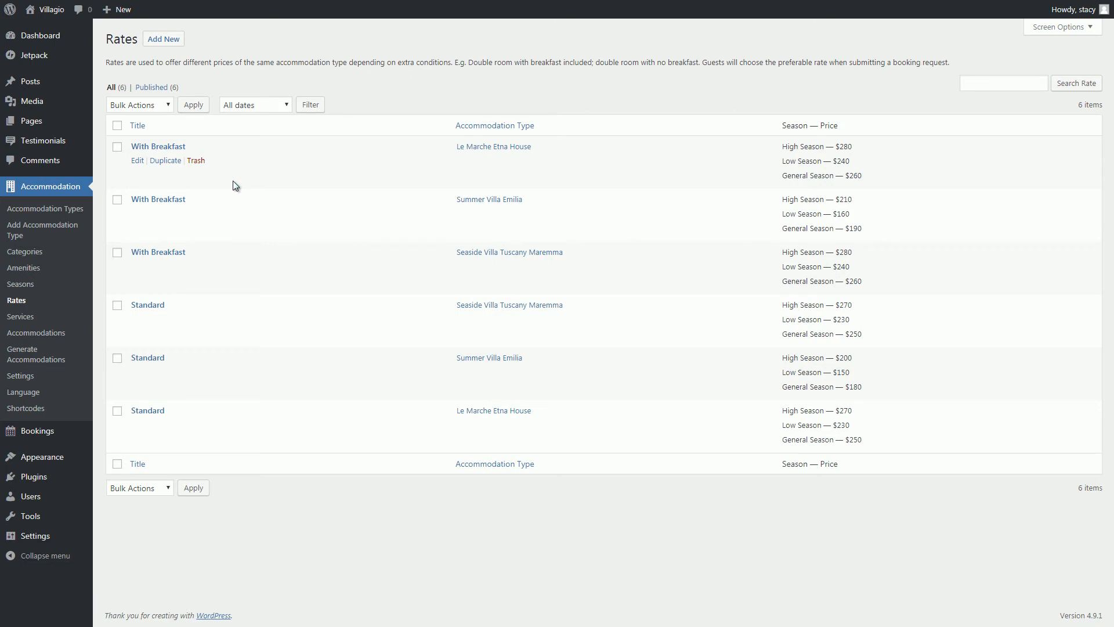
Enable coupons in the accommodation booking settings.
{"action": "left_click", "coordinate": [23, 376]}
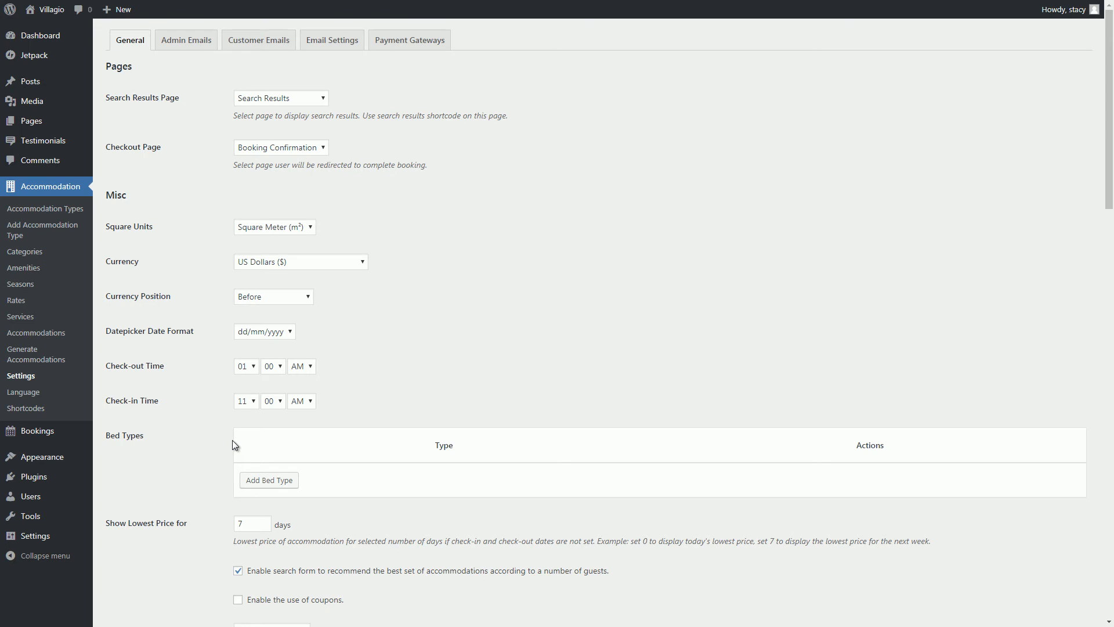
{"action": "scroll", "coordinate": [224, 524], "scroll_direction": "down", "scroll_amount": 4}
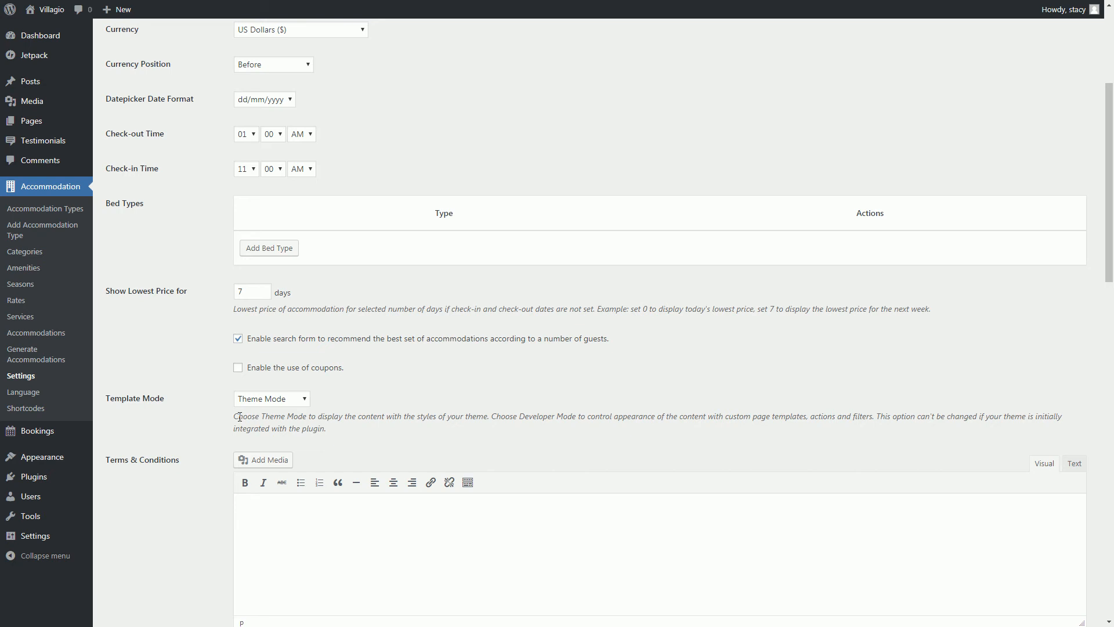
{"action": "left_click", "coordinate": [238, 368]}
Paste the tax and agreement terms into the Terms & Conditions editor.
{"action": "scroll", "coordinate": [211, 469], "scroll_direction": "down", "scroll_amount": 5}
{"action": "left_click", "coordinate": [291, 279]}
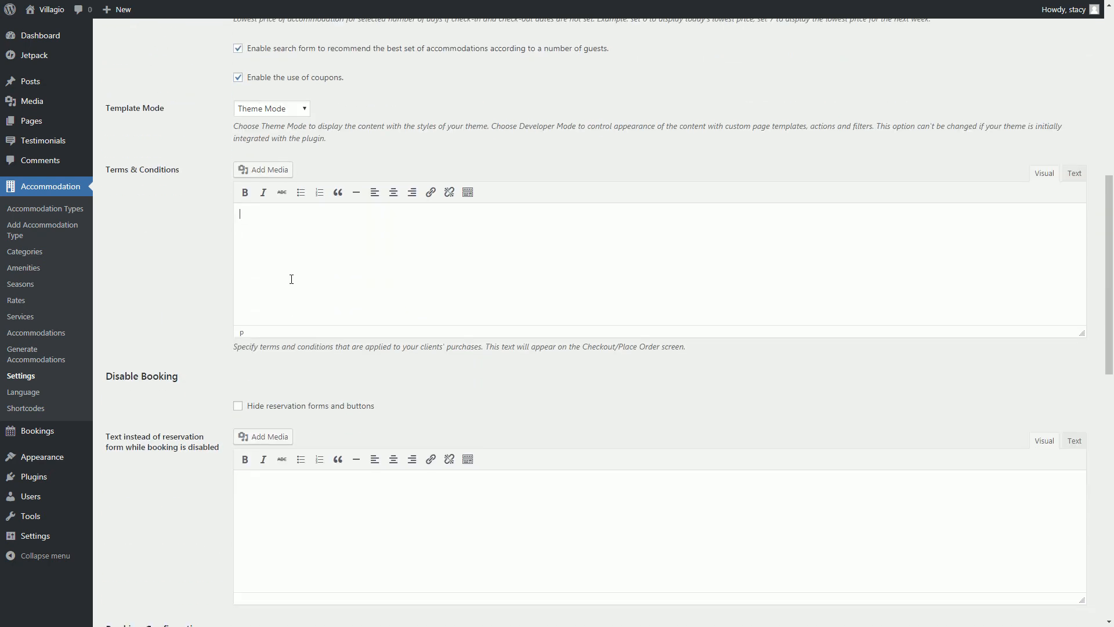
{"action": "type", "text": "Not included: 14.75 % TAX, US$ 3.50 City tax per night.  By filling out this form you acknowledge that you have read the terms and conditions, understand, and agree with them."}
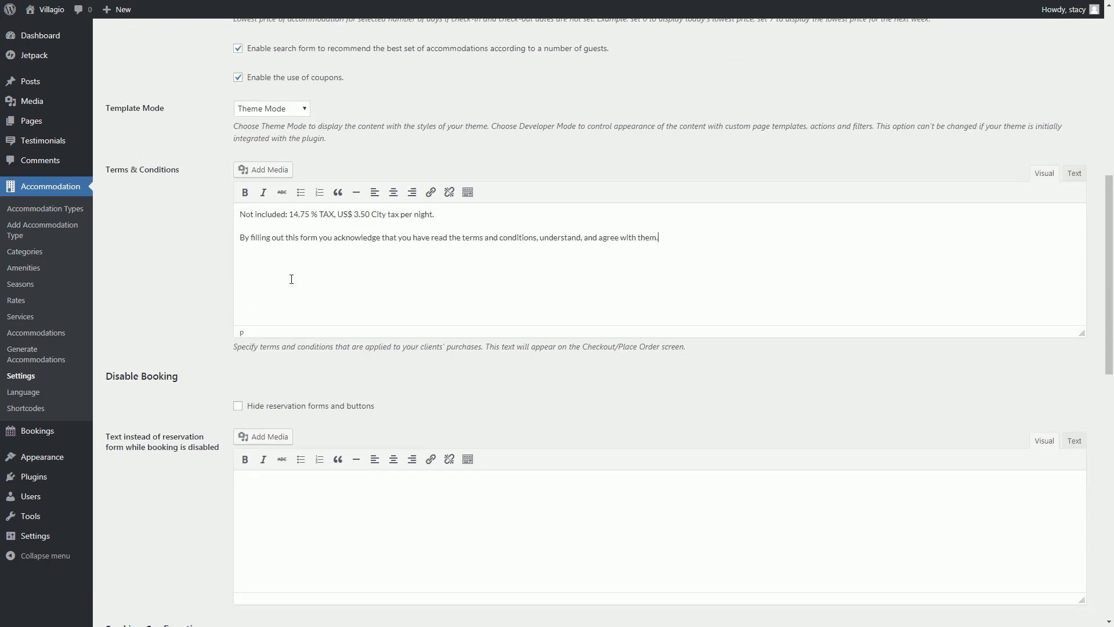
{"action": "scroll", "coordinate": [291, 279], "scroll_direction": "down", "scroll_amount": 3}
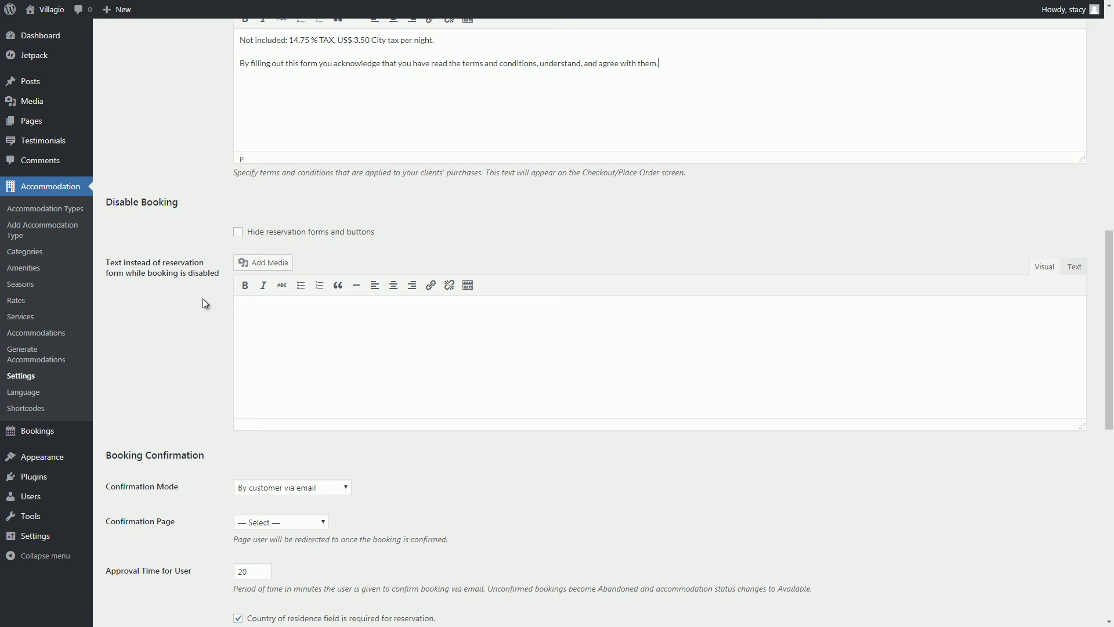
Keep confirmation by customer via e-mail and let guests cancel through the e-mail link.
{"action": "scroll", "coordinate": [203, 313], "scroll_direction": "down", "scroll_amount": 4}
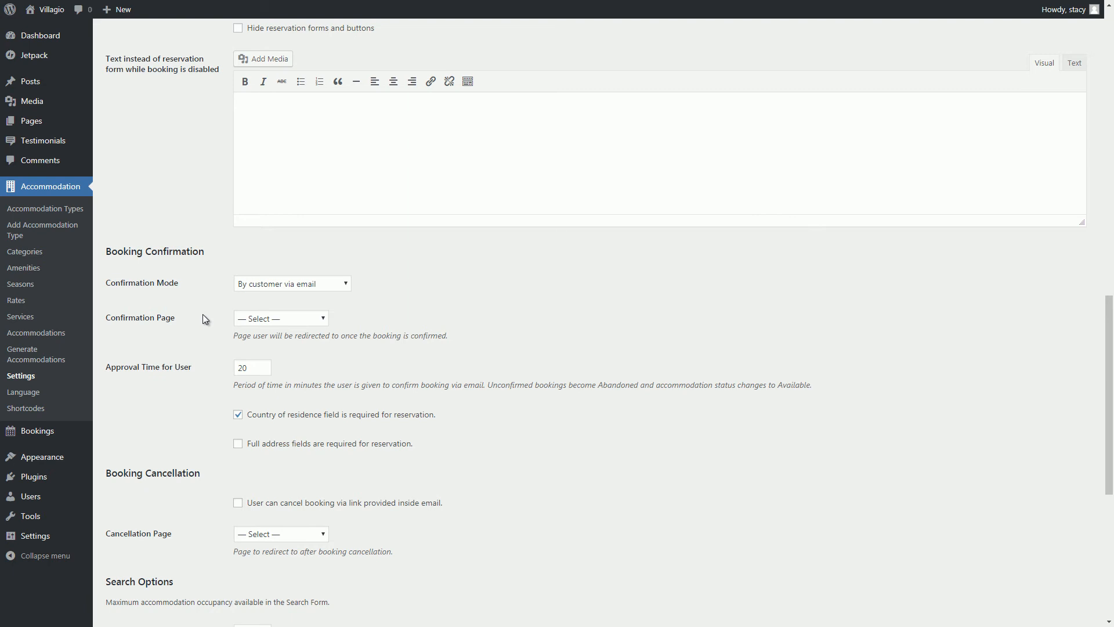
{"action": "scroll", "coordinate": [203, 315], "scroll_direction": "down", "scroll_amount": 2}
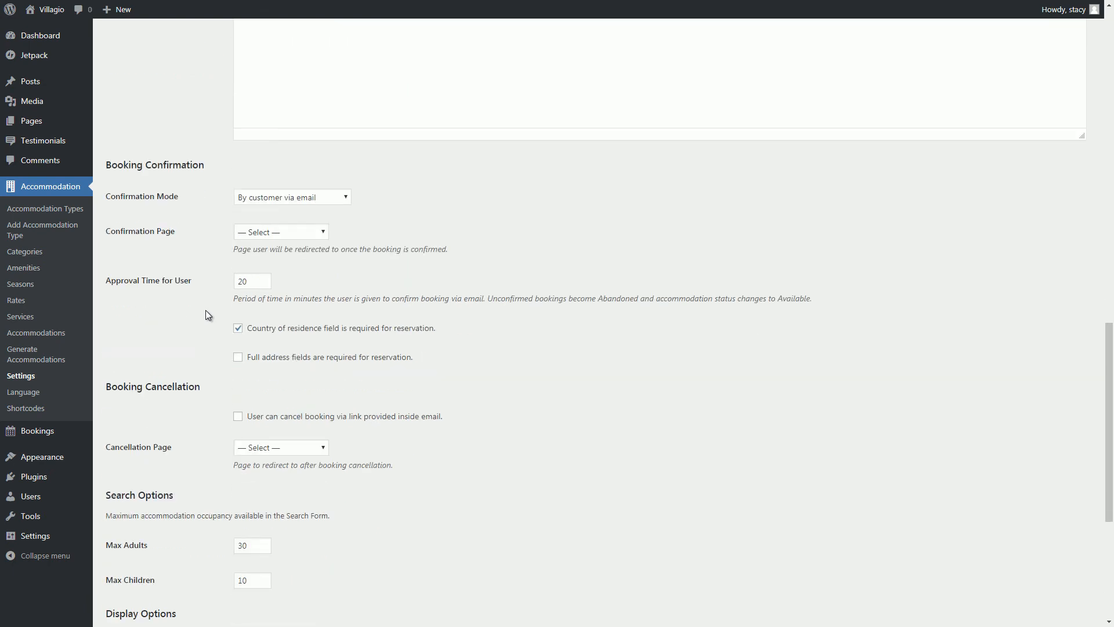
{"action": "left_click", "coordinate": [267, 198]}
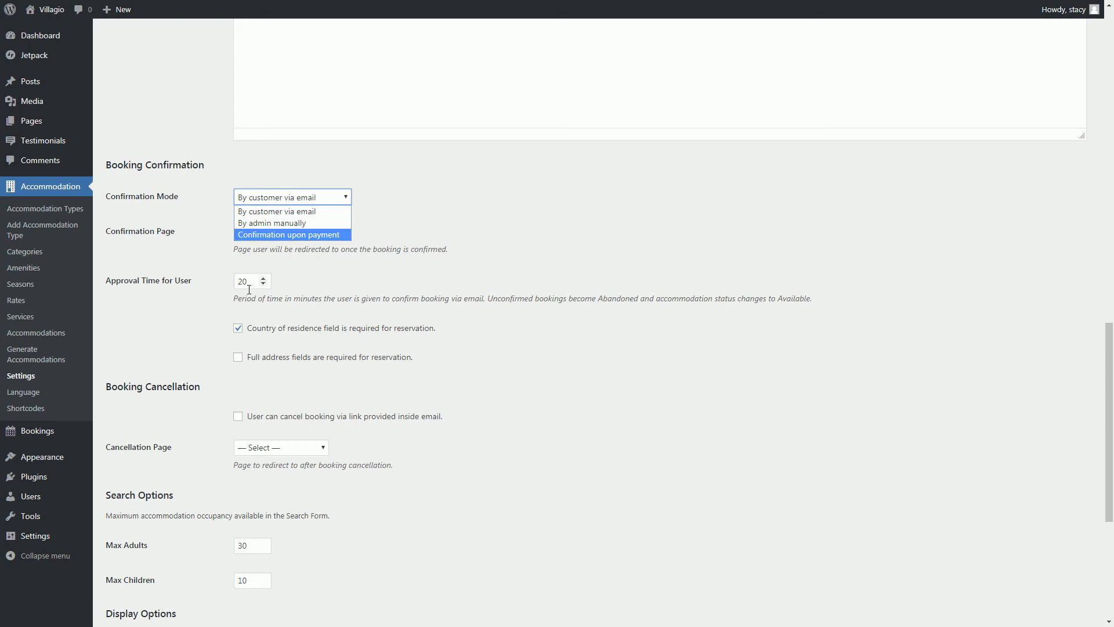
{"action": "left_click", "coordinate": [221, 331]}
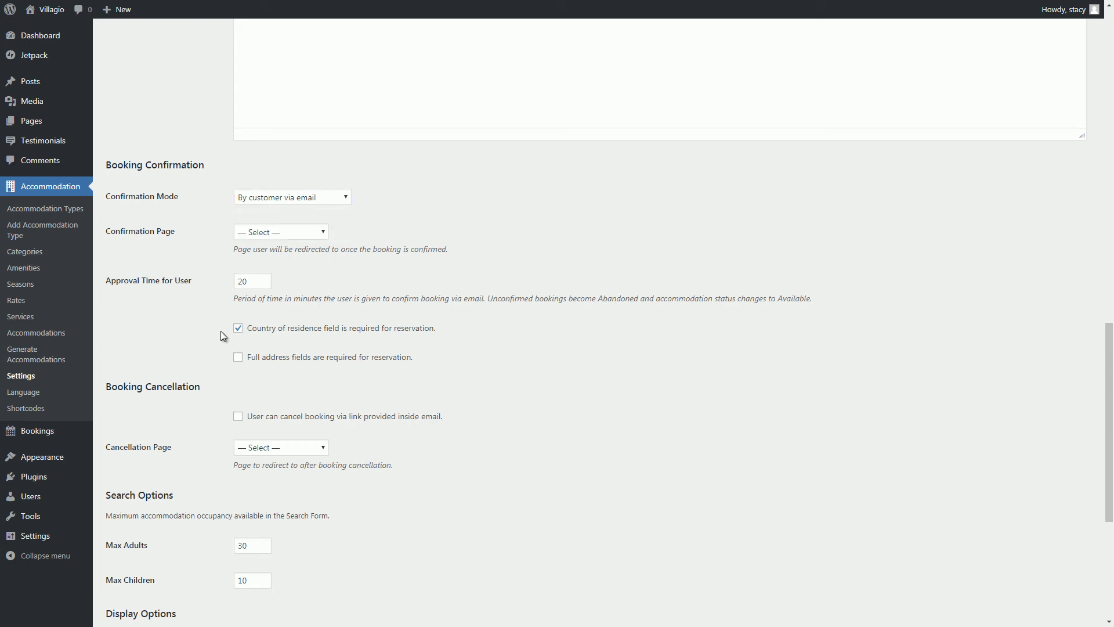
{"action": "scroll", "coordinate": [221, 331], "scroll_direction": "down", "scroll_amount": 2}
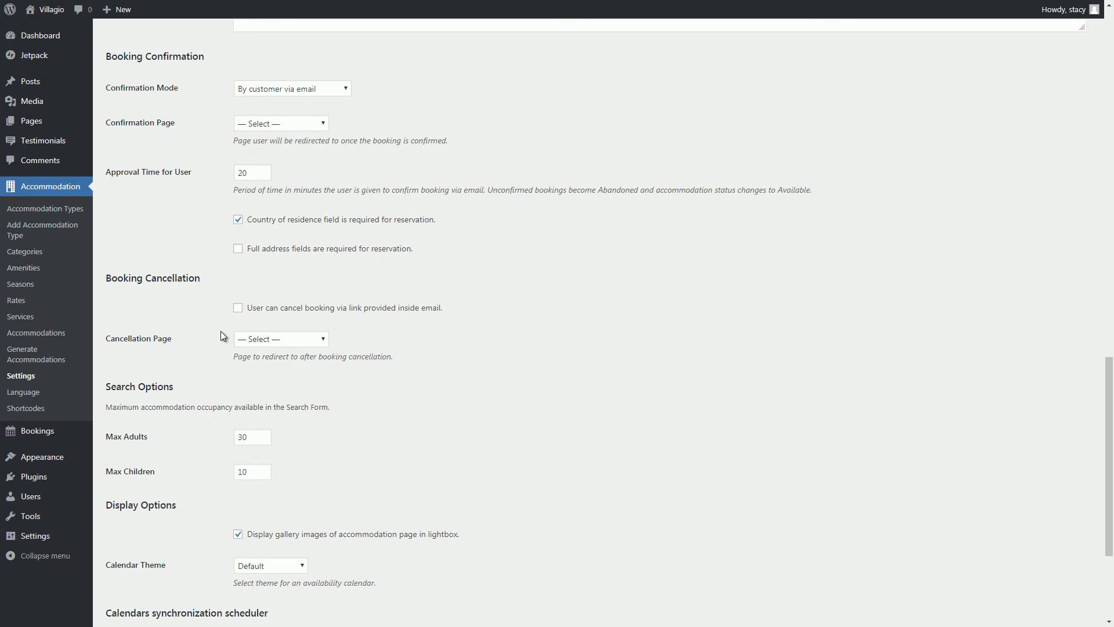
{"action": "scroll", "coordinate": [221, 331], "scroll_direction": "down", "scroll_amount": 1}
{"action": "left_click", "coordinate": [238, 300]}
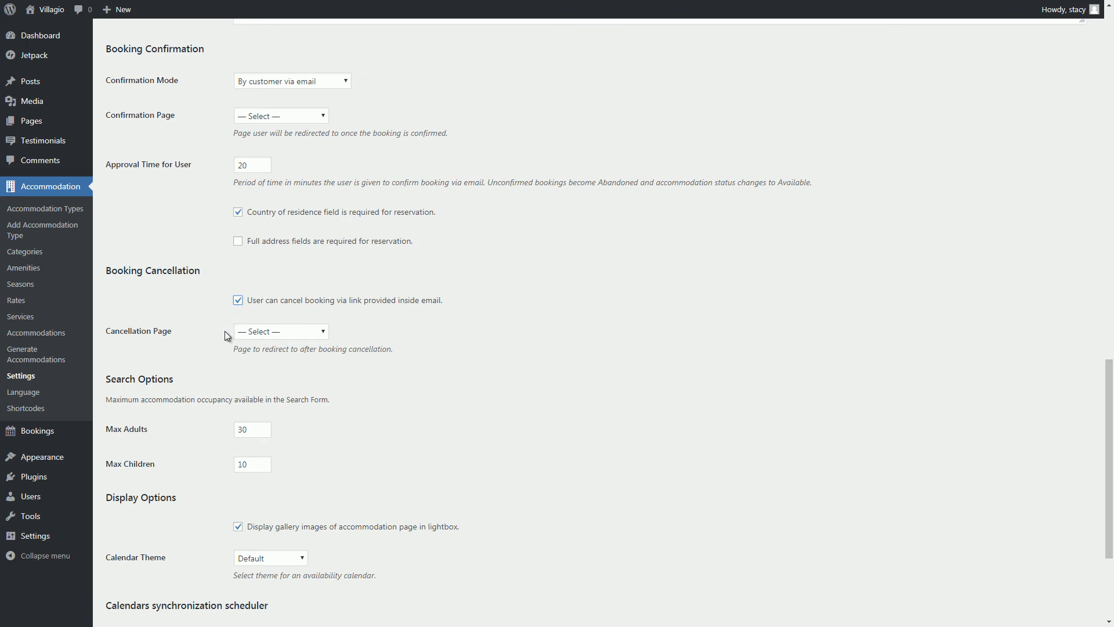
Set the maximum to 82 adults and 52 children.
{"action": "scroll", "coordinate": [224, 348], "scroll_direction": "down", "scroll_amount": 1}
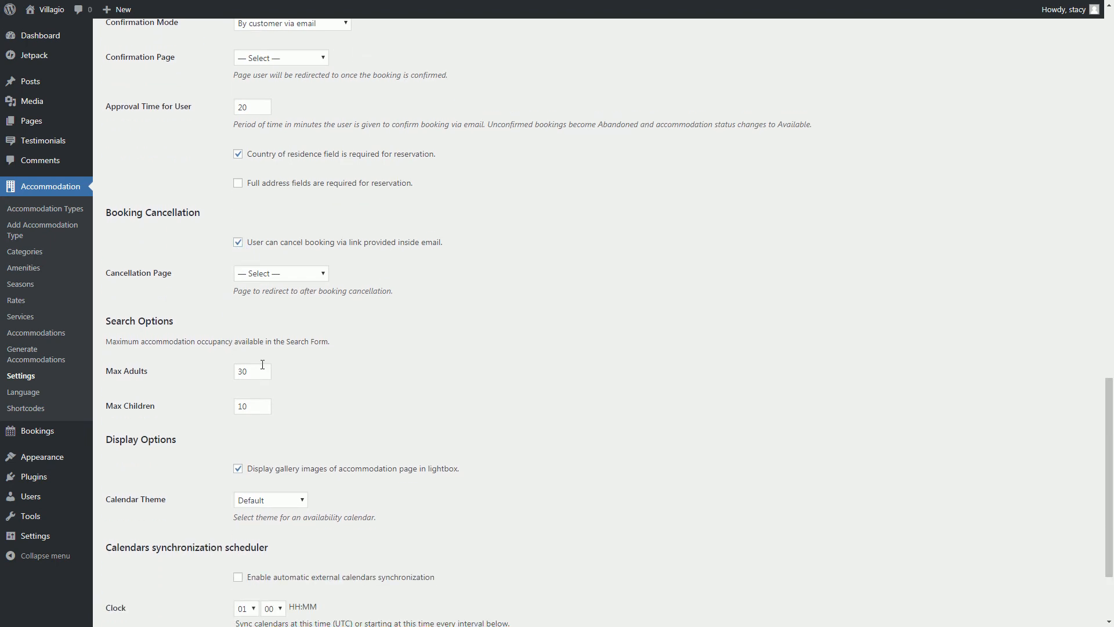
{"action": "left_click", "coordinate": [262, 370]}
{"action": "left_click_drag", "start_coordinate": [262, 369], "coordinate": [266, 404]}
{"action": "scroll", "coordinate": [266, 403], "scroll_direction": "down", "scroll_amount": 3}
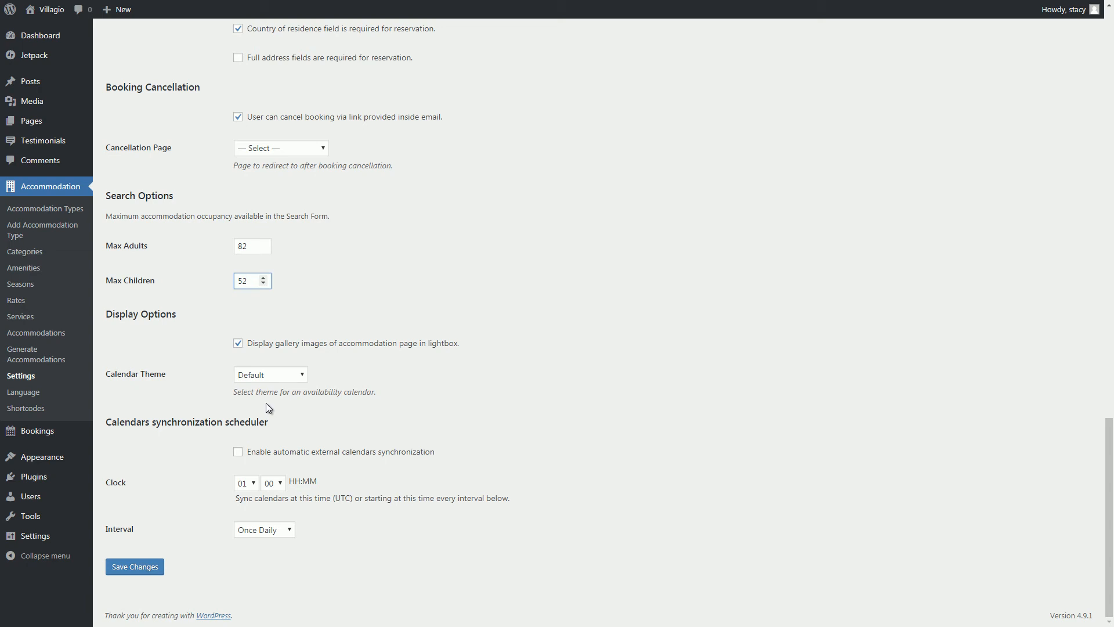
{"action": "left_click", "coordinate": [238, 452]}
Enable automatic calendar sync once hourly and save the settings.
{"action": "left_click", "coordinate": [240, 454]}
{"action": "left_click", "coordinate": [255, 484]}
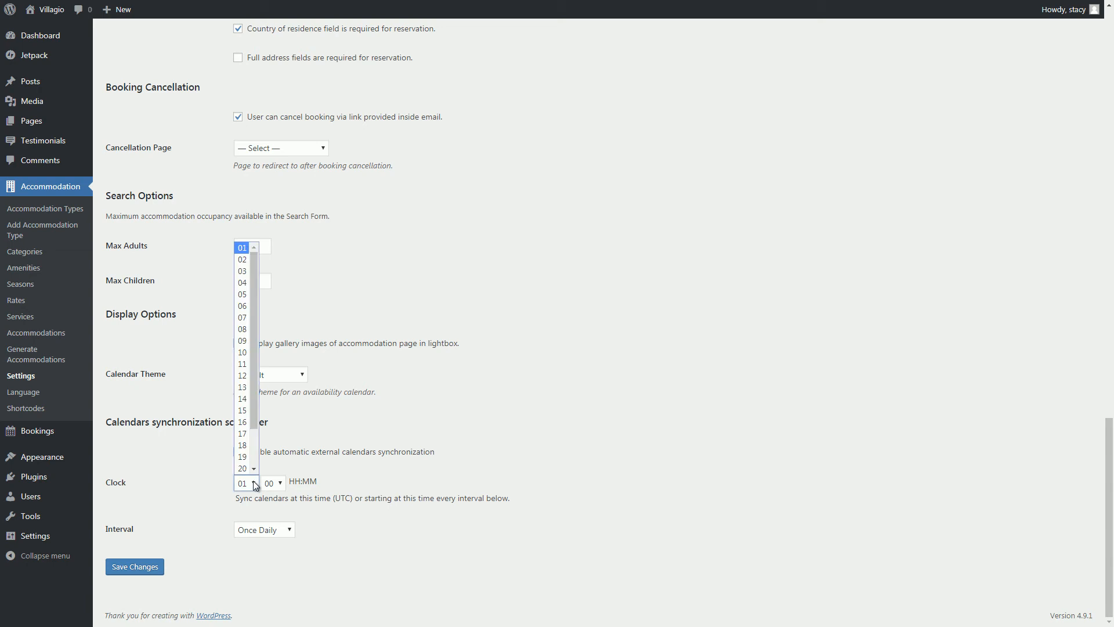
{"action": "left_click", "coordinate": [269, 531]}
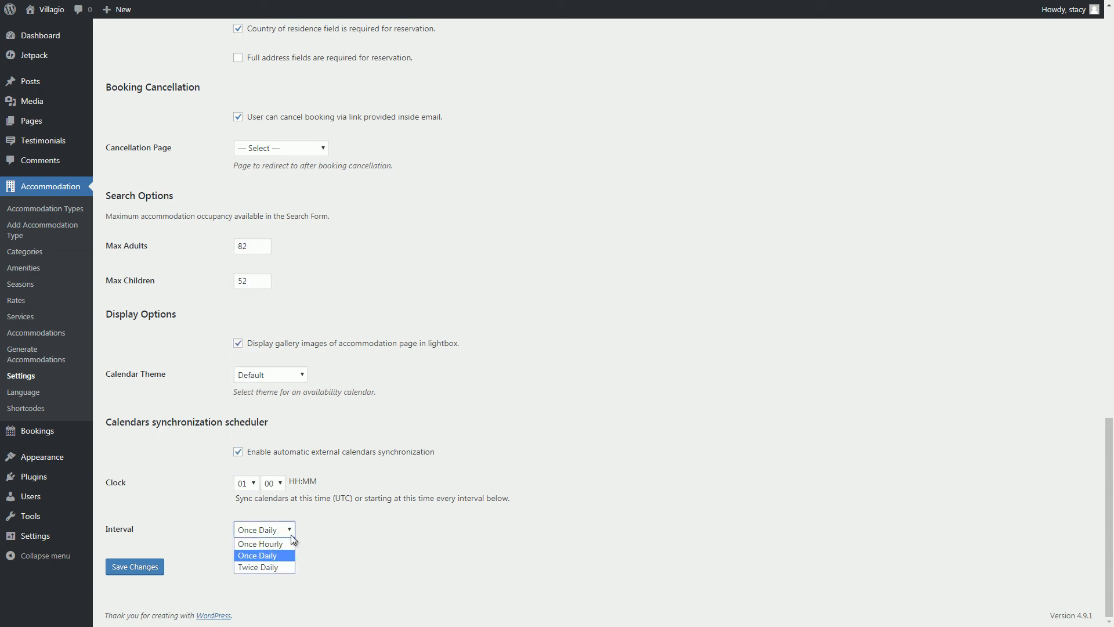
{"action": "left_click", "coordinate": [260, 543]}
{"action": "left_click", "coordinate": [149, 567]}
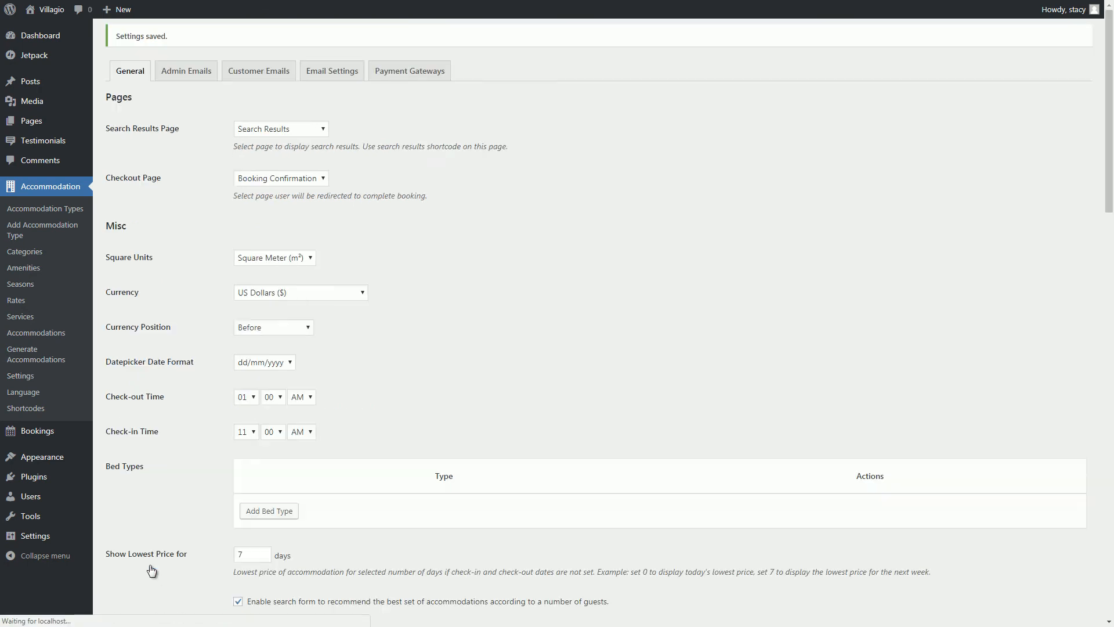
Look through the admin e-mail templates.
{"action": "left_click", "coordinate": [207, 41]}
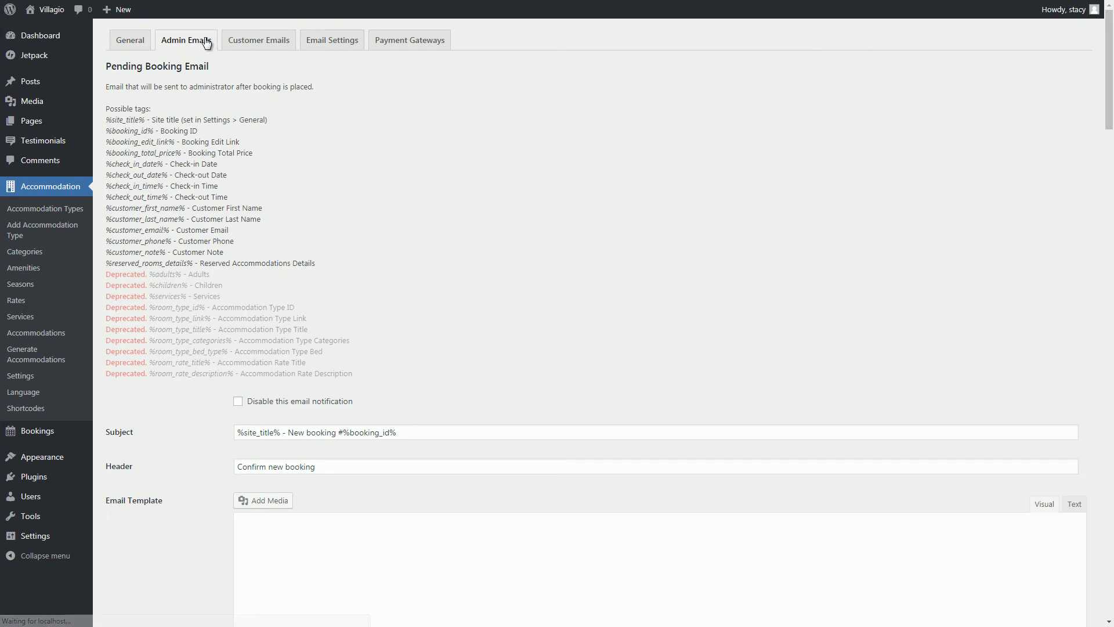
{"action": "scroll", "coordinate": [206, 40], "scroll_direction": "down", "scroll_amount": 5}
{"action": "scroll", "coordinate": [207, 41], "scroll_direction": "down", "scroll_amount": 20}
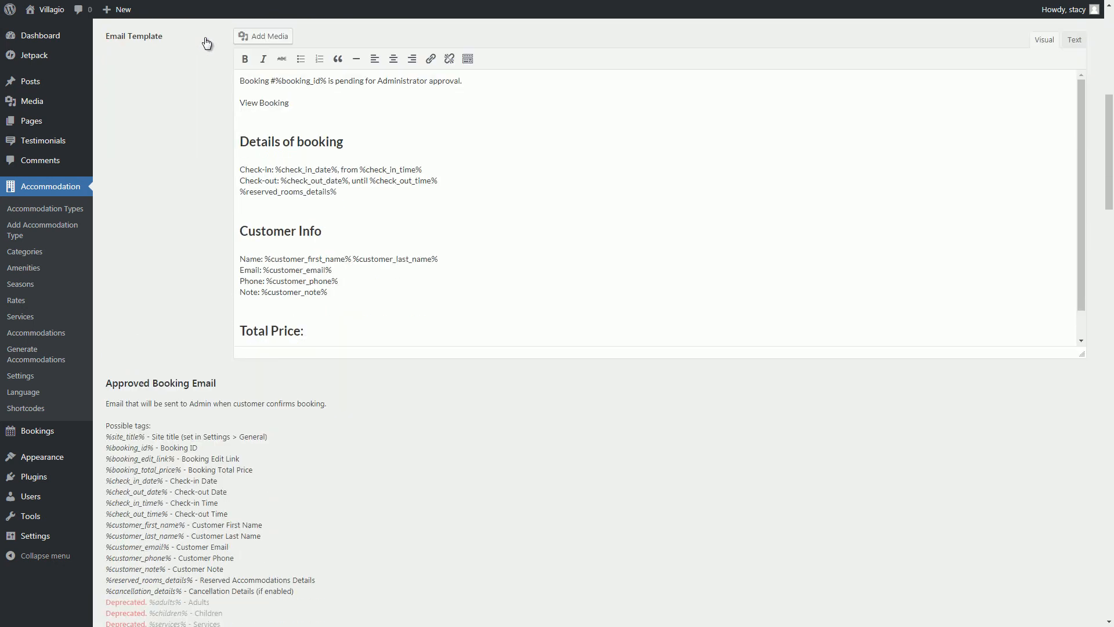
{"action": "scroll", "coordinate": [207, 41], "scroll_direction": "up", "scroll_amount": 20}
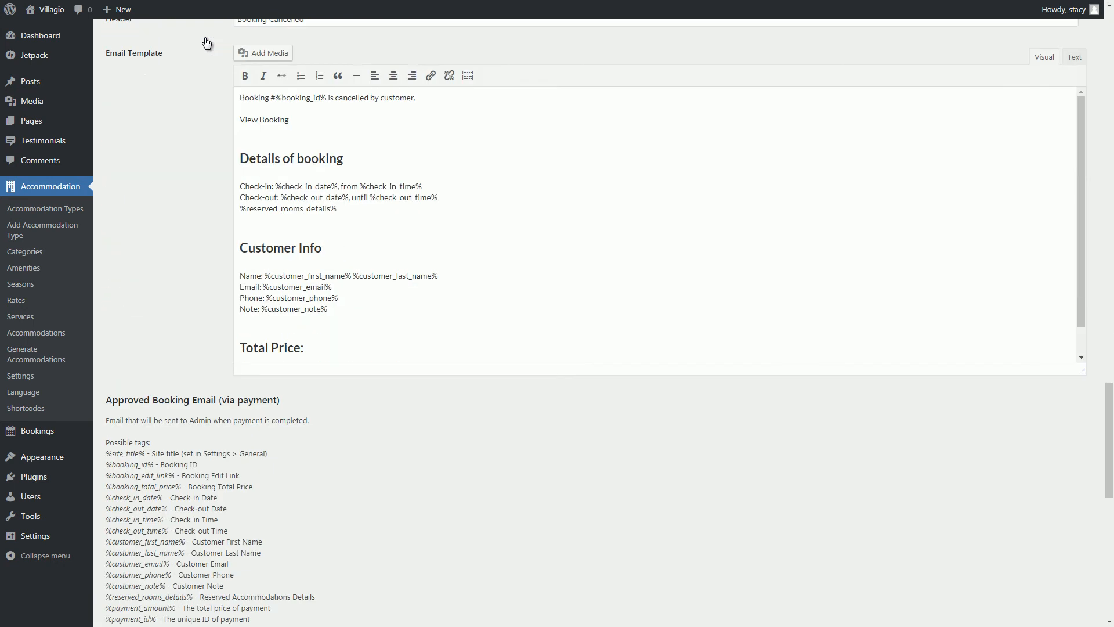
{"action": "scroll", "coordinate": [206, 40], "scroll_direction": "up", "scroll_amount": 2}
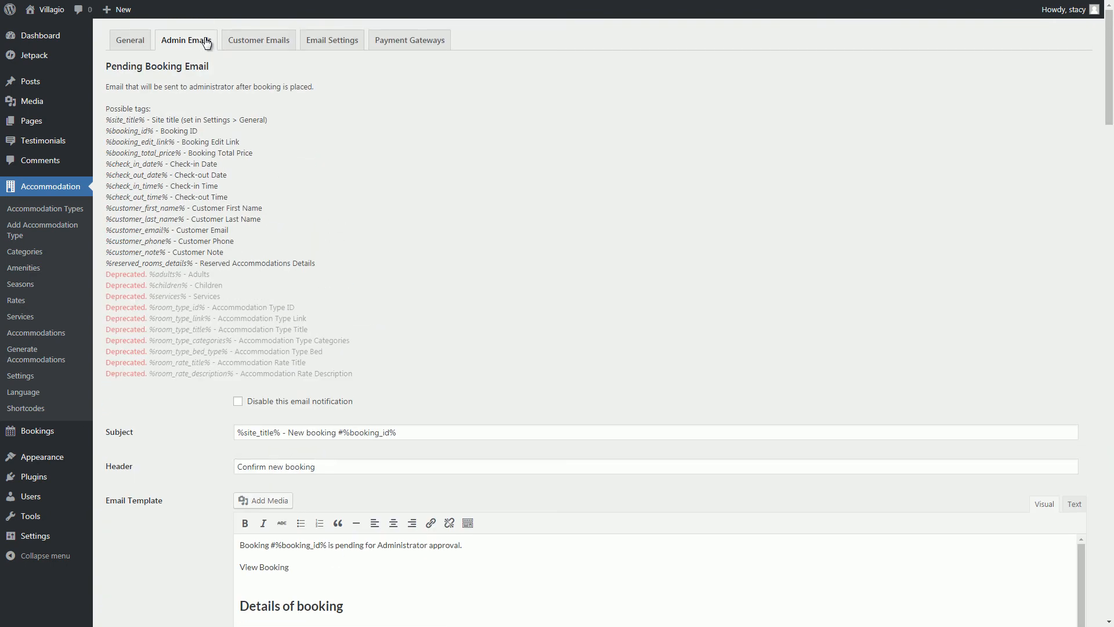
Check the customer e-mail templates and sender settings, then go to Payment Gateways.
{"action": "left_click", "coordinate": [248, 41]}
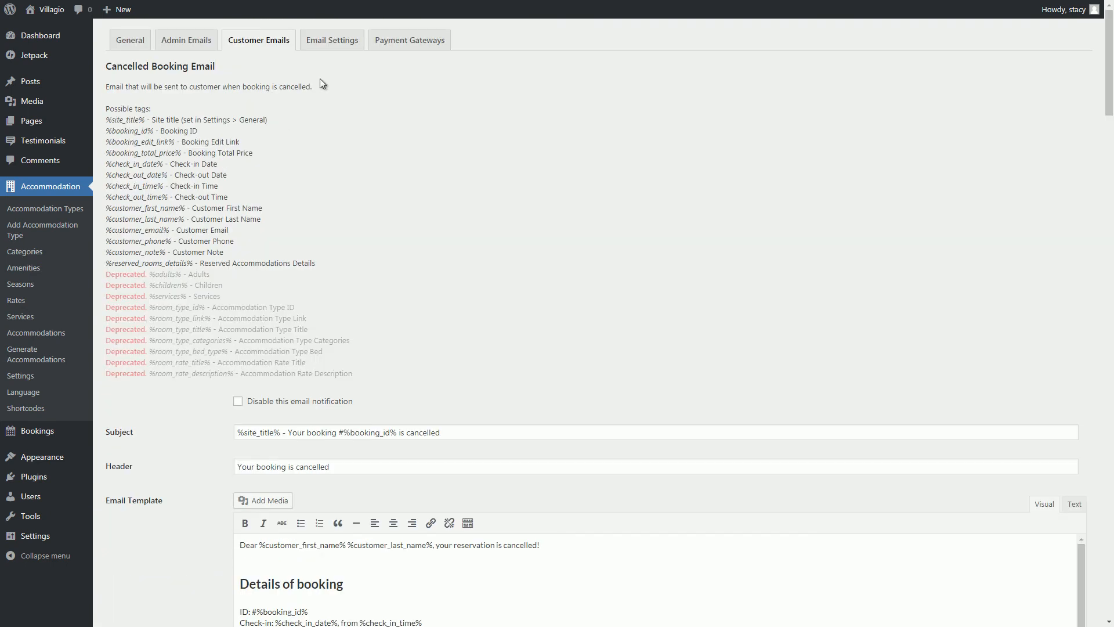
{"action": "left_click", "coordinate": [332, 41]}
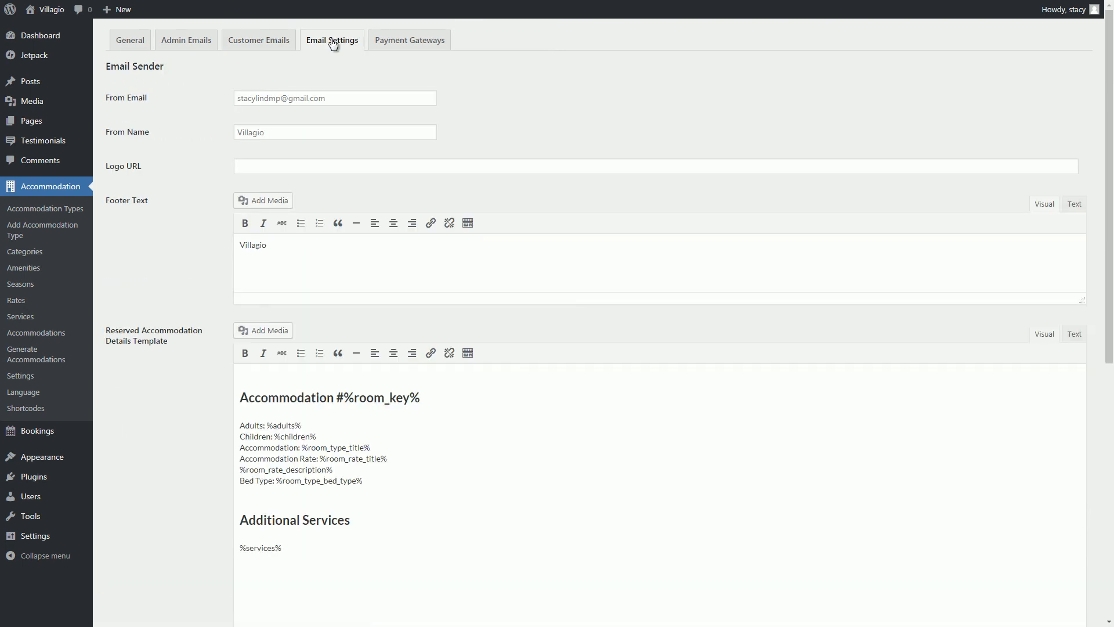
{"action": "left_click", "coordinate": [340, 99]}
{"action": "left_click", "coordinate": [200, 172]}
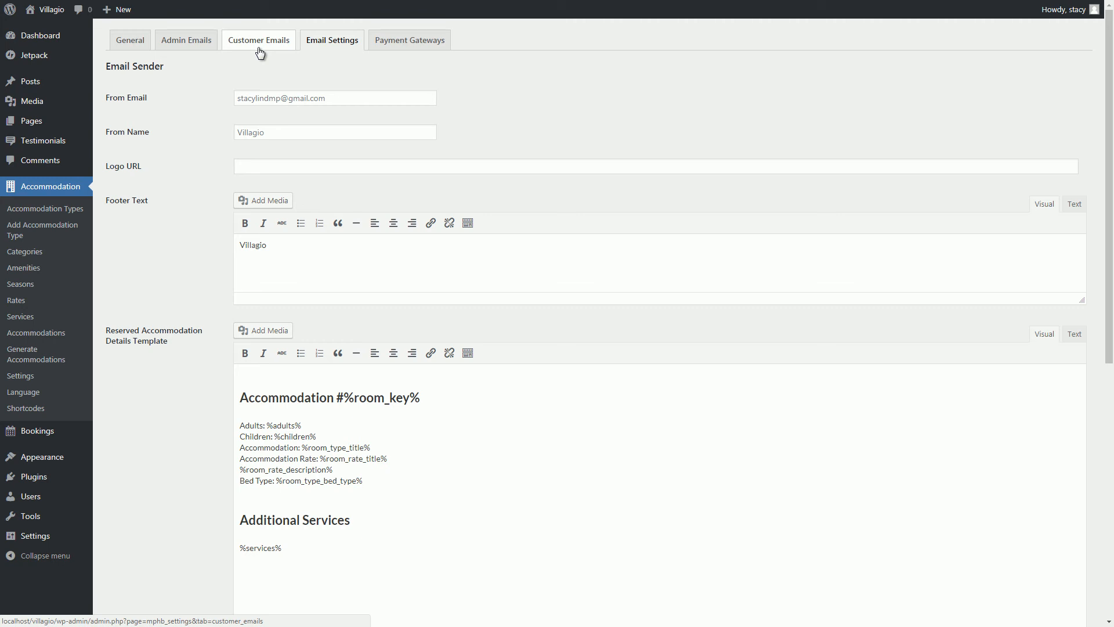
{"action": "left_click", "coordinate": [384, 41]}
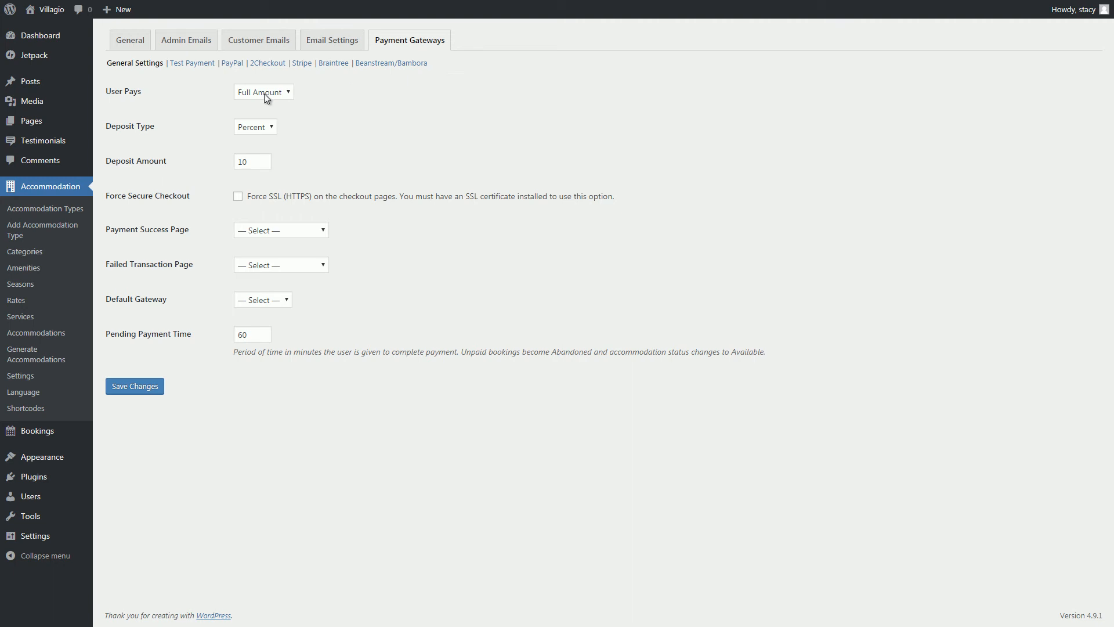
Keep full-amount payment and a Percent deposit of 10.
{"action": "left_click", "coordinate": [297, 131]}
{"action": "left_click", "coordinate": [271, 128]}
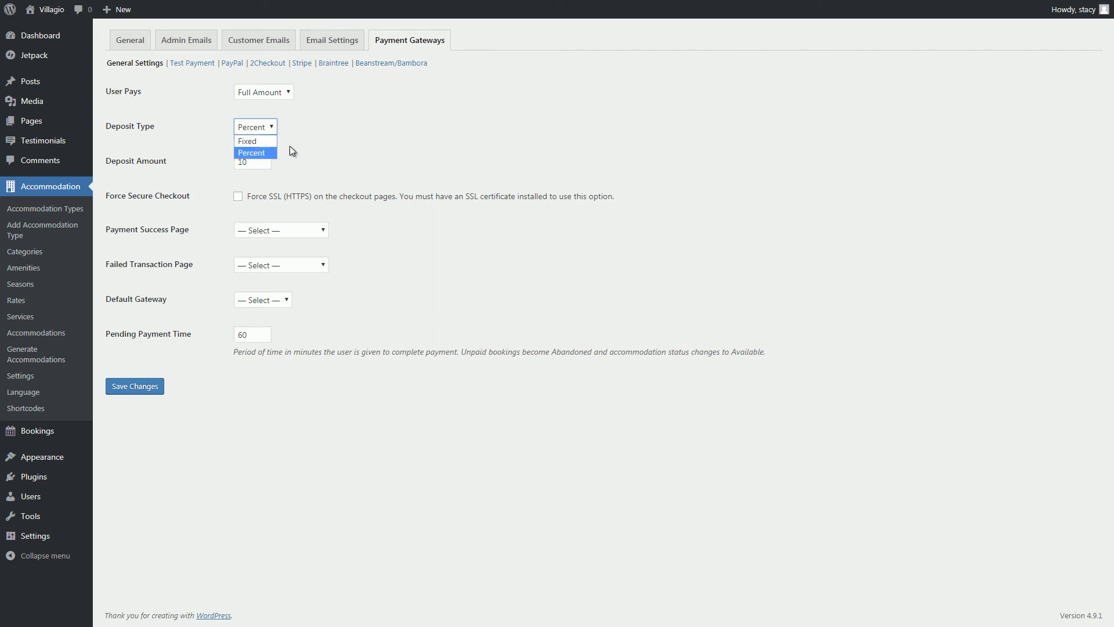
{"action": "left_click", "coordinate": [273, 161]}
{"action": "left_click", "coordinate": [262, 163]}
{"action": "left_click", "coordinate": [263, 159]}
{"action": "left_click", "coordinate": [295, 161]}
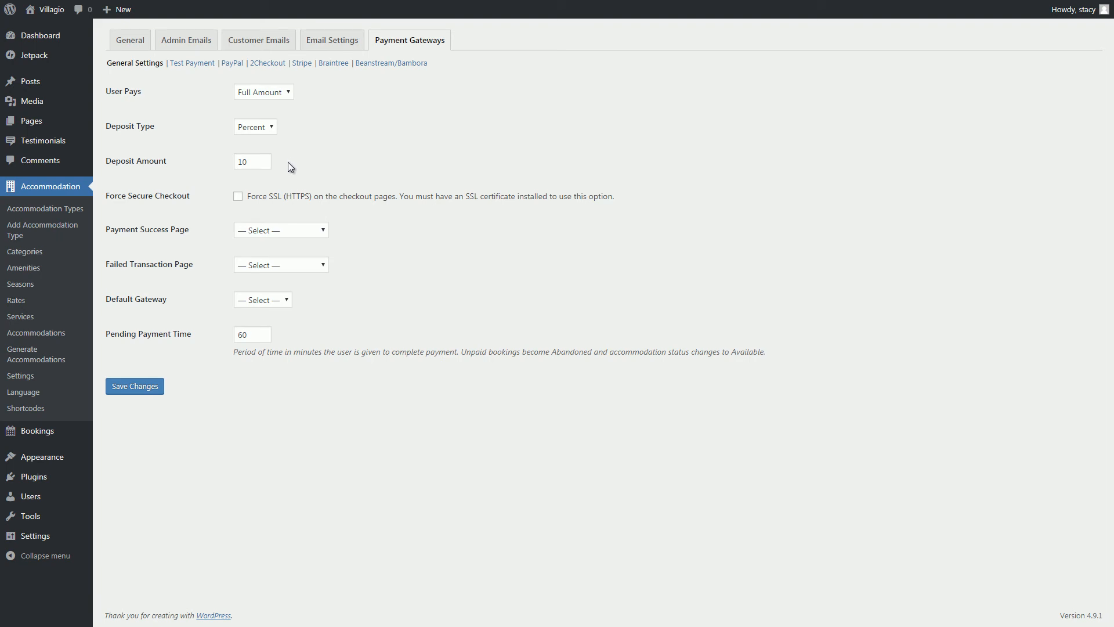
Turn on Force Secure Checkout, leave the default gateway unset, and save.
{"action": "left_click", "coordinate": [238, 197]}
{"action": "left_click", "coordinate": [250, 298]}
{"action": "left_click", "coordinate": [228, 308]}
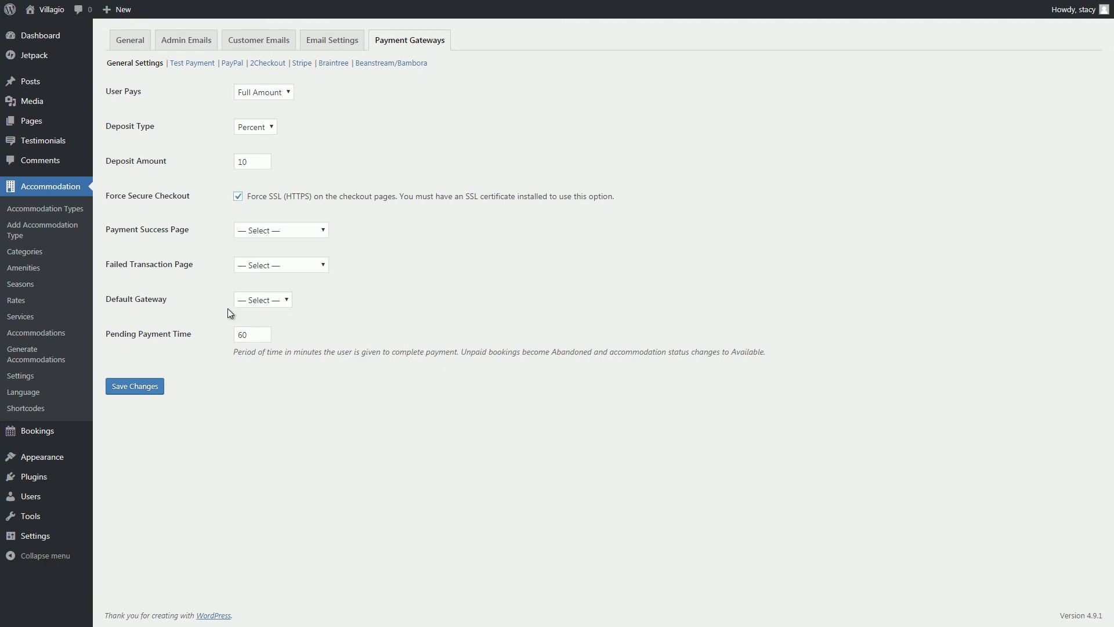
{"action": "left_click", "coordinate": [251, 337]}
{"action": "left_click", "coordinate": [149, 389]}
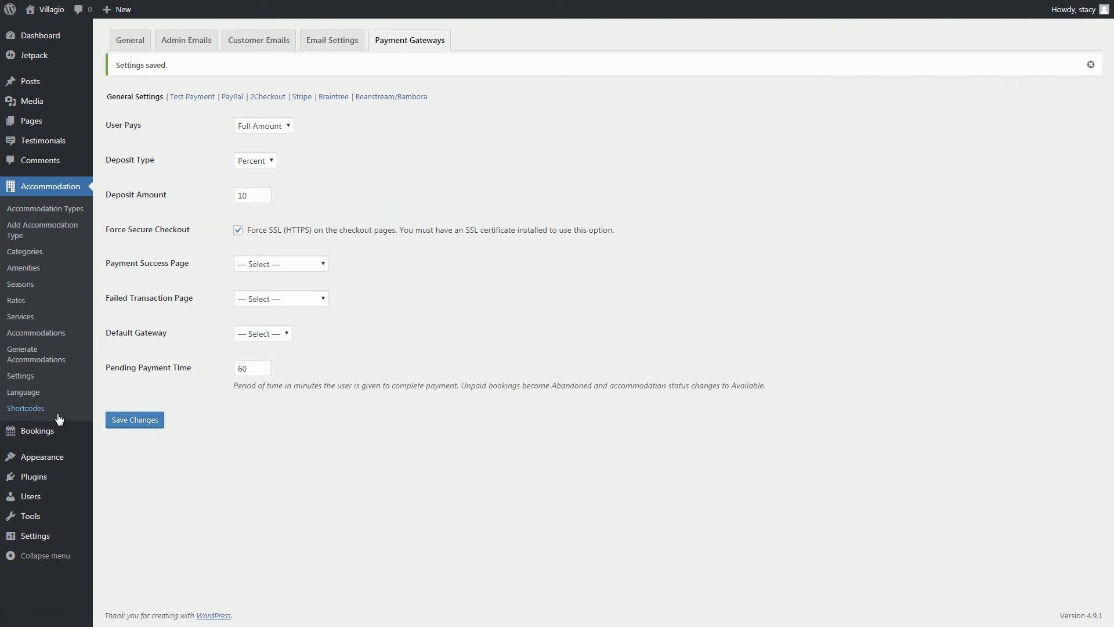
{"action": "mouse_move", "coordinate": [47, 432]}
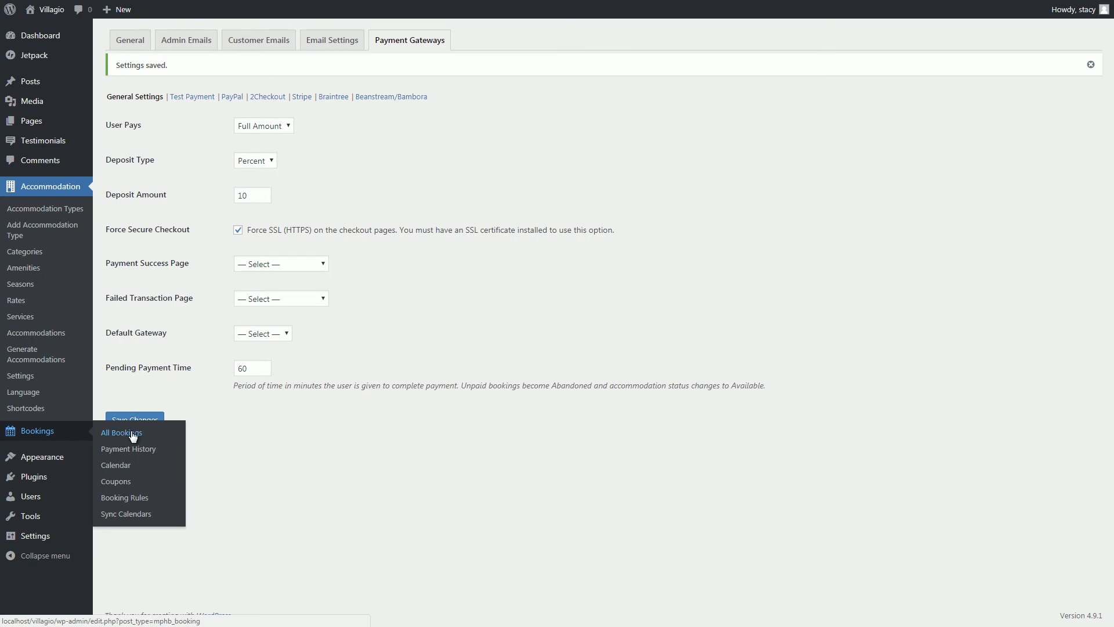
Add check-in, check-out, minimum stay and 15-night maximum stay booking rules.
{"action": "left_click", "coordinate": [127, 506]}
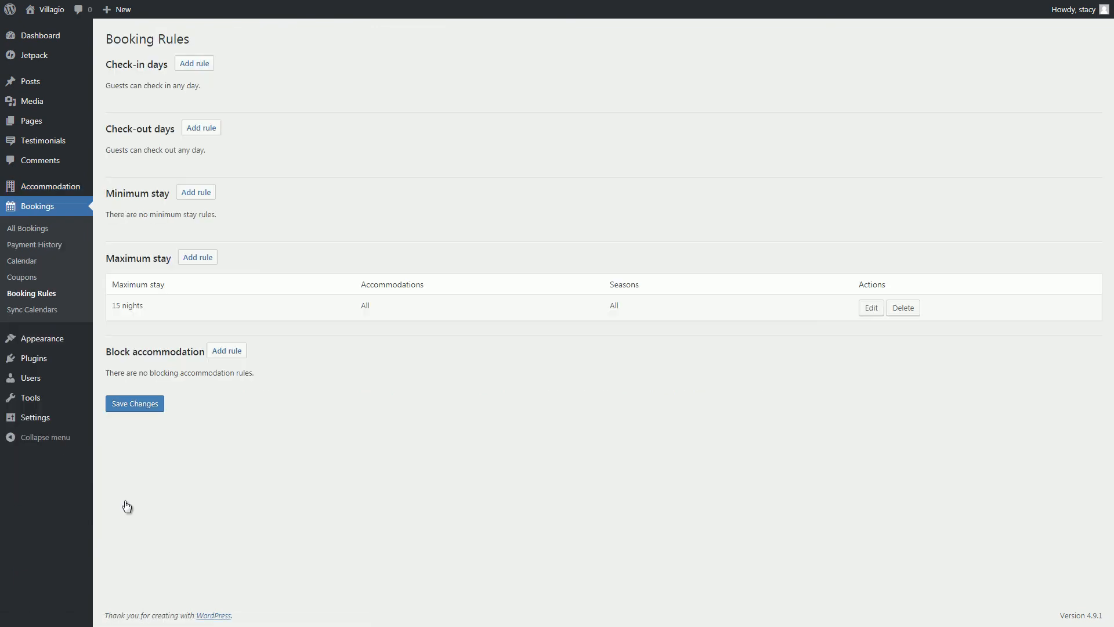
{"action": "left_click", "coordinate": [193, 65]}
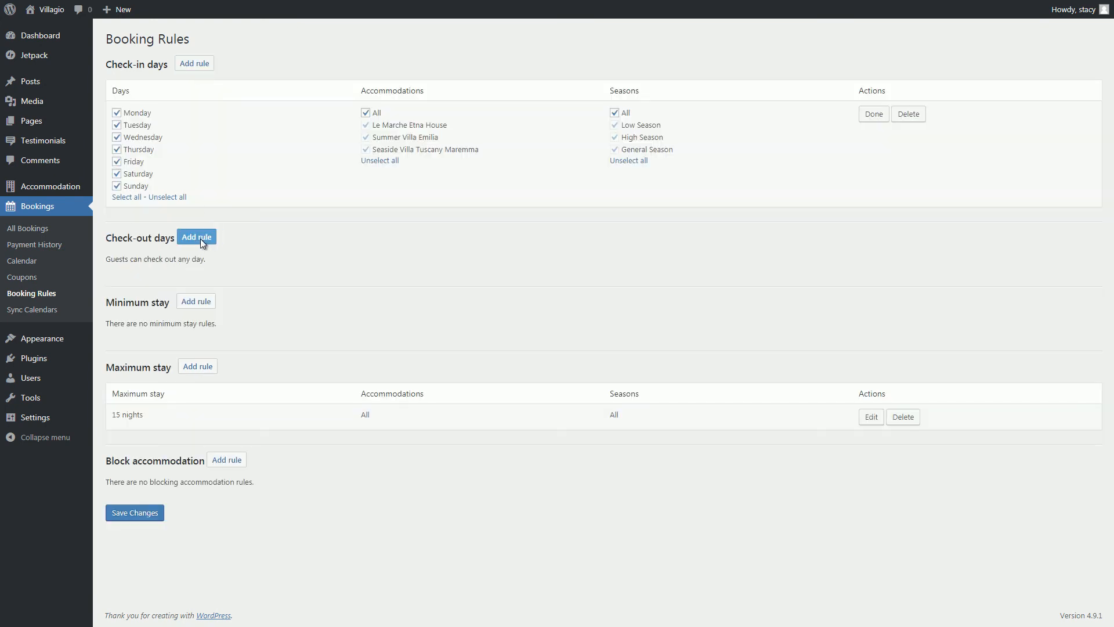
{"action": "left_click", "coordinate": [200, 239]}
{"action": "scroll", "coordinate": [199, 255], "scroll_direction": "down", "scroll_amount": 1}
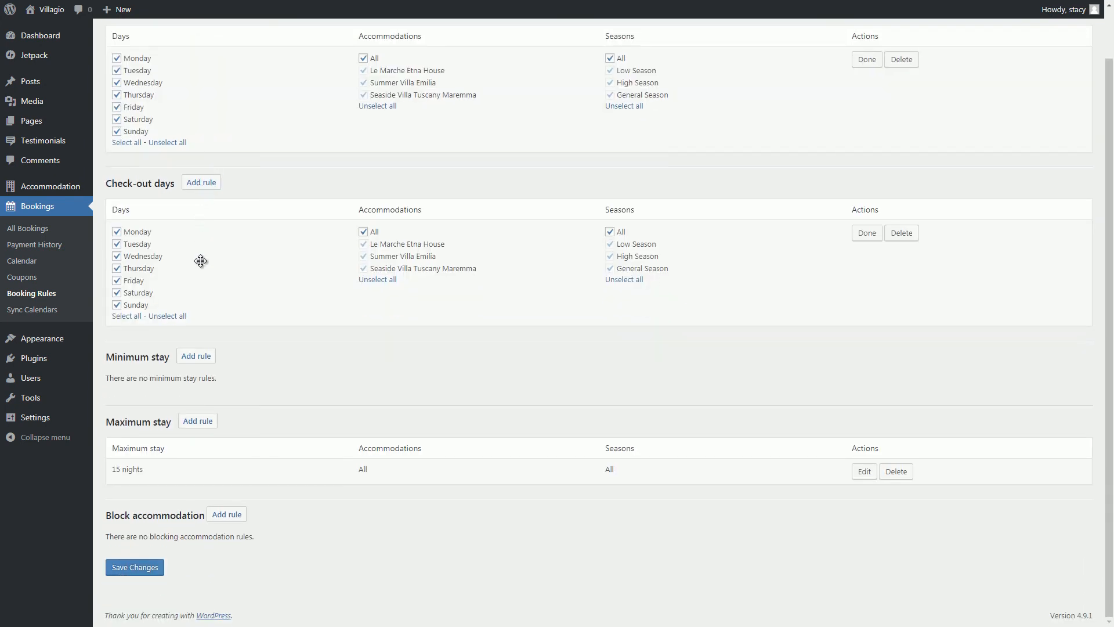
{"action": "left_click", "coordinate": [195, 355]}
{"action": "scroll", "coordinate": [197, 360], "scroll_direction": "down", "scroll_amount": 1}
{"action": "left_click", "coordinate": [132, 339]}
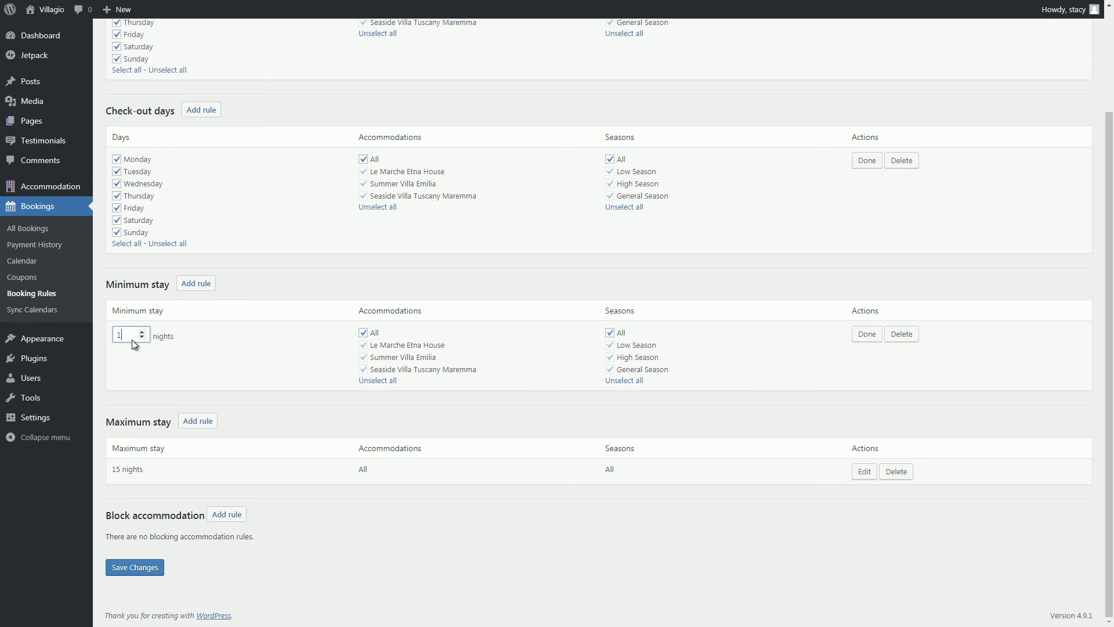
{"action": "left_click", "coordinate": [204, 425]}
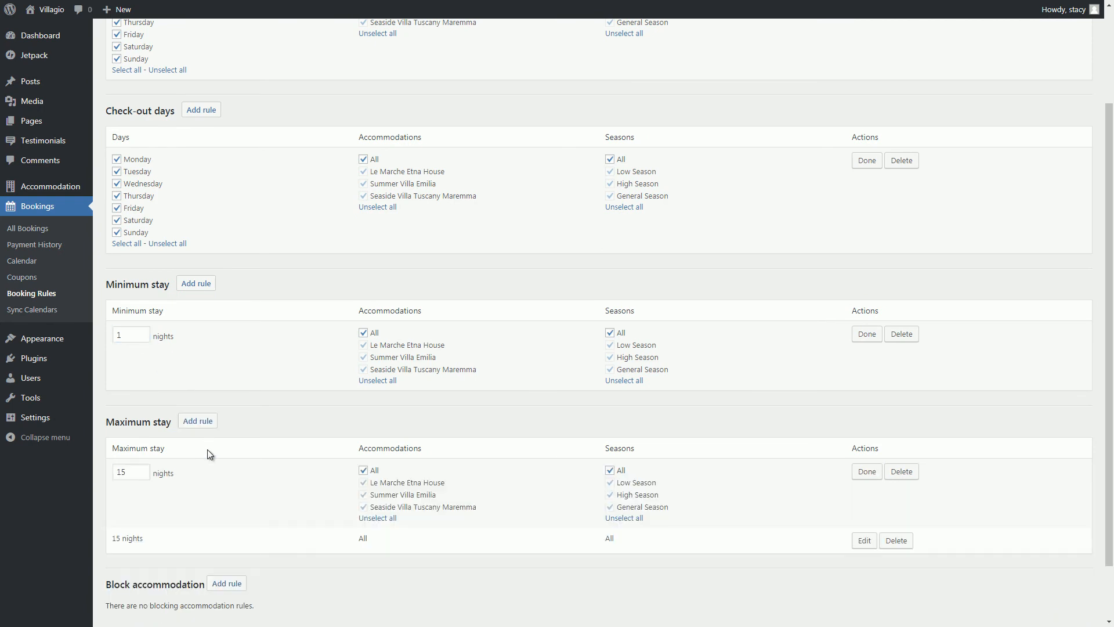
{"action": "scroll", "coordinate": [208, 450], "scroll_direction": "down", "scroll_amount": 2}
Add a Not stay-in block for all Summer Villa Emilia units, then view Coupons.
{"action": "left_click", "coordinate": [226, 517]}
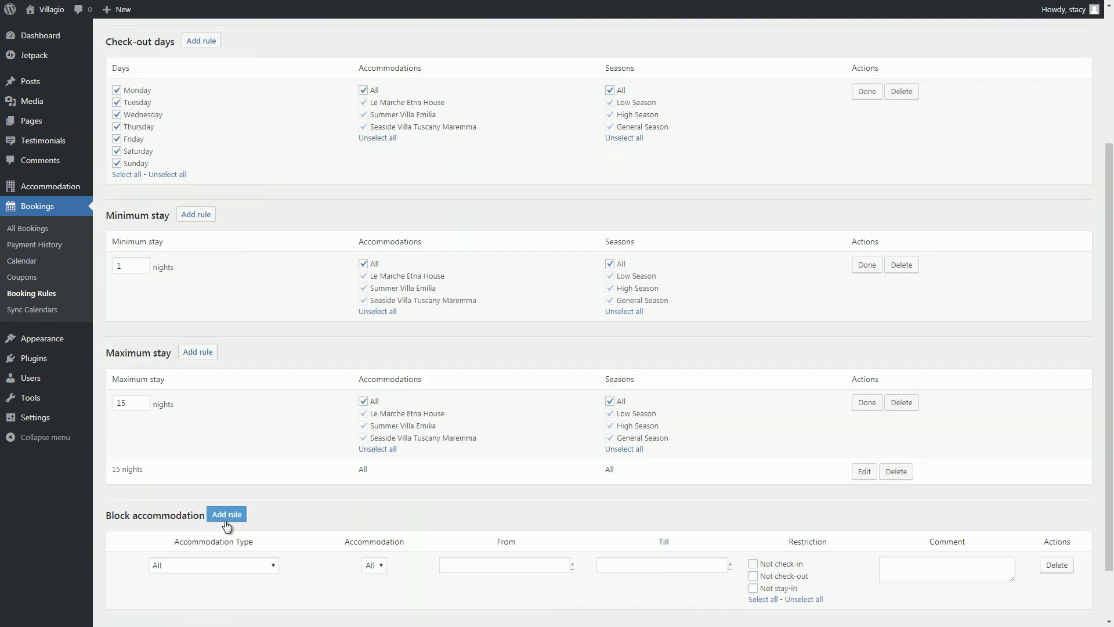
{"action": "scroll", "coordinate": [229, 510], "scroll_direction": "down", "scroll_amount": 2}
{"action": "left_click", "coordinate": [235, 499]}
{"action": "left_click", "coordinate": [238, 534]}
{"action": "left_click", "coordinate": [375, 499]}
{"action": "left_click", "coordinate": [376, 511]}
{"action": "left_click", "coordinate": [474, 497]}
{"action": "left_click", "coordinate": [673, 498]}
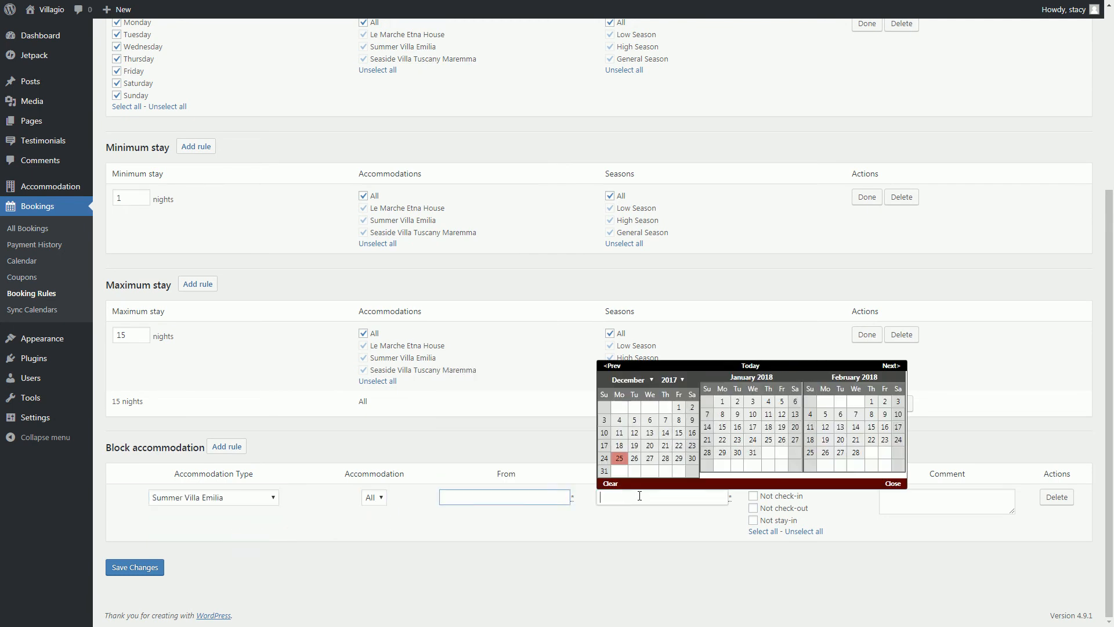
{"action": "left_click", "coordinate": [752, 520]}
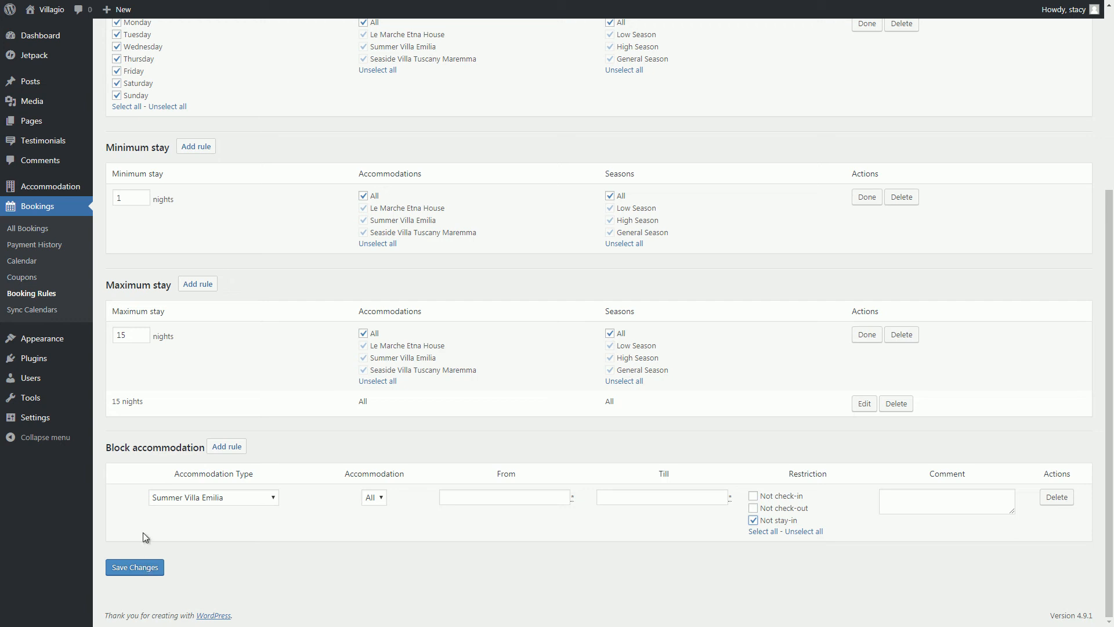
{"action": "left_click", "coordinate": [17, 281]}
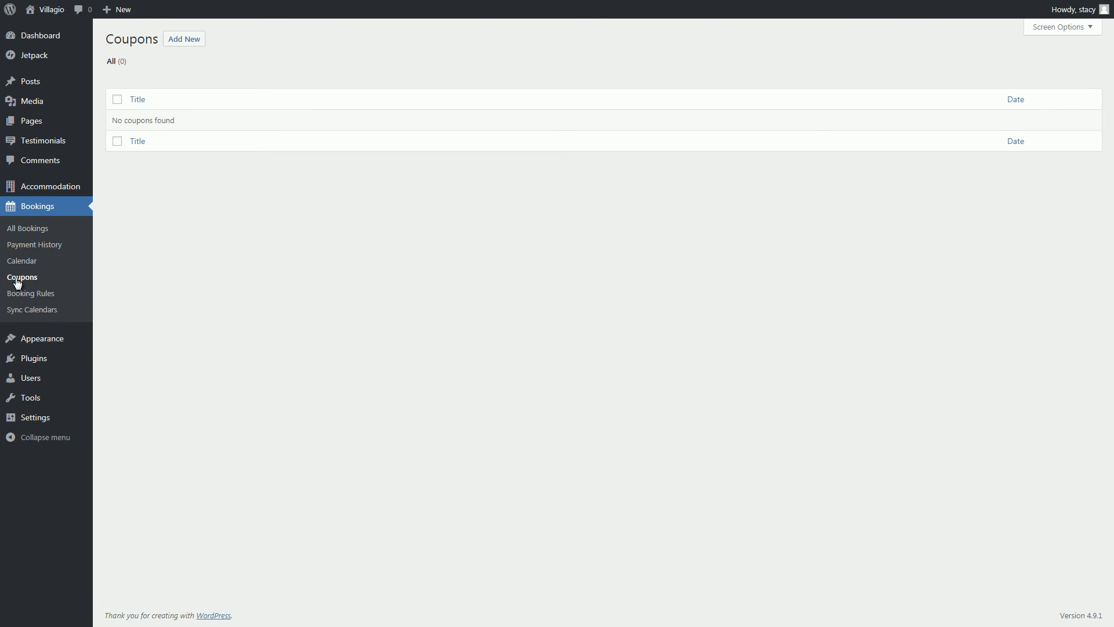
Start a new coupon that applies to all three accommodation types.
{"action": "left_click", "coordinate": [184, 39]}
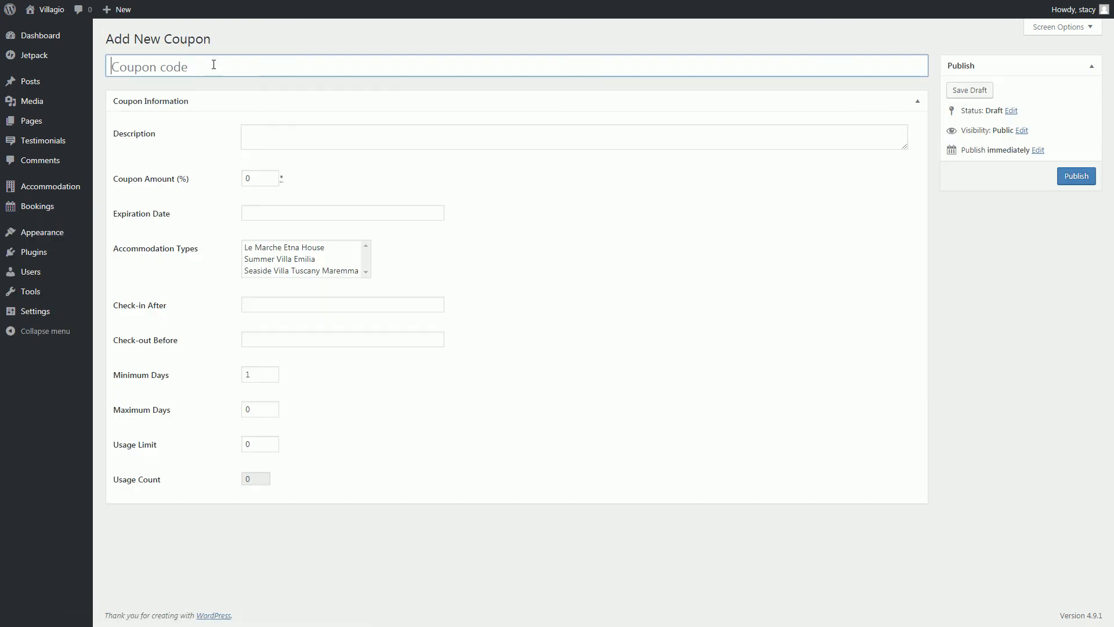
{"action": "left_click", "coordinate": [278, 140]}
{"action": "left_click", "coordinate": [264, 181]}
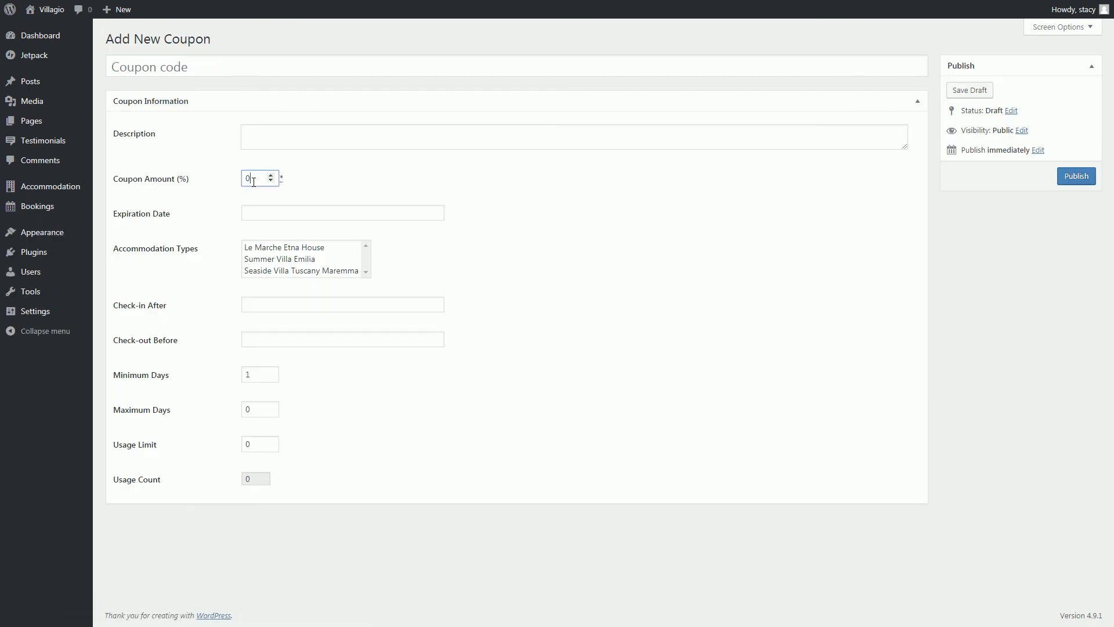
{"action": "left_click", "coordinate": [264, 212]}
{"action": "left_click", "coordinate": [221, 272]}
{"action": "left_click", "coordinate": [285, 270]}
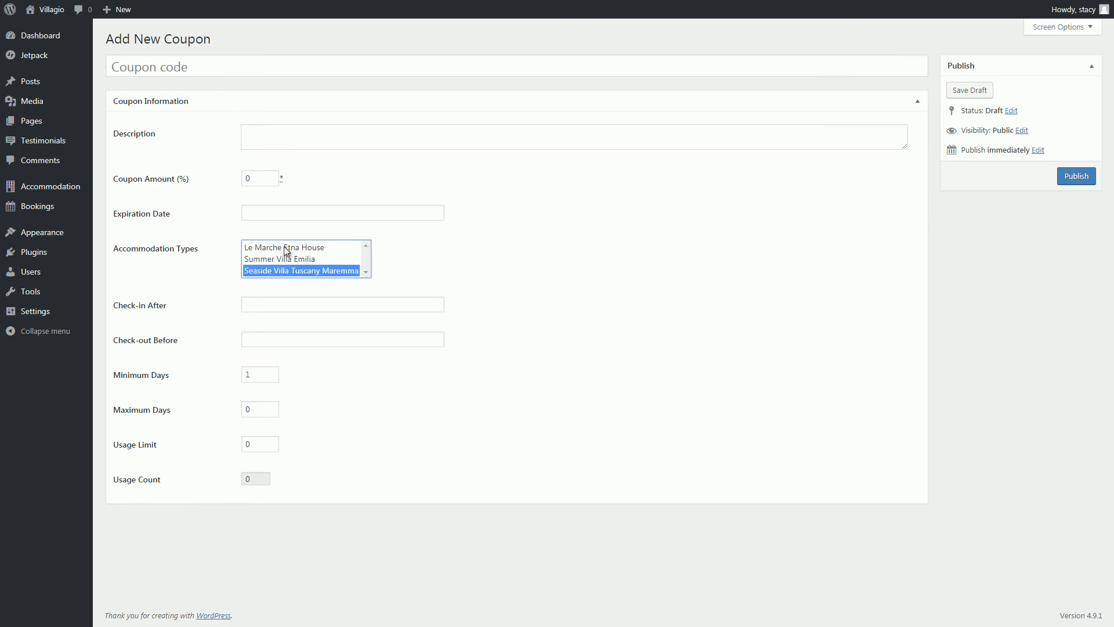
{"action": "left_click", "coordinate": [286, 248], "text": "shift"}
{"action": "left_click", "coordinate": [293, 306]}
{"action": "left_click", "coordinate": [220, 345]}
Set the coupon's maximum days to 5 and its usage limit to 12.
{"action": "left_click", "coordinate": [259, 408]}
{"action": "left_click", "coordinate": [271, 406]}
{"action": "left_click", "coordinate": [271, 406]}
{"action": "left_click", "coordinate": [270, 406]}
{"action": "left_click", "coordinate": [271, 407]}
{"action": "left_click", "coordinate": [271, 406]}
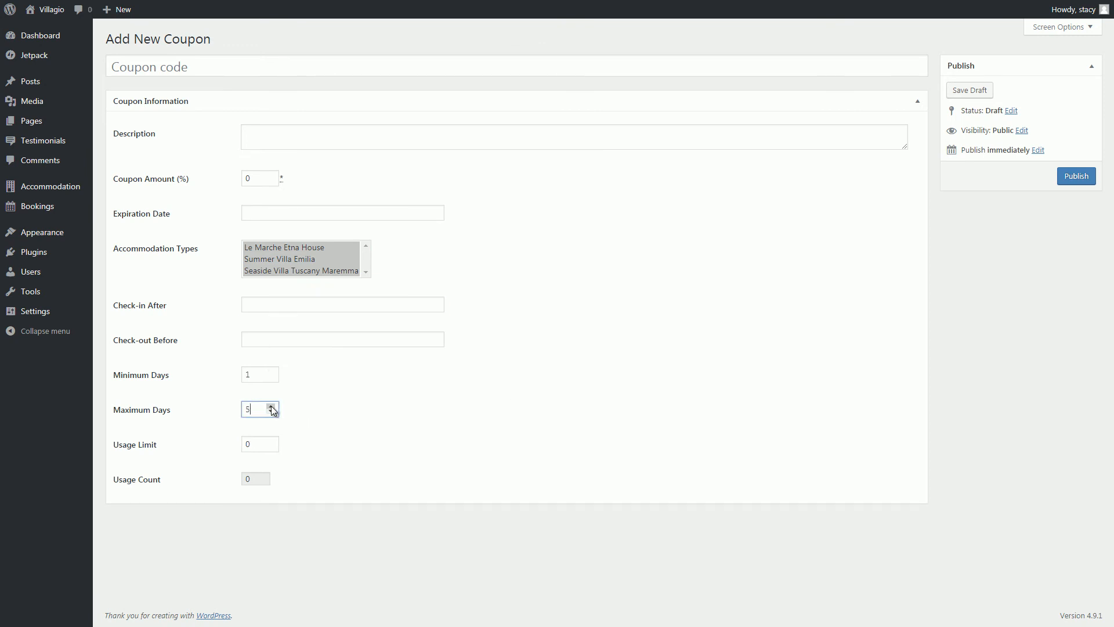
{"action": "left_click", "coordinate": [254, 442]}
{"action": "left_click", "coordinate": [270, 441]}
{"action": "left_click", "coordinate": [270, 441]}
{"action": "left_click", "coordinate": [270, 441]}
{"action": "left_click", "coordinate": [270, 441]}
{"action": "left_click", "coordinate": [271, 441]}
{"action": "mouse_move", "coordinate": [64, 216]}
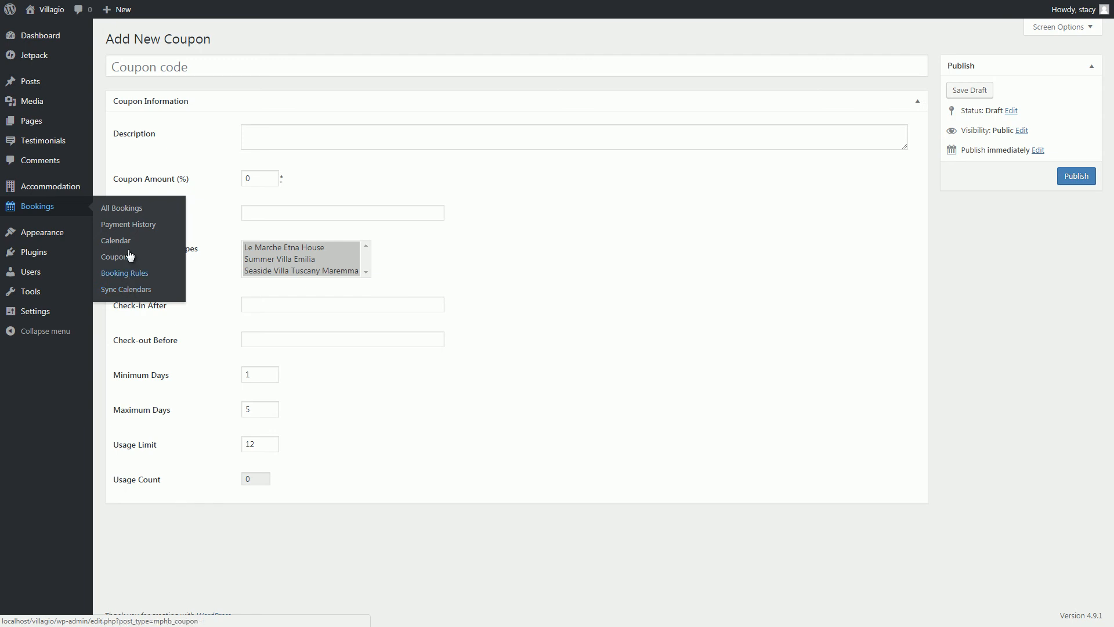
Open the Jan 9 - Jan 21 booking and review its details, including the airport pickup note.
{"action": "left_click", "coordinate": [126, 210]}
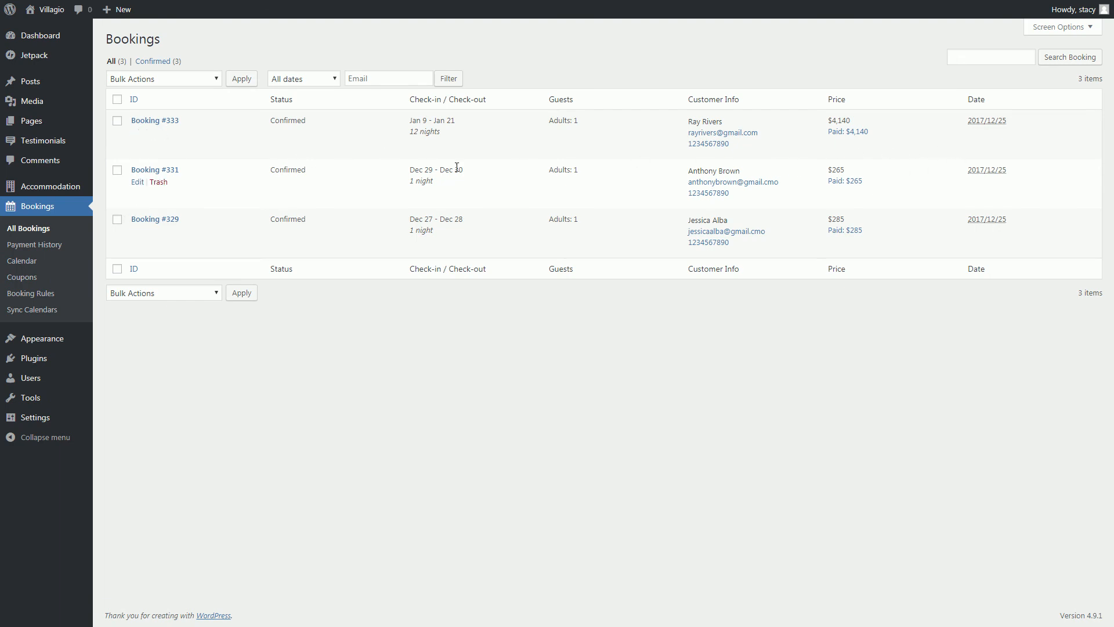
{"action": "left_click", "coordinate": [147, 123]}
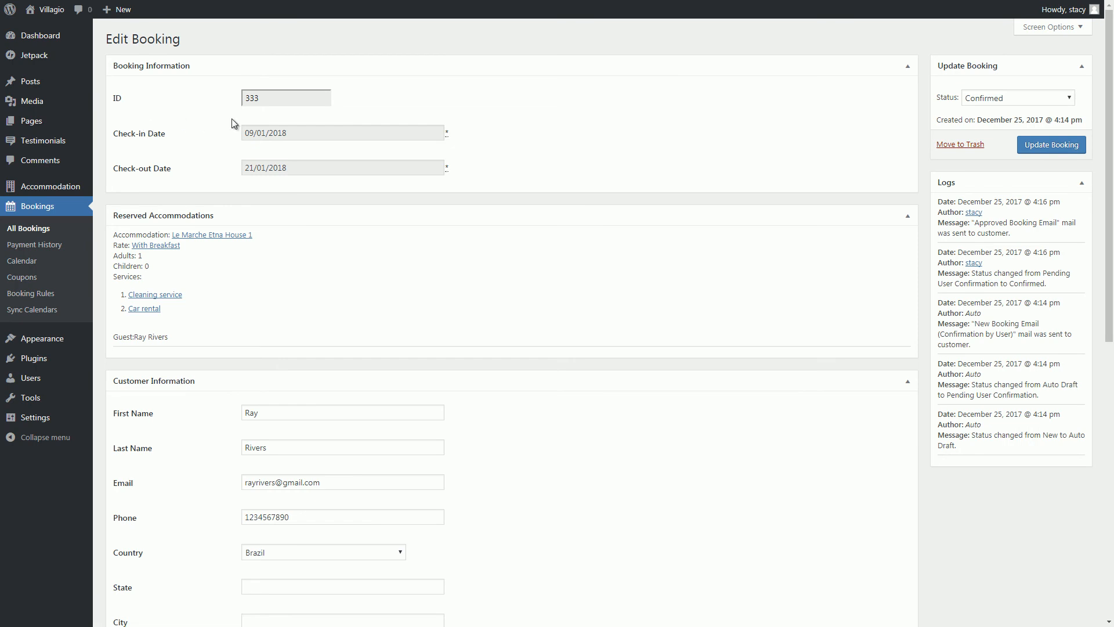
{"action": "scroll", "coordinate": [765, 250], "scroll_direction": "down", "scroll_amount": 4}
{"action": "scroll", "coordinate": [763, 246], "scroll_direction": "down", "scroll_amount": 5}
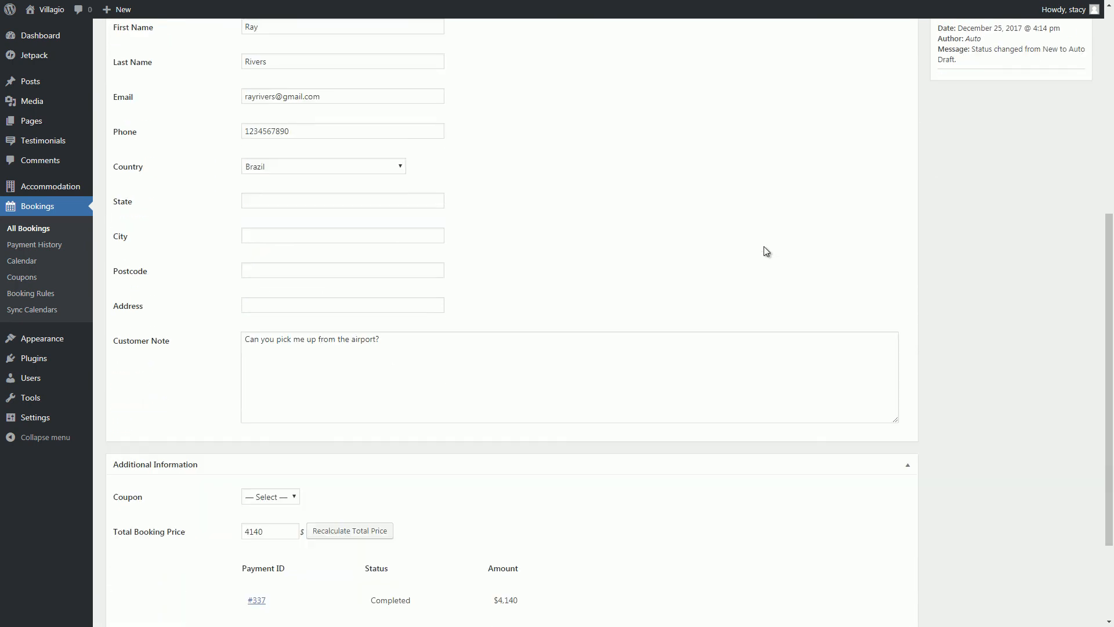
{"action": "left_click", "coordinate": [768, 245]}
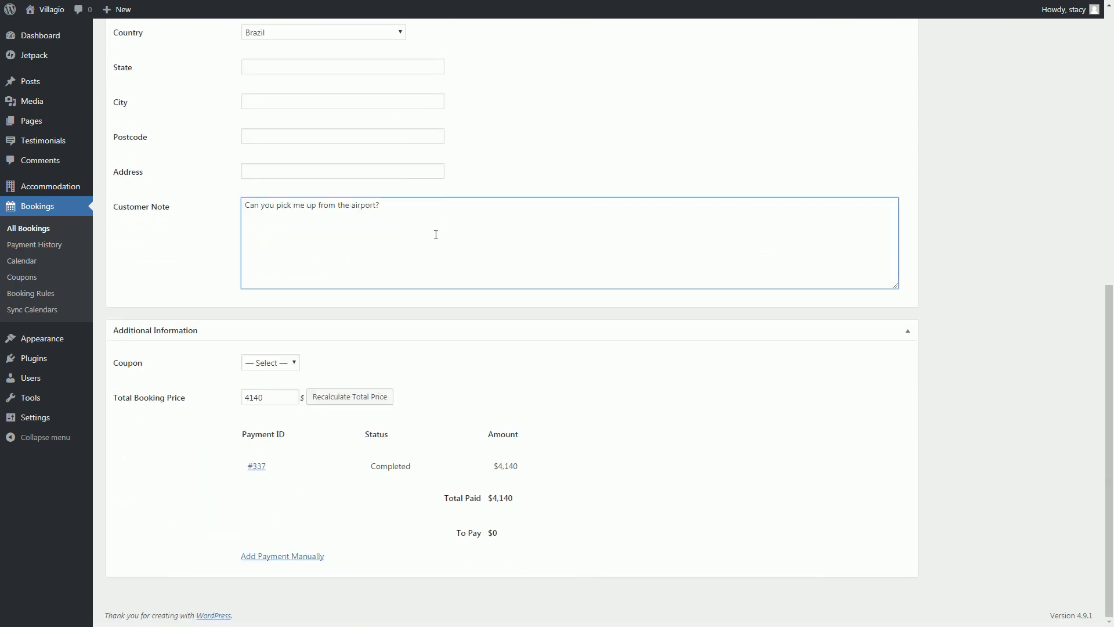
Open the booking's $4,140 PayPal payment from Payment History for editing.
{"action": "left_click", "coordinate": [66, 244]}
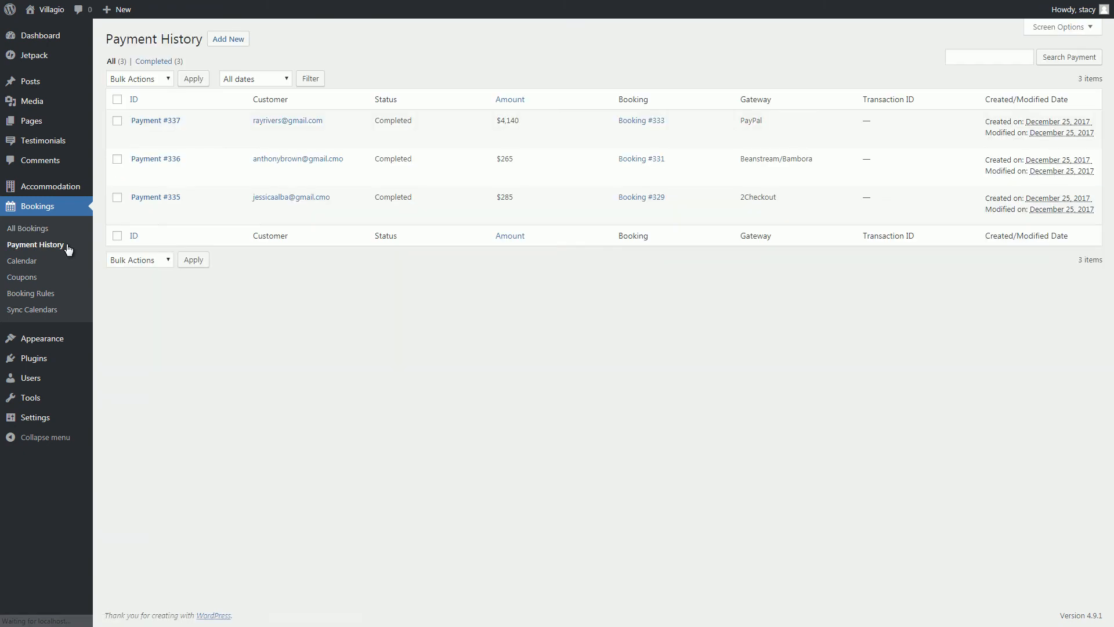
{"action": "left_click", "coordinate": [163, 123]}
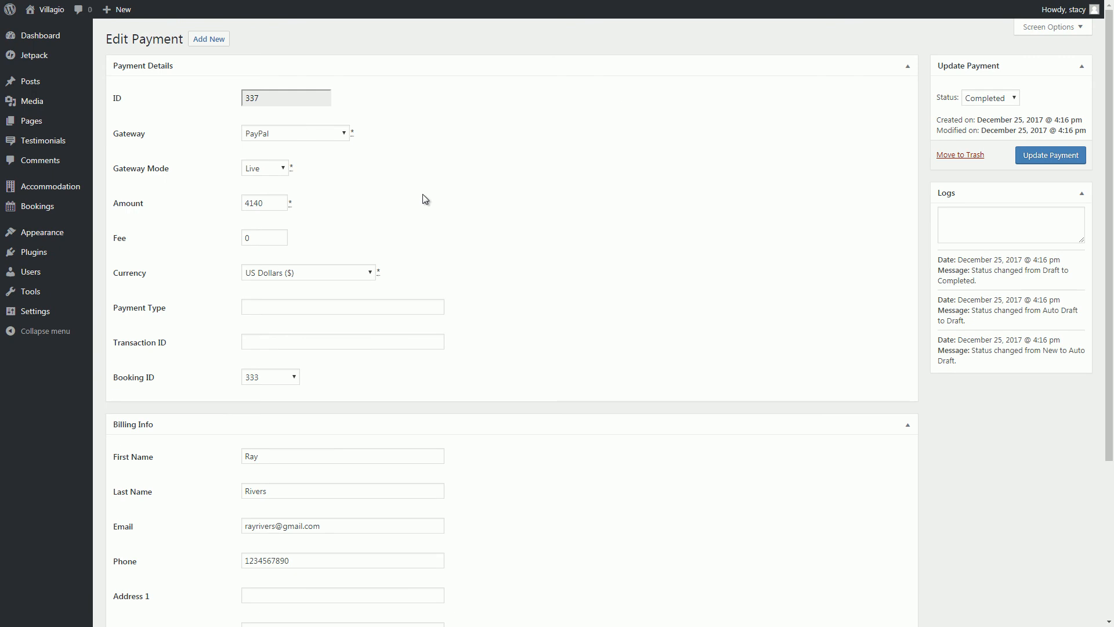
{"action": "scroll", "coordinate": [423, 195], "scroll_direction": "down", "scroll_amount": 4}
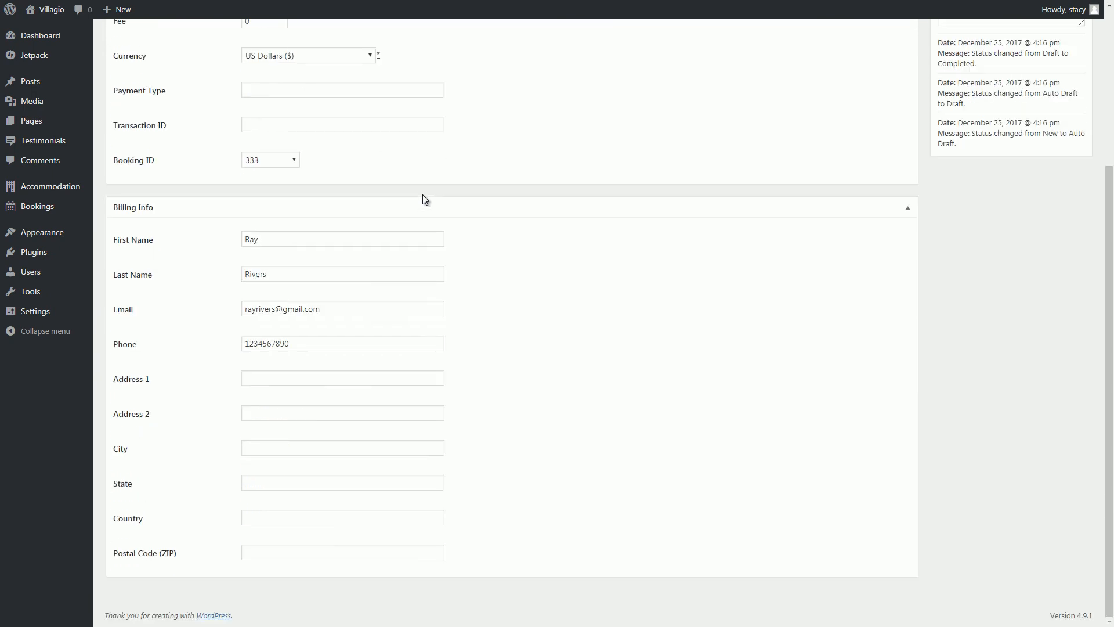
View the booking calendar filtered to Summer Villa Emilia, then go to the Sync Calendars page.
{"action": "mouse_move", "coordinate": [41, 206]}
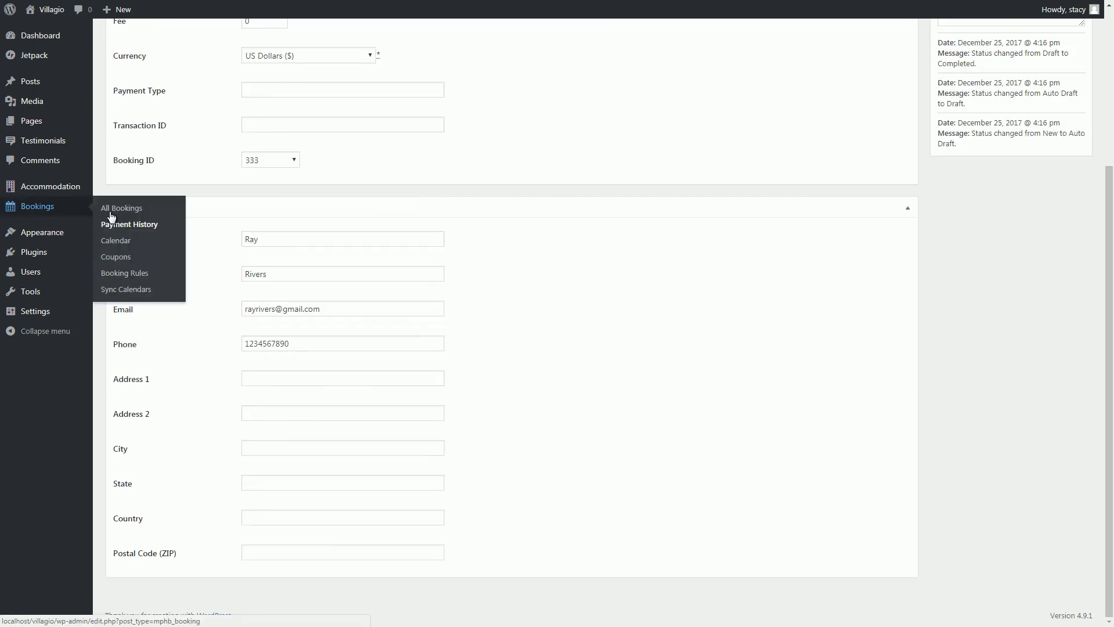
{"action": "left_click", "coordinate": [119, 243]}
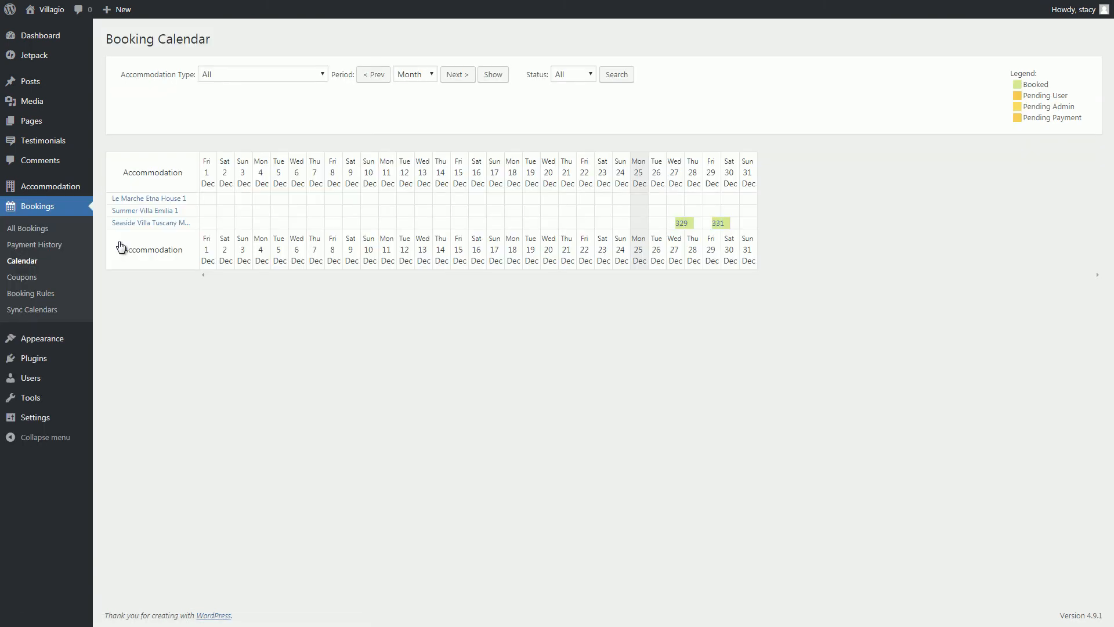
{"action": "left_click", "coordinate": [421, 76]}
{"action": "left_click", "coordinate": [309, 78]}
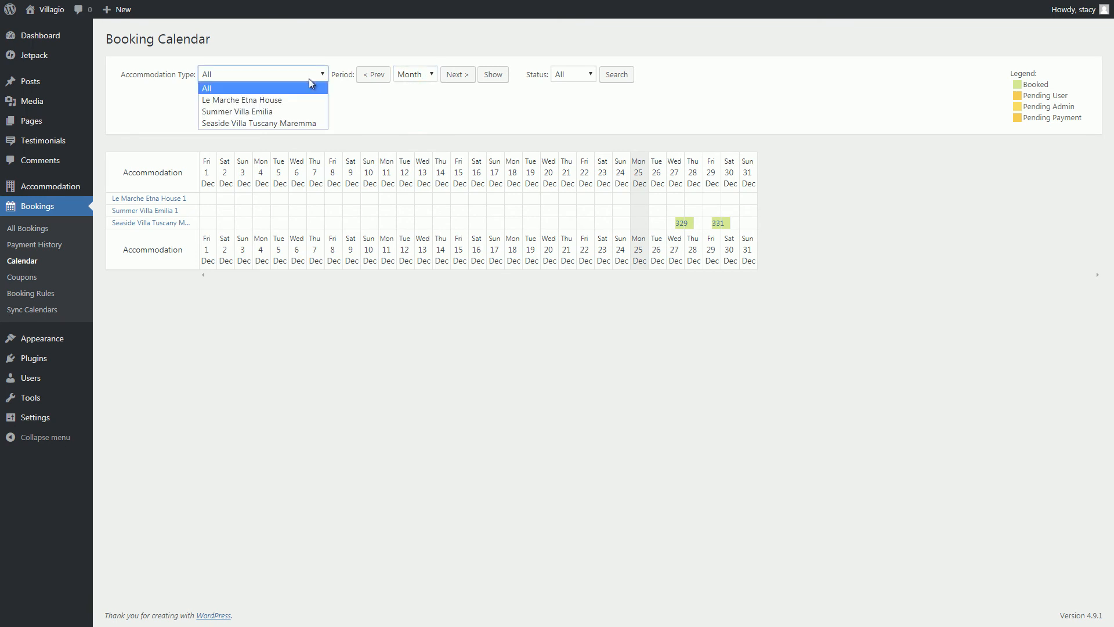
{"action": "key", "text": "Escape"}
{"action": "left_click", "coordinate": [213, 115]}
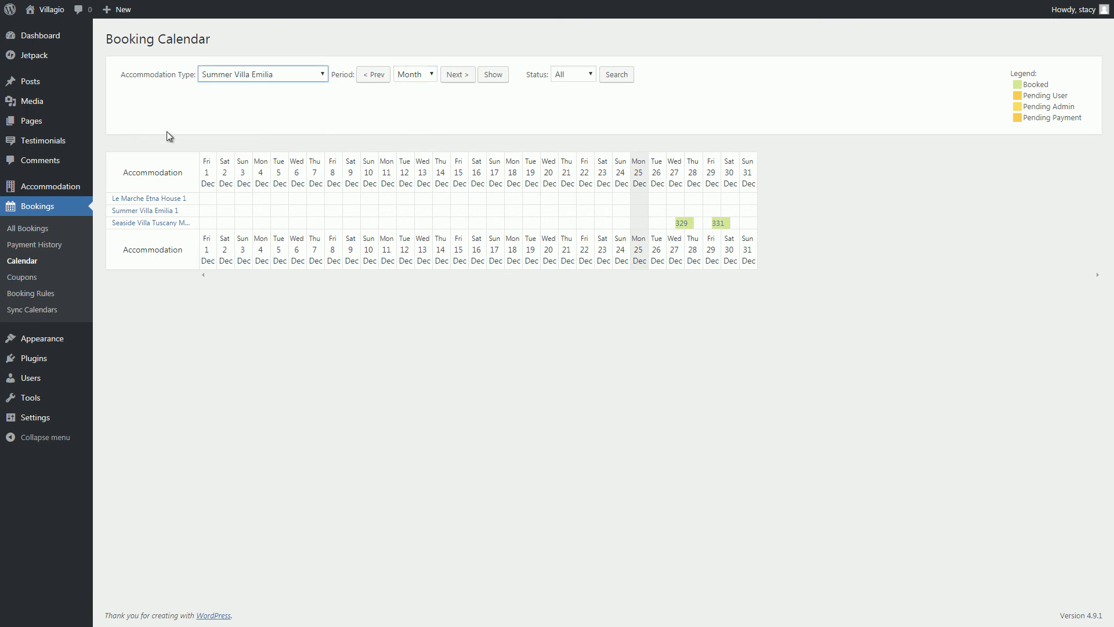
{"action": "left_click", "coordinate": [617, 75]}
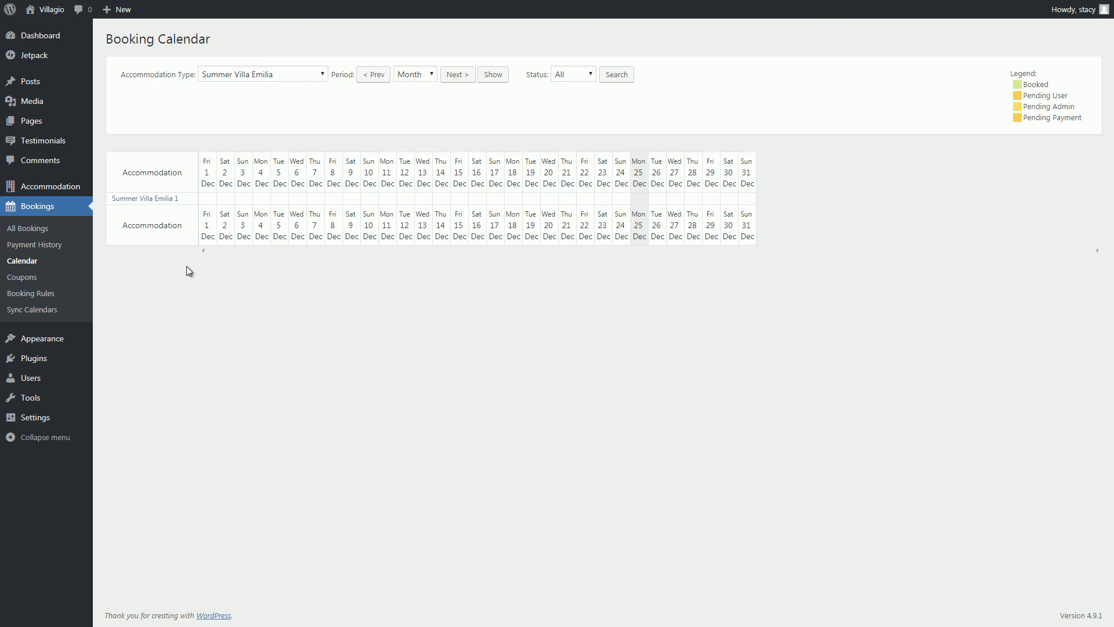
{"action": "left_click", "coordinate": [51, 312]}
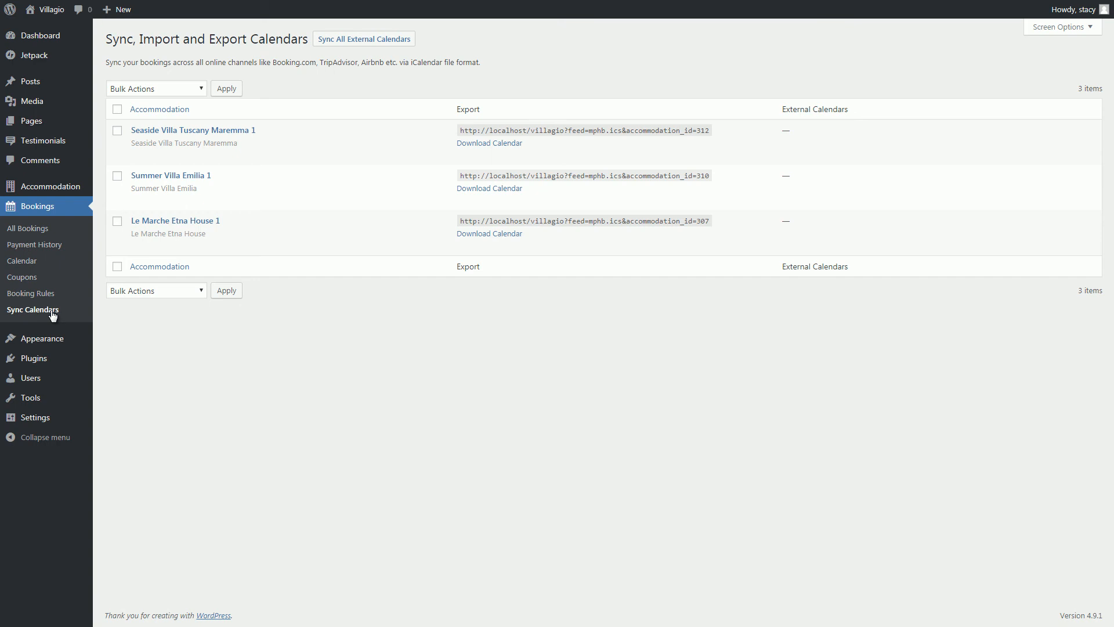
Add '#' as an external calendar URL for Seaside Villa Tuscany Maremma 1, then return to Sync Calendars.
{"action": "left_click", "coordinate": [137, 156]}
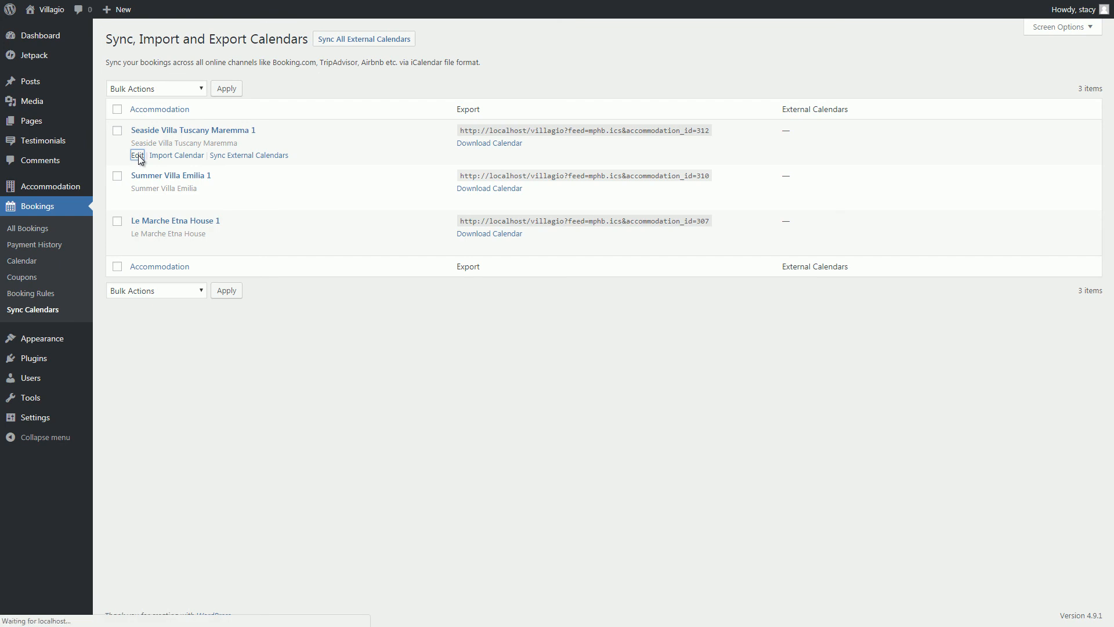
{"action": "left_click", "coordinate": [166, 81]}
{"action": "left_click", "coordinate": [169, 87]}
{"action": "type", "text": "#"}
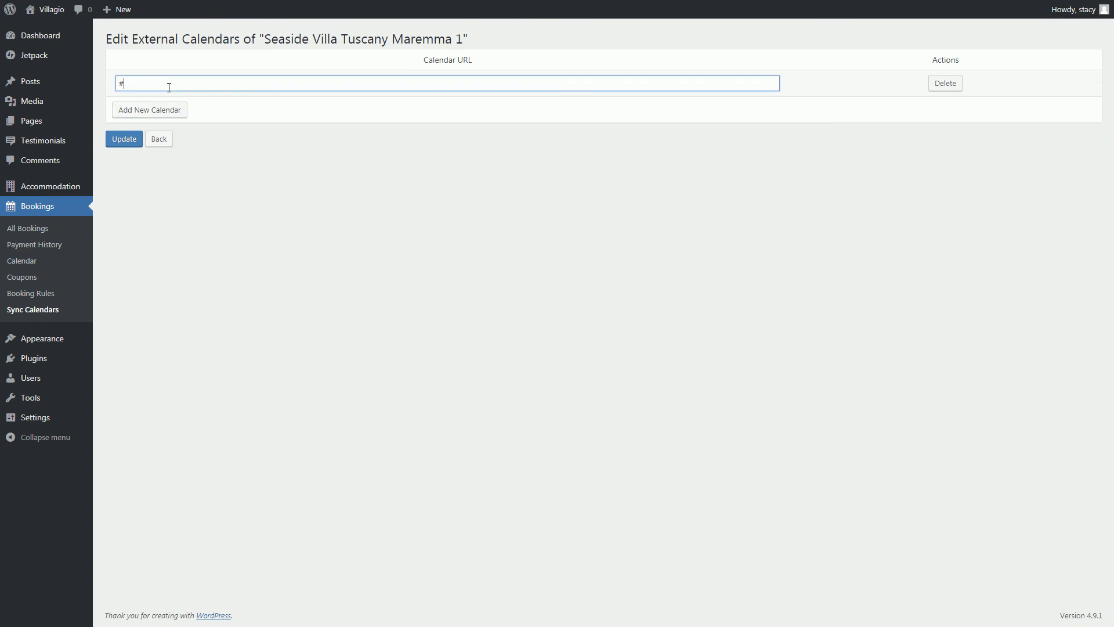
{"action": "left_click", "coordinate": [130, 139]}
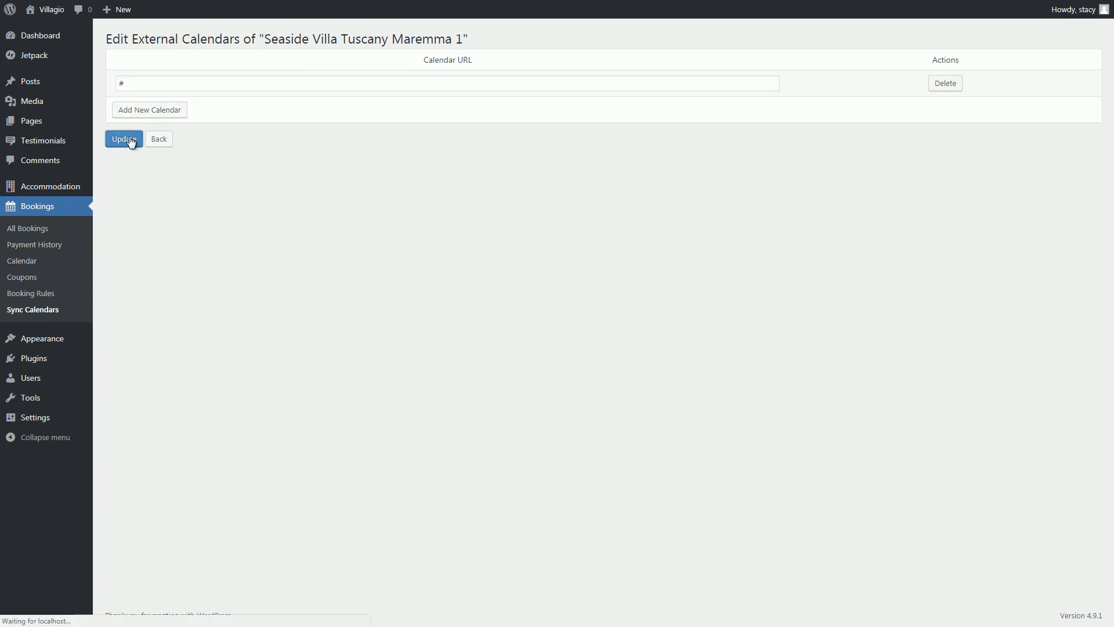
{"action": "left_click", "coordinate": [50, 314]}
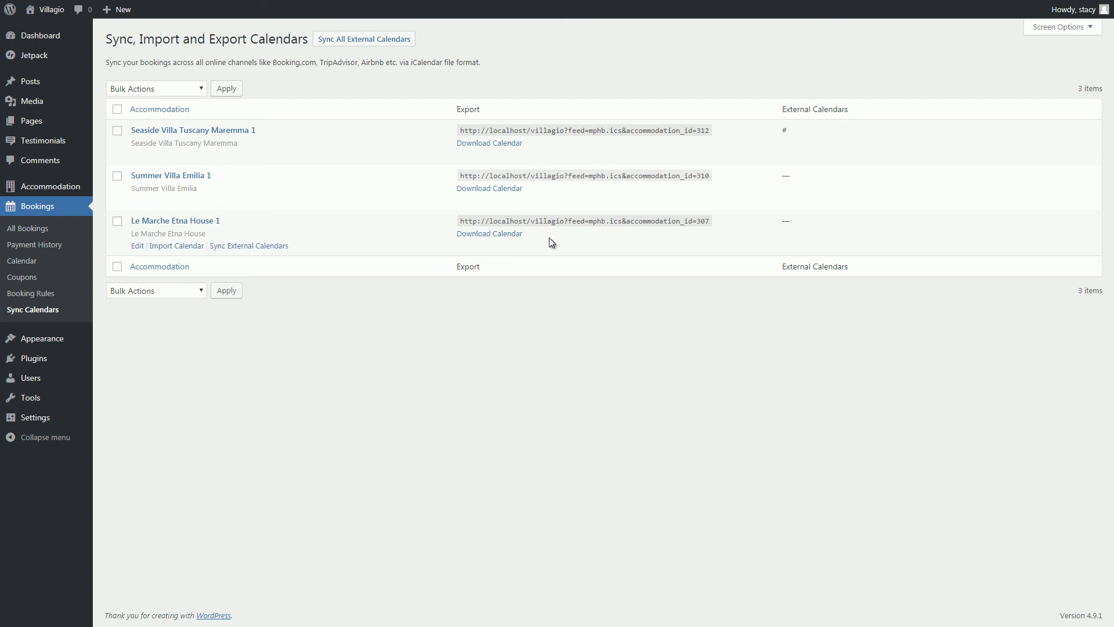
{"action": "triple_click", "coordinate": [552, 221]}
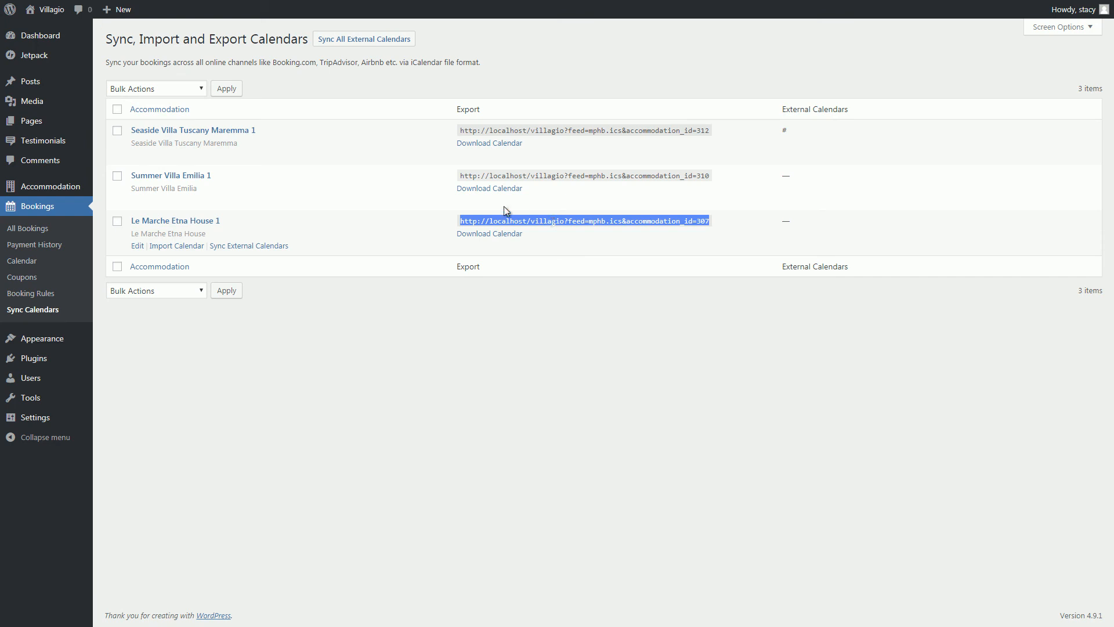
Create and publish a page titled 'News'.
{"action": "mouse_move", "coordinate": [60, 121]}
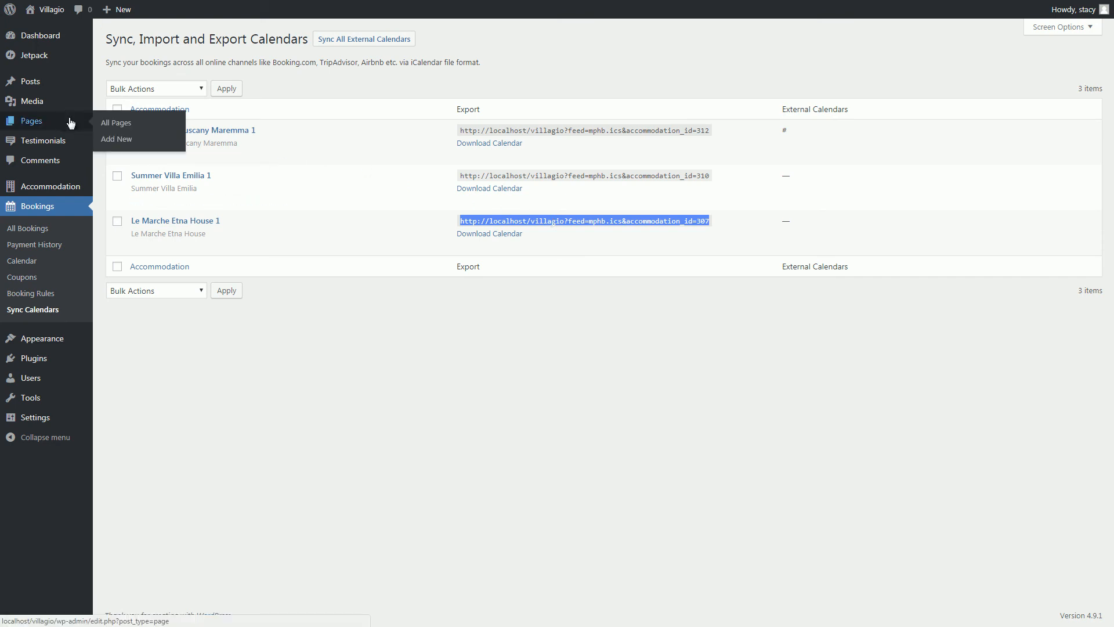
{"action": "left_click", "coordinate": [107, 121]}
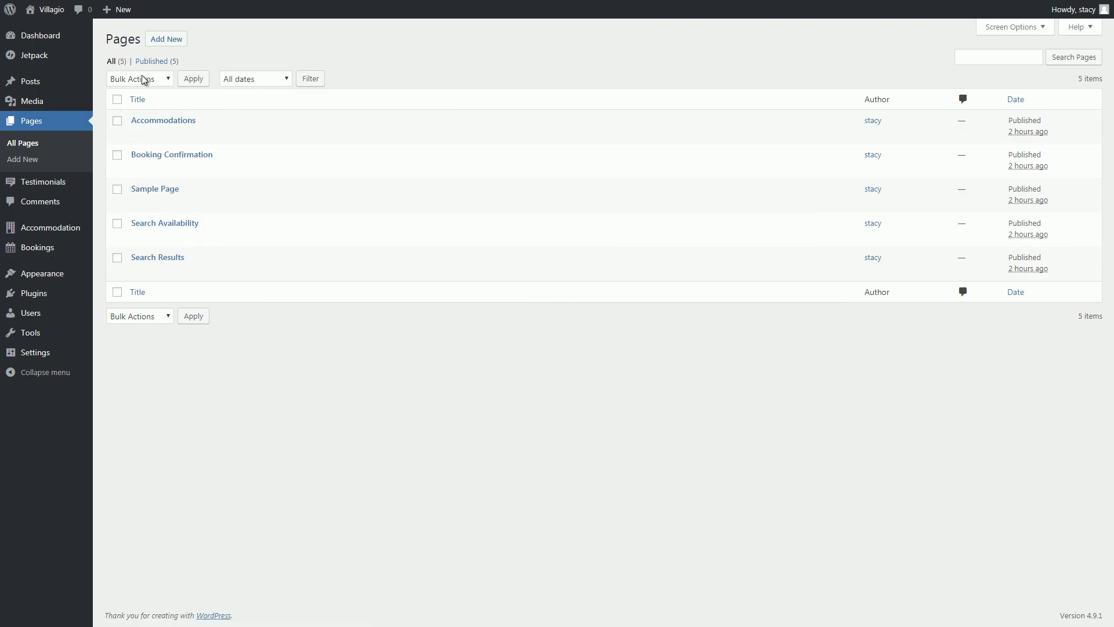
{"action": "left_click", "coordinate": [163, 41]}
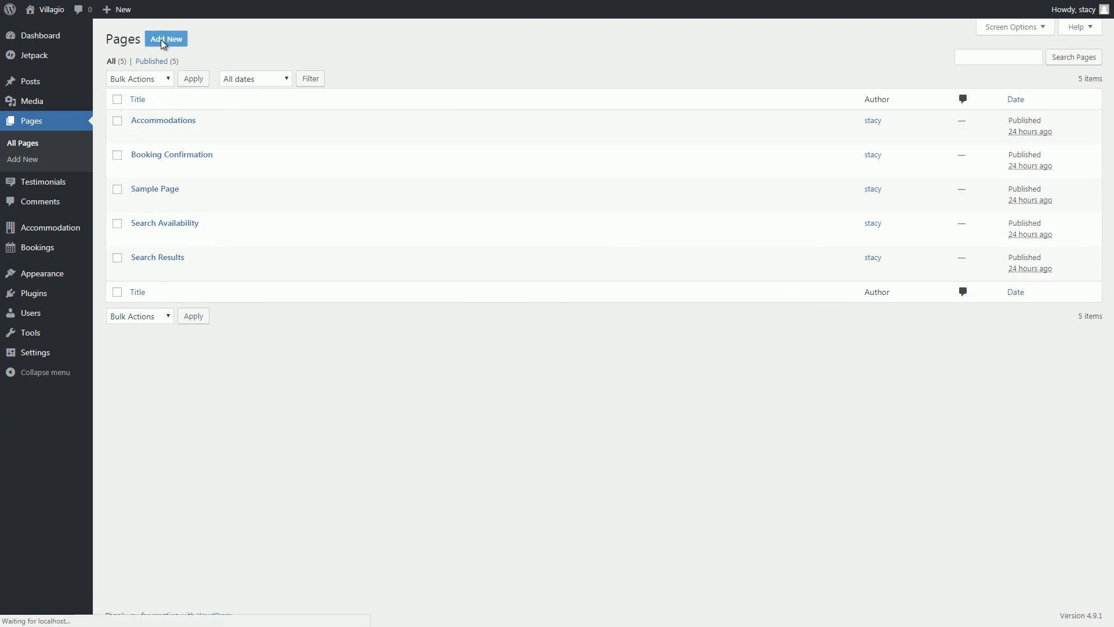
{"action": "type", "text": "News"}
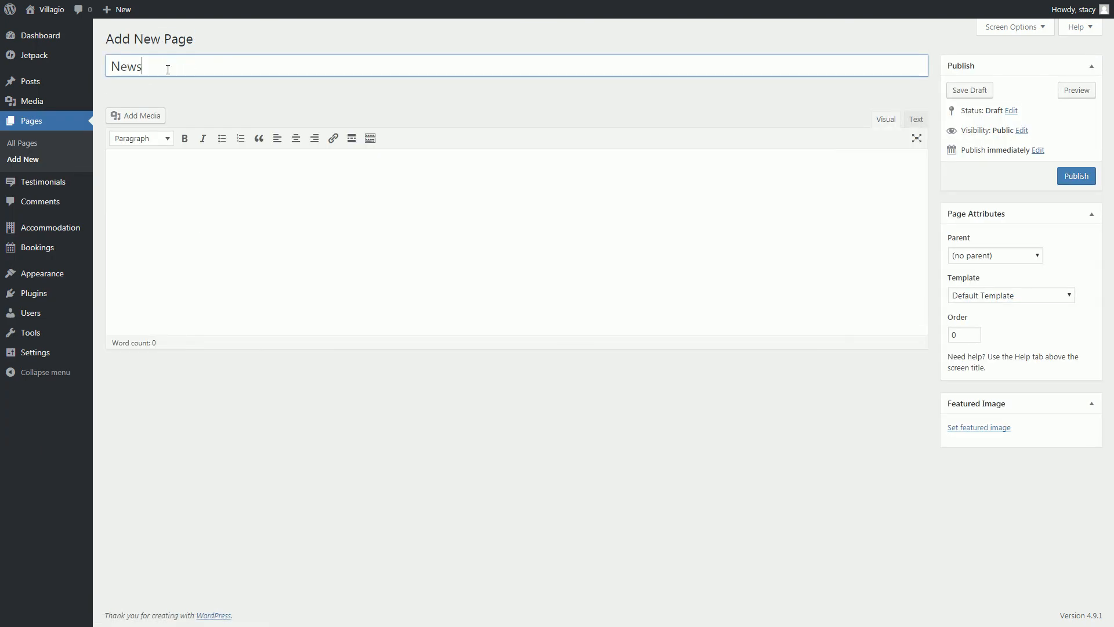
{"action": "left_click", "coordinate": [1063, 184]}
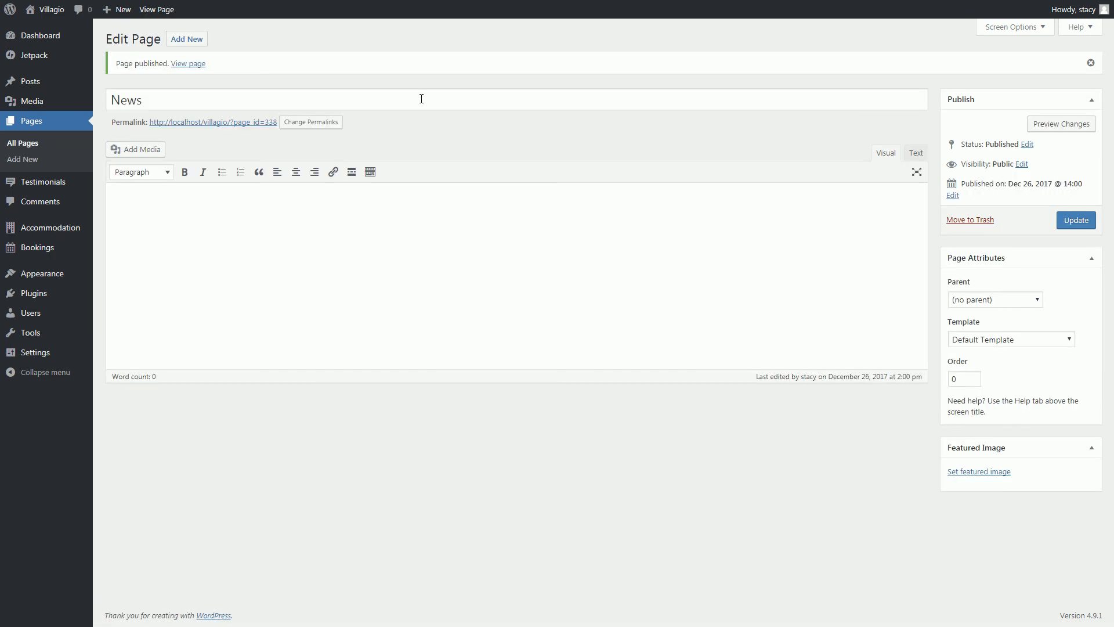
Publish 'The villa rental expert for your vacation' with Front Page Template, plus an Activities page.
{"action": "left_click", "coordinate": [186, 38]}
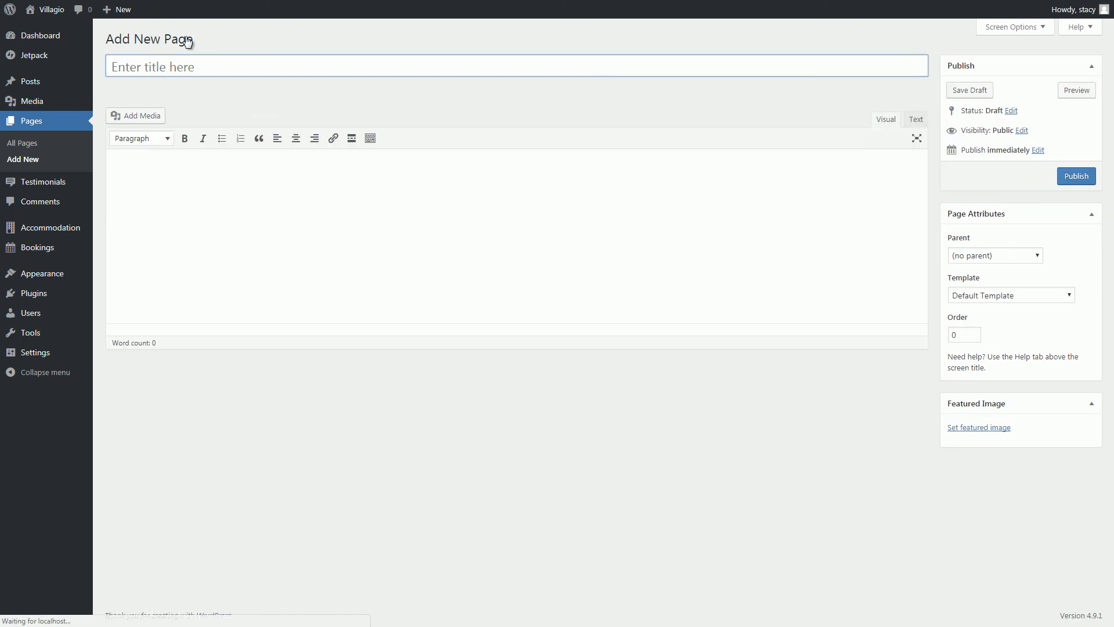
{"action": "type", "text": "The villa rental expert for your vacation"}
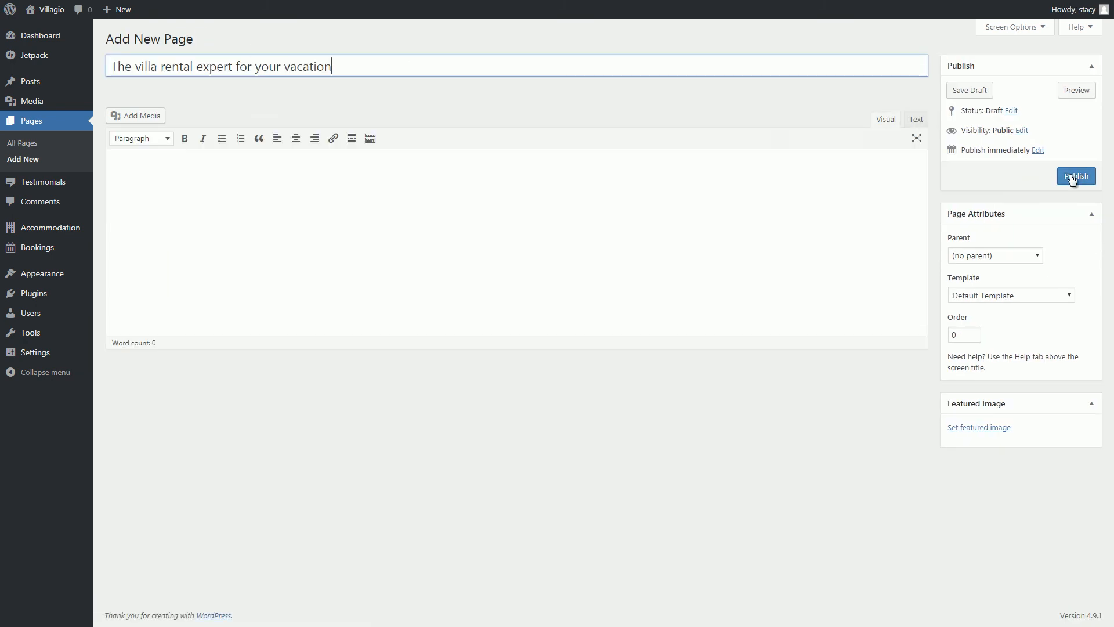
{"action": "left_click", "coordinate": [1059, 297]}
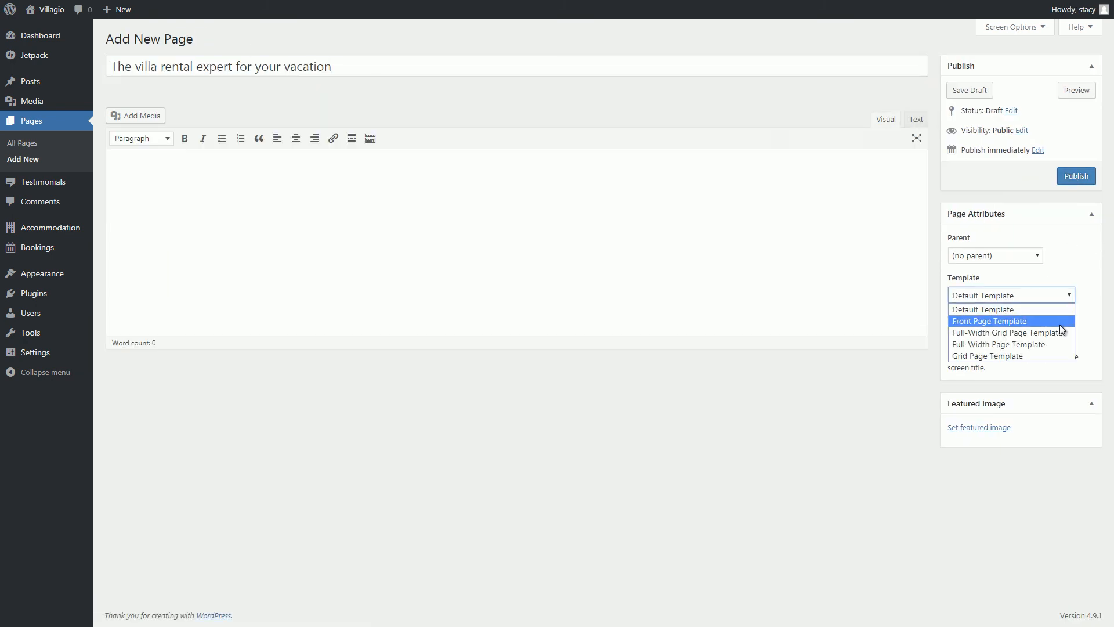
{"action": "left_click", "coordinate": [1061, 322]}
{"action": "left_click", "coordinate": [1068, 181]}
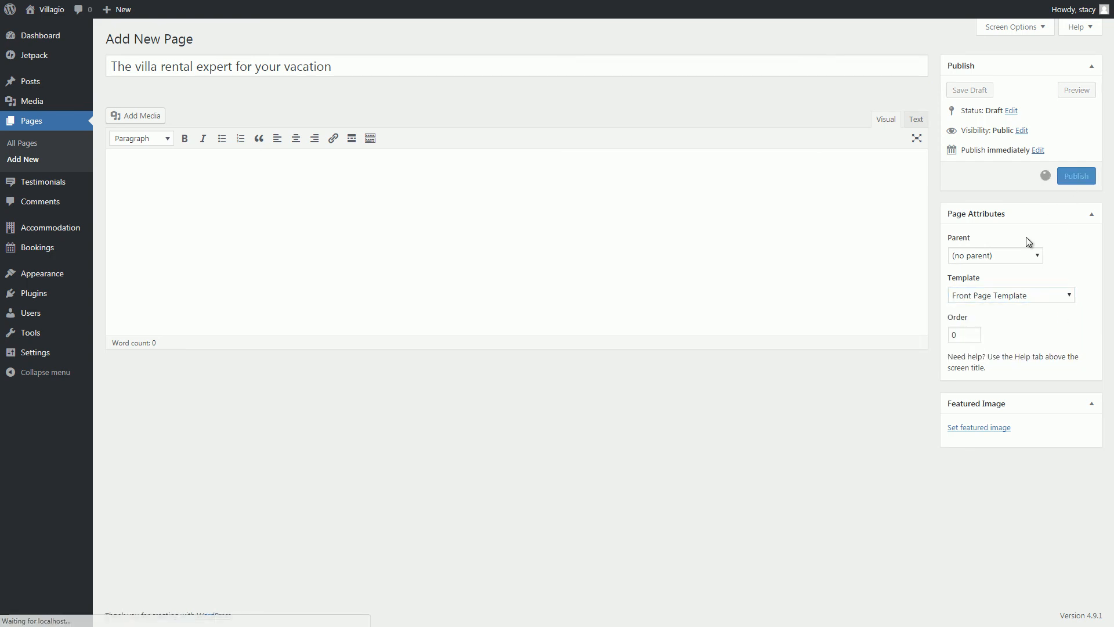
{"action": "left_click", "coordinate": [186, 39]}
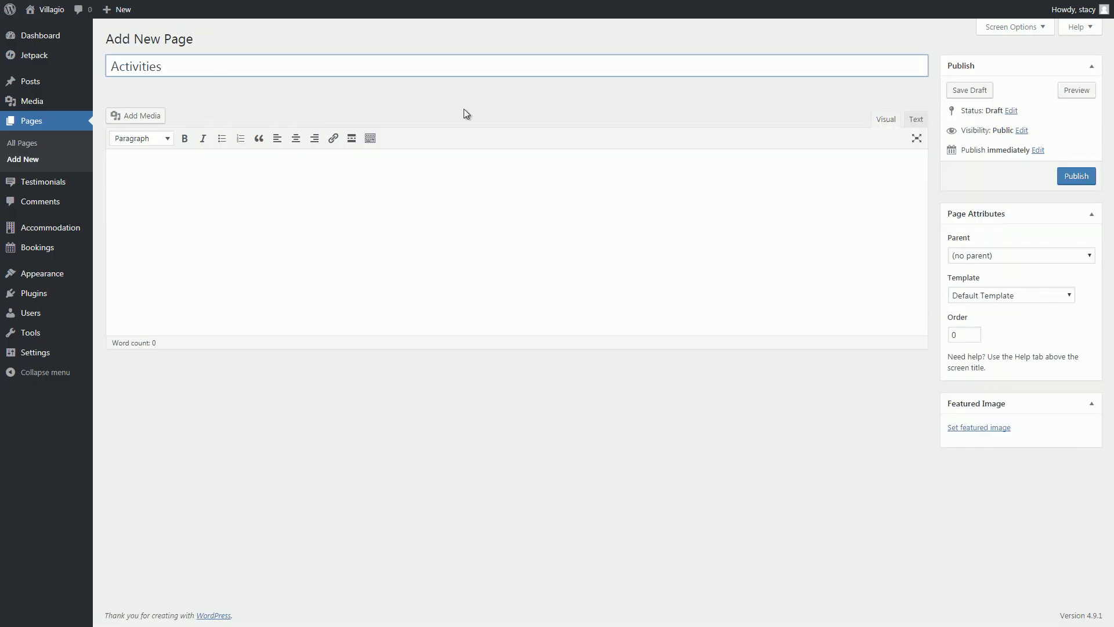
{"action": "left_click", "coordinate": [1008, 294]}
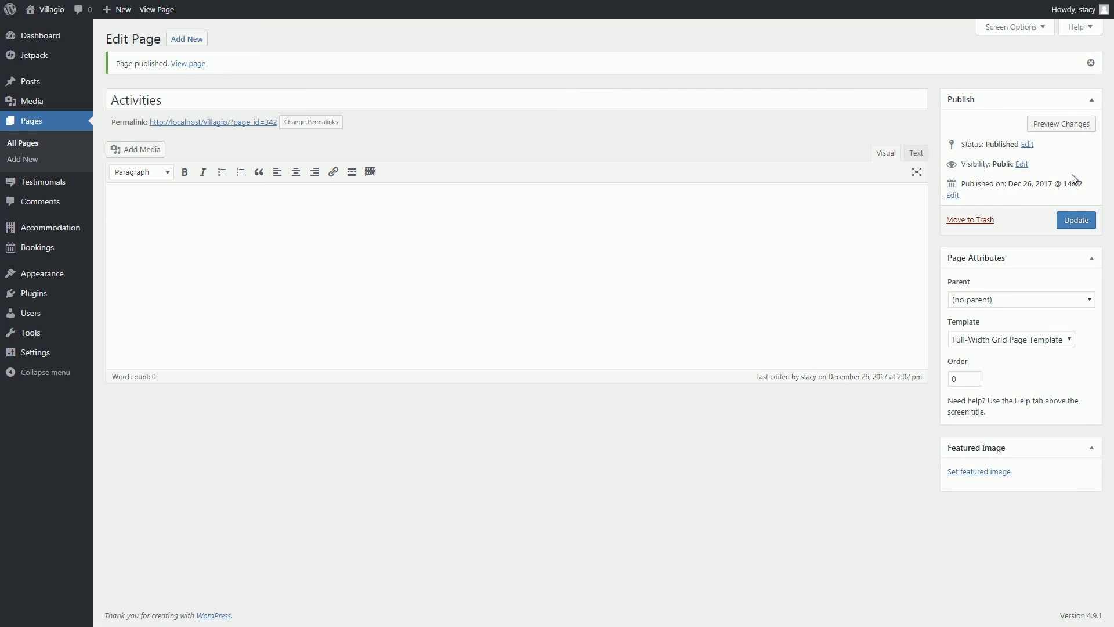
Publish the Capri tour page with a Read More break after its intro, parented to Activities.
{"action": "left_click", "coordinate": [186, 39]}
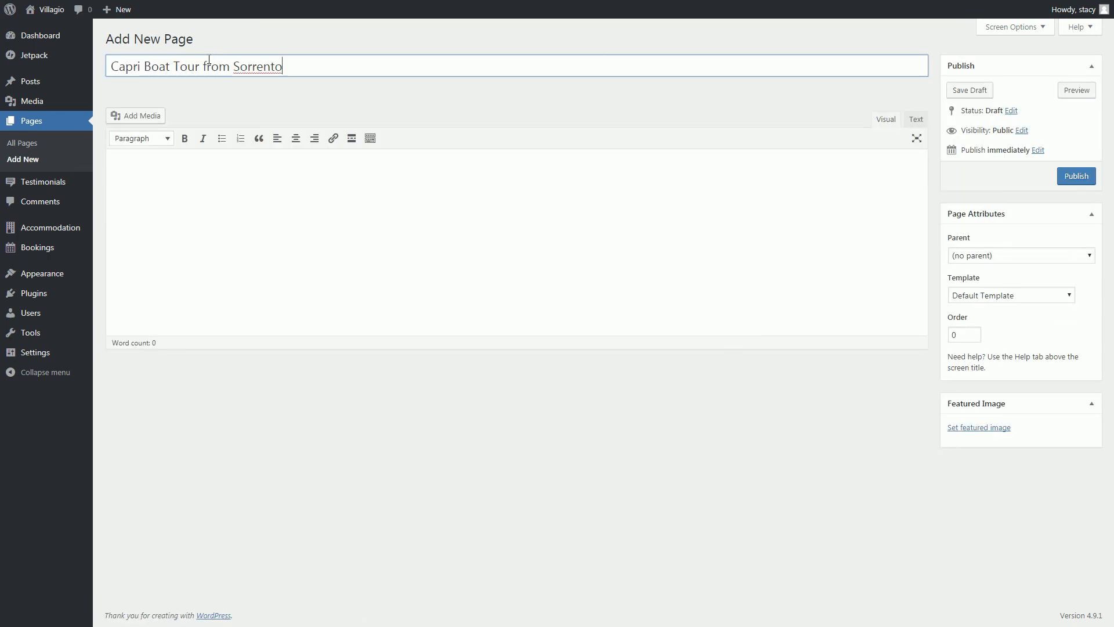
{"action": "left_click", "coordinate": [207, 174]}
{"action": "type", "text": "A fun of boat and yoht tours? Discover the alluring island of Capri on a full-day boat tour departing from Sorrento each day! For the visitors of our villa there is even more bonuses! Cruise around the island to soak up views of unique coastal formations like the Blue and Green Grottoes and the famed Faraglioni rocks, and stop to swim or snorkel right off the boat. Go ashore for free time to explore Capri's old town, where you can stroll around Piazza Umberto I and wander ancient cobblestone streets. Group size is limited to 12 for a more personalized experience. Beeautiful and h high cliffs and colorful harbors are waiting for you - we can stop and you can walk there as long as you want! Things you'll see cruising around the island: The statue of the Scugnizzo, the Bay of Marina Piccola, the Grotta Verde,the Grotta del Corallo, the Grotta Bianca, the Natural Arch, Villa Malaparte, the Faraglioni, the Lighthouse at Punta Carena and the Grotta Azzurra - all these great things are waiting for you! All our boats are very comfortable with a ample wooden deck space, sofa, seating, cabin and bathroom, so you'll feel as comfortable as at villa!"}
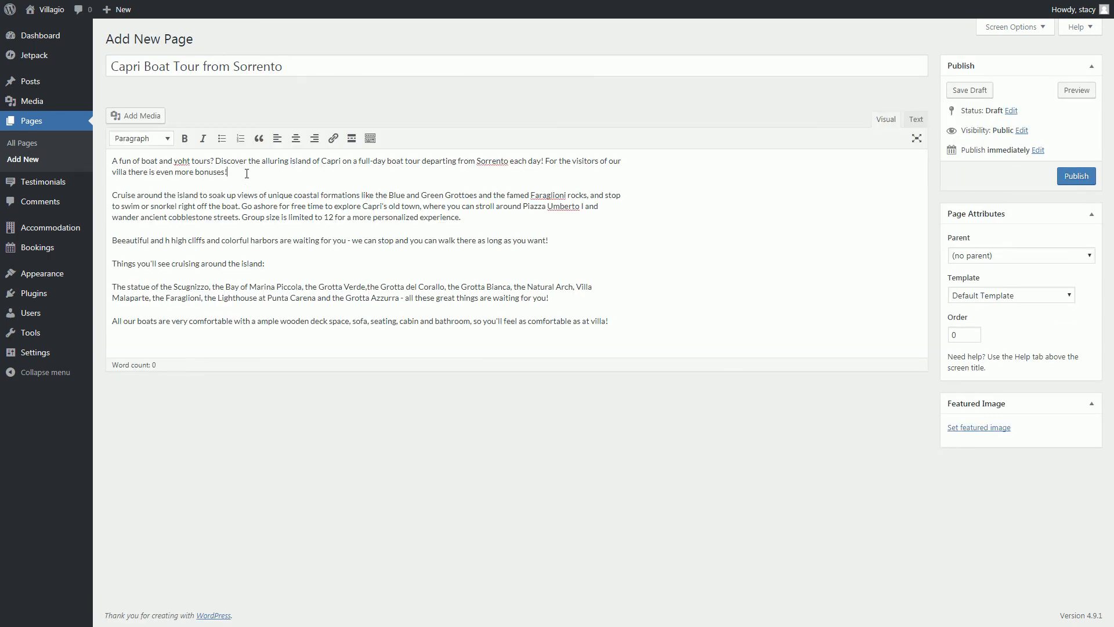
{"action": "left_click", "coordinate": [246, 172]}
{"action": "key", "text": "Return"}
{"action": "left_click", "coordinate": [352, 139]}
{"action": "left_click", "coordinate": [1048, 256]}
{"action": "left_click", "coordinate": [1057, 301]}
{"action": "left_click", "coordinate": [1077, 176]}
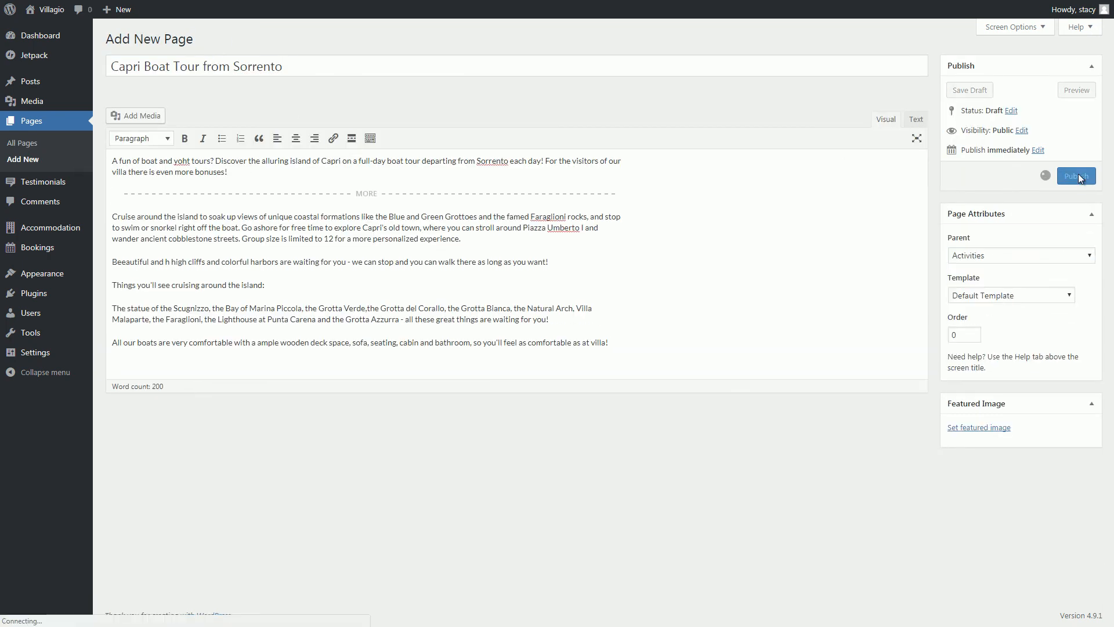
Publish a second tour page with a Read More break after its intro, parented to Activities.
{"action": "left_click", "coordinate": [188, 38]}
{"action": "left_click", "coordinate": [214, 189]}
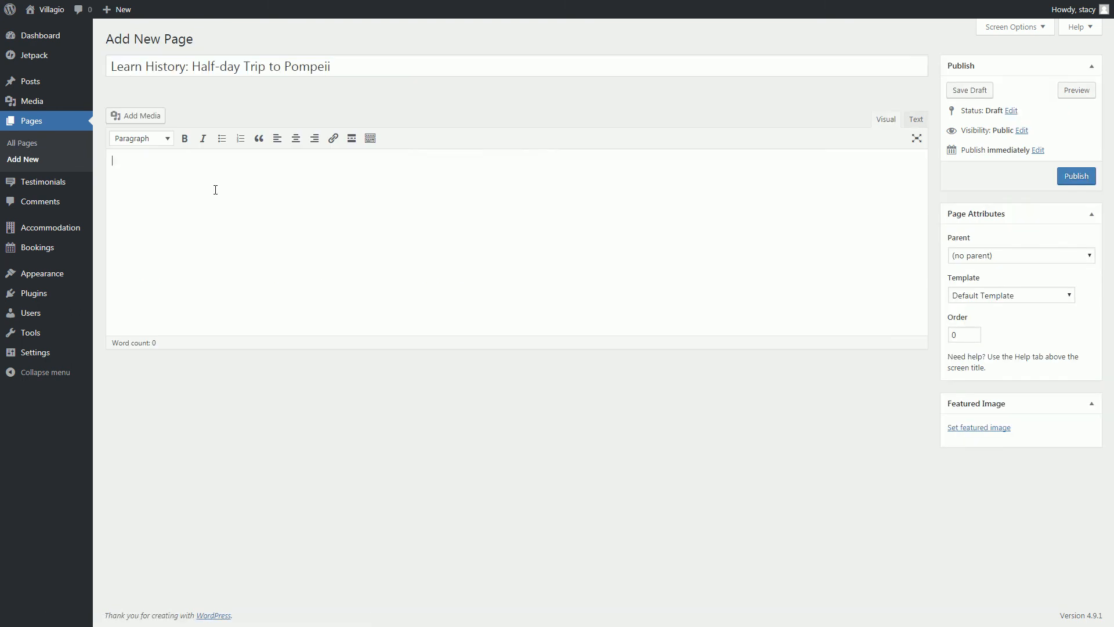
{"action": "type", "text": "Interested in the history of Italy? Then you definitely must visit a UNESCO-listed remains of the Roman town of Pompeii! We offer this trip for 3-hour tour from Naples. All the transfers are provided. We'll pick you up at the villa and will and will ride in an air-conditioned minibus to the Pompeii archaeological park. Gain priority entry with your informative guide and tour the highlights of the site, frozen in time by ash from a massive eruption of Mt Vesuvius in AD 79. You'll have a chance to Witness relics such as the piazza, baths, brothel and fresco-covered walls of Vetti's House as your guide shares haunting stories about the lives and deaths of the long-gone inhabitants. This will be definitely unforgettable trip for people who want to have active rest!"}
{"action": "left_click", "coordinate": [319, 172]}
{"action": "key", "text": "Return"}
{"action": "left_click", "coordinate": [352, 138]}
{"action": "left_click", "coordinate": [1021, 256]}
{"action": "left_click", "coordinate": [1004, 295]}
{"action": "left_click", "coordinate": [1076, 176]}
Publish the 'Sightseeing Naples Tour for Families' page with a Read More break, parented to Activities.
{"action": "left_click", "coordinate": [188, 38]}
{"action": "type", "text": "Sightseeing Naples Tour for Families"}
{"action": "left_click", "coordinate": [187, 161]}
{"action": "type", "text": "Explore a beautiful Naples with your family on this kid-friendly tour. It will let you Dig into the history, art, cuisine and traditions of Naples with and won't be boring for your kids because of an interactive tour designed with kids in mind. You'll be guided by English-speaking guide for a fun and educational experience, be prepraed for your kids to be very much engaged! Sightseeing can be overwhelming for children when it involves waiting and listening about uninteresting stuff. With this tour, your children are the center of the activity. With privileged, reserved admission to historic sites, there's no boredom for kids and families. Lots of interactive visual learning tools, pop-up books, iPad games and non trivial games are waiting for you and your family. The customized tour engages children in effortless learning, so you can be sure your kids will learn something new. Each tour is rich in art, culture and history. Your child will enjoy a feast for the senses as he or she takes in new colors, sights and sounds and diversity."}
{"action": "left_click", "coordinate": [168, 206]}
{"action": "key", "text": "Return"}
{"action": "left_click", "coordinate": [352, 138]}
{"action": "left_click", "coordinate": [1075, 175]}
{"action": "left_click", "coordinate": [1053, 298]}
{"action": "left_click", "coordinate": [1005, 337]}
{"action": "left_click", "coordinate": [1076, 220]}
Copy the services listing shortcode from the shortcodes reference.
{"action": "mouse_move", "coordinate": [58, 228]}
{"action": "left_click", "coordinate": [120, 347]}
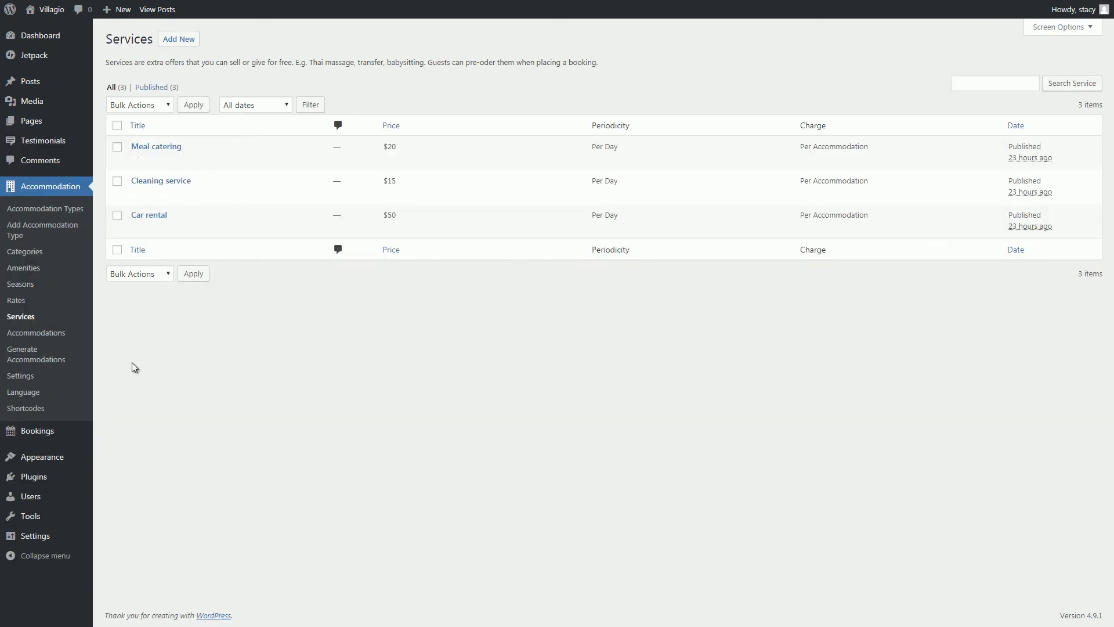
{"action": "left_click", "coordinate": [37, 409]}
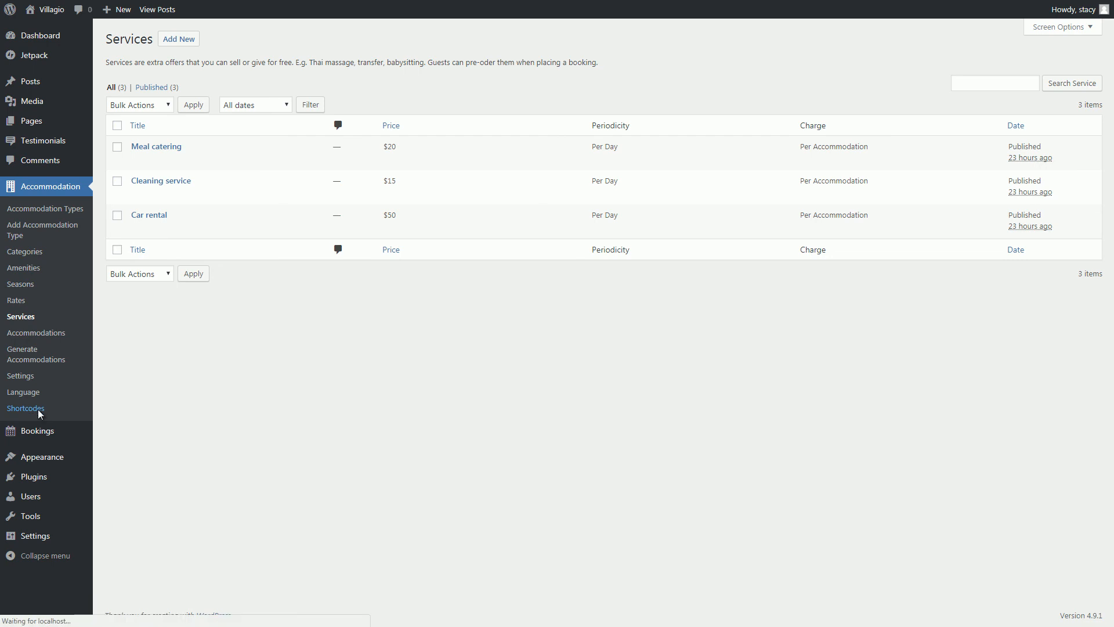
{"action": "scroll", "coordinate": [178, 415], "scroll_direction": "down", "scroll_amount": 7}
{"action": "scroll", "coordinate": [177, 411], "scroll_direction": "down", "scroll_amount": 18}
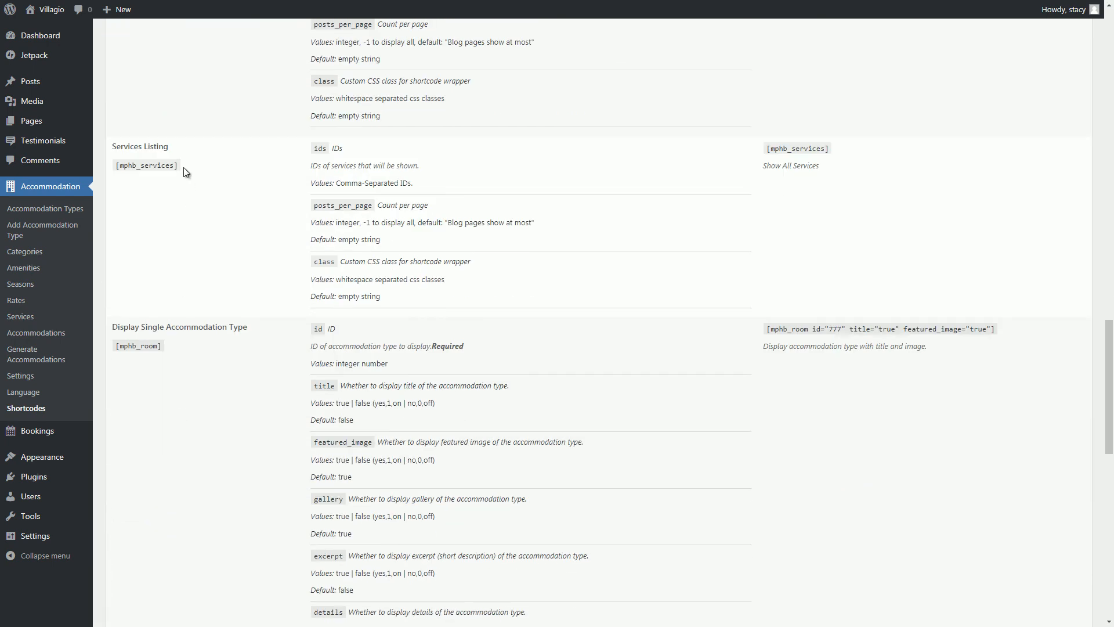
{"action": "left_click_drag", "start_coordinate": [179, 166], "coordinate": [117, 168]}
{"action": "key", "text": "ctrl+c"}
Publish a 'Services' page containing the services shortcode, using the Grid Page Template.
{"action": "mouse_move", "coordinate": [67, 121]}
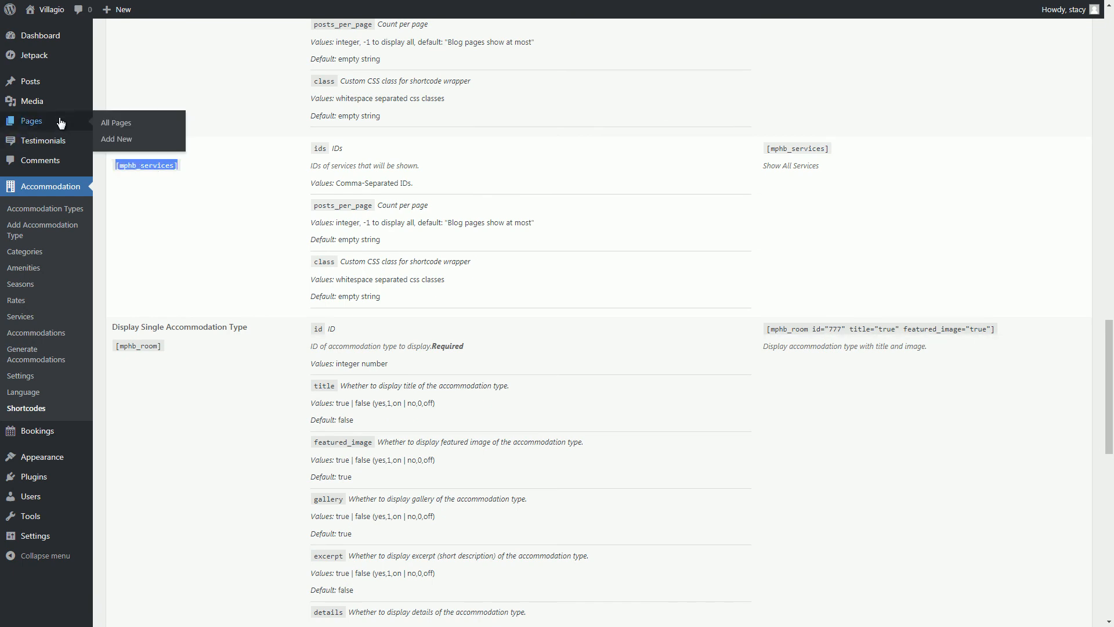
{"action": "left_click", "coordinate": [116, 138]}
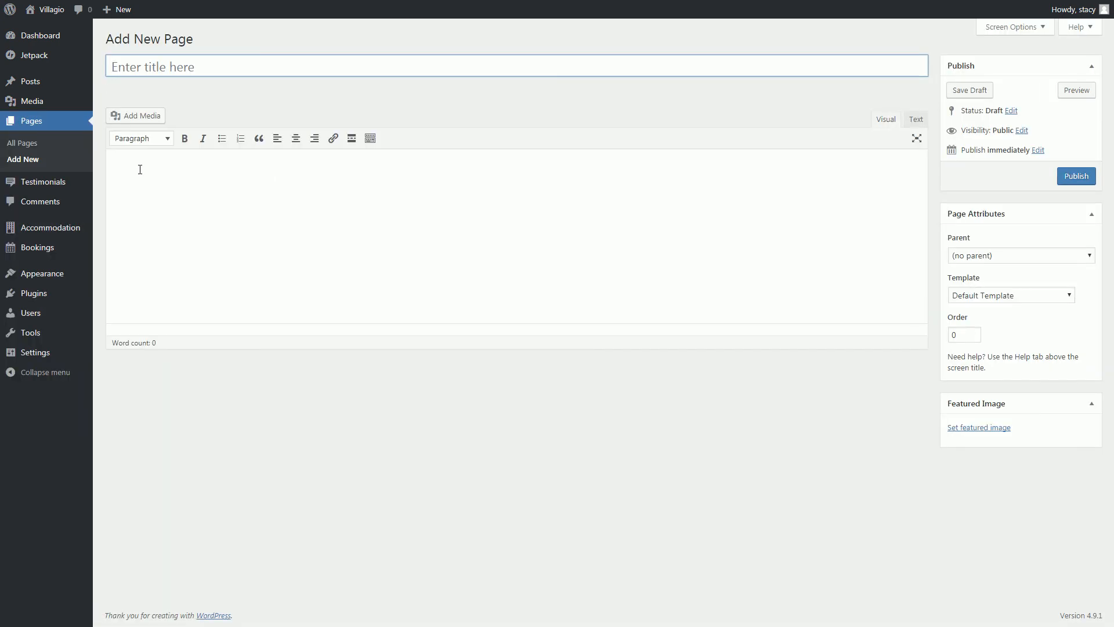
{"action": "key", "text": "ctrl+v"}
{"action": "left_click", "coordinate": [181, 72]}
{"action": "type", "text": "Services"}
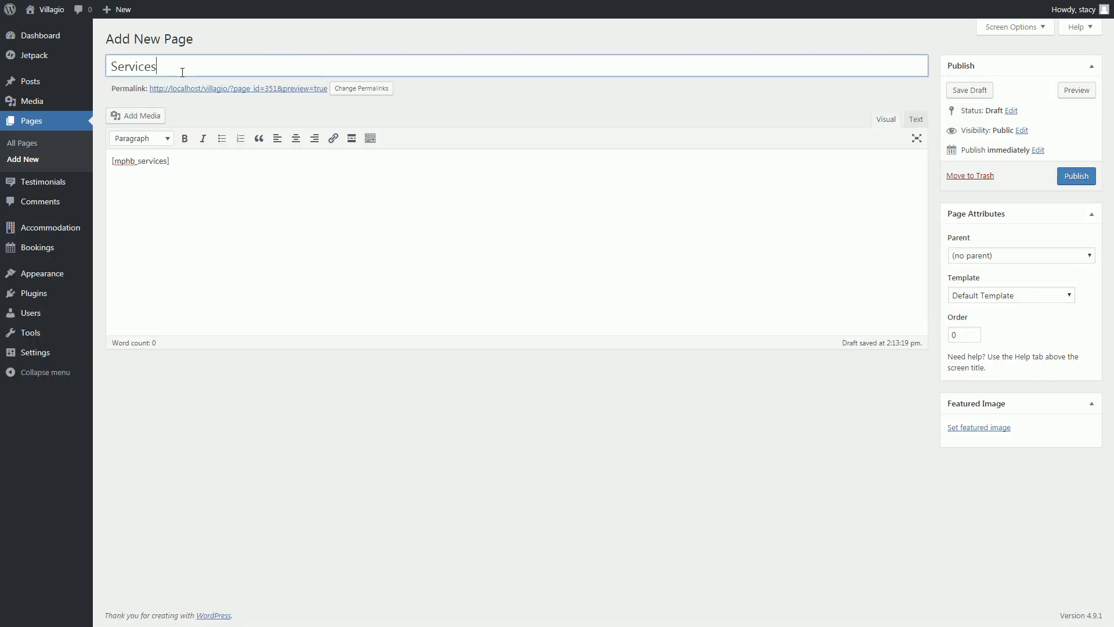
{"action": "left_click", "coordinate": [1021, 294]}
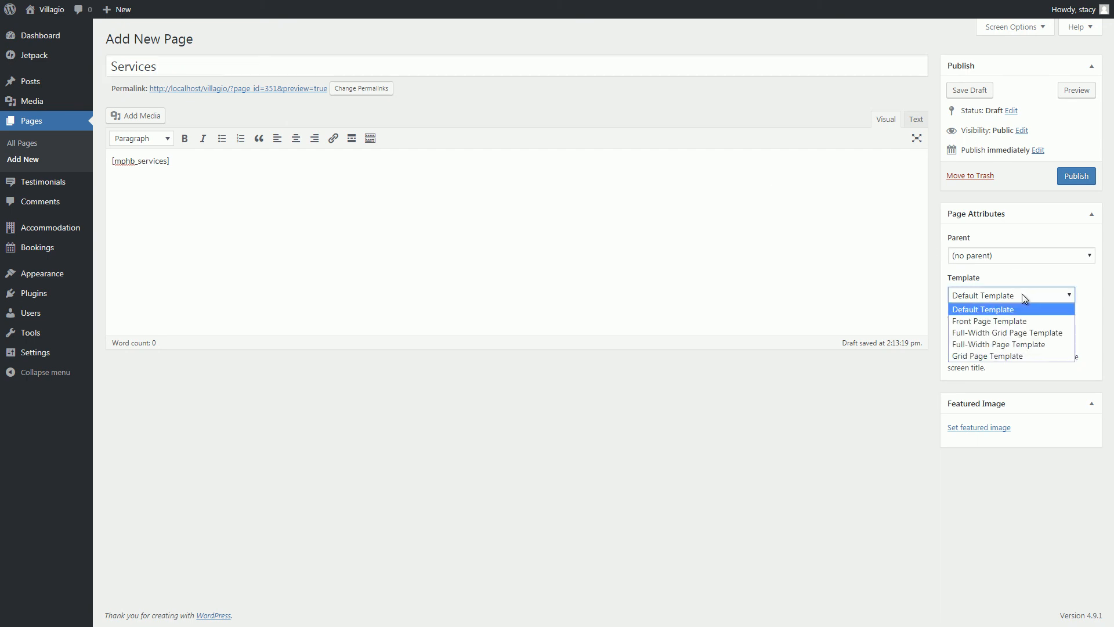
{"action": "left_click", "coordinate": [1023, 355]}
{"action": "left_click", "coordinate": [1067, 184]}
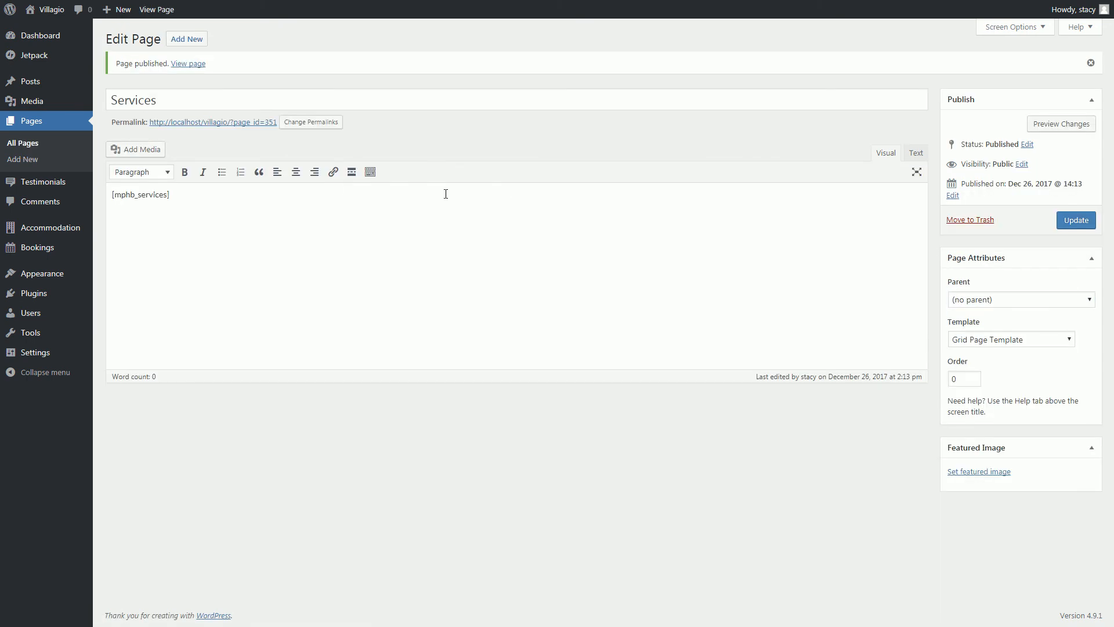
Check the live Services page, then open the theme Customizer.
{"action": "left_click", "coordinate": [197, 122]}
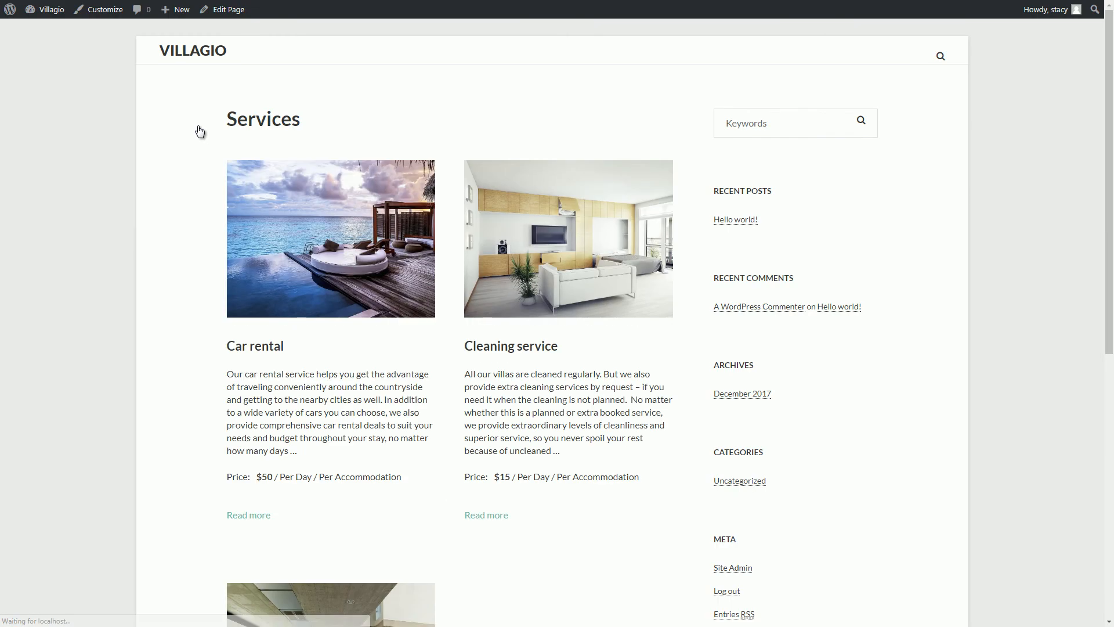
{"action": "scroll", "coordinate": [199, 130], "scroll_direction": "down", "scroll_amount": 3}
{"action": "key", "text": "alt+Left"}
{"action": "left_click", "coordinate": [60, 142]}
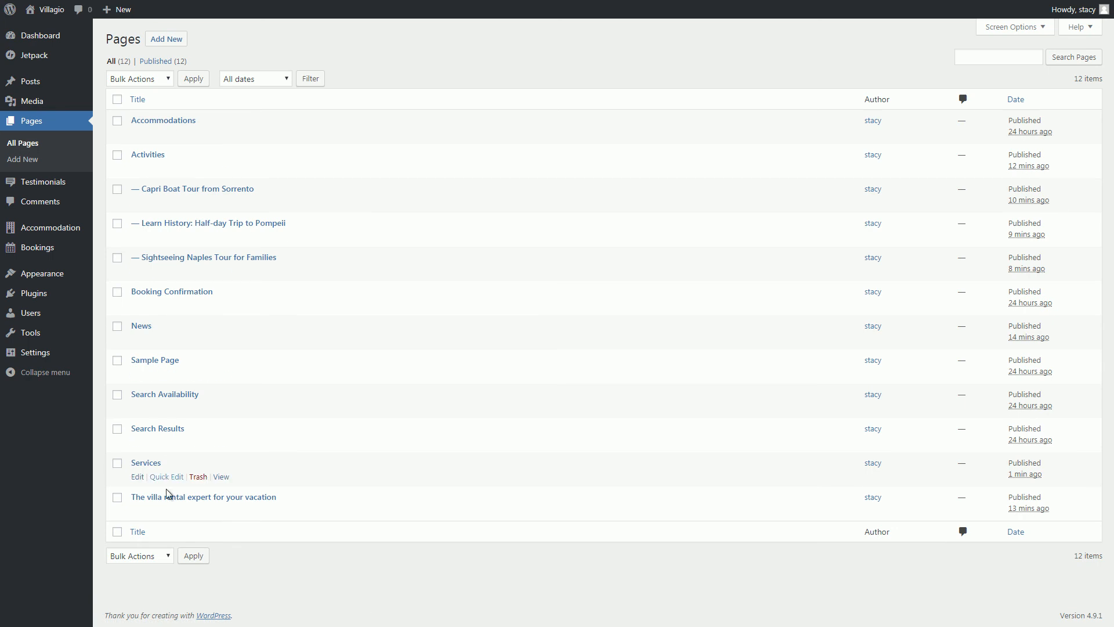
{"action": "mouse_move", "coordinate": [58, 279]}
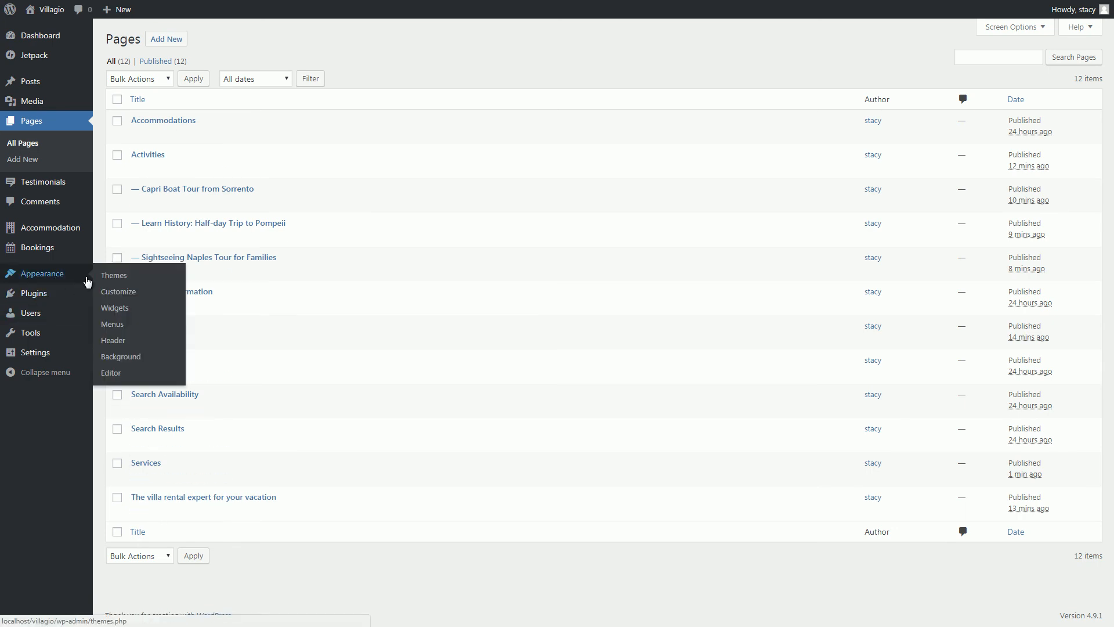
{"action": "left_click", "coordinate": [123, 289]}
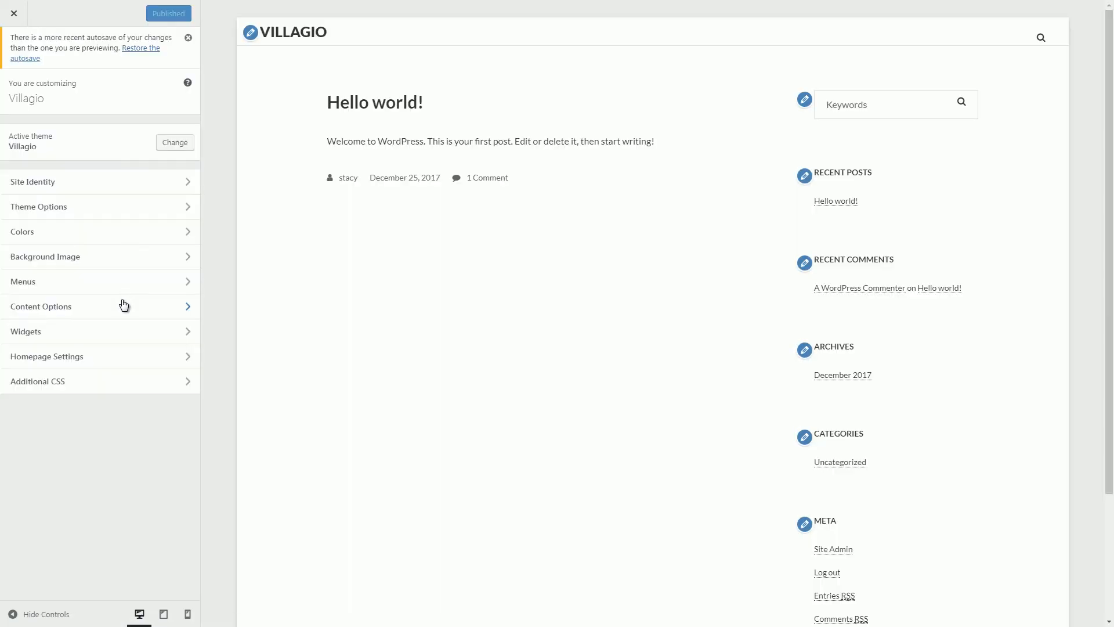
Set 'The villa rental expert for your vacation' as static homepage and News as posts page, and publish.
{"action": "left_click", "coordinate": [122, 354]}
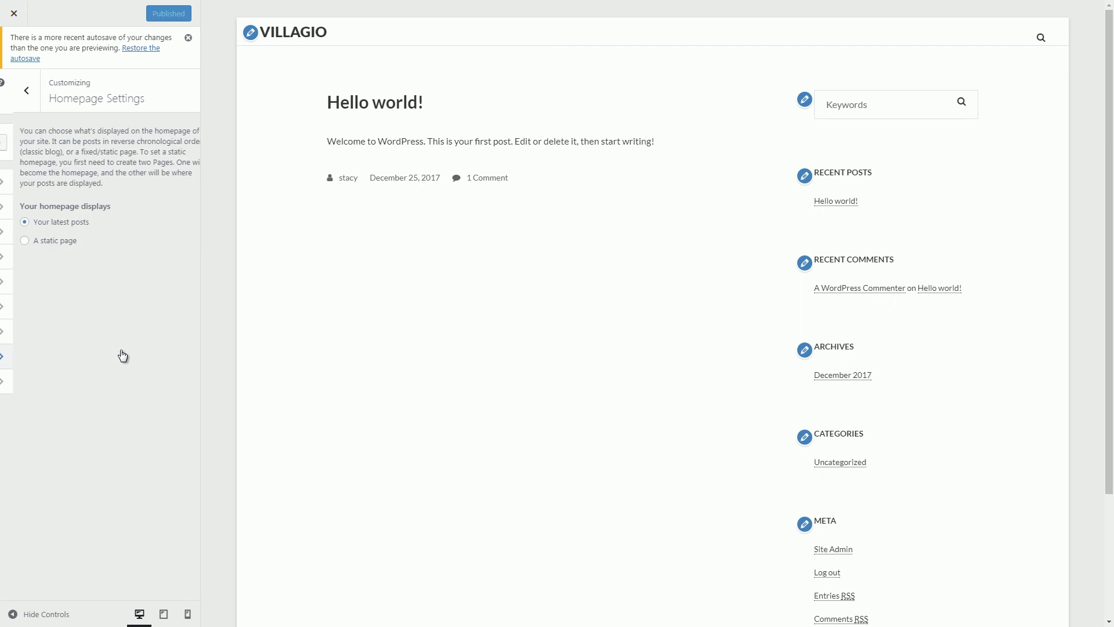
{"action": "left_click", "coordinate": [52, 244]}
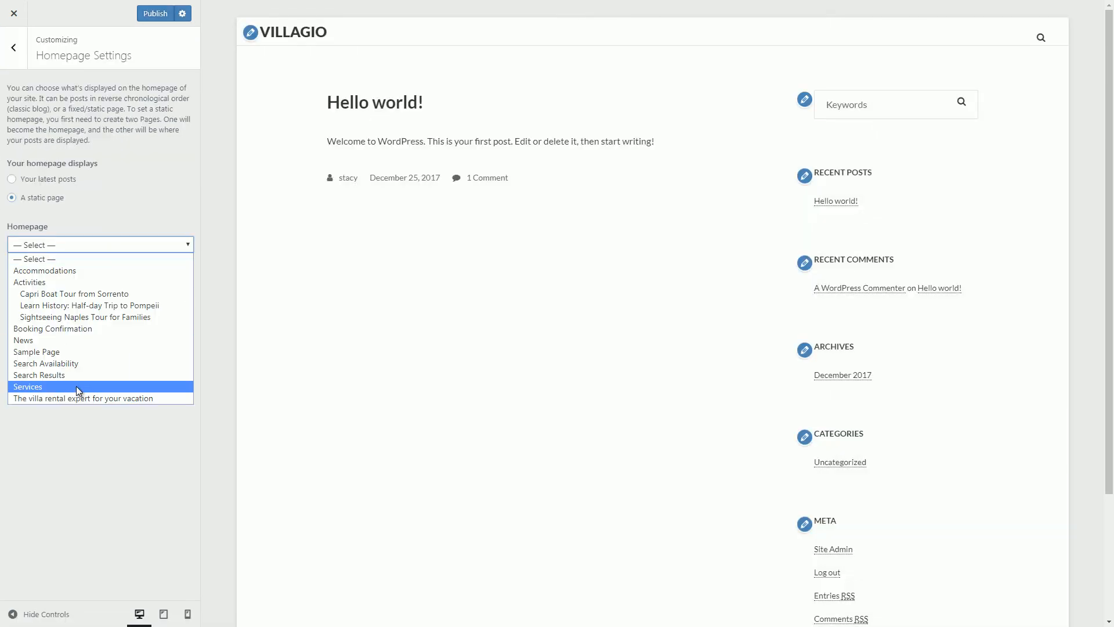
{"action": "left_click", "coordinate": [85, 399]}
{"action": "left_click", "coordinate": [96, 303]}
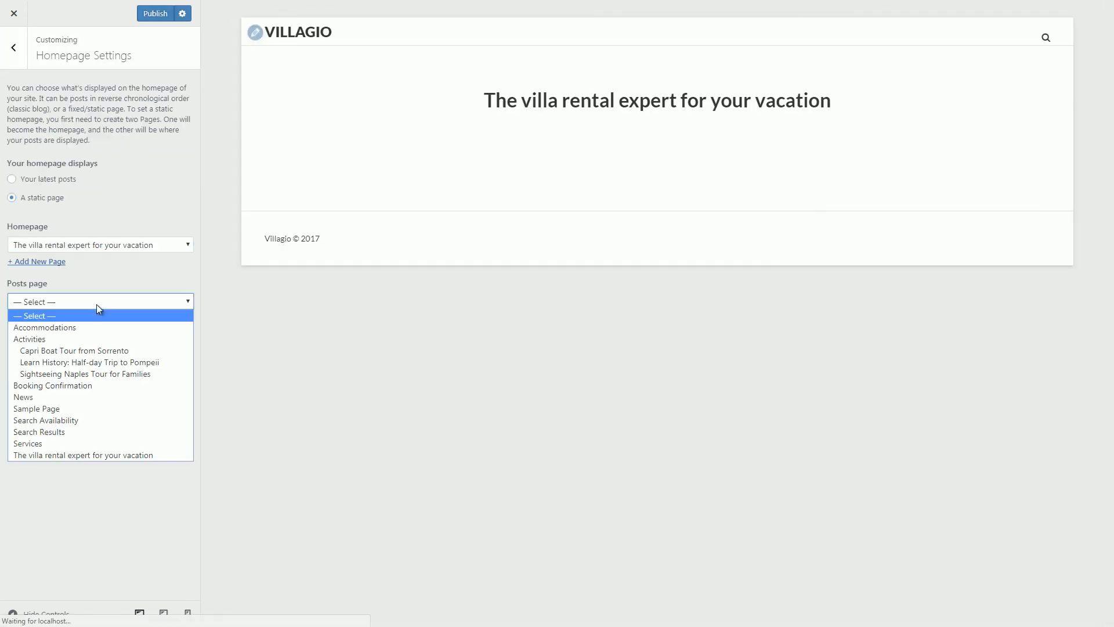
{"action": "left_click", "coordinate": [91, 394]}
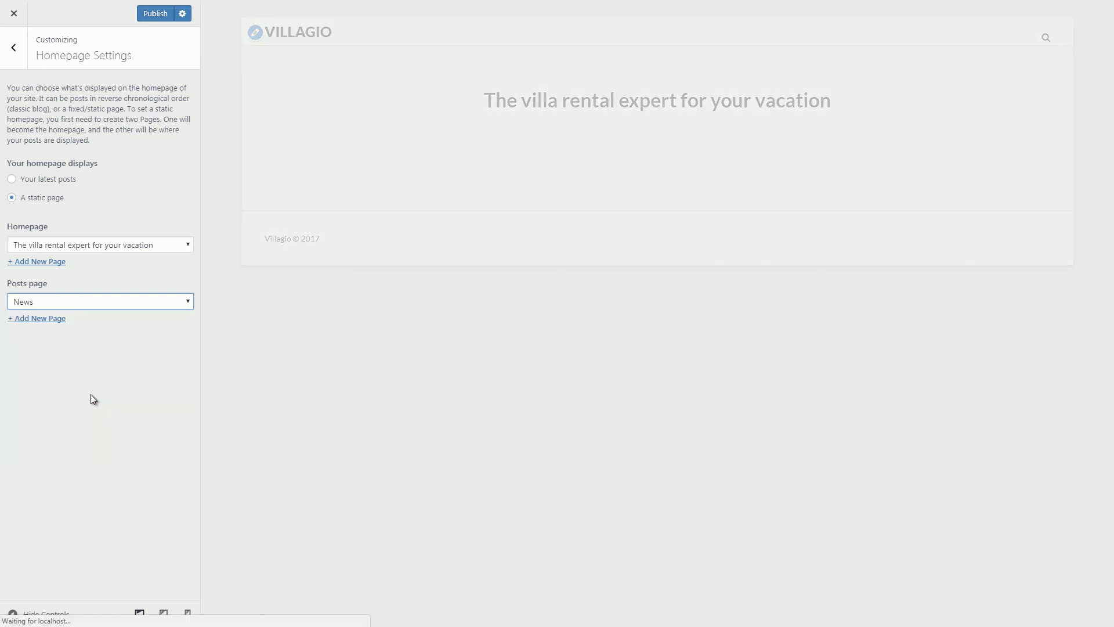
{"action": "left_click", "coordinate": [155, 13]}
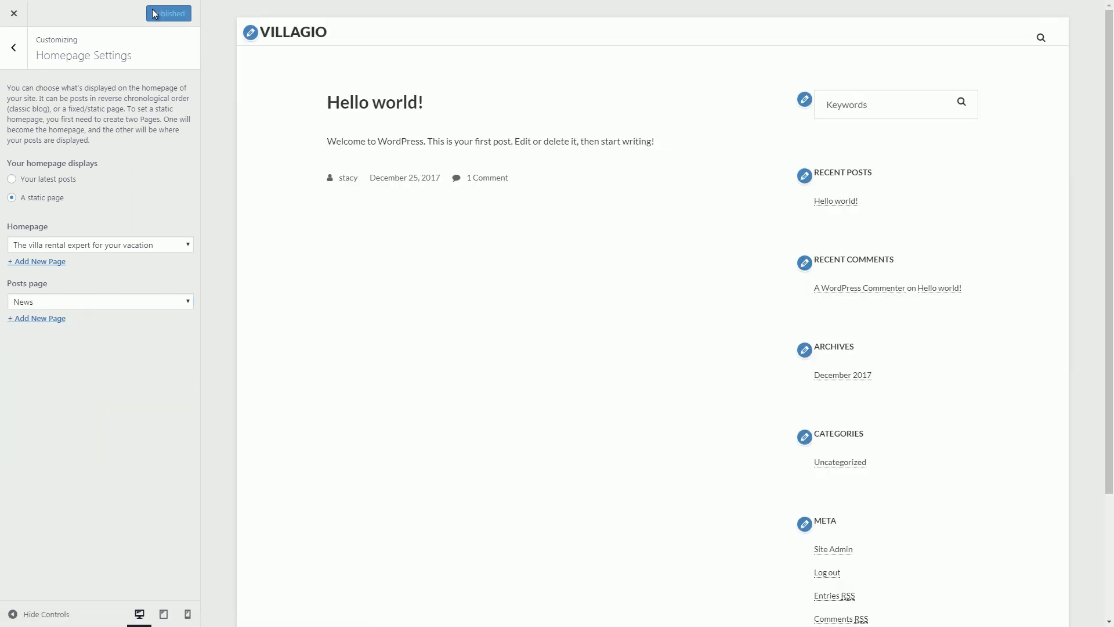
{"action": "left_click", "coordinate": [276, 34]}
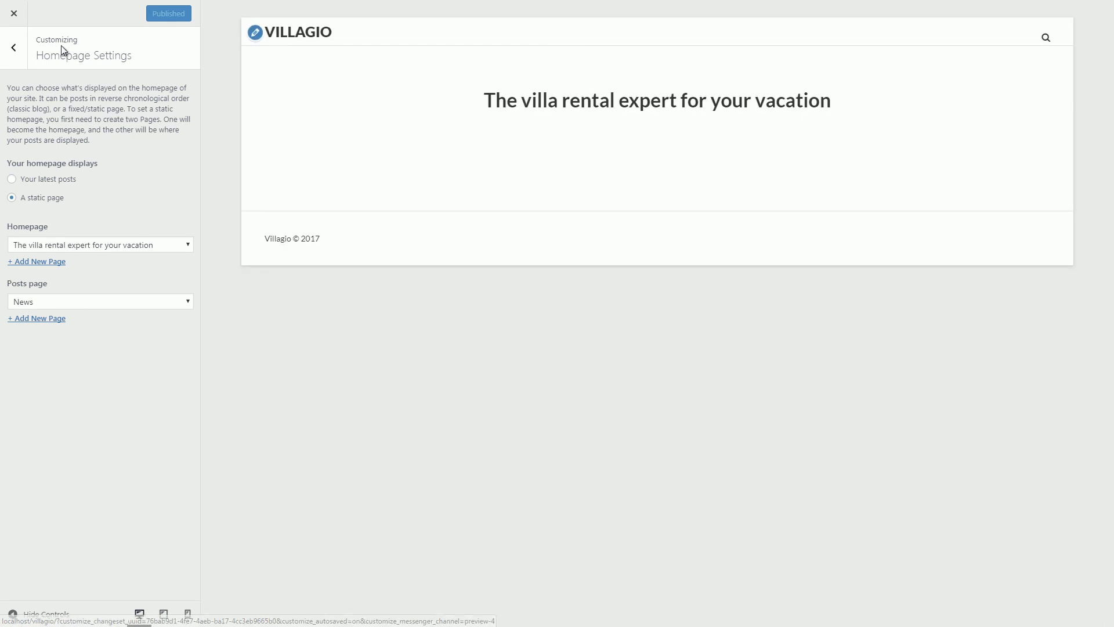
{"action": "left_click", "coordinate": [12, 48]}
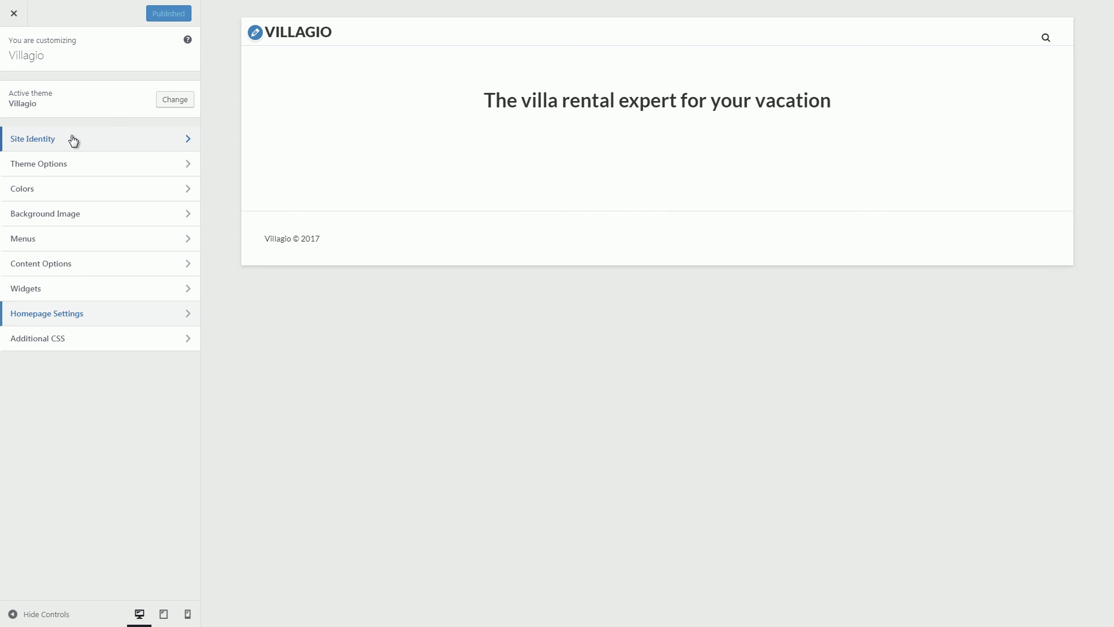
Set the villagio V logo and change the tagline to 'Luxury Villas All Over The World'.
{"action": "left_click", "coordinate": [73, 140]}
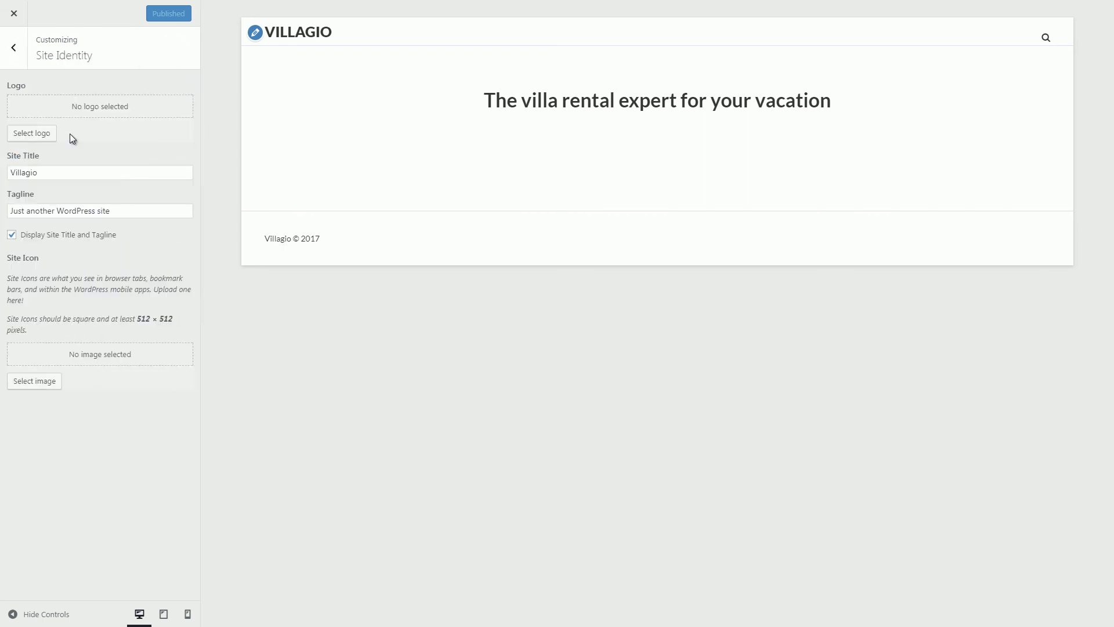
{"action": "left_click", "coordinate": [36, 138]}
{"action": "left_click", "coordinate": [1069, 593]}
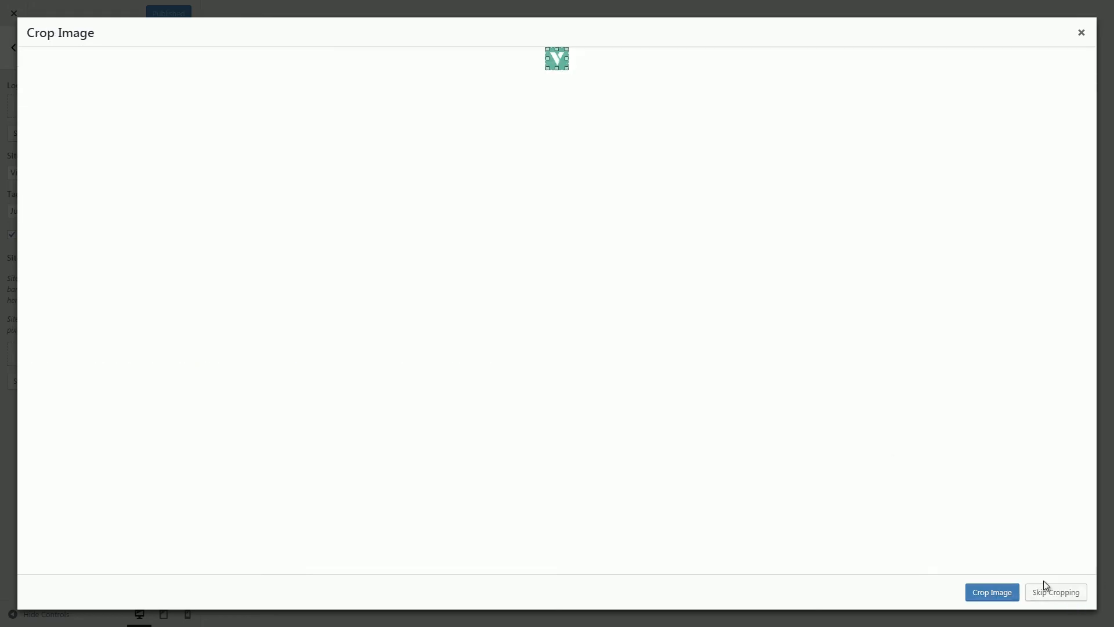
{"action": "left_click", "coordinate": [1009, 591]}
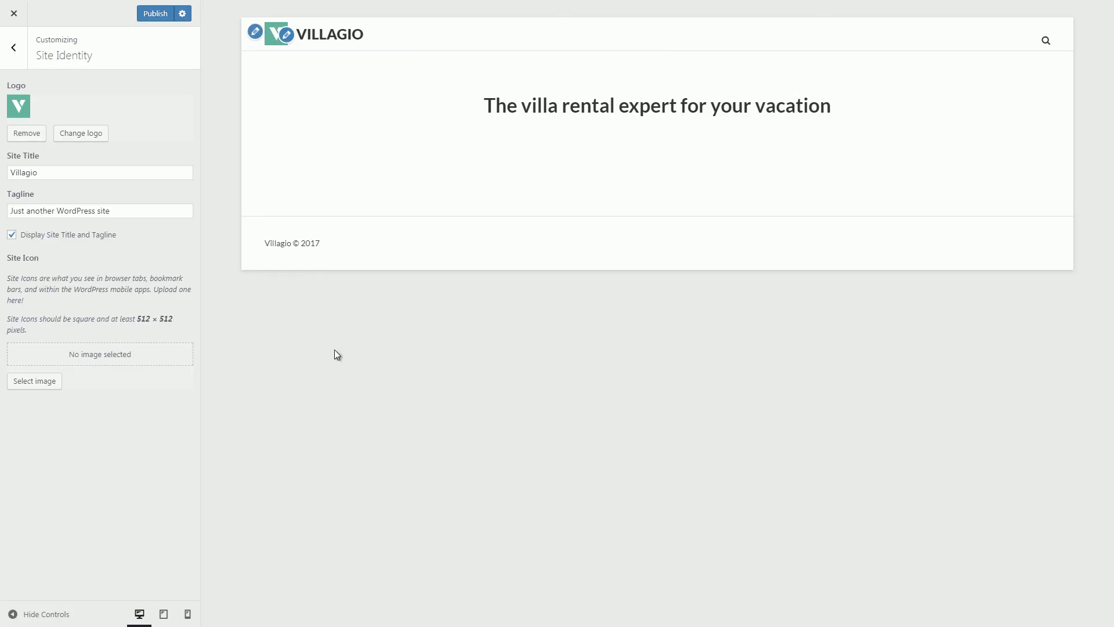
{"action": "left_click_drag", "start_coordinate": [125, 211], "coordinate": [4, 223]}
{"action": "type", "text": "Luxury Villas All Over The World"}
Crop the villagio logo image into the site icon.
{"action": "left_click", "coordinate": [35, 381]}
{"action": "left_click", "coordinate": [67, 163]}
{"action": "left_click", "coordinate": [1069, 592]}
{"action": "left_click", "coordinate": [985, 587]}
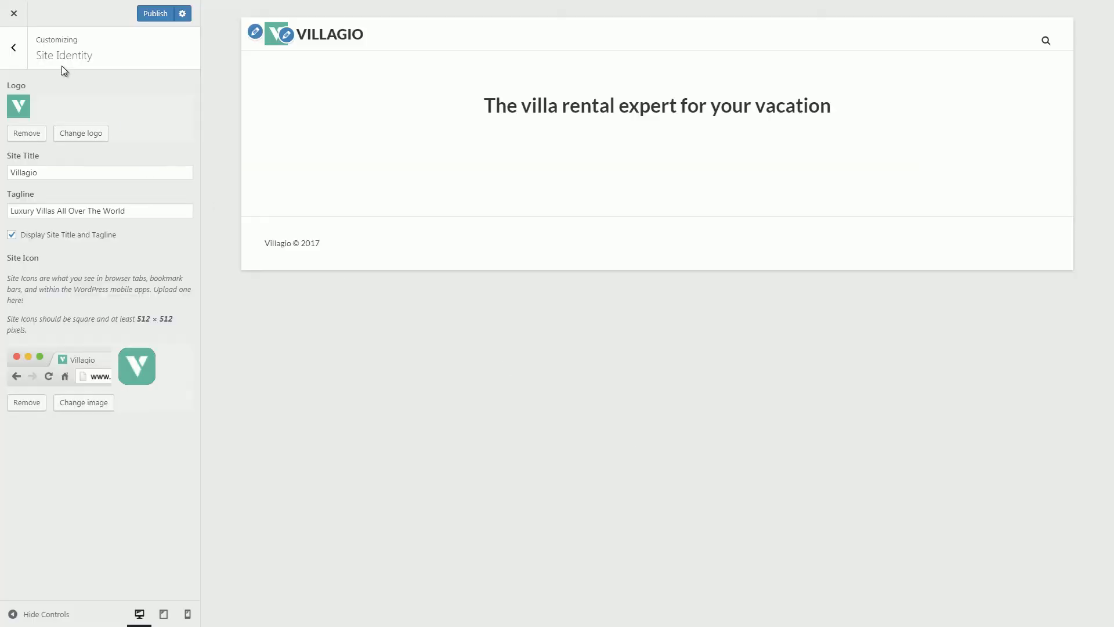
{"action": "left_click", "coordinate": [13, 47]}
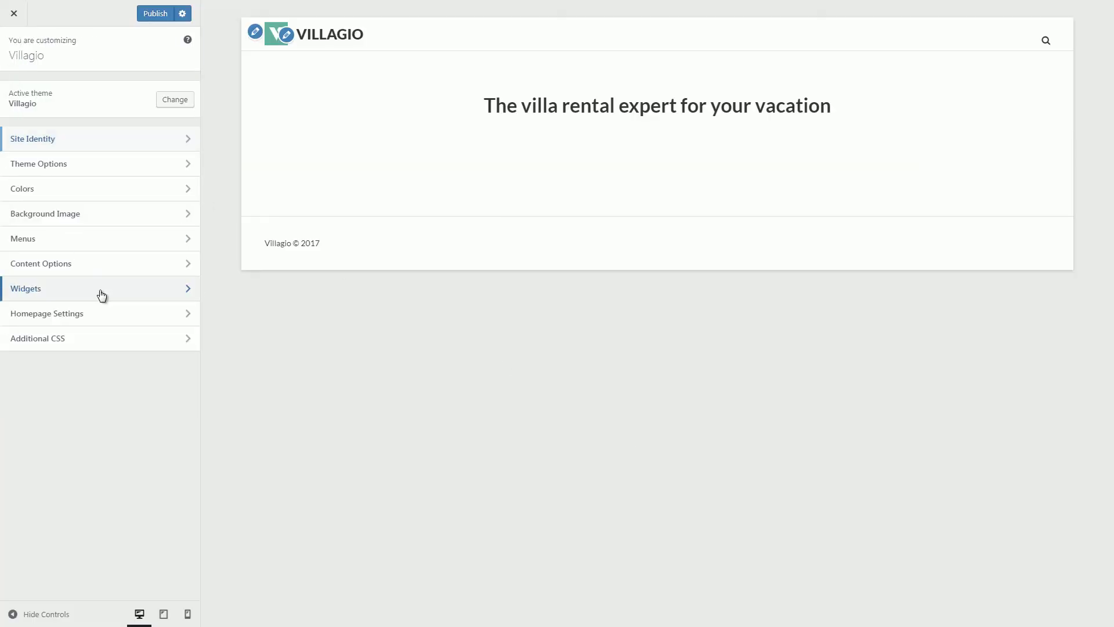
Add an Accommodation Types widget showing all three villas to the Front Page Top widget area.
{"action": "left_click", "coordinate": [101, 295]}
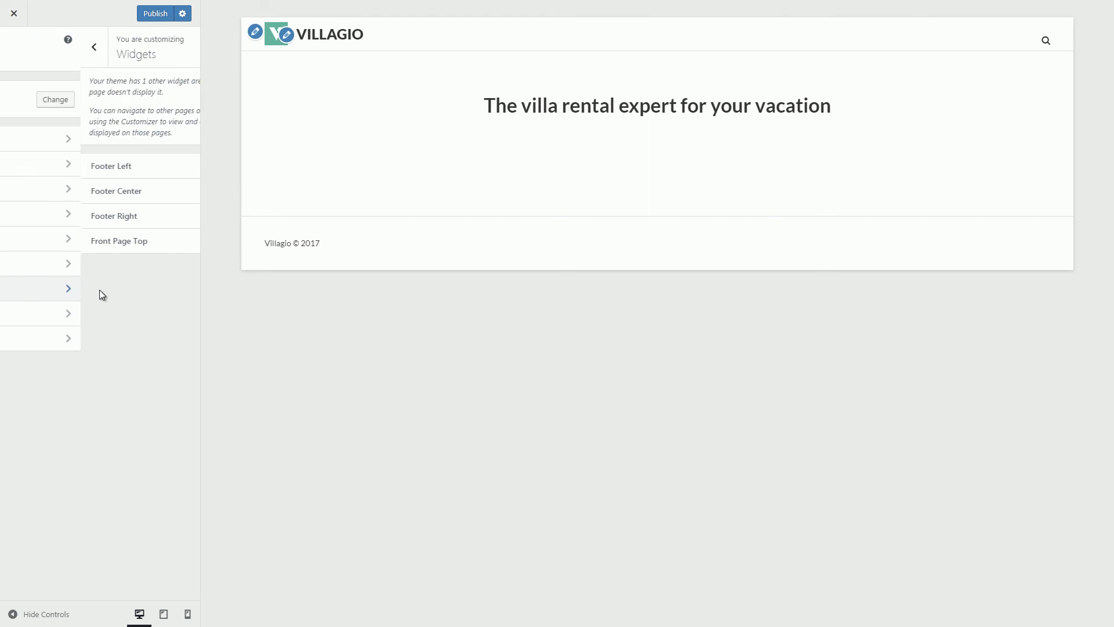
{"action": "left_click", "coordinate": [107, 247]}
{"action": "left_click", "coordinate": [157, 116]}
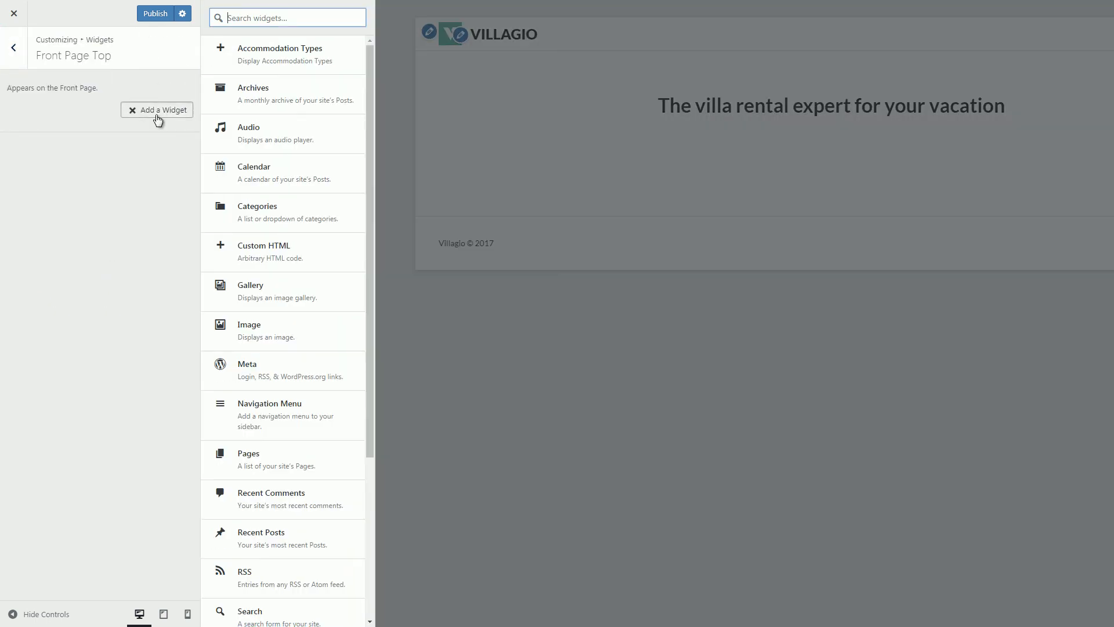
{"action": "left_click", "coordinate": [250, 48]}
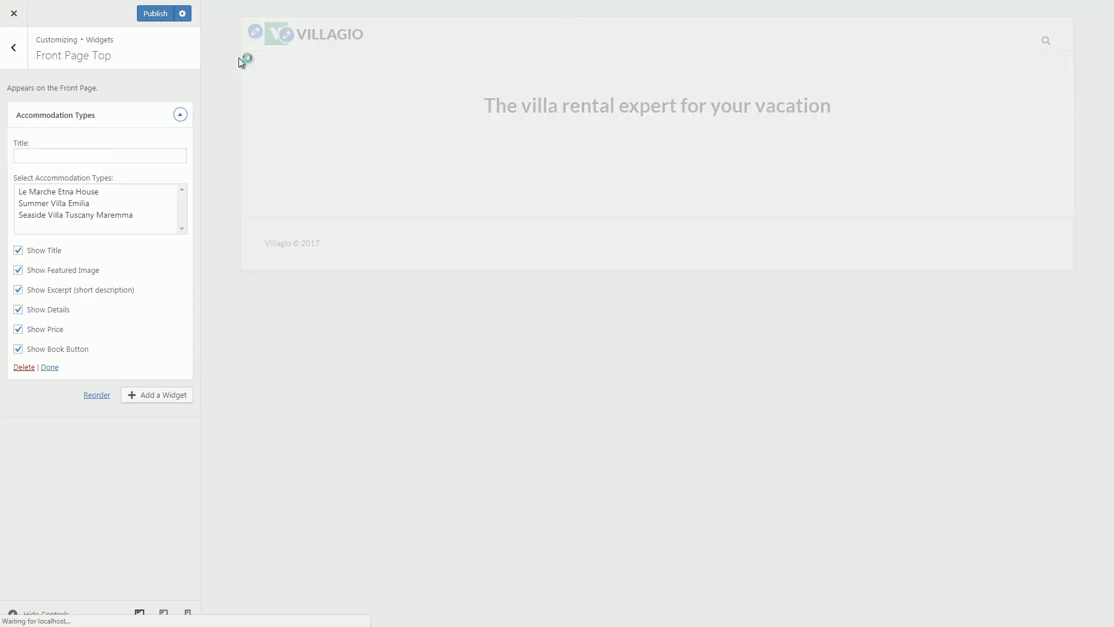
{"action": "left_click_drag", "start_coordinate": [132, 186], "coordinate": [127, 212]}
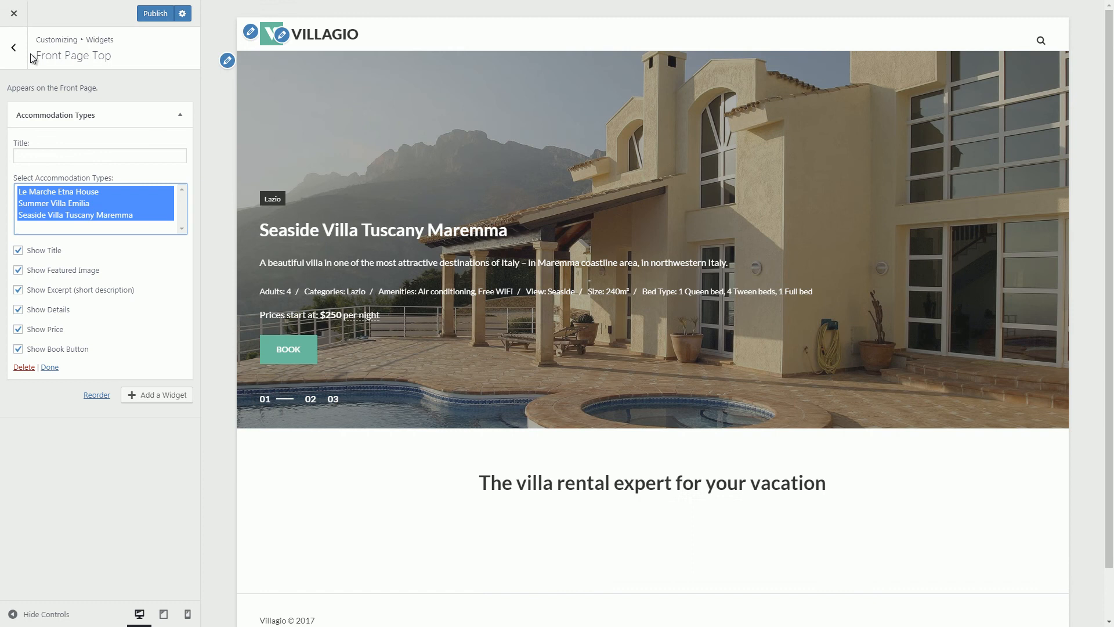
{"action": "left_click", "coordinate": [23, 58]}
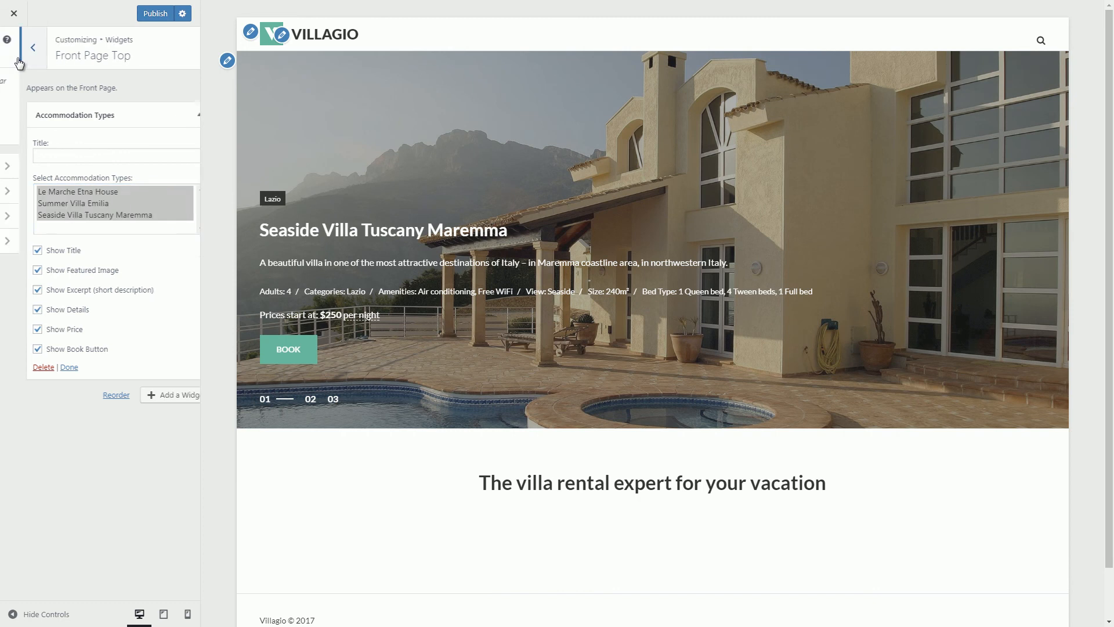
{"action": "left_click", "coordinate": [19, 62]}
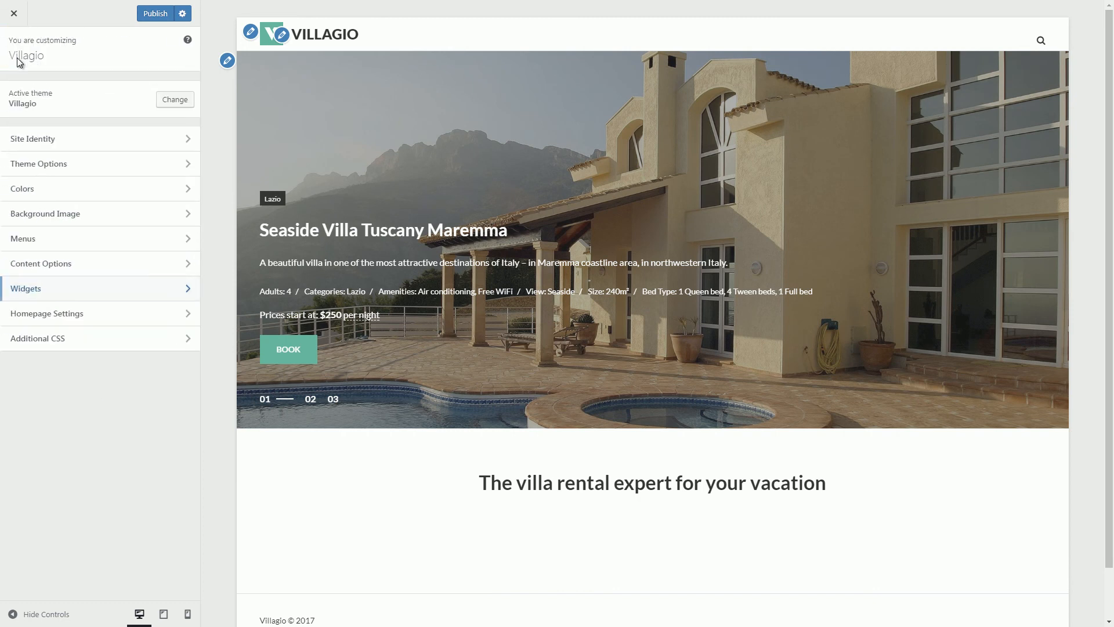
Enable the Front Page slideshow in Theme Options, glance at Colors, and open the Menus section.
{"action": "left_click", "coordinate": [61, 165]}
{"action": "left_click", "coordinate": [12, 90]}
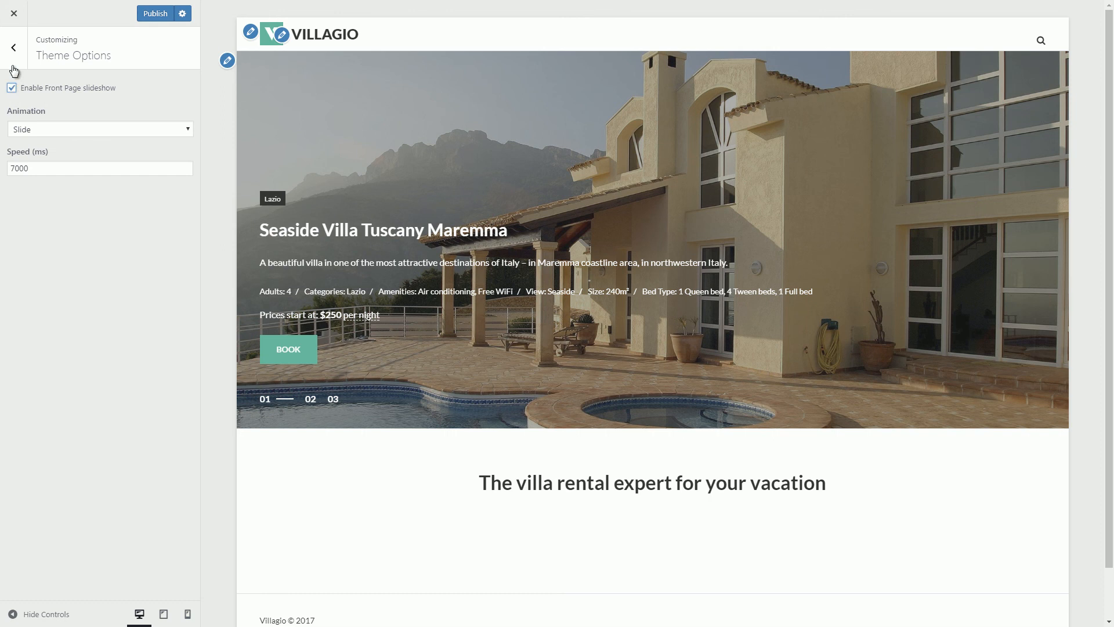
{"action": "left_click", "coordinate": [14, 69]}
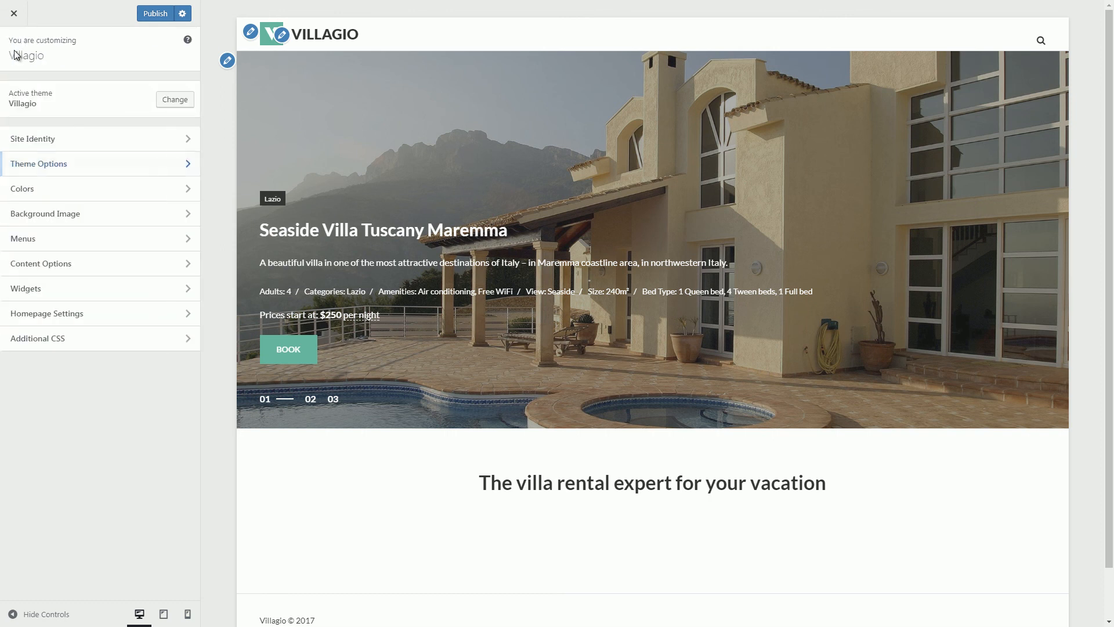
{"action": "left_click", "coordinate": [37, 186]}
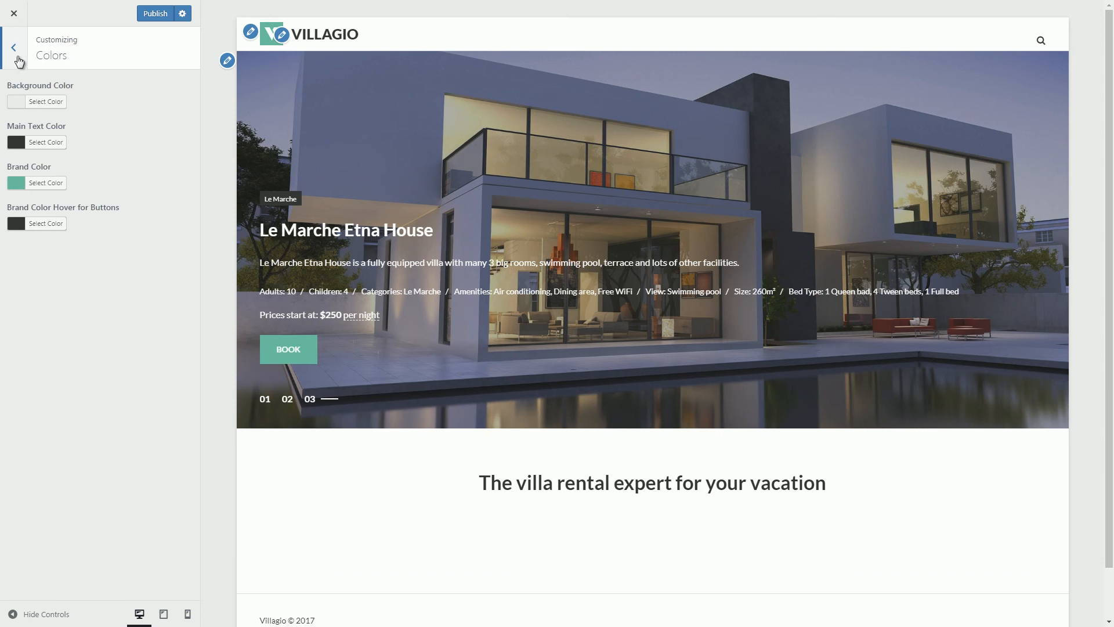
{"action": "left_click", "coordinate": [18, 59]}
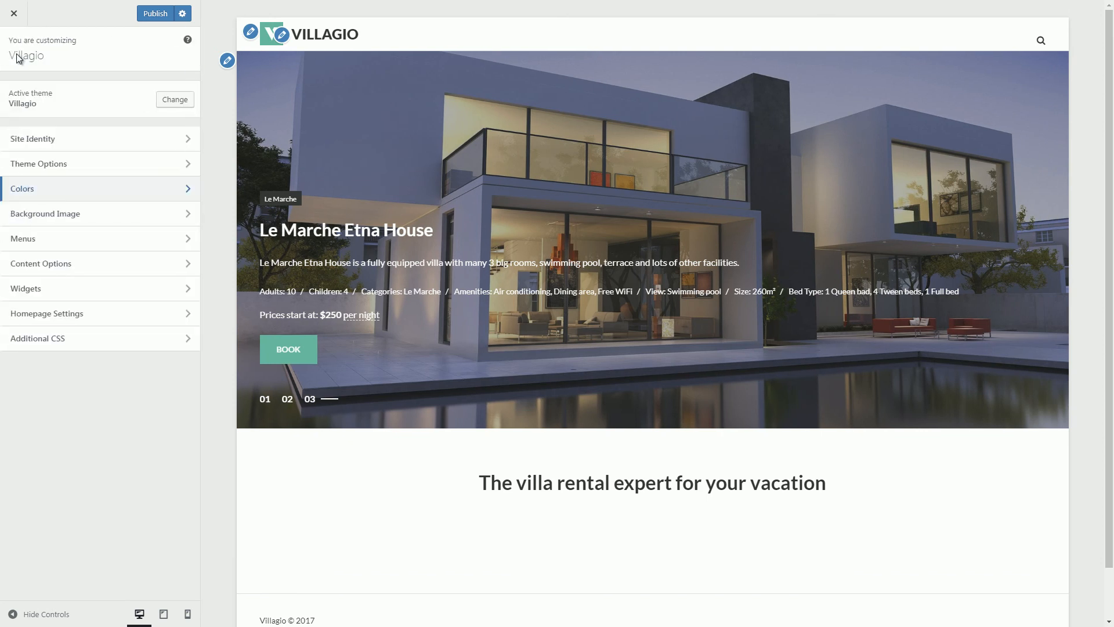
{"action": "left_click", "coordinate": [65, 235]}
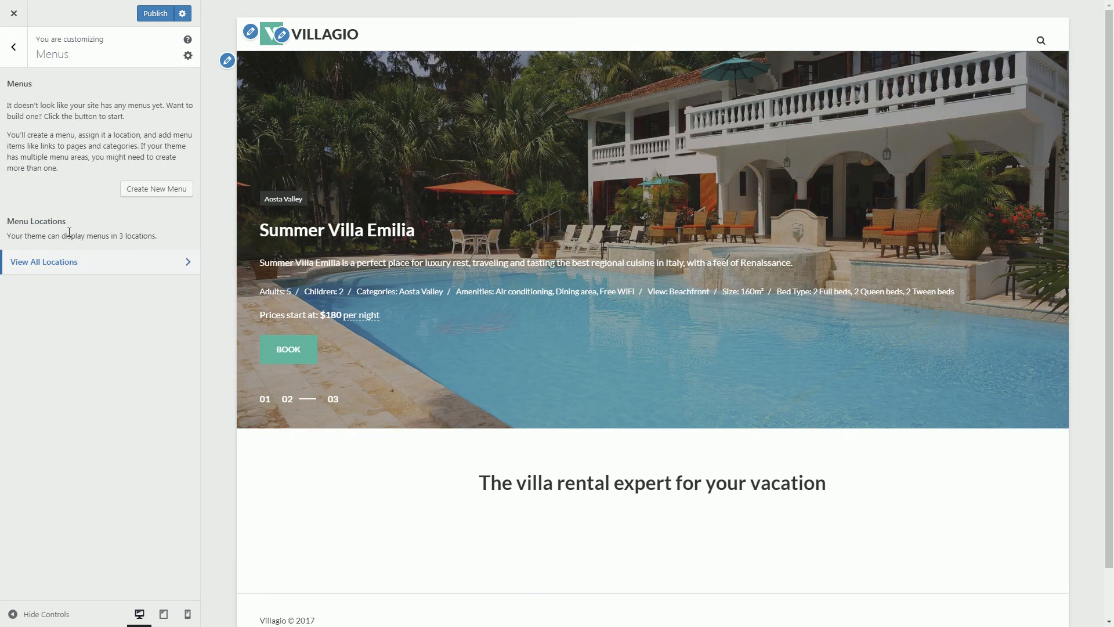
Create a menu for the Primary location and add a '#' custom link named Villas By Region.
{"action": "left_click", "coordinate": [139, 191]}
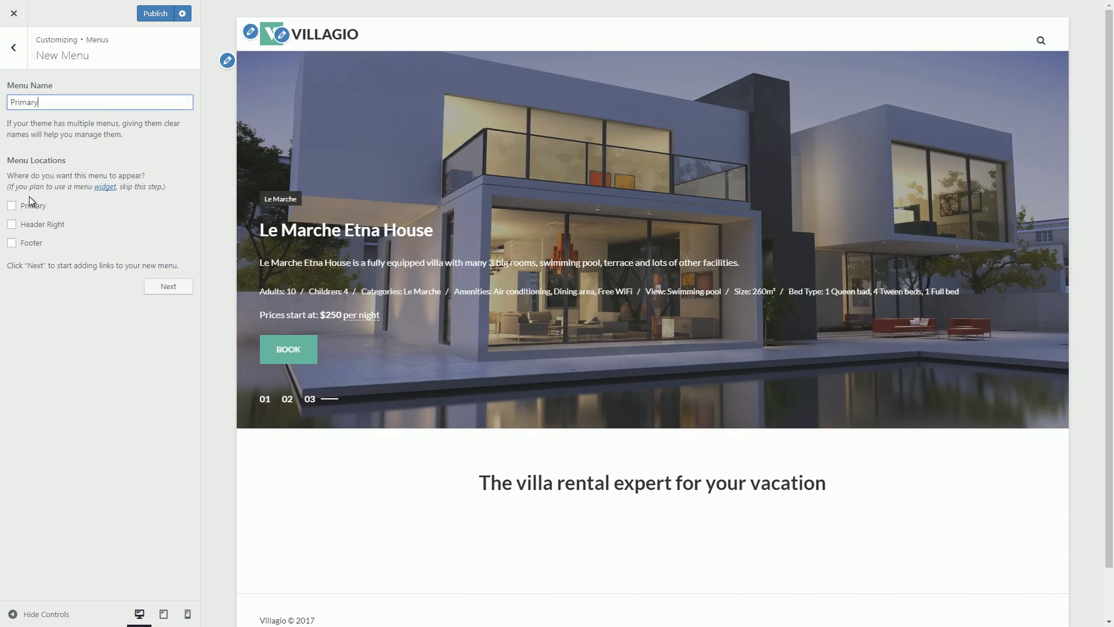
{"action": "left_click", "coordinate": [12, 207]}
{"action": "left_click", "coordinate": [167, 287]}
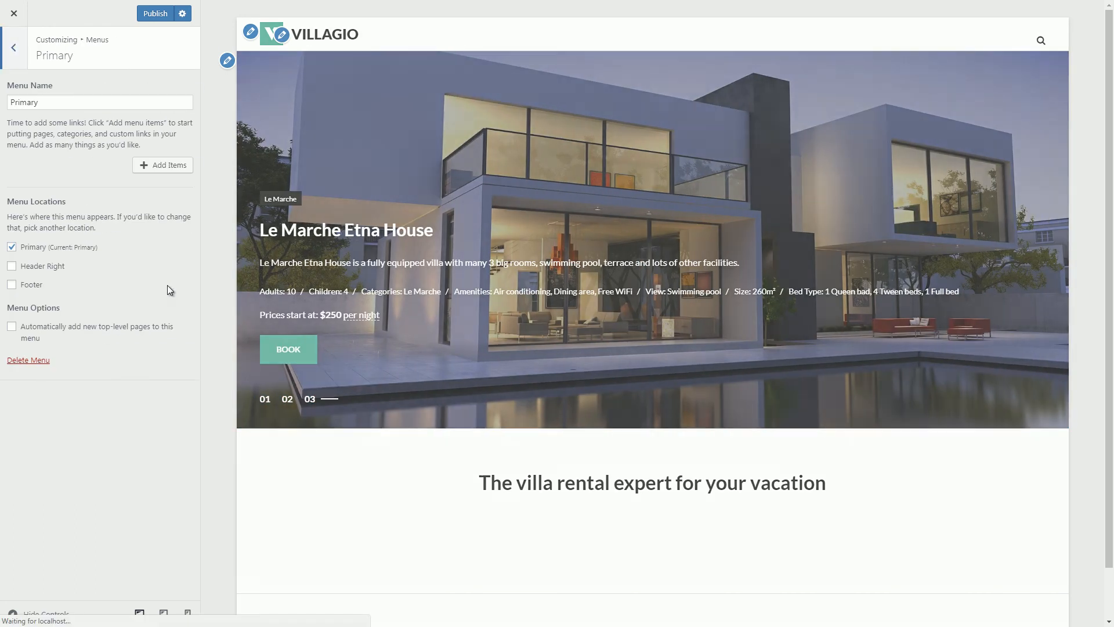
{"action": "left_click", "coordinate": [166, 166]}
{"action": "left_click", "coordinate": [279, 74]}
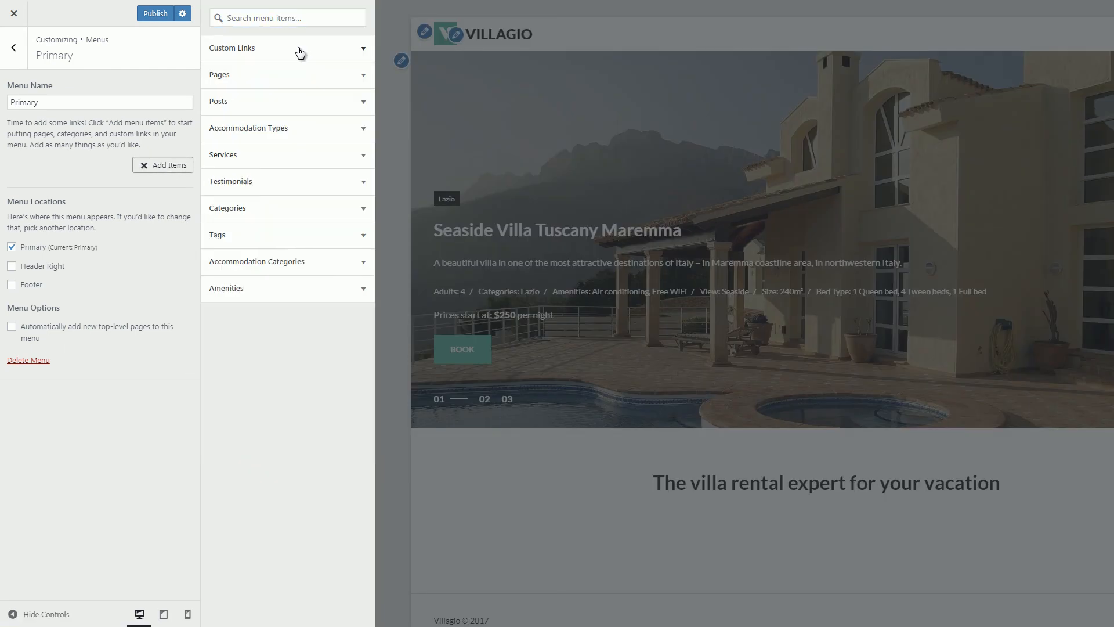
{"action": "left_click", "coordinate": [295, 56]}
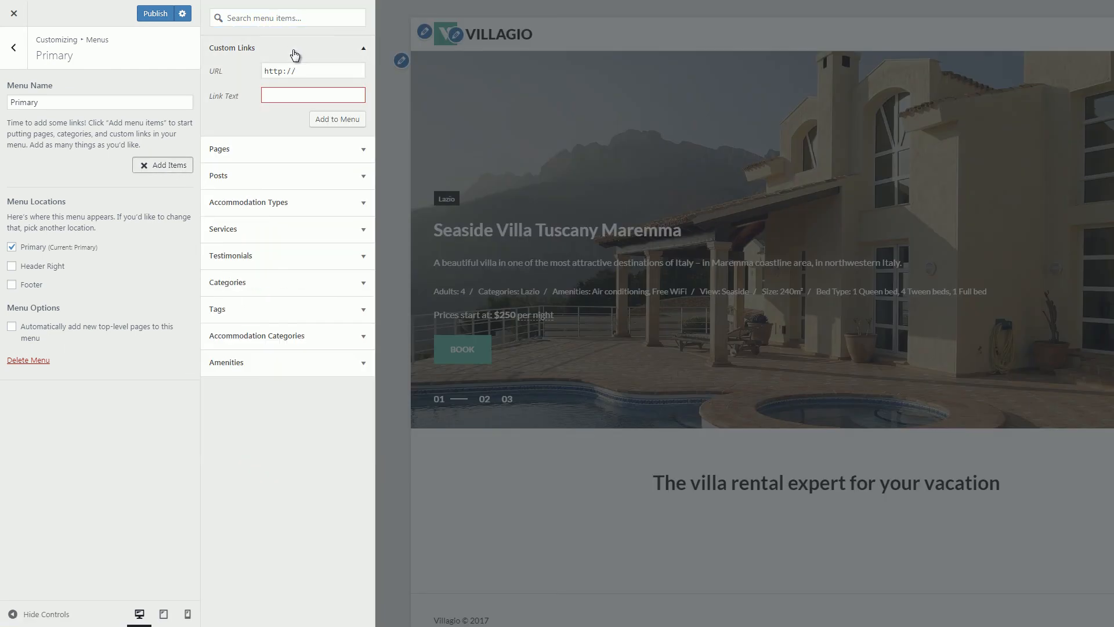
{"action": "left_click_drag", "start_coordinate": [301, 71], "coordinate": [221, 74]}
{"action": "type", "text": "#"}
{"action": "left_click", "coordinate": [277, 98]}
{"action": "type", "text": "Villas By Region"}
{"action": "left_click", "coordinate": [318, 119]}
Add the Aosta Valley, Lazio and Le Marche regions, nested under Villas By Region.
{"action": "left_click", "coordinate": [325, 335]}
{"action": "left_click", "coordinate": [326, 290]}
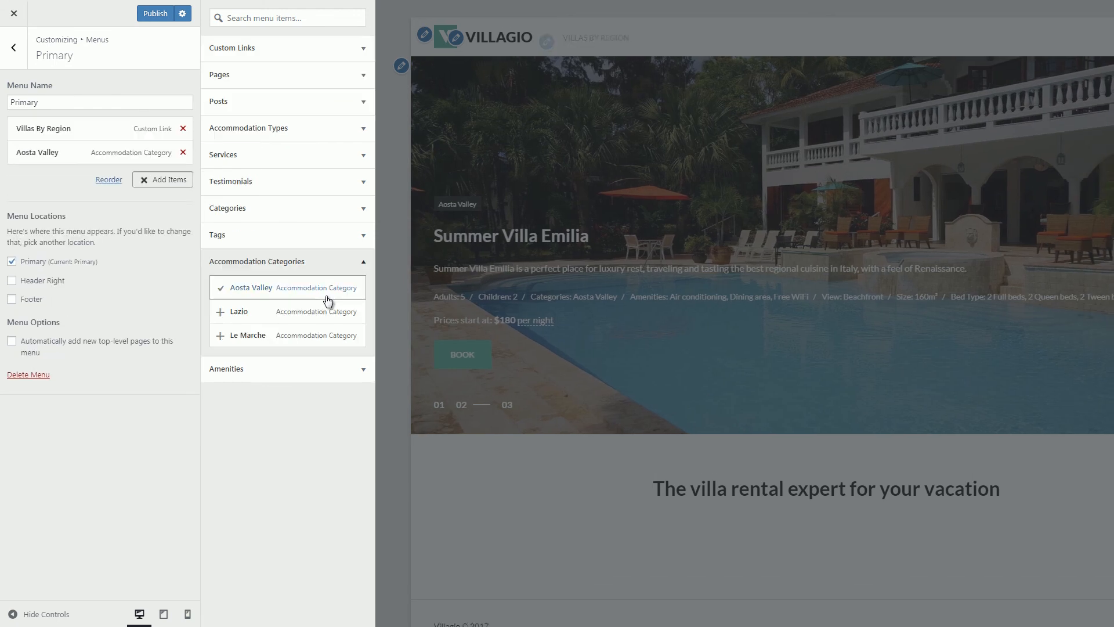
{"action": "left_click", "coordinate": [327, 311]}
{"action": "left_click", "coordinate": [332, 336]}
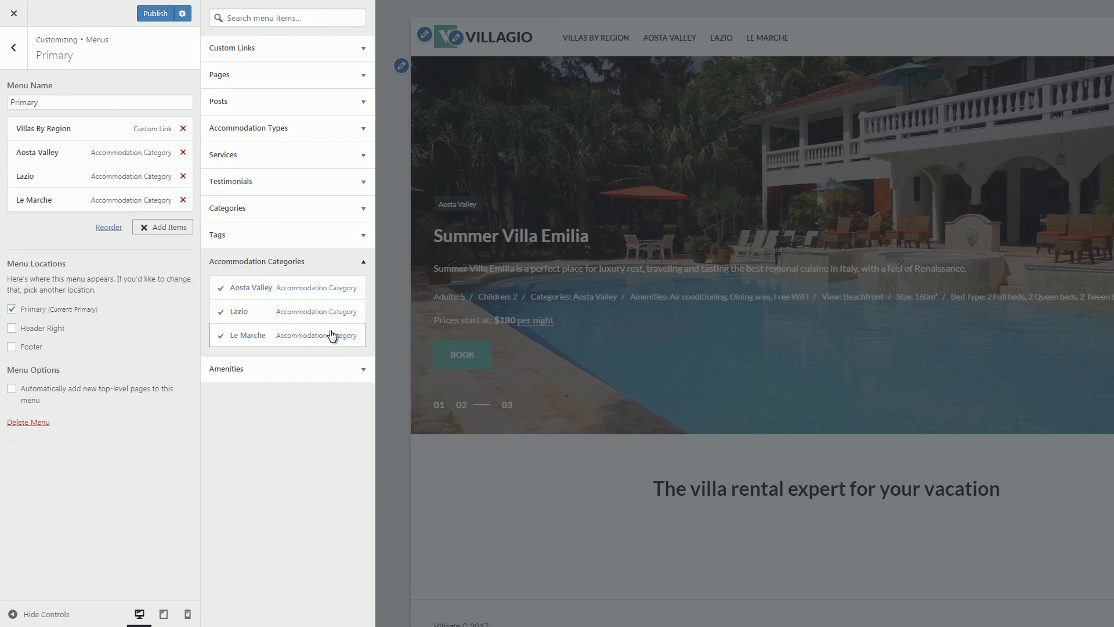
{"action": "left_click_drag", "start_coordinate": [55, 151], "coordinate": [93, 201]}
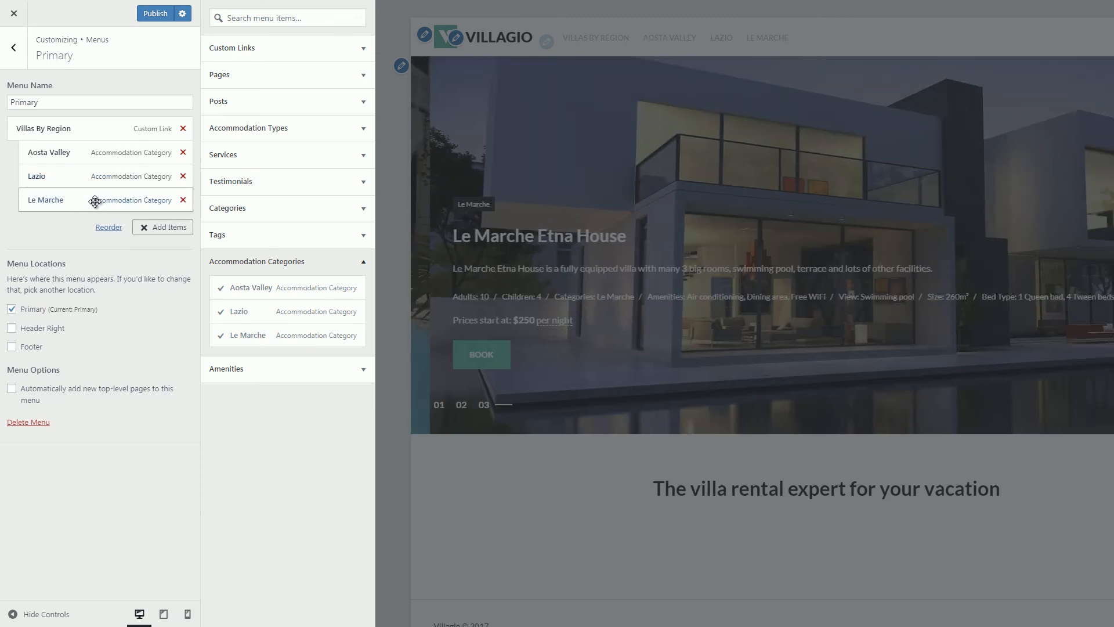
Add Services, Activities with its three tour pages, and News, placing Activities below Services.
{"action": "left_click", "coordinate": [313, 77]}
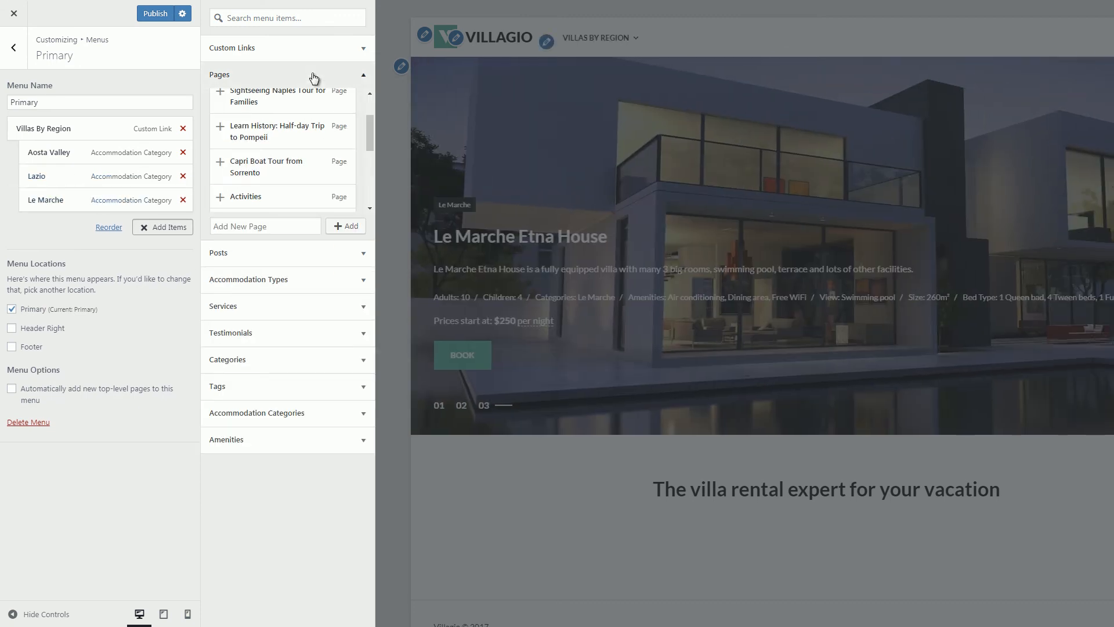
{"action": "scroll", "coordinate": [291, 159], "scroll_direction": "up", "scroll_amount": 2}
{"action": "left_click", "coordinate": [296, 126]}
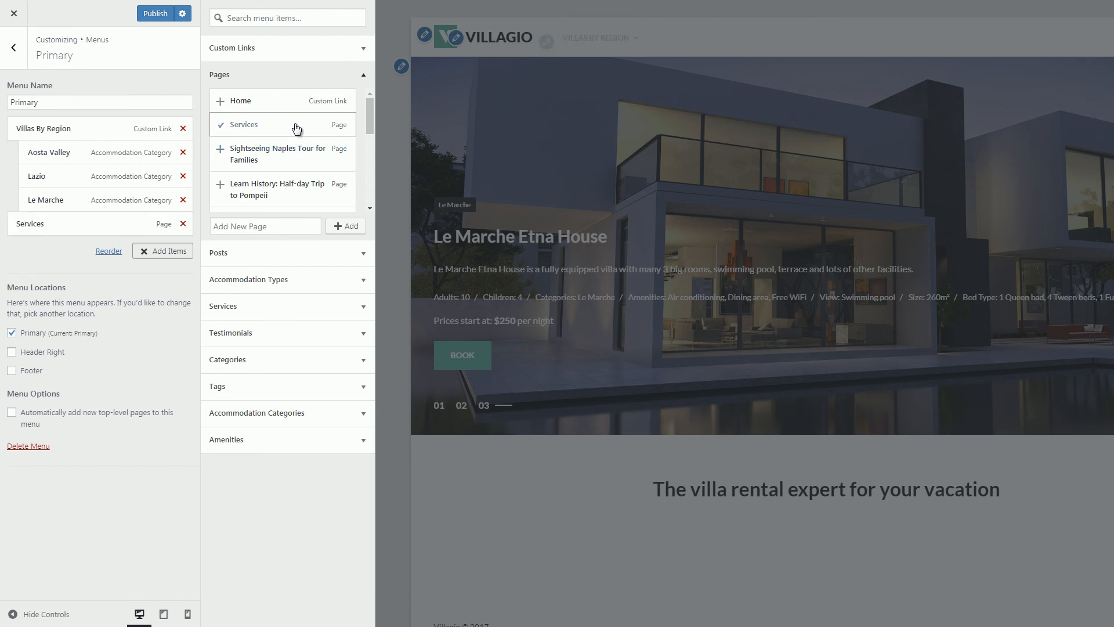
{"action": "left_click", "coordinate": [299, 160]}
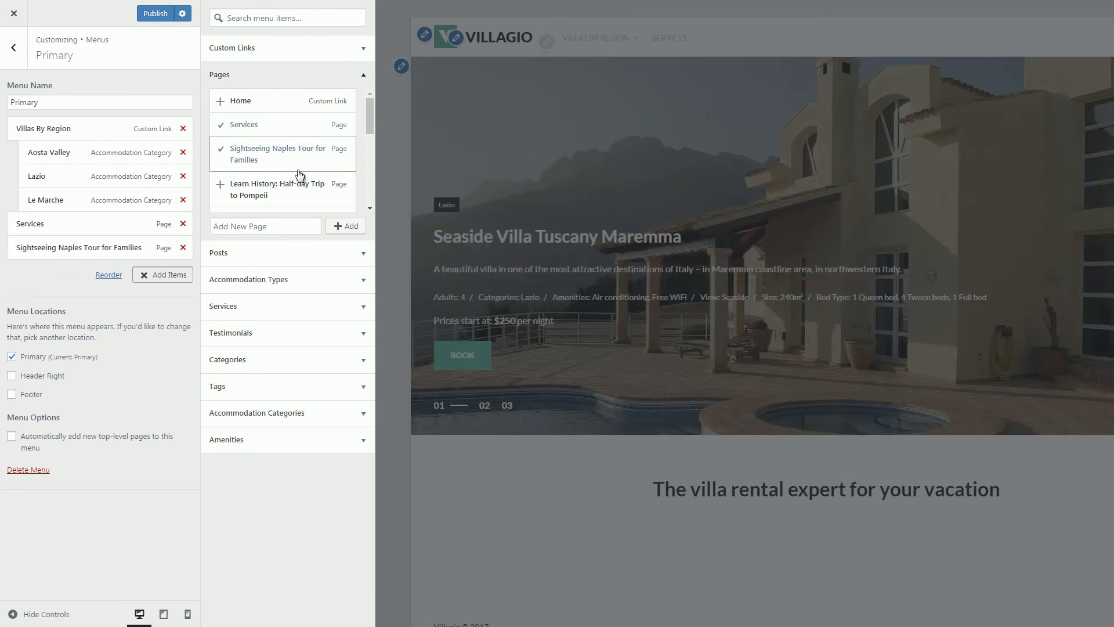
{"action": "left_click", "coordinate": [304, 189]}
{"action": "scroll", "coordinate": [303, 191], "scroll_direction": "down", "scroll_amount": 2}
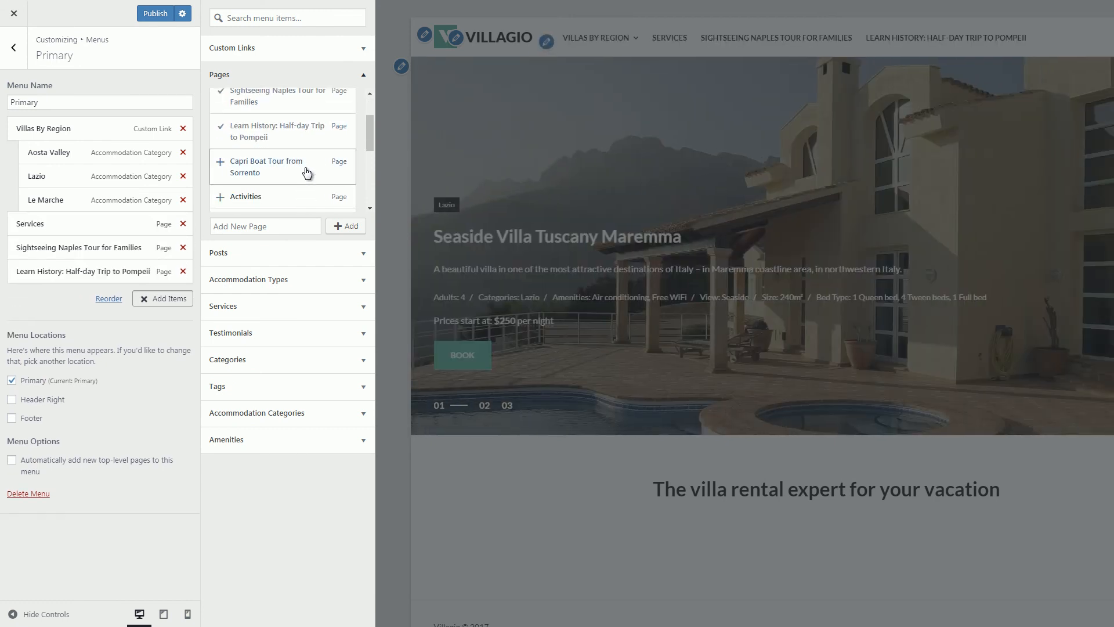
{"action": "left_click", "coordinate": [307, 173]}
{"action": "scroll", "coordinate": [306, 171], "scroll_direction": "down", "scroll_amount": 2}
{"action": "left_click", "coordinate": [315, 140]}
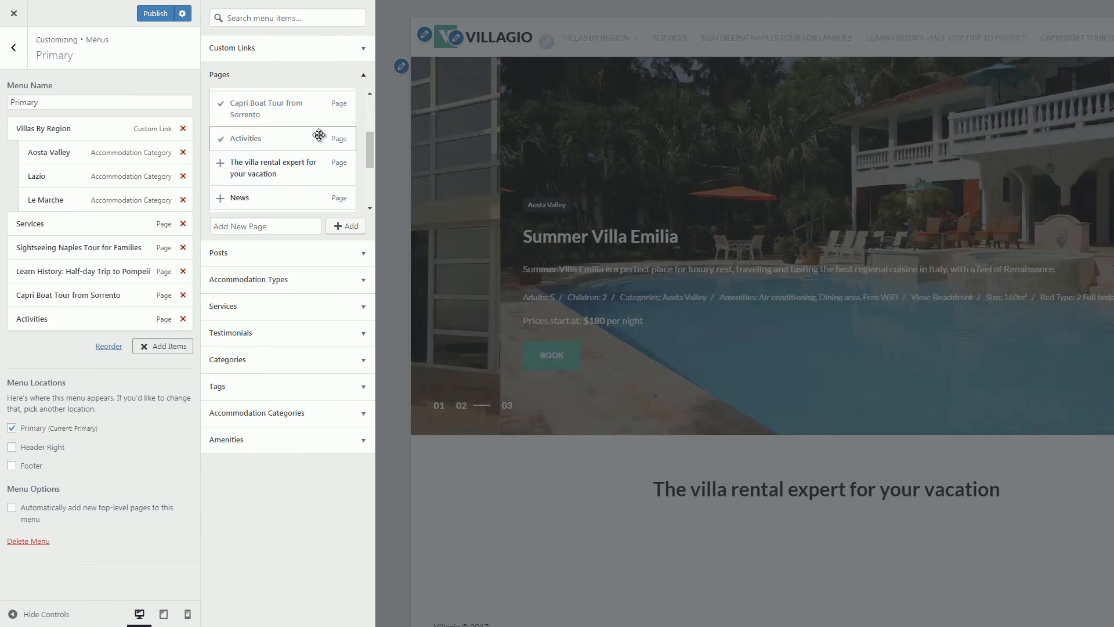
{"action": "left_click_drag", "start_coordinate": [101, 322], "coordinate": [116, 346]}
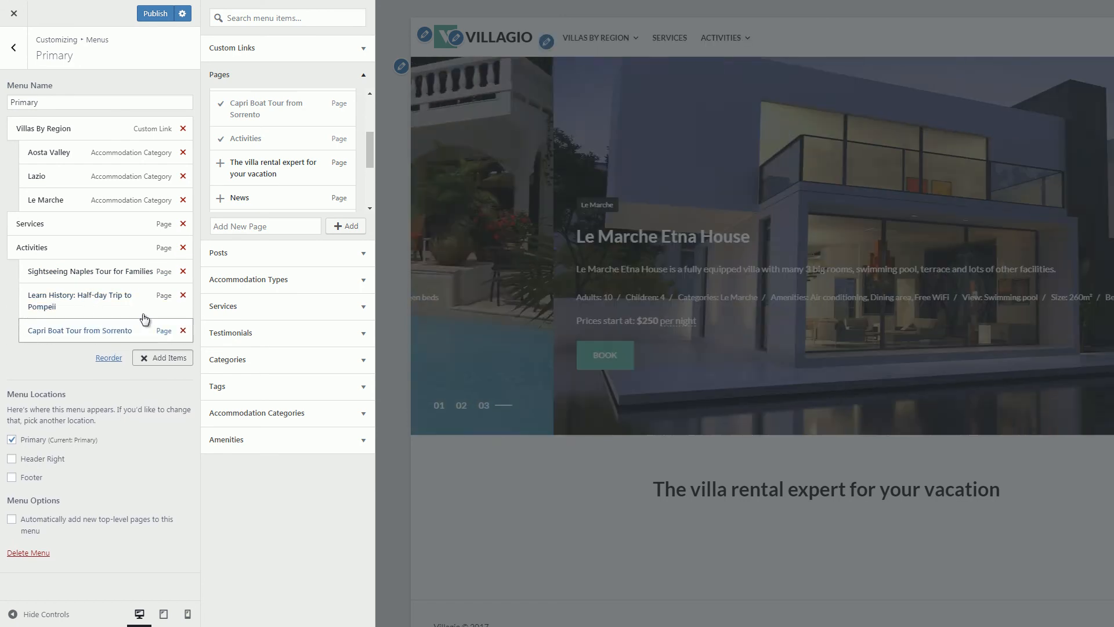
{"action": "left_click", "coordinate": [273, 198]}
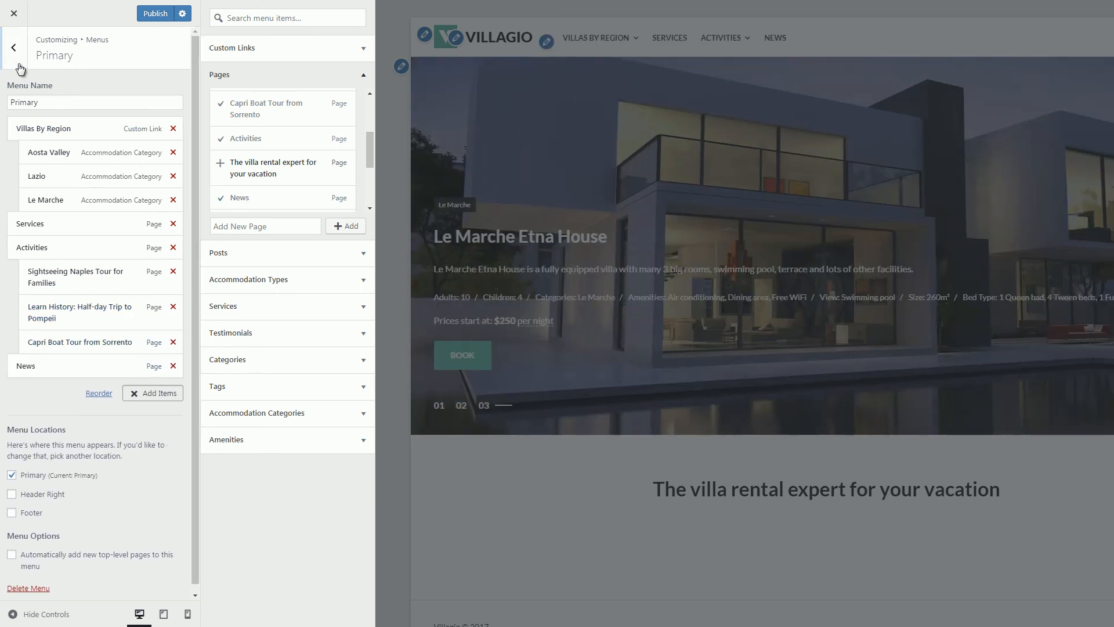
{"action": "left_click", "coordinate": [20, 69]}
Create a new menu named Social assigned to the Header Right location.
{"action": "left_click", "coordinate": [163, 149]}
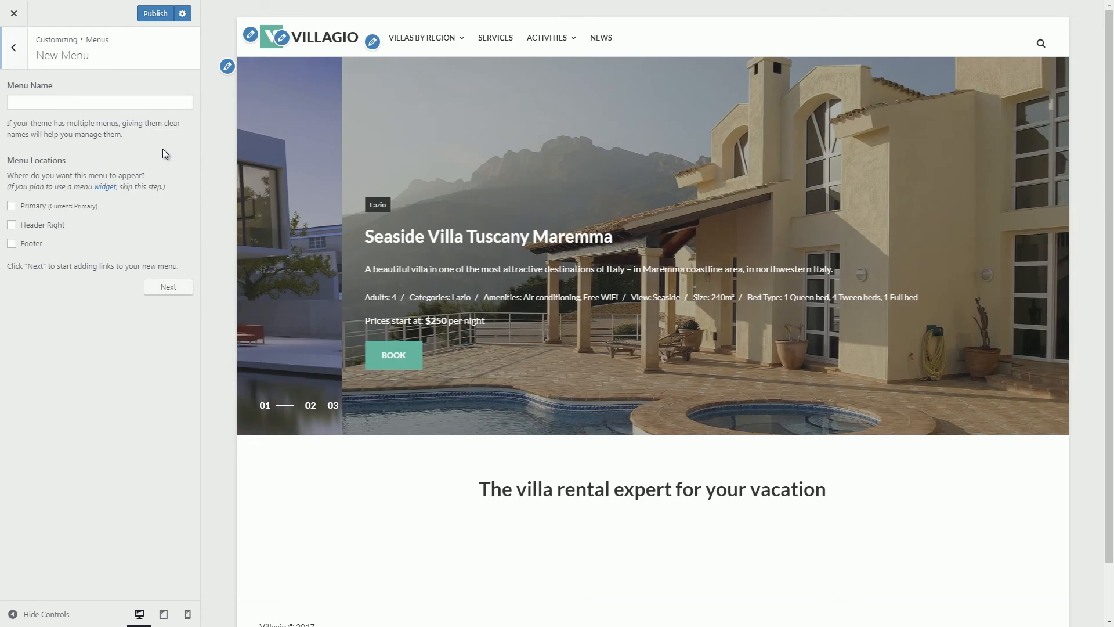
{"action": "left_click", "coordinate": [153, 106]}
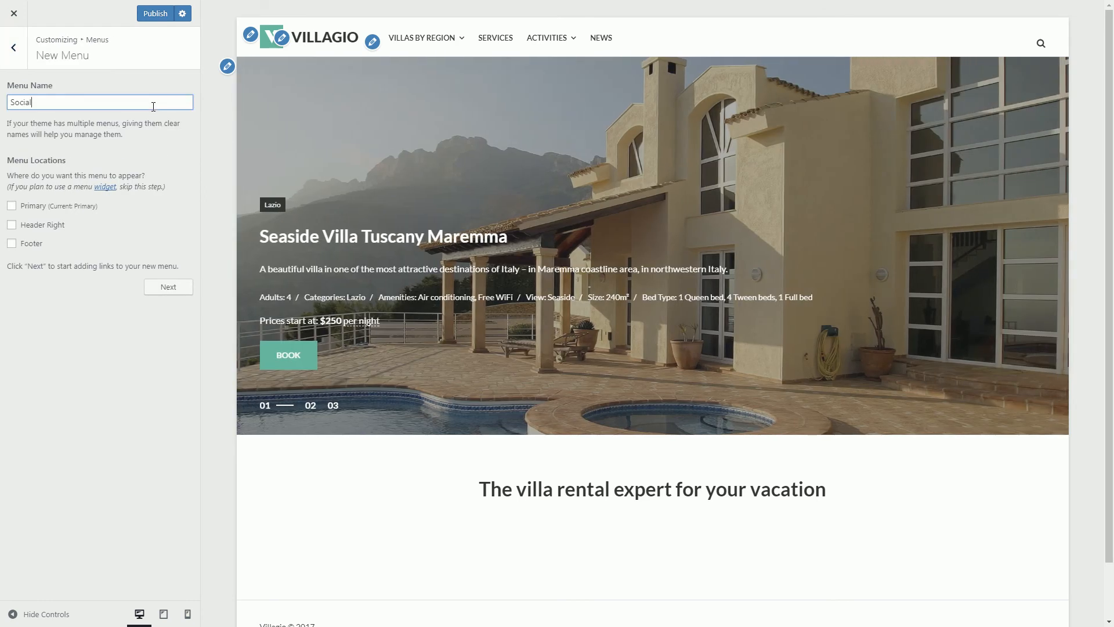
{"action": "left_click", "coordinate": [63, 225]}
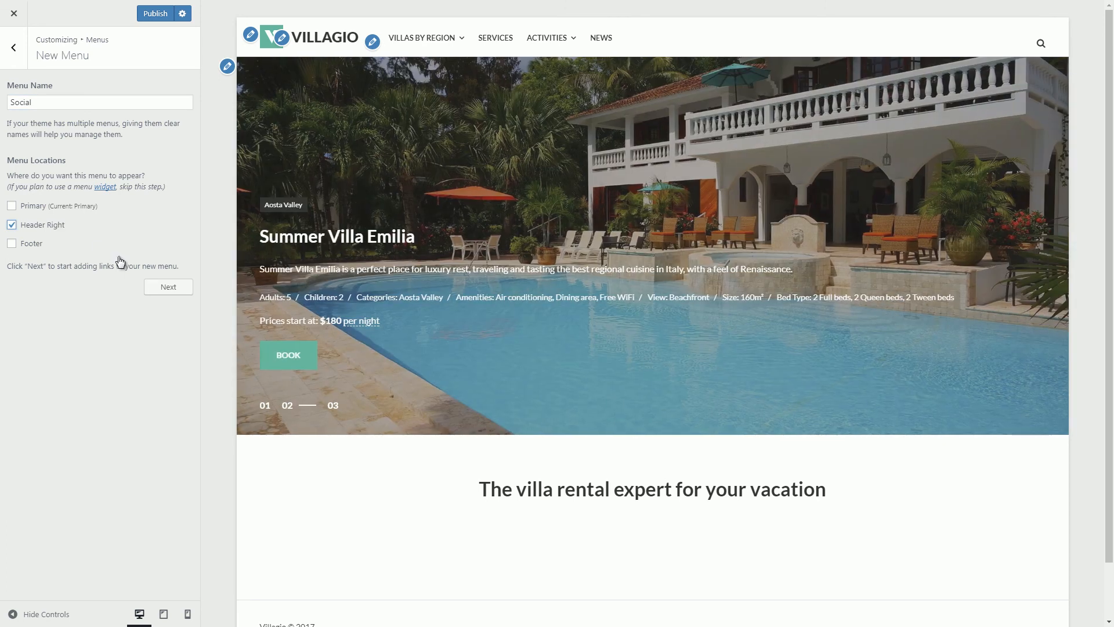
{"action": "left_click", "coordinate": [168, 288]}
Add a Tripadvisor custom link with the pasted Tripadvisor address.
{"action": "left_click", "coordinate": [162, 162]}
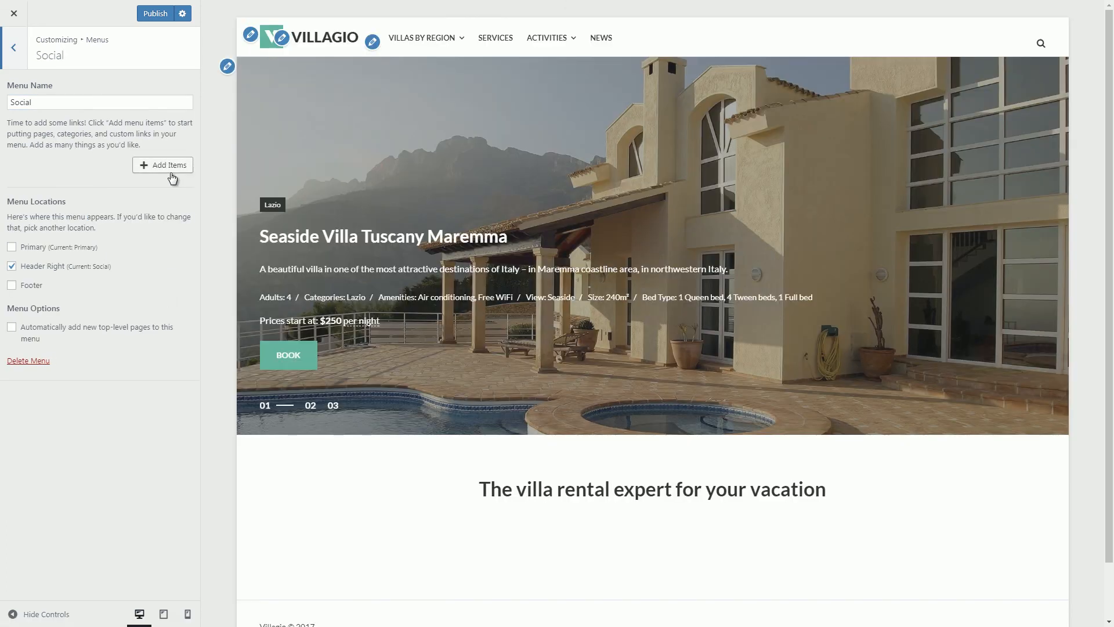
{"action": "left_click_drag", "start_coordinate": [302, 70], "coordinate": [244, 71]}
{"action": "type", "text": "https://www.tripadvisor.com/"}
{"action": "key", "text": "Tab"}
{"action": "type", "text": "Tripadvisor"}
{"action": "left_click", "coordinate": [335, 120]}
Add a Facebook custom link with the pasted Facebook address.
{"action": "left_click_drag", "start_coordinate": [265, 71], "coordinate": [357, 73]}
{"action": "type", "text": "http://facebook.com"}
{"action": "left_click", "coordinate": [277, 89]}
{"action": "type", "text": "Facebook"}
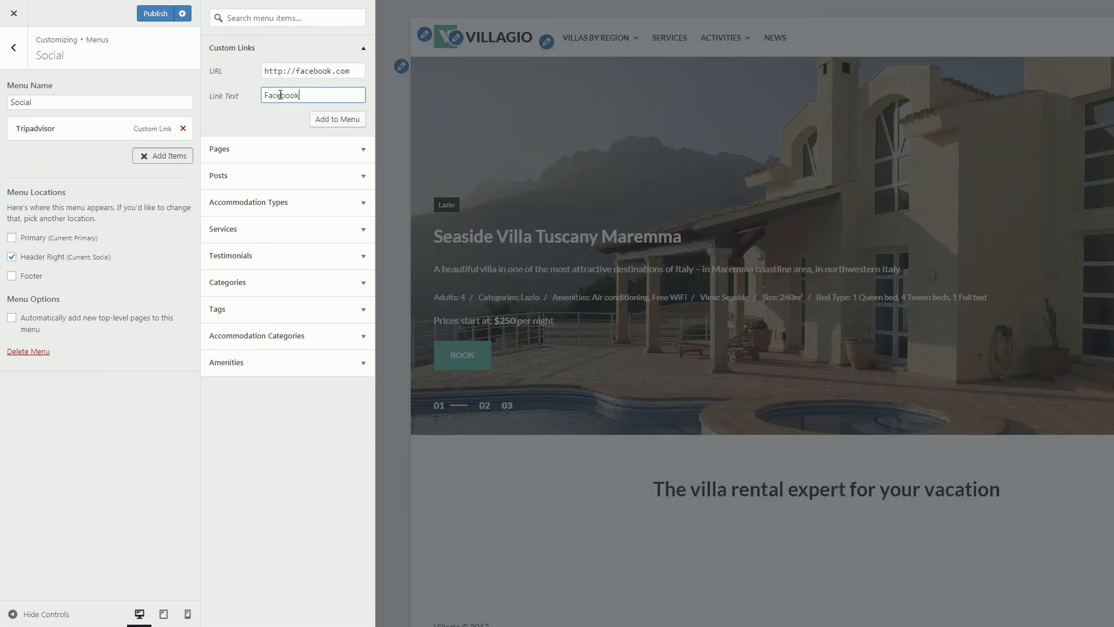
{"action": "left_click", "coordinate": [325, 119]}
{"action": "left_click", "coordinate": [13, 58]}
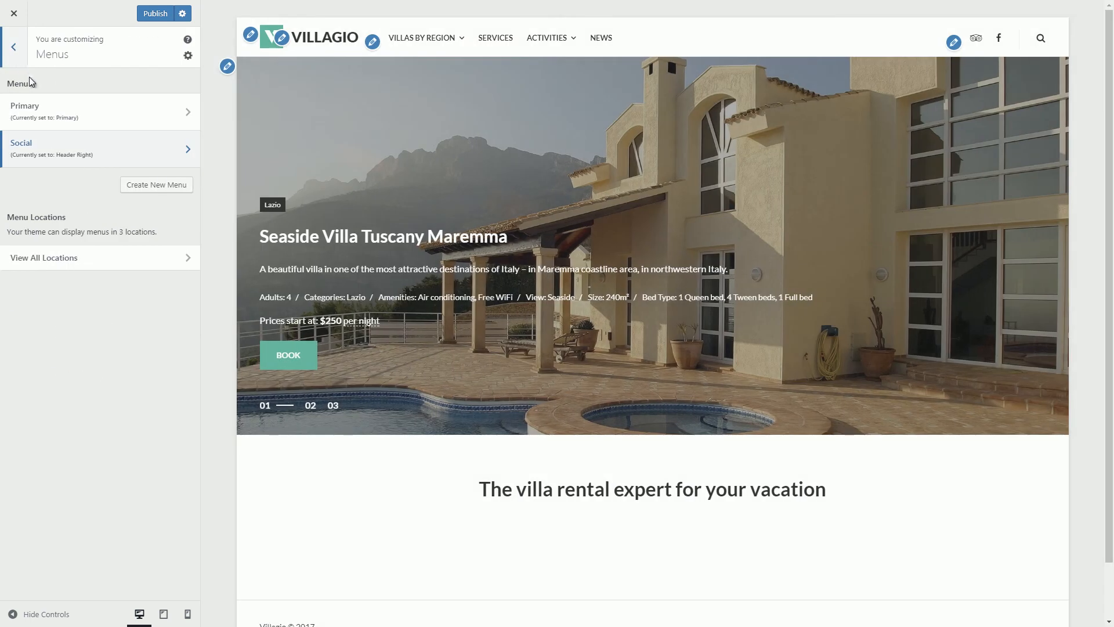
{"action": "left_click", "coordinate": [162, 184]}
Create a new menu named Footer assigned to the Footer location.
{"action": "left_click", "coordinate": [101, 102]}
{"action": "left_click", "coordinate": [18, 243]}
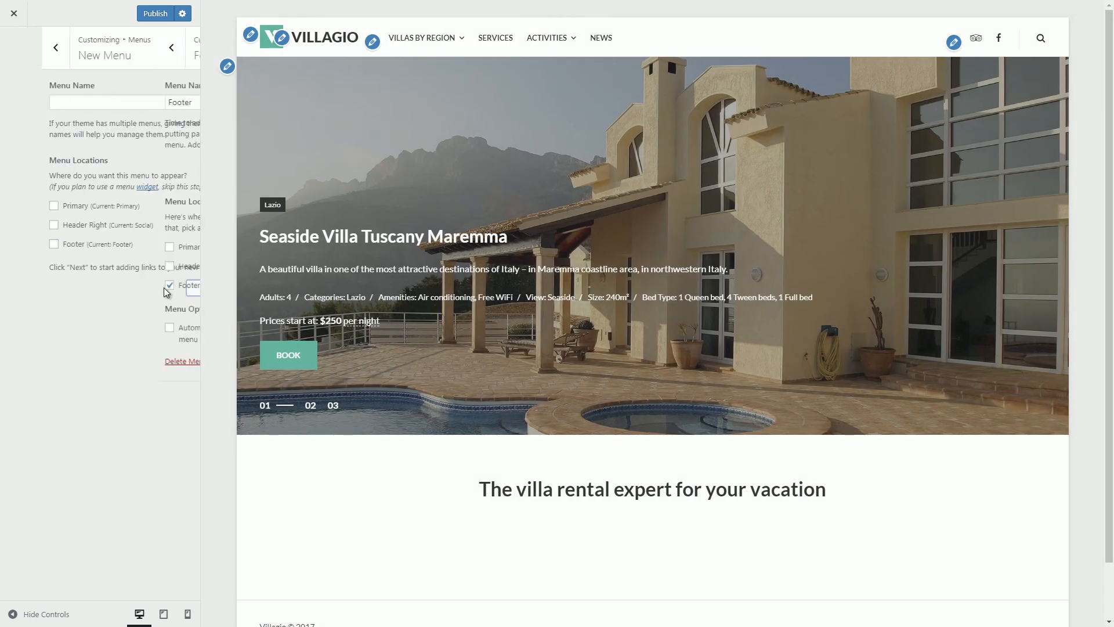
{"action": "left_click", "coordinate": [164, 287]}
Add a tel: custom link showing the phone number as its text.
{"action": "left_click", "coordinate": [165, 165]}
{"action": "left_click", "coordinate": [316, 71]}
{"action": "left_click_drag", "start_coordinate": [316, 73], "coordinate": [232, 82]}
{"action": "key", "text": "ctrl+v"}
{"action": "left_click", "coordinate": [269, 94]}
{"action": "left_click", "coordinate": [329, 121]}
Add a map custom link showing the street address as its text.
{"action": "left_click_drag", "start_coordinate": [307, 72], "coordinate": [246, 80]}
{"action": "key", "text": "ctrl+v"}
{"action": "left_click", "coordinate": [273, 92]}
{"action": "left_click", "coordinate": [337, 119]}
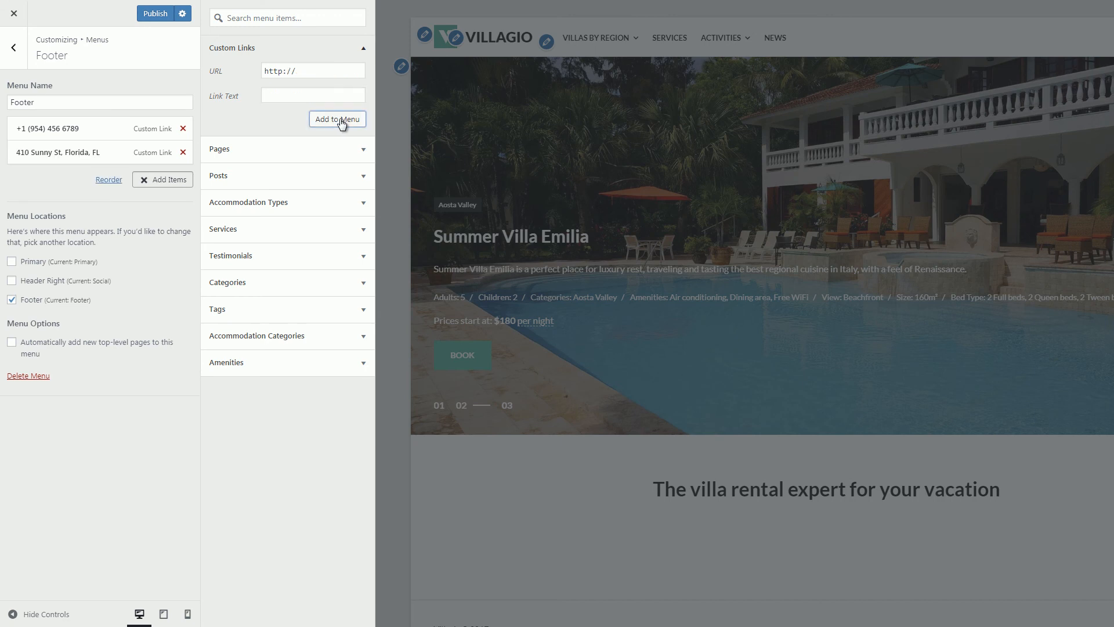
Publish all menu changes and exit the Customizer.
{"action": "left_click", "coordinate": [154, 13]}
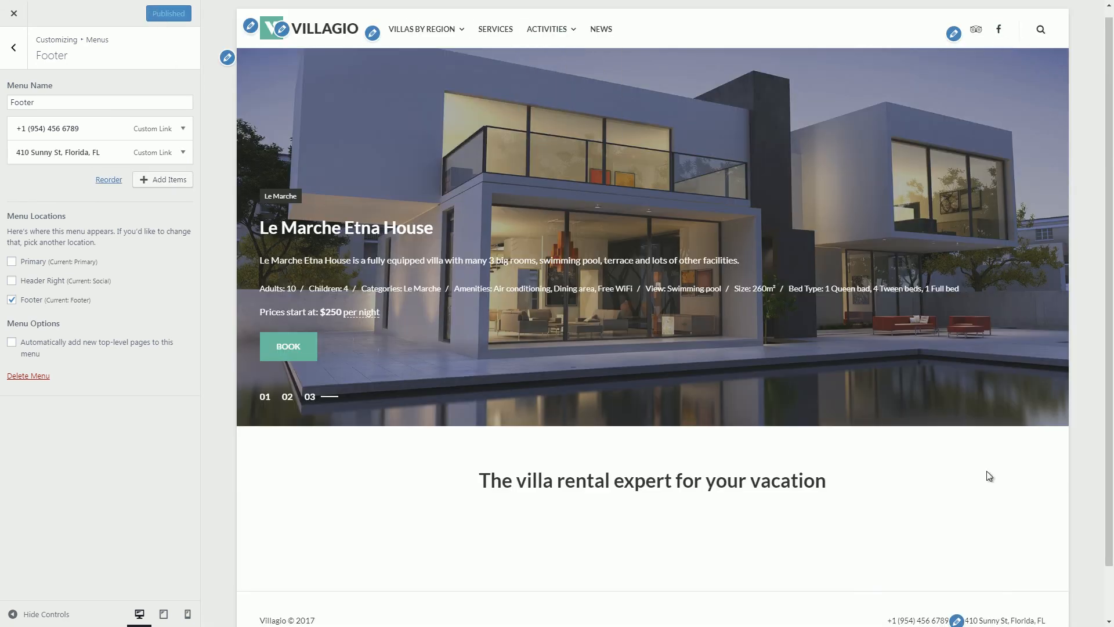
{"action": "scroll", "coordinate": [963, 604], "scroll_direction": "down", "scroll_amount": 1}
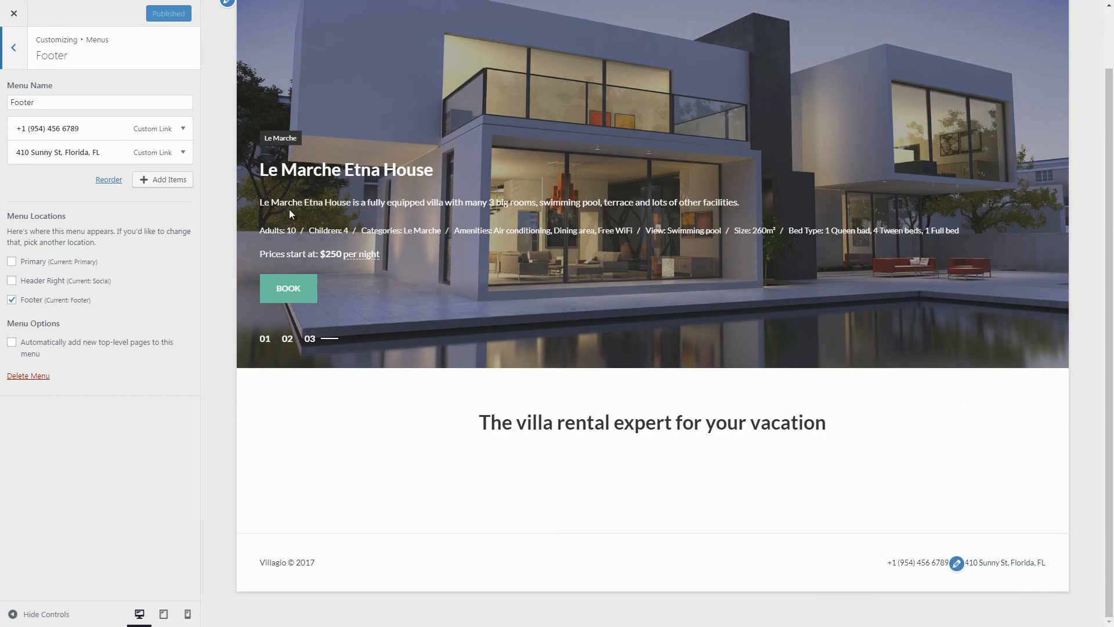
{"action": "left_click", "coordinate": [16, 18]}
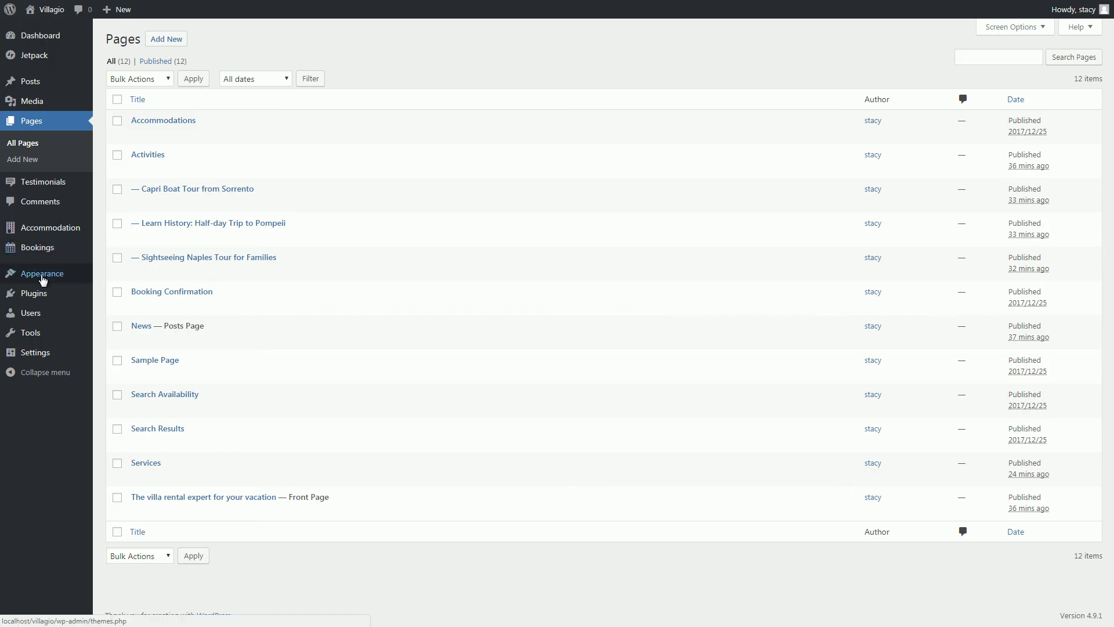
Delete the Archives and Search widgets from the Sidebar and place Search Availability at its top.
{"action": "mouse_move", "coordinate": [42, 280]}
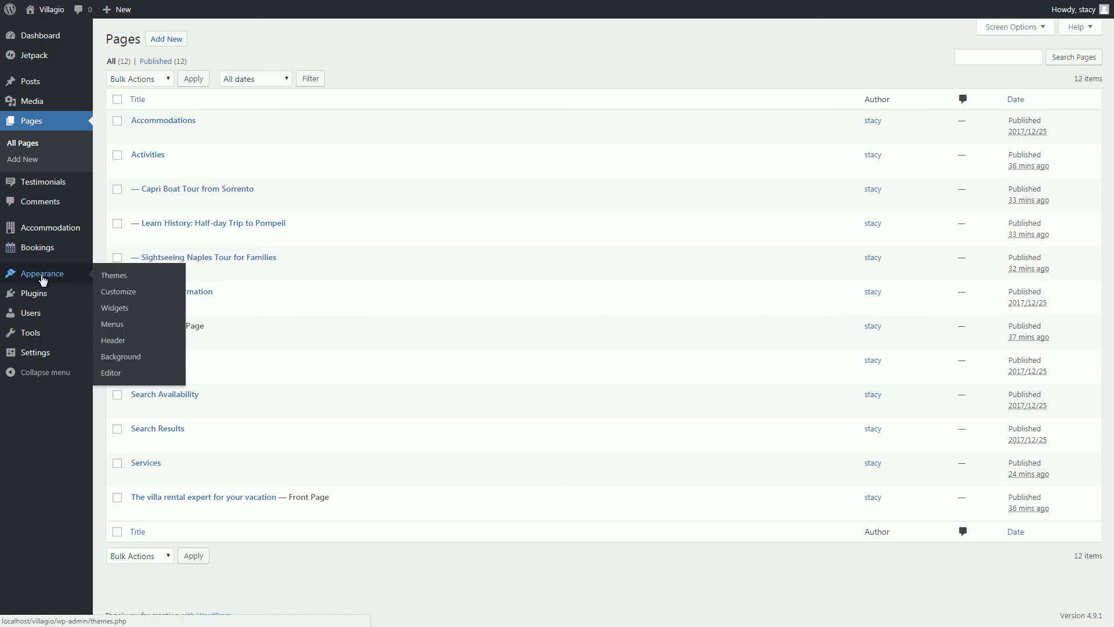
{"action": "left_click", "coordinate": [122, 310]}
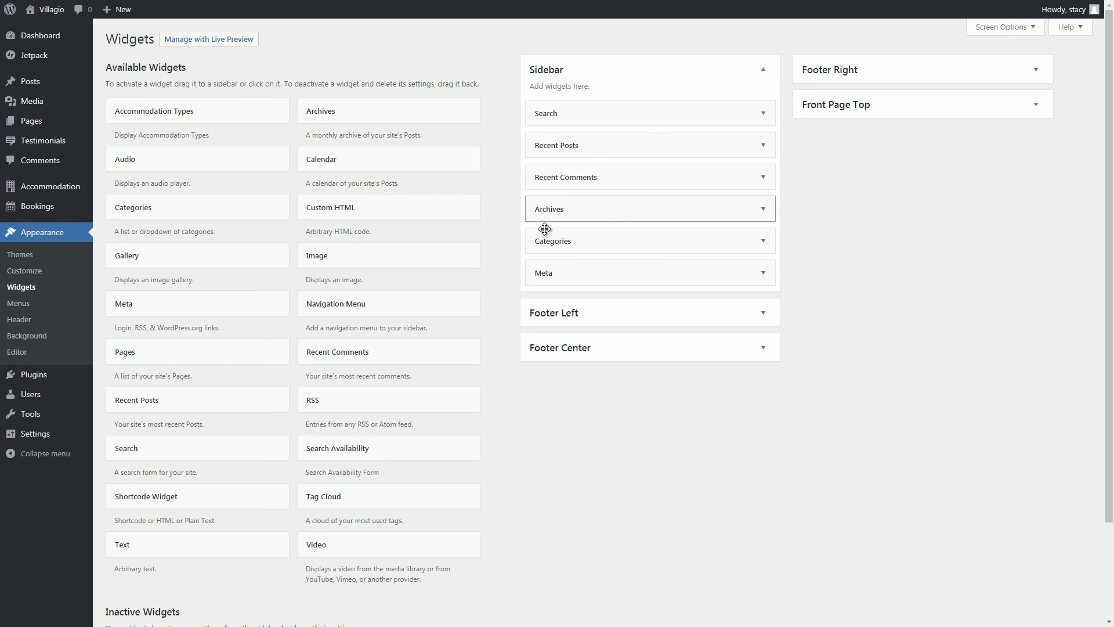
{"action": "left_click", "coordinate": [591, 209]}
{"action": "left_click", "coordinate": [555, 303]}
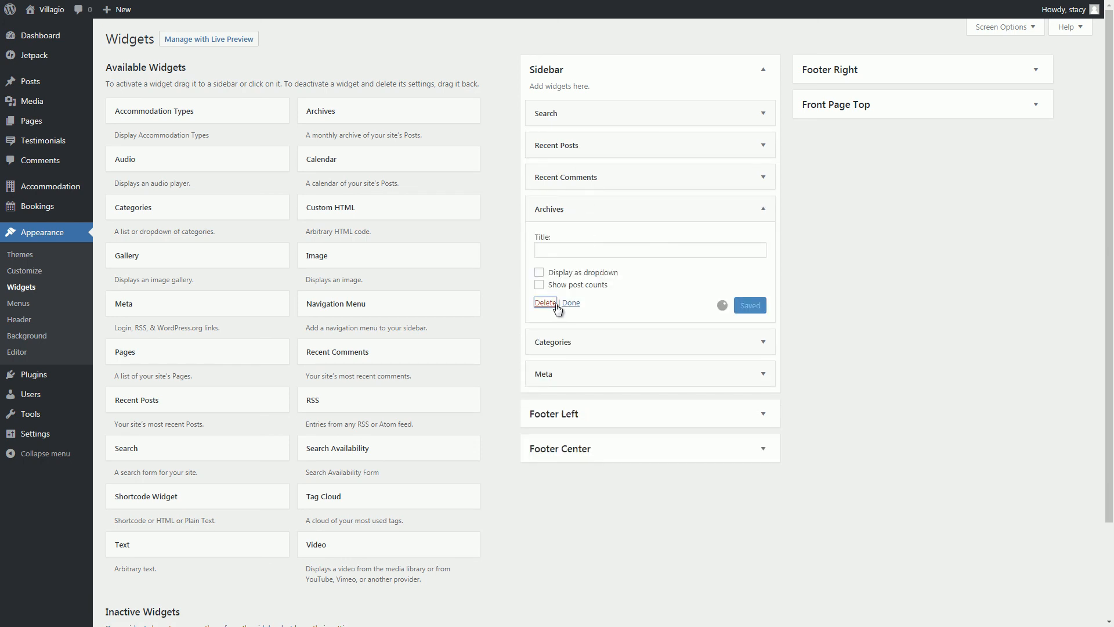
{"action": "left_click", "coordinate": [639, 119]}
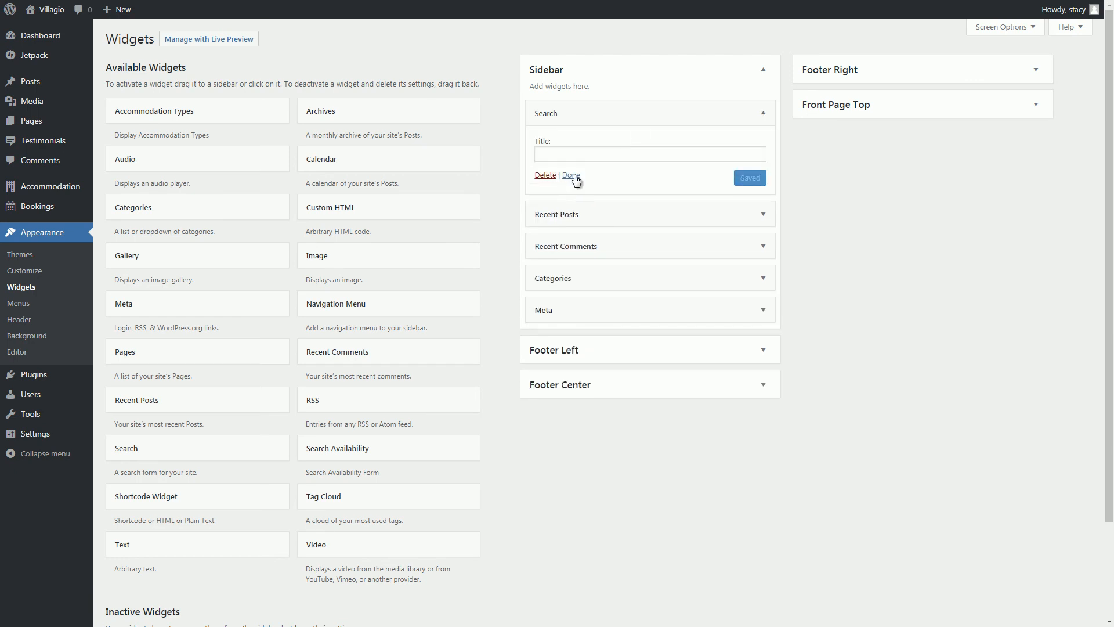
{"action": "left_click", "coordinate": [546, 176]}
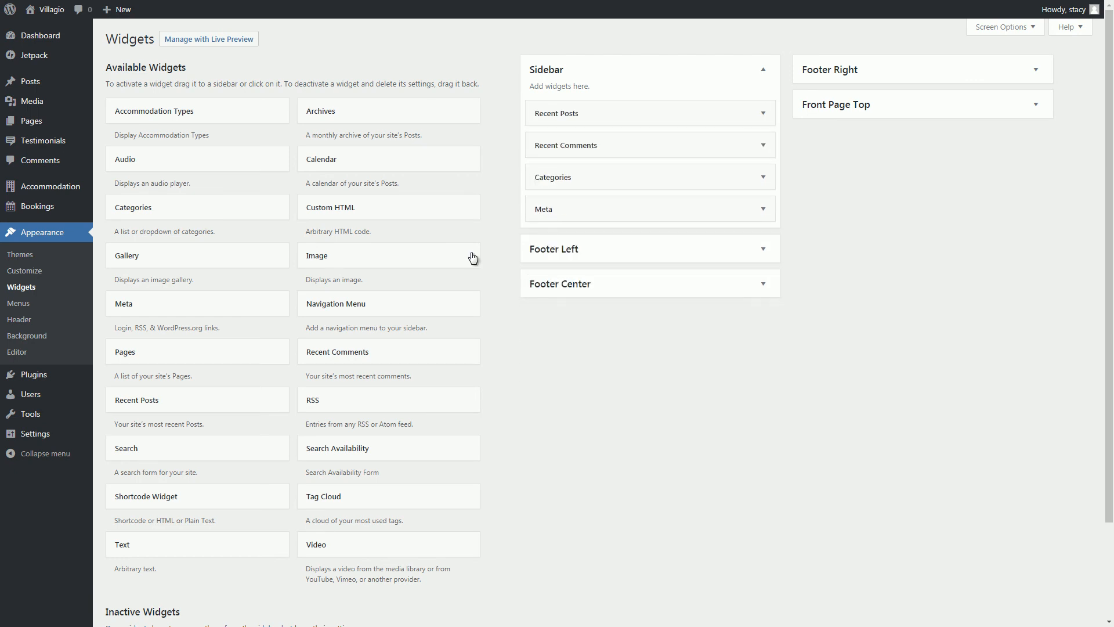
{"action": "left_click_drag", "start_coordinate": [385, 446], "coordinate": [627, 93]}
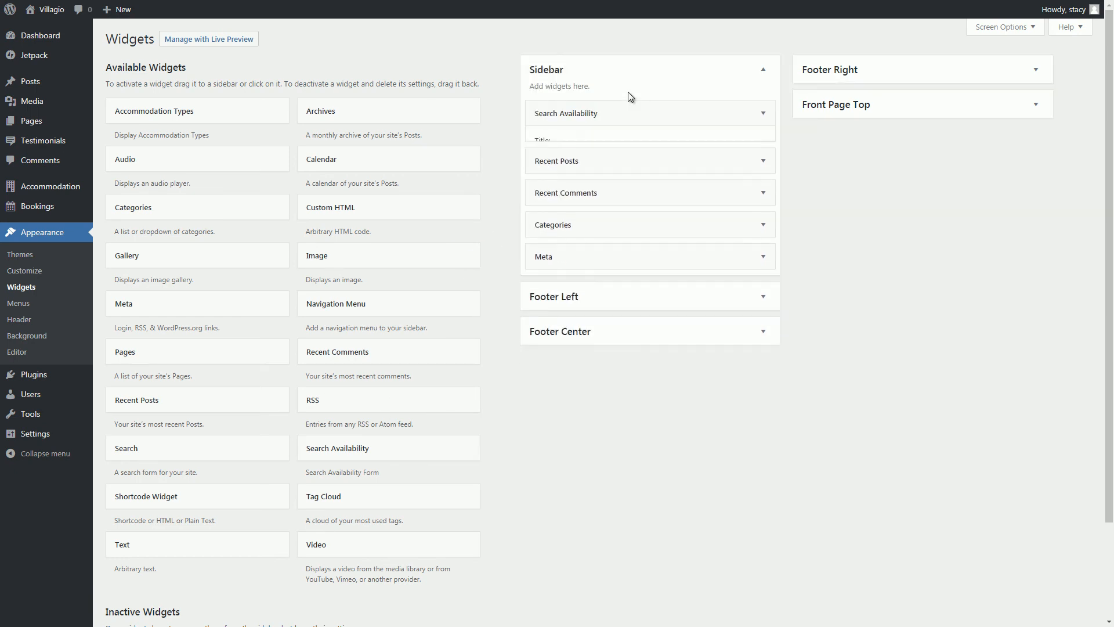
Paste the availability search form shortcode below the front page intro.
{"action": "mouse_move", "coordinate": [54, 123]}
{"action": "left_click", "coordinate": [117, 124]}
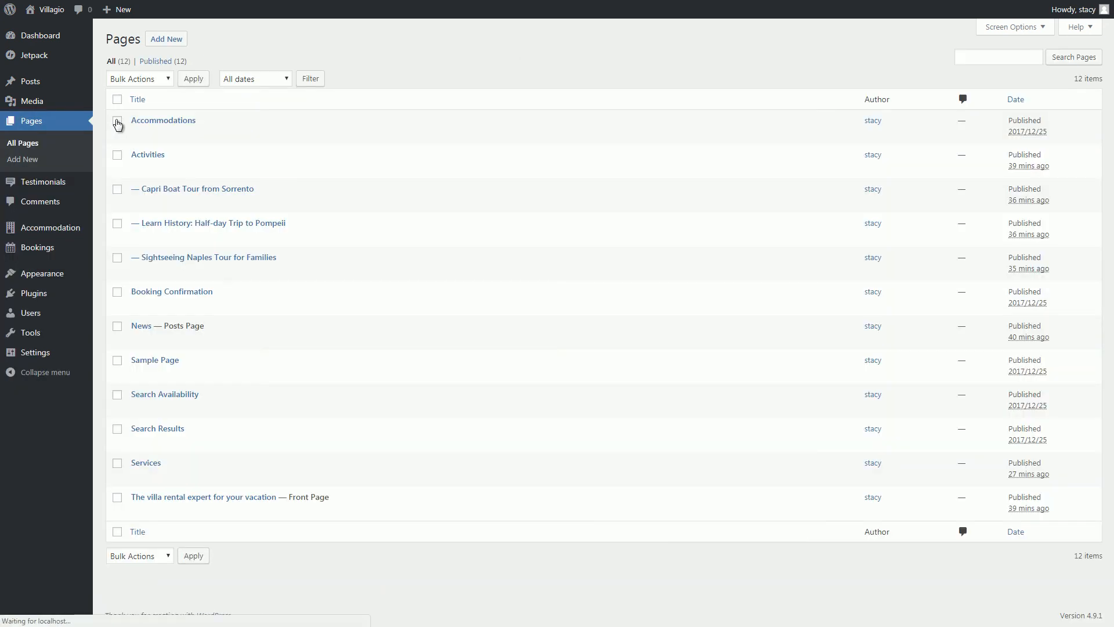
{"action": "left_click", "coordinate": [204, 498]}
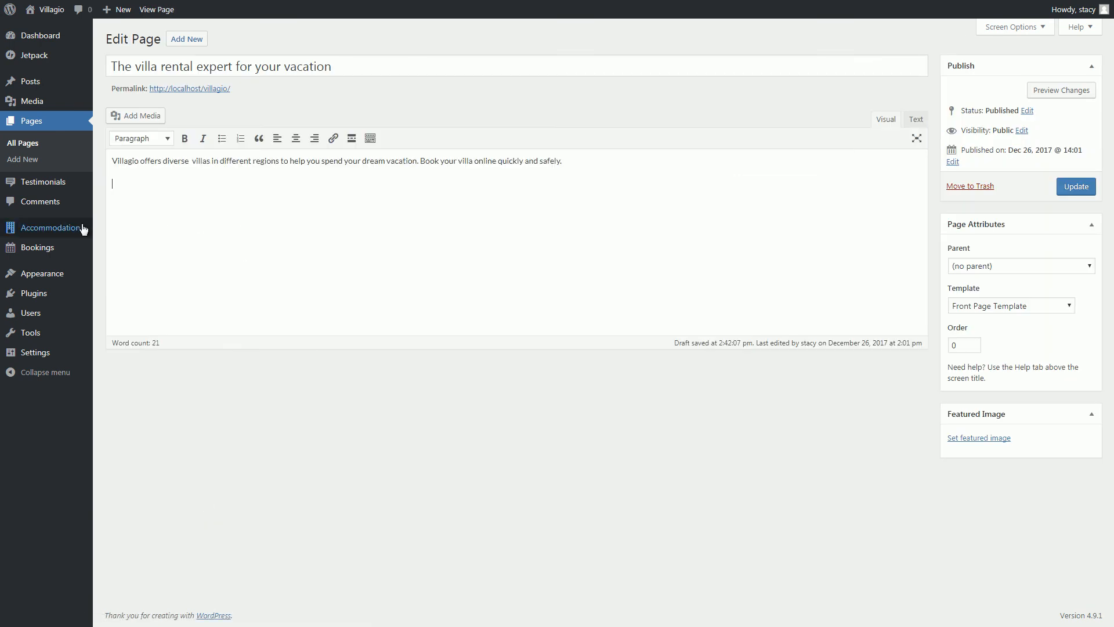
{"action": "mouse_move", "coordinate": [82, 231]}
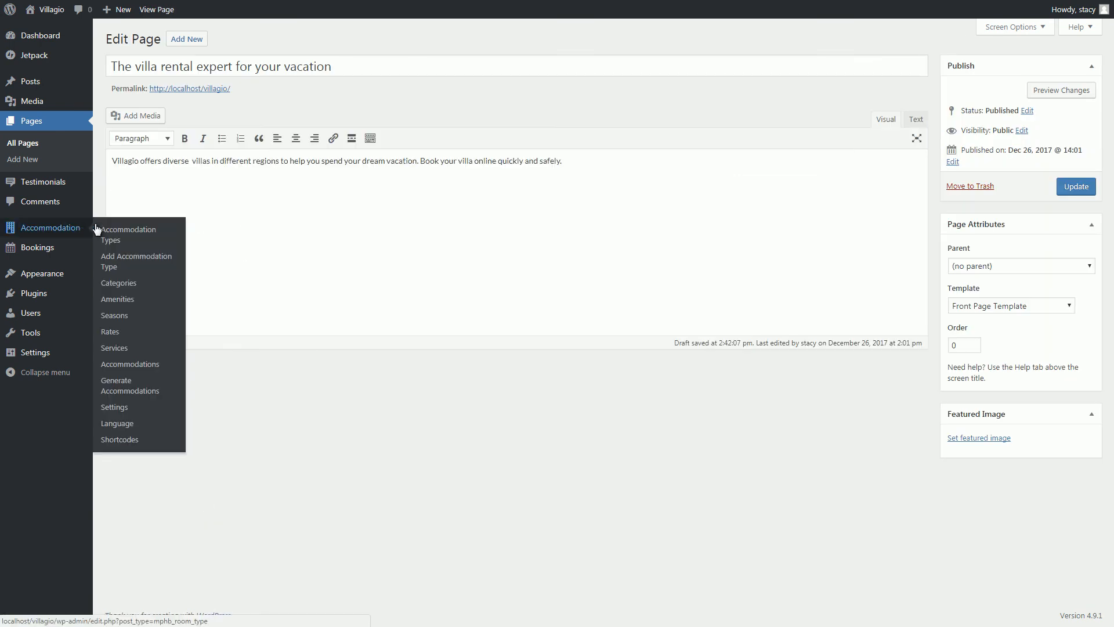
{"action": "left_click", "coordinate": [119, 440]}
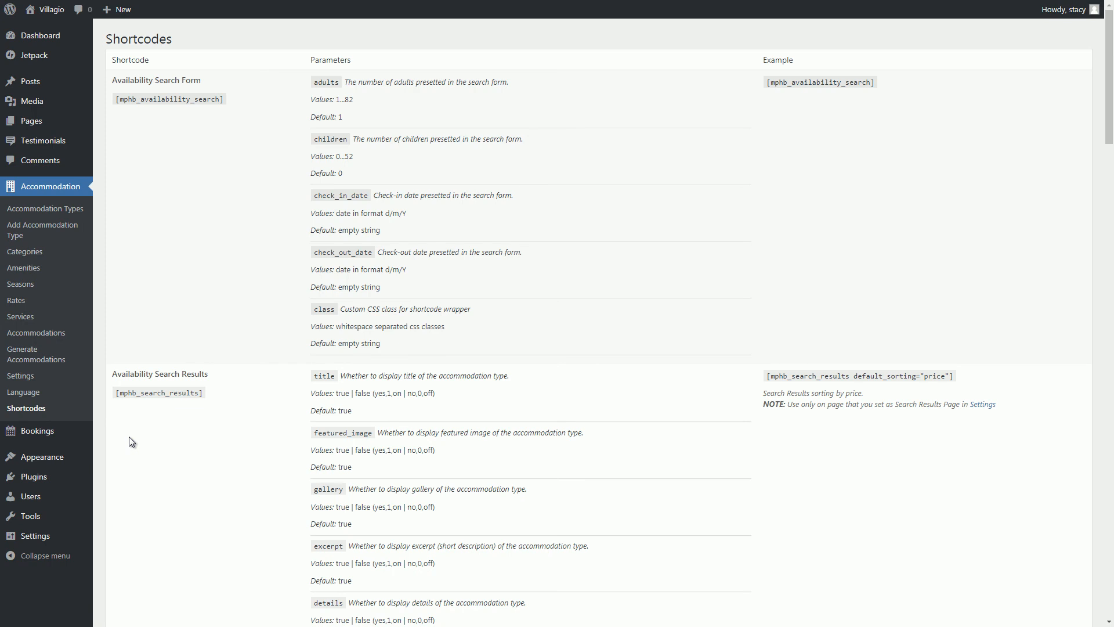
{"action": "left_click_drag", "start_coordinate": [133, 102], "coordinate": [243, 104]}
{"action": "key", "text": "ctrl+c"}
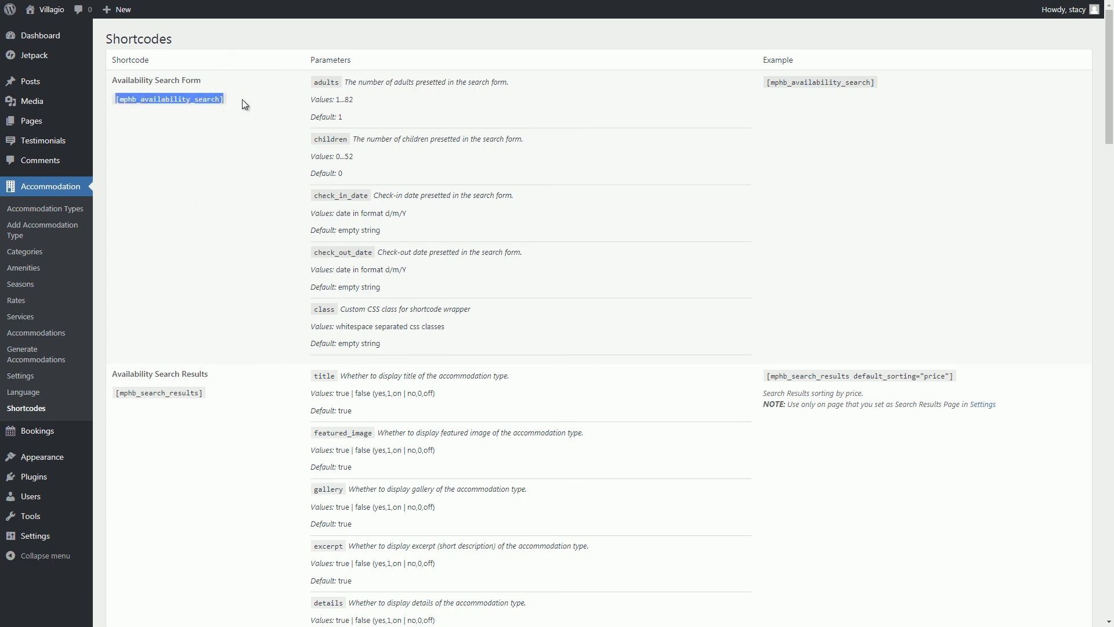
{"action": "key", "text": "ctrl+Tab"}
{"action": "key", "text": "Return"}
{"action": "key", "text": "ctrl+v"}
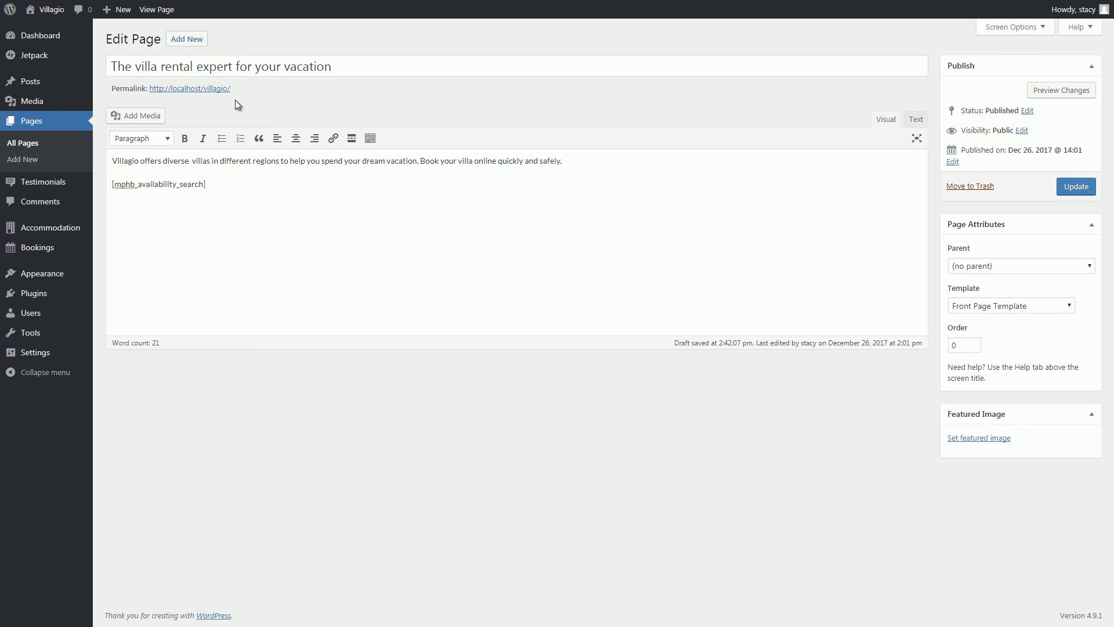
Paste the accommodation listing shortcode on a new line of the front page.
{"action": "key", "text": "ctrl+shift+Tab"}
{"action": "scroll", "coordinate": [235, 99], "scroll_direction": "down", "scroll_amount": 15}
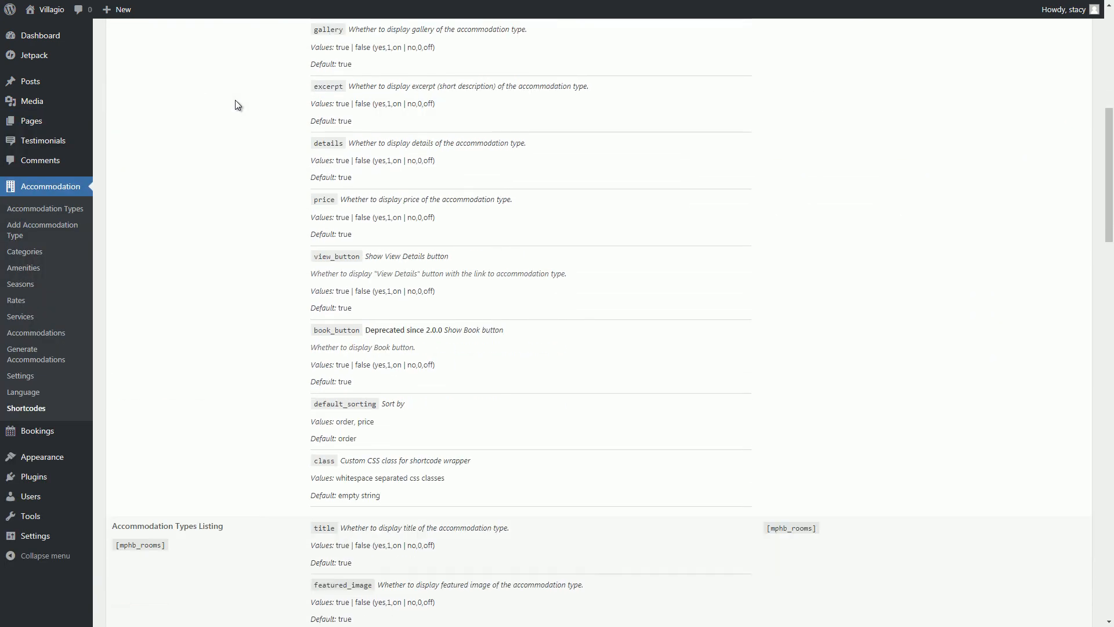
{"action": "scroll", "coordinate": [235, 104], "scroll_direction": "down", "scroll_amount": 4}
{"action": "left_click_drag", "start_coordinate": [166, 134], "coordinate": [118, 135]}
{"action": "key", "text": "ctrl+c"}
{"action": "key", "text": "ctrl+Tab"}
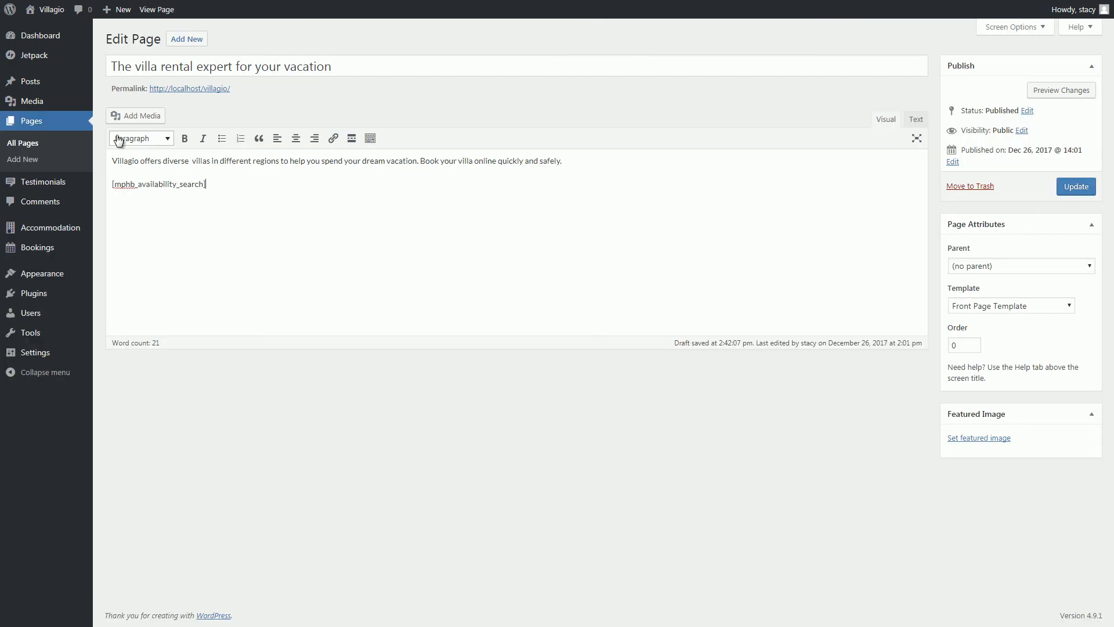
{"action": "key", "text": "ctrl+v"}
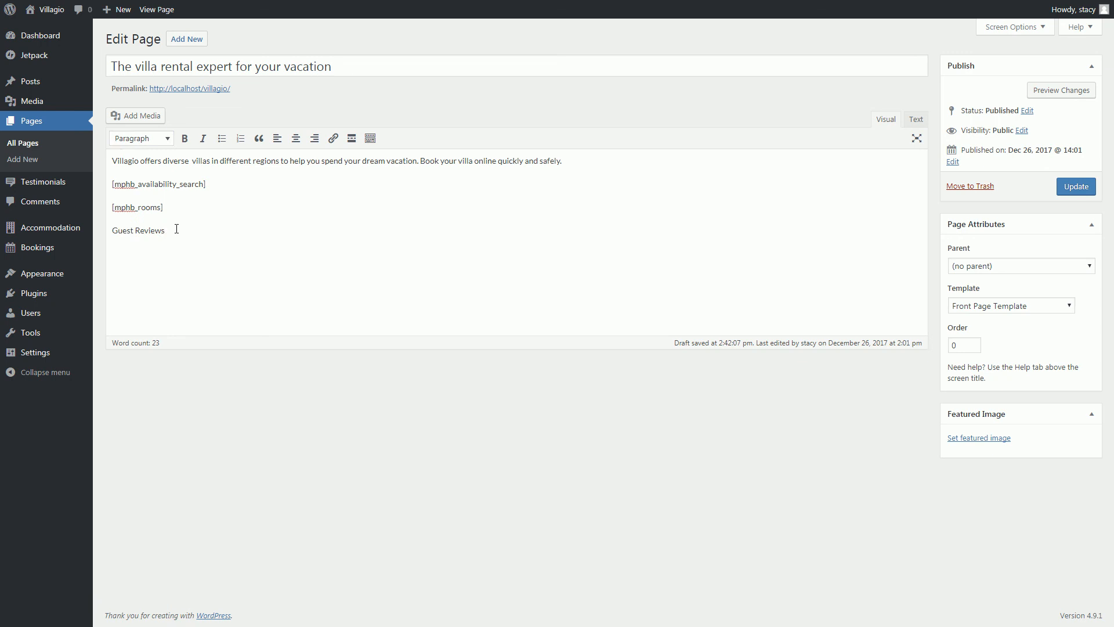
Format the Guest Reviews line as Heading 2.
{"action": "left_click_drag", "start_coordinate": [176, 230], "coordinate": [89, 230]}
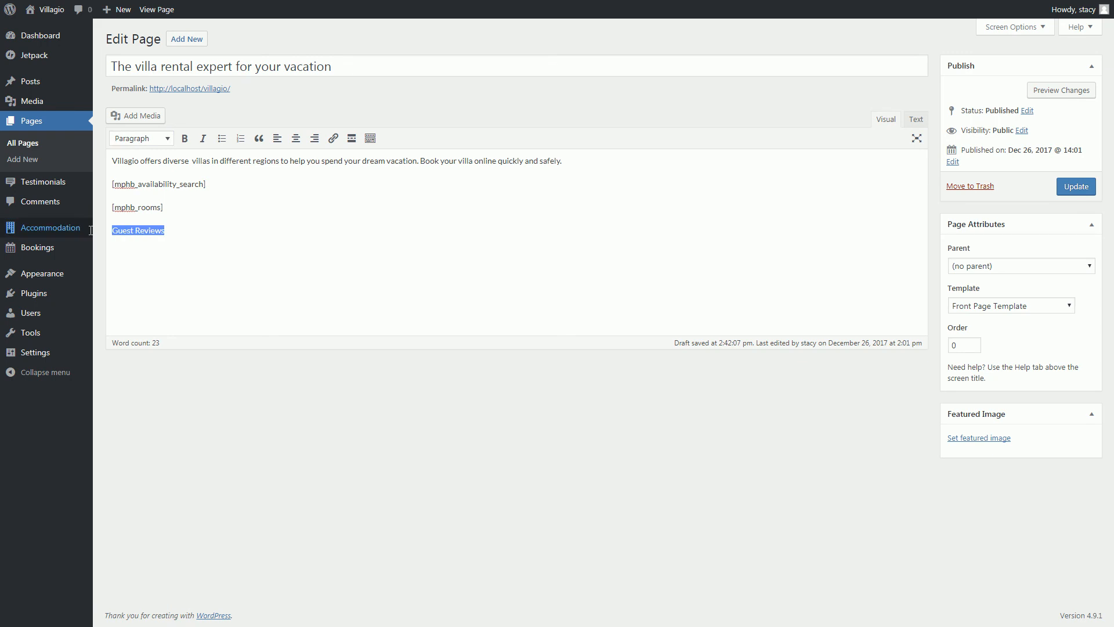
{"action": "left_click", "coordinate": [153, 147]}
{"action": "left_click", "coordinate": [159, 212]}
Add the [testimonials columns="3"] shortcode under Guest Reviews and update the page.
{"action": "key", "text": "ctrl+Tab"}
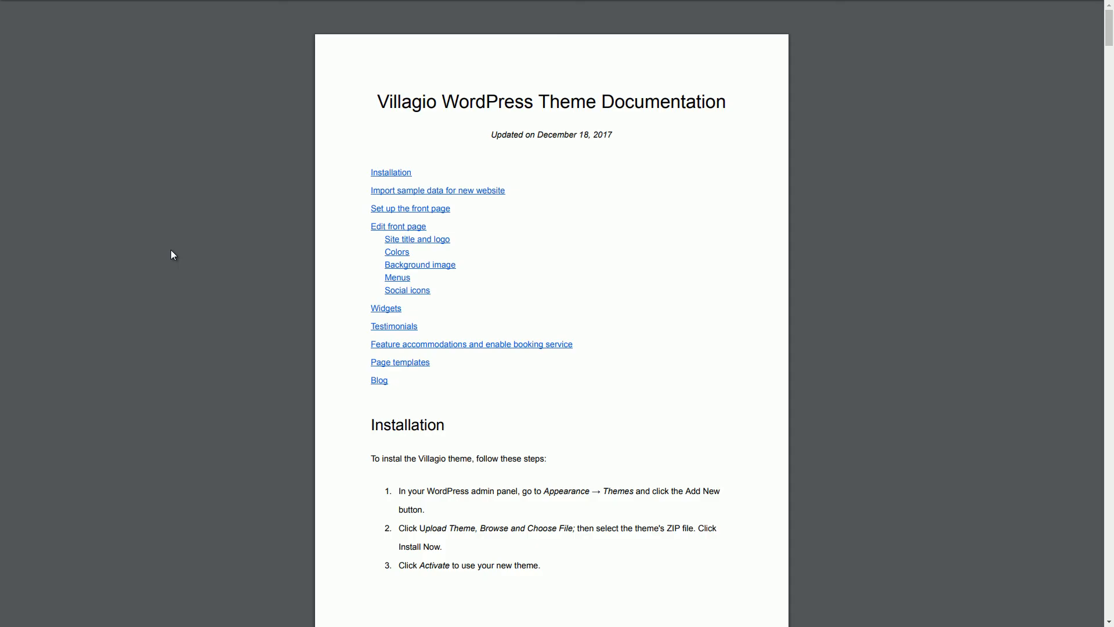
{"action": "left_click", "coordinate": [391, 326]}
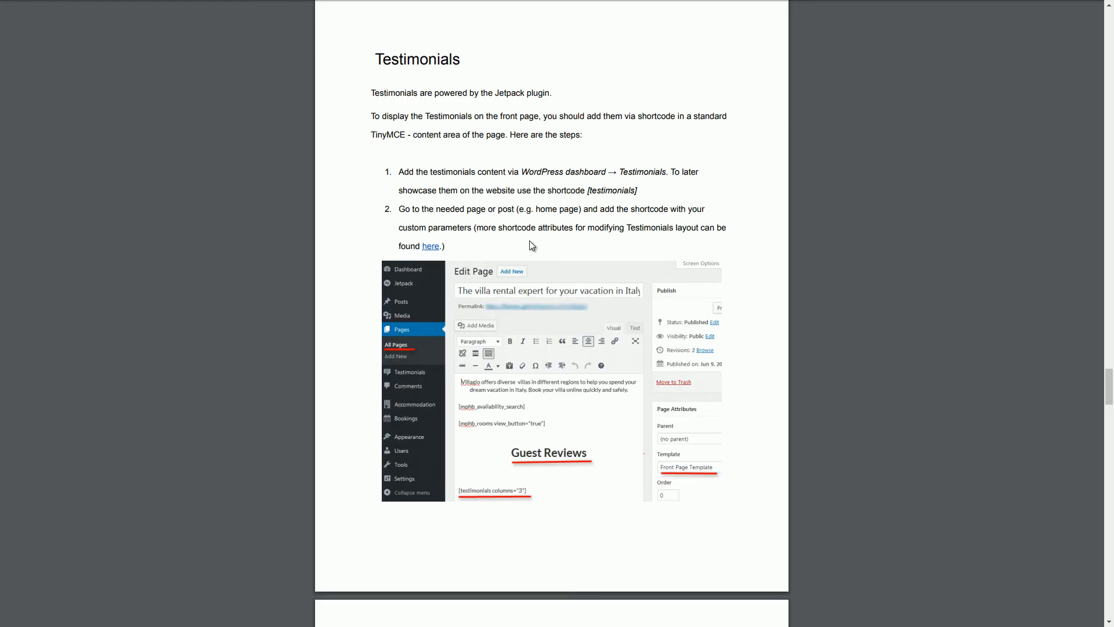
{"action": "key", "text": "ctrl+Tab"}
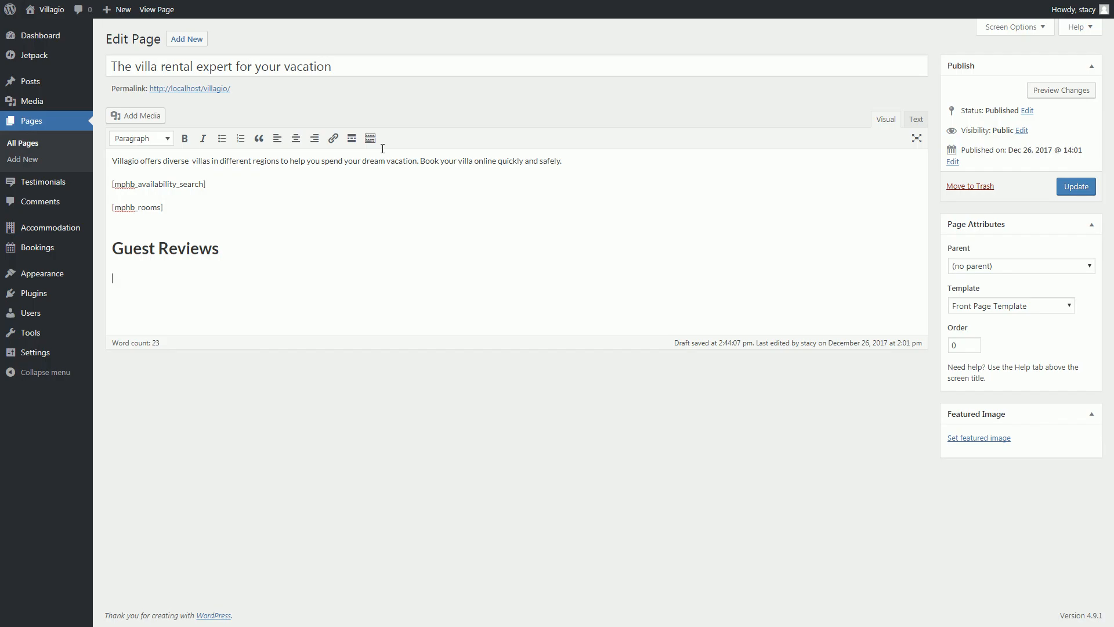
{"action": "type", "text": "[testimonials]"}
{"action": "left_click", "coordinate": [1057, 190]}
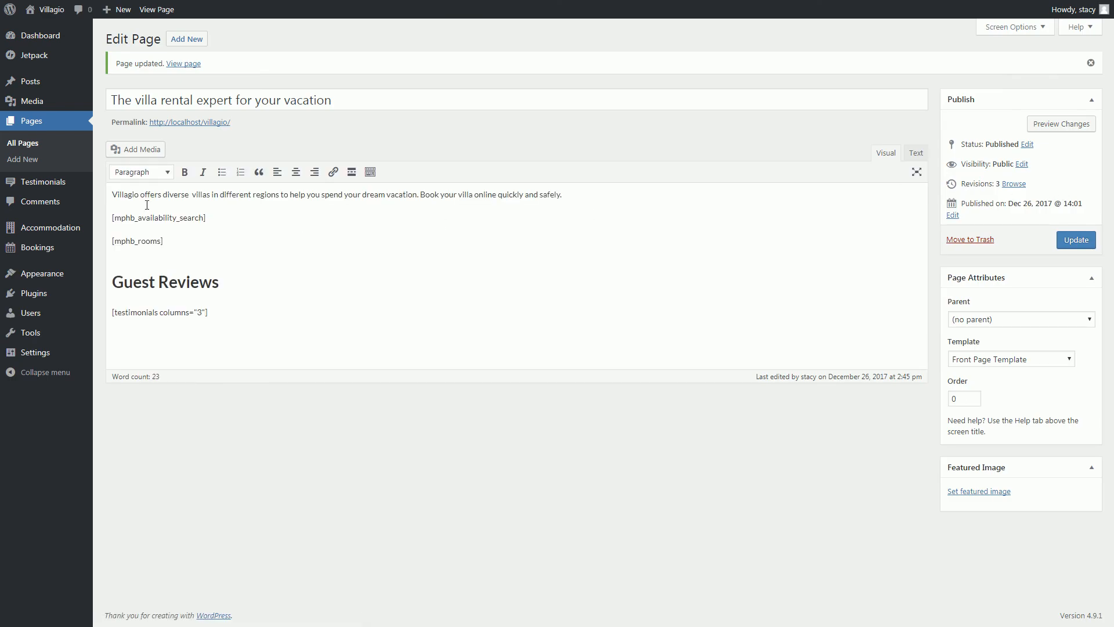
Publish a first testimonial with the reviewer's name and review text from Trustpilot.
{"action": "mouse_move", "coordinate": [65, 188]}
{"action": "left_click", "coordinate": [122, 200]}
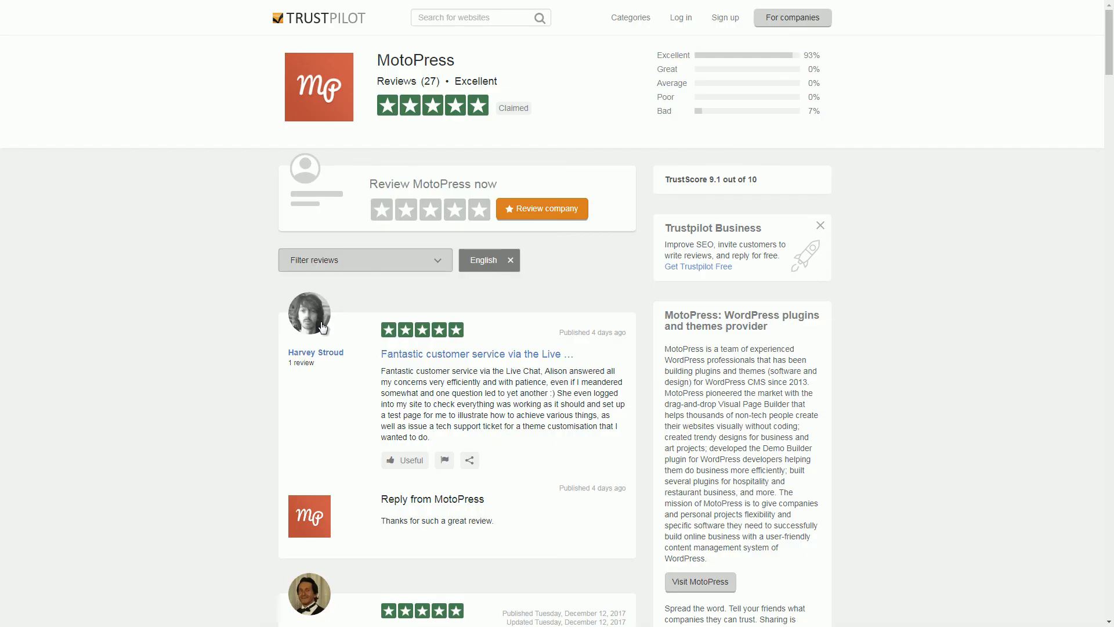
{"action": "left_click_drag", "start_coordinate": [352, 364], "coordinate": [288, 352]}
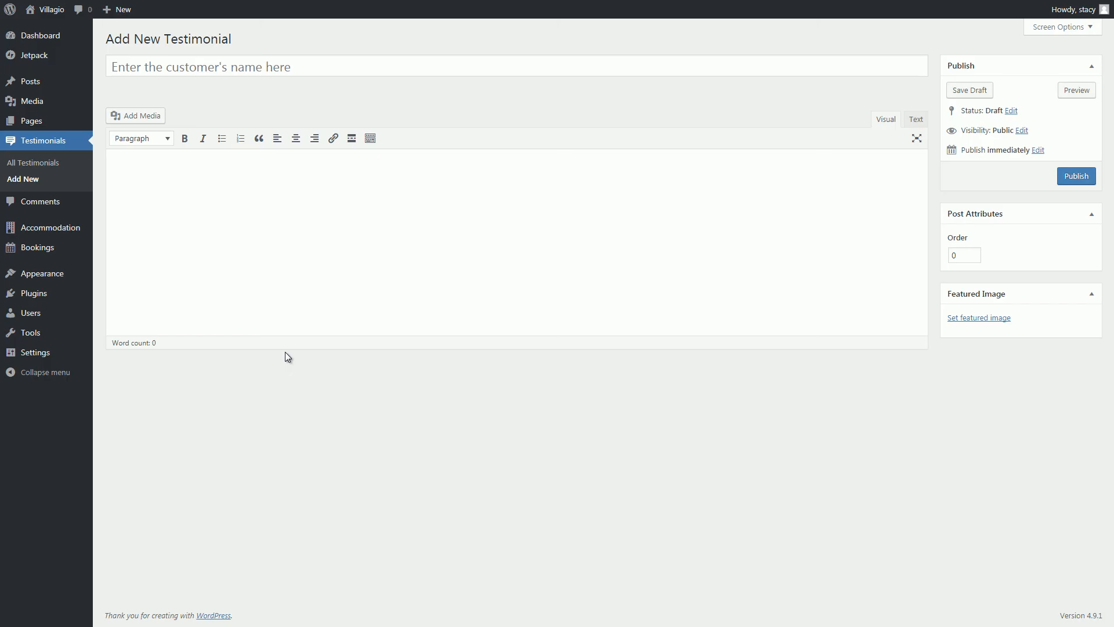
{"action": "left_click", "coordinate": [132, 65]}
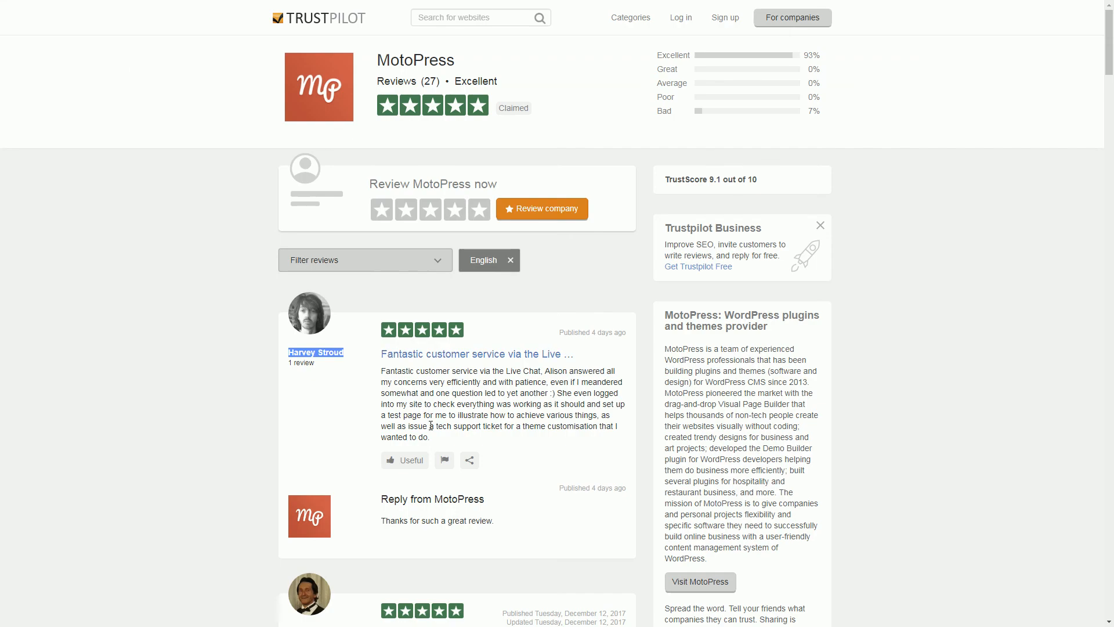
{"action": "left_click_drag", "start_coordinate": [619, 439], "coordinate": [378, 374]}
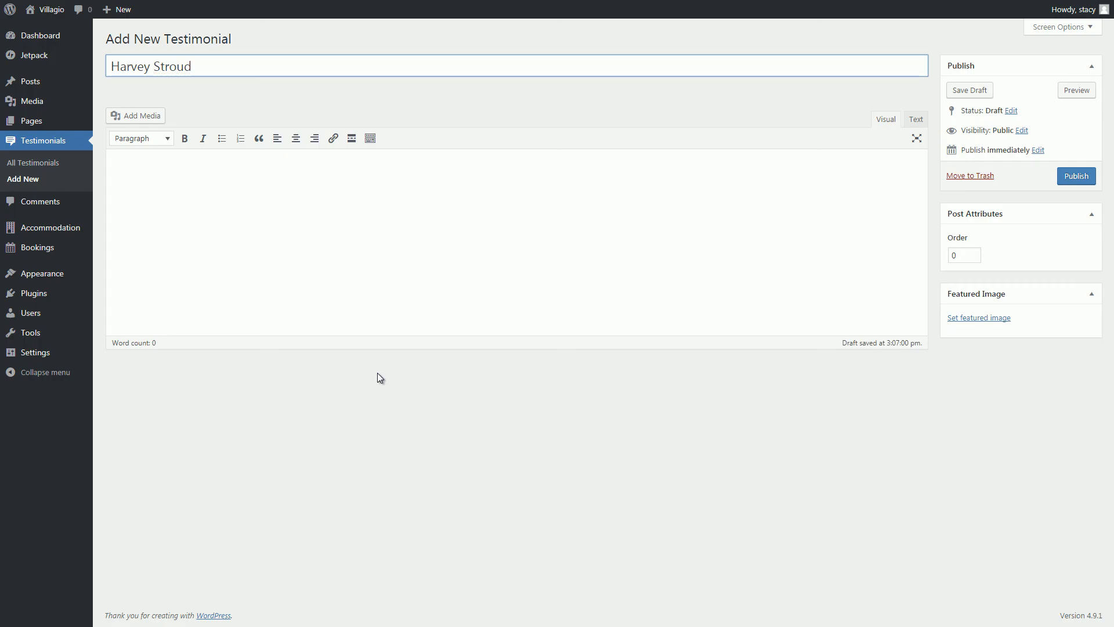
{"action": "left_click", "coordinate": [382, 273]}
{"action": "type", "text": "Fantastic customer service via the Live Chat, Alison answered all my concerns very efficiently and with patience, even if I meandered somewhat and one question led to yet another :) She even logged into my site to check everything was working as it should and set up a test page for me to illustrate how to achieve various things, as well as issue a tech support ticket for a theme customisation that I wanted to do."}
{"action": "left_click", "coordinate": [1076, 176]}
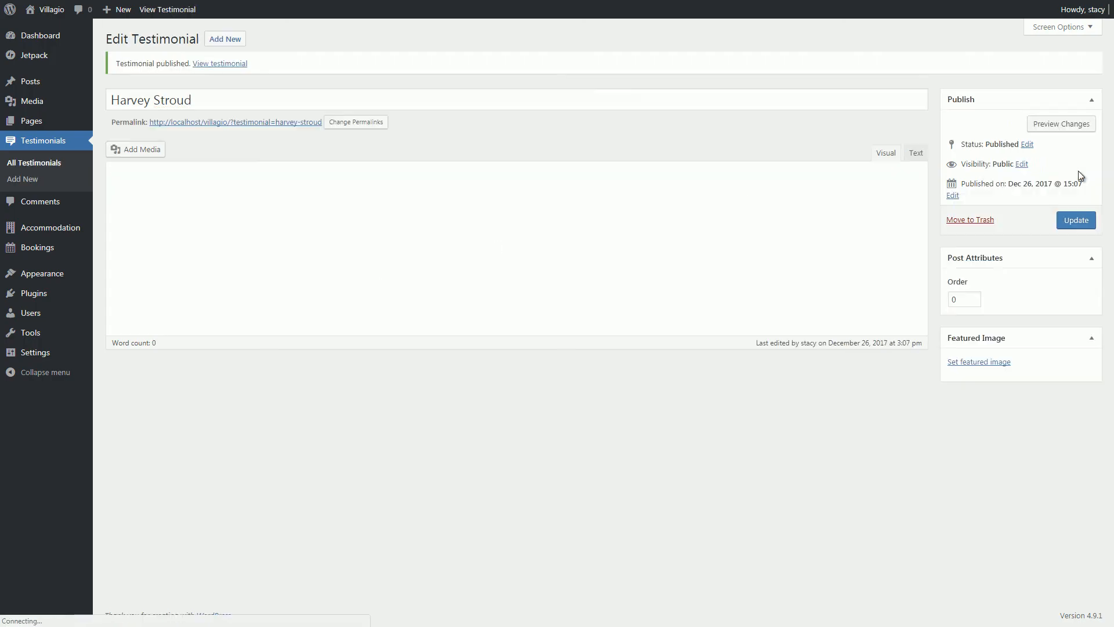
Publish a second testimonial with the next reviewer's name and review text.
{"action": "left_click", "coordinate": [220, 39]}
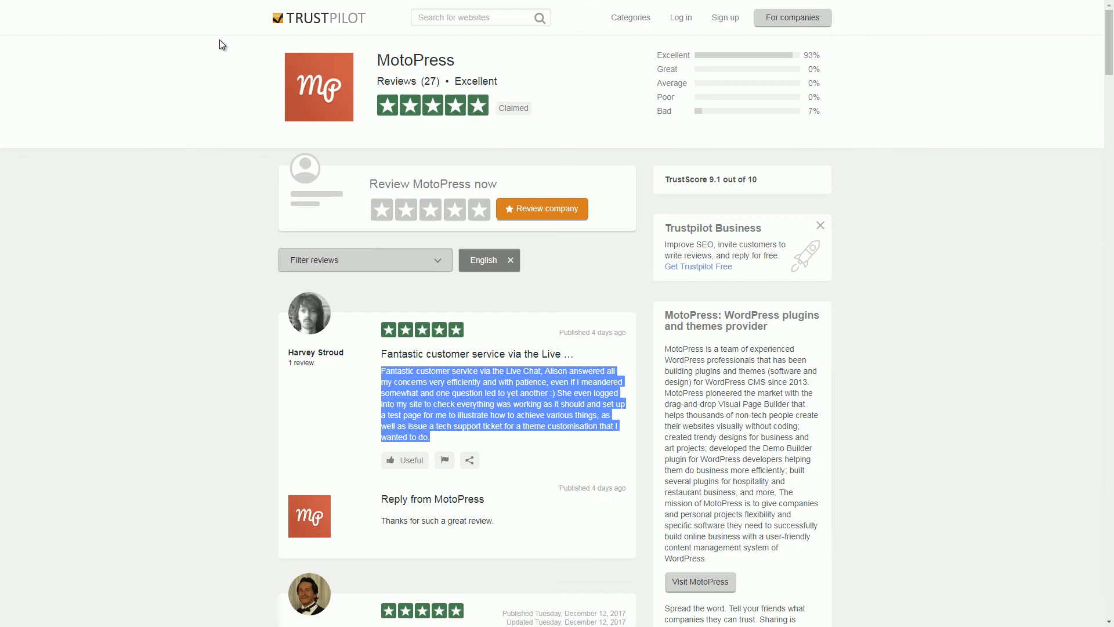
{"action": "scroll", "coordinate": [338, 172], "scroll_direction": "down", "scroll_amount": 15}
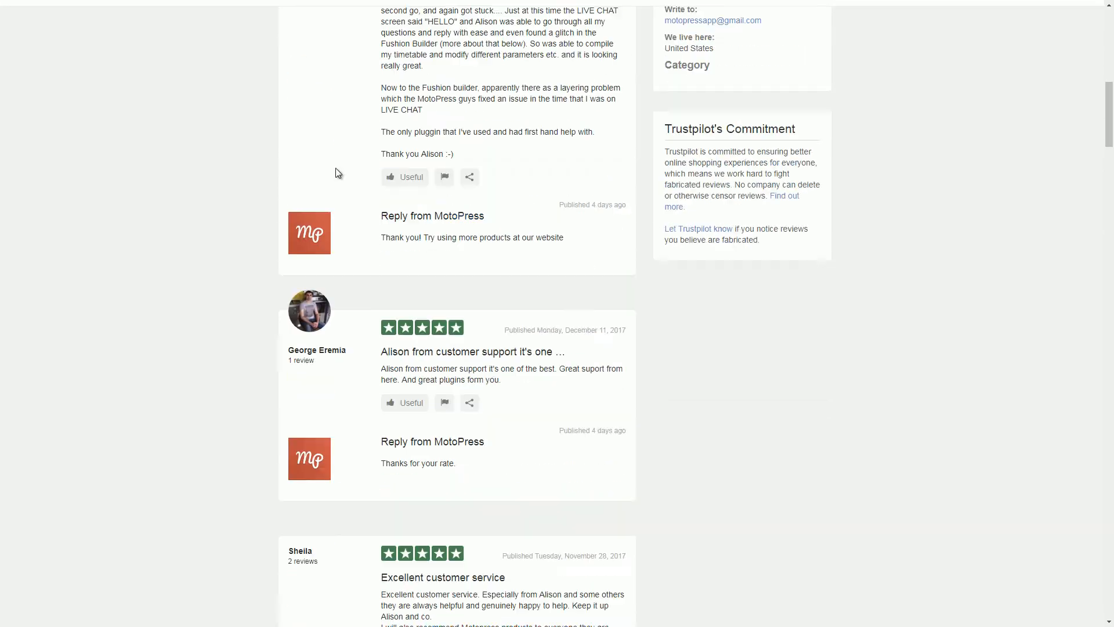
{"action": "left_click_drag", "start_coordinate": [623, 206], "coordinate": [381, 193]}
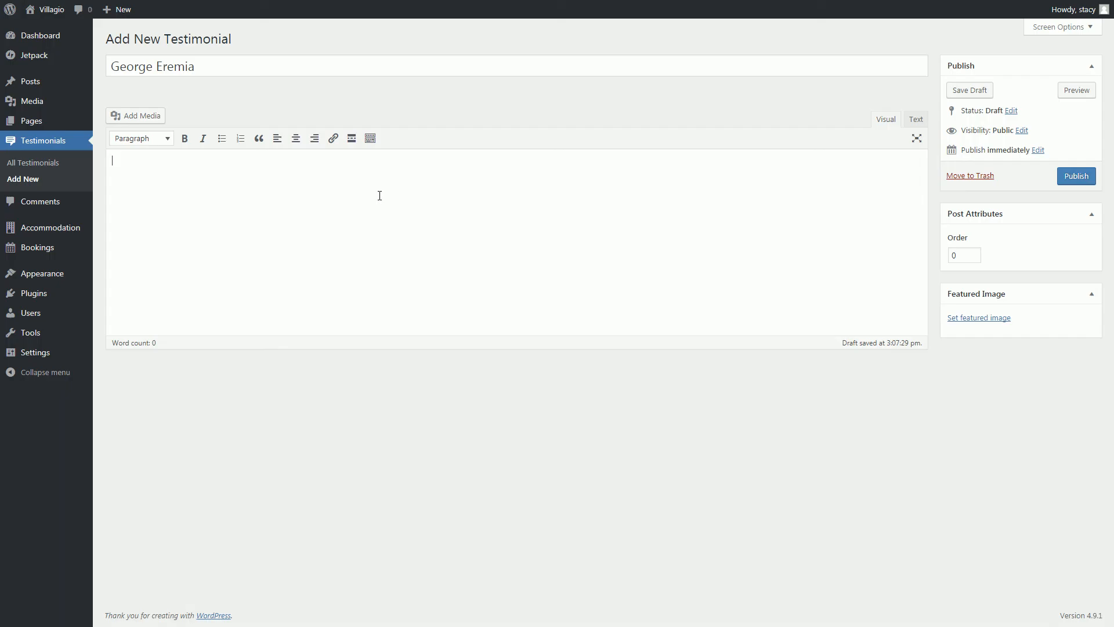
{"action": "type", "text": "Alison from customer support it's one of the best. Great suport from here. And great plugins form you."}
{"action": "left_click", "coordinate": [1074, 177]}
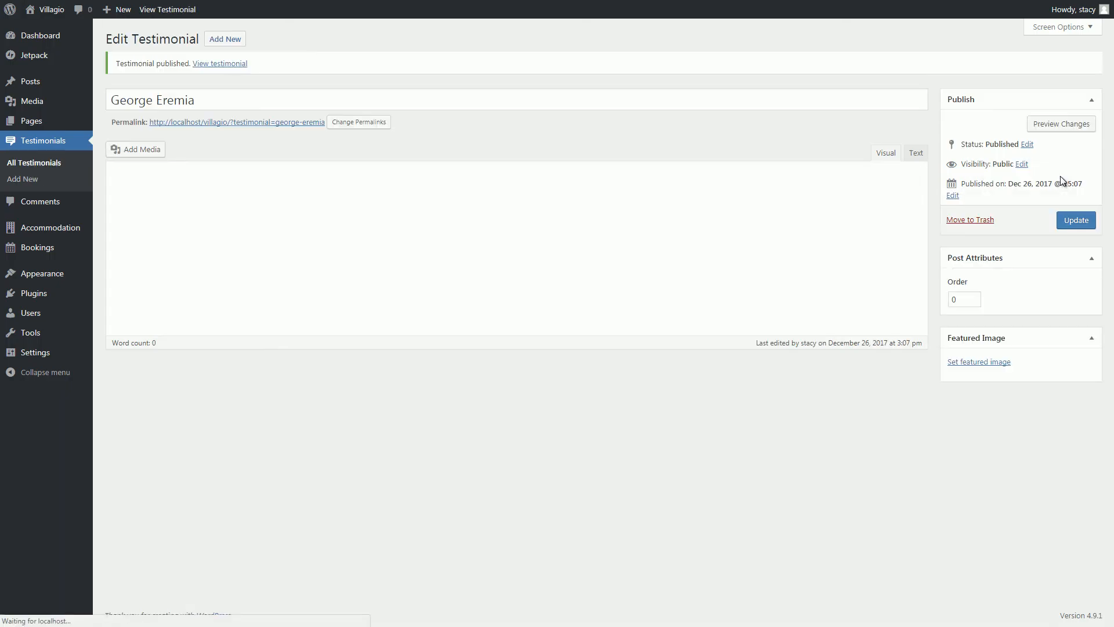
Publish a third testimonial with its reviewer's name and the excellent customer service review.
{"action": "left_click", "coordinate": [231, 40]}
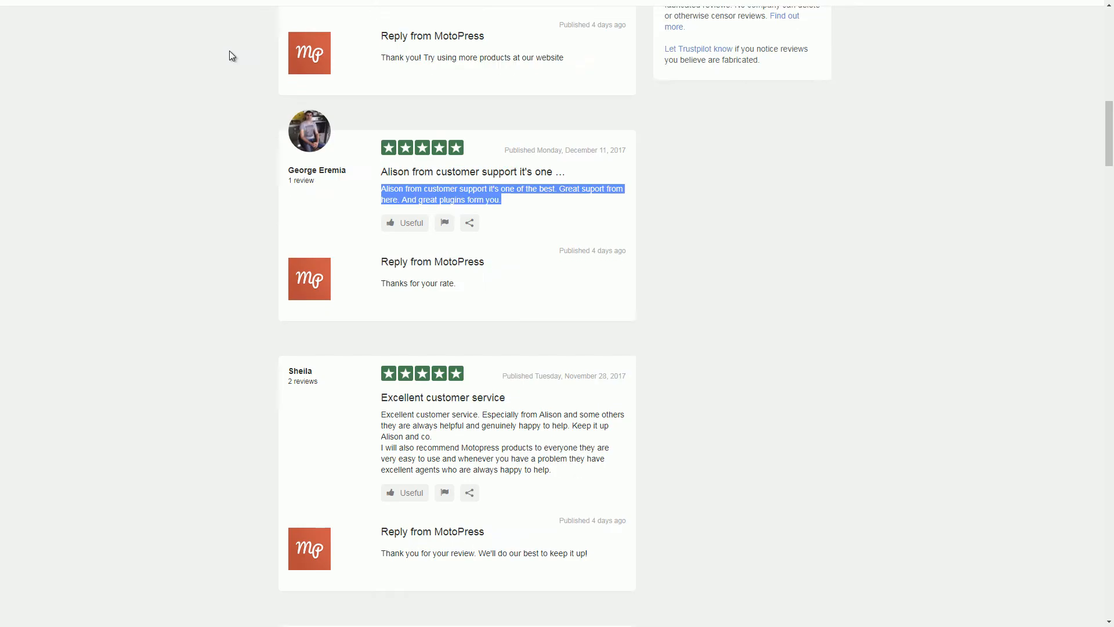
{"action": "scroll", "coordinate": [231, 55], "scroll_direction": "down", "scroll_amount": 3}
{"action": "left_click_drag", "start_coordinate": [314, 202], "coordinate": [246, 200]}
{"action": "type", "text": "Sheila"}
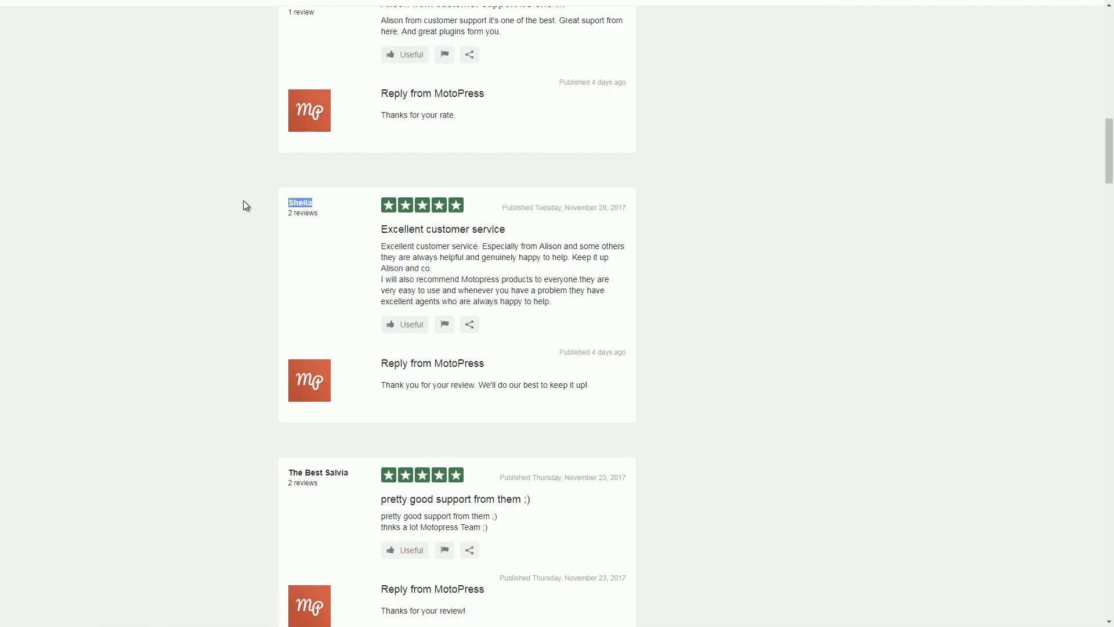
{"action": "left_click_drag", "start_coordinate": [378, 245], "coordinate": [644, 313]}
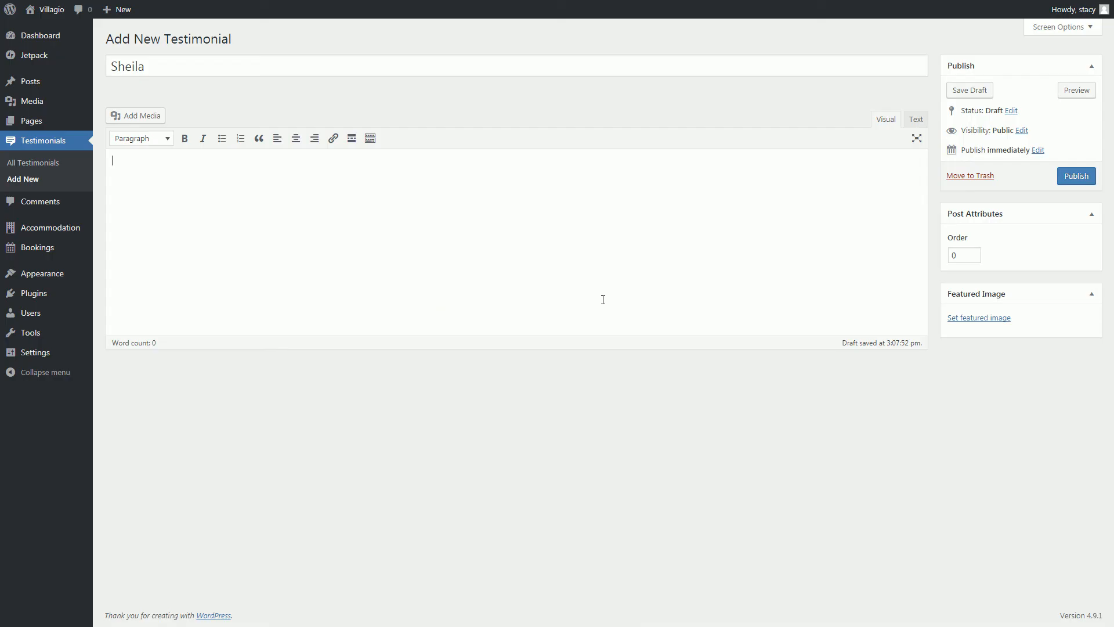
{"action": "type", "text": "Excellent customer service. Especially from Alison and some others they are always helpful and genuinely happy to help. Keep it up Alison and co. I will also recommend Motopress products to everyone they are very easy to use and whenever you have a problem they have excellent agents who are always happy to help."}
{"action": "left_click", "coordinate": [1074, 177]}
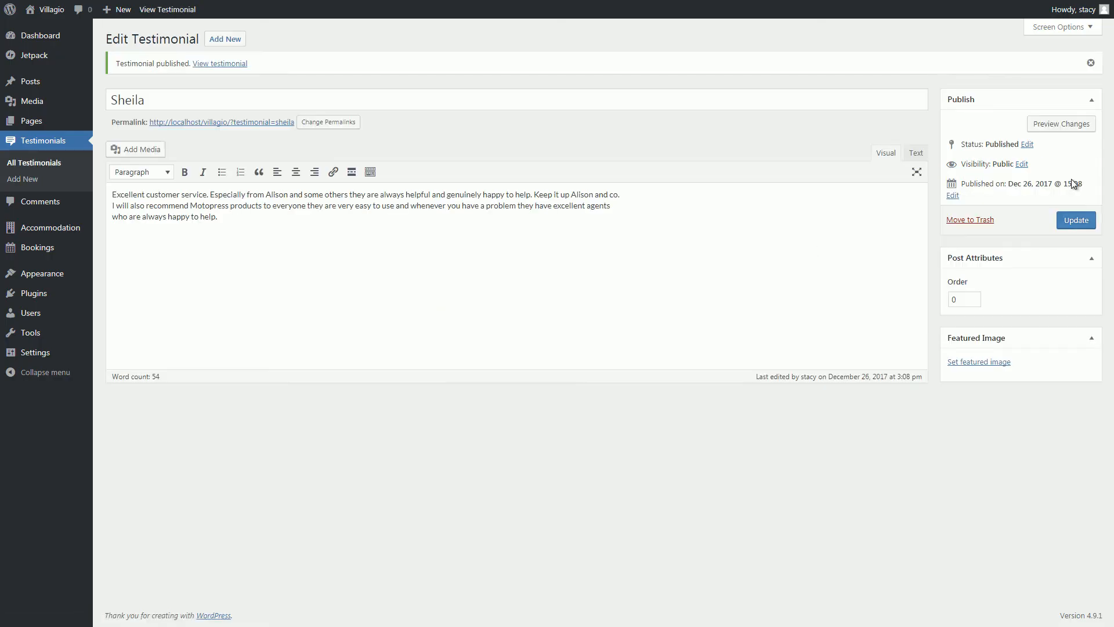
{"action": "mouse_move", "coordinate": [55, 16]}
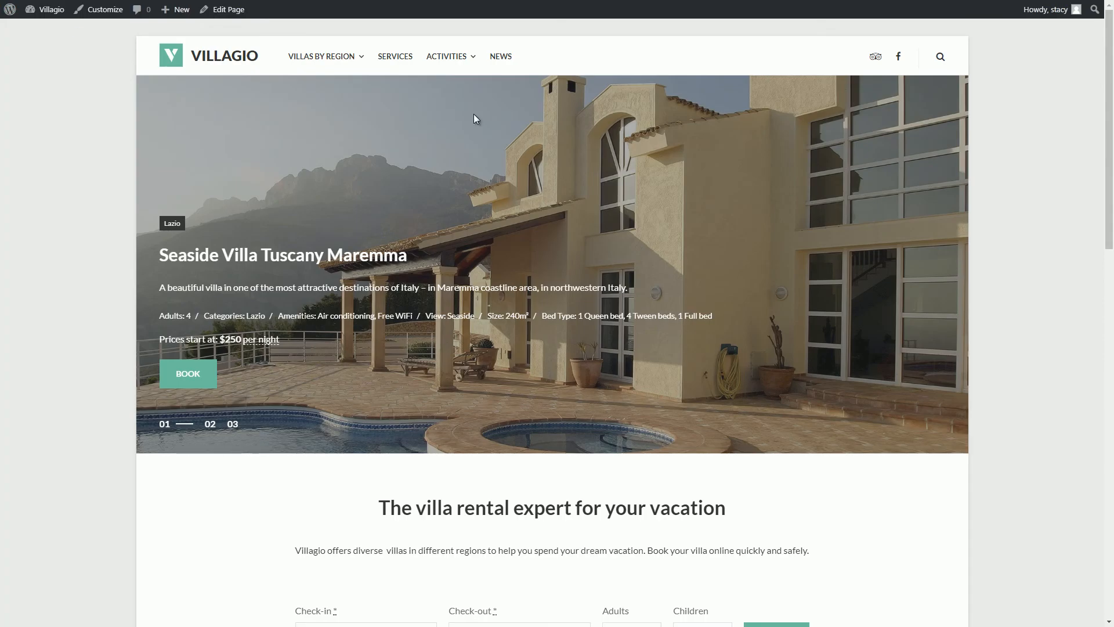
Search availability on the live site for 27–28 December 2017.
{"action": "scroll", "coordinate": [605, 243], "scroll_direction": "down", "scroll_amount": 8}
{"action": "left_click", "coordinate": [377, 173]}
{"action": "left_click", "coordinate": [518, 172]}
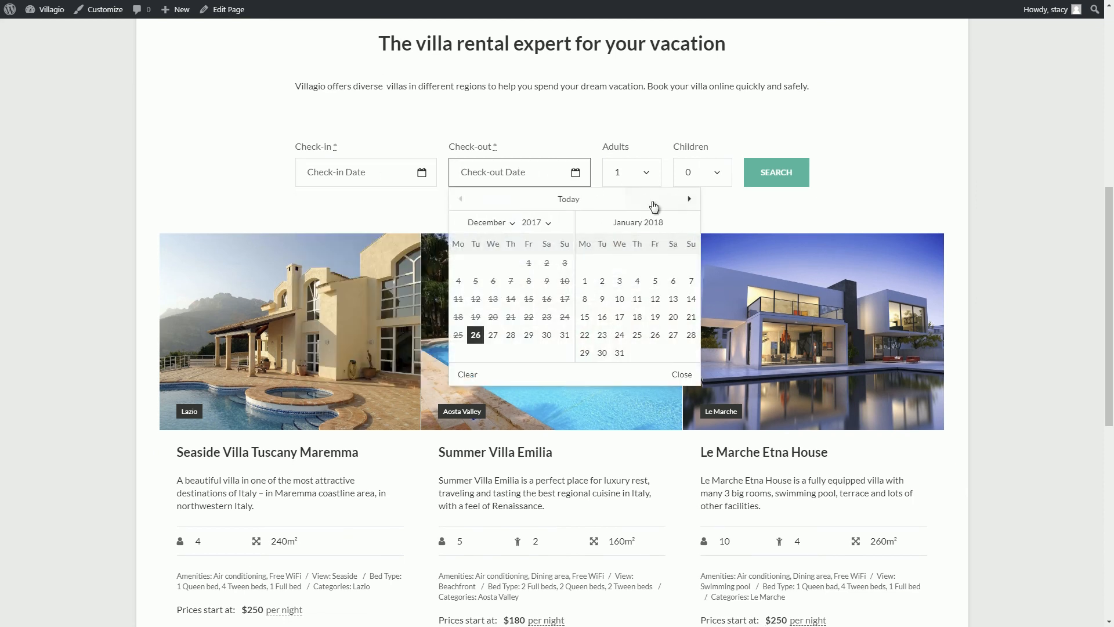
{"action": "scroll", "coordinate": [739, 329], "scroll_direction": "down", "scroll_amount": 8}
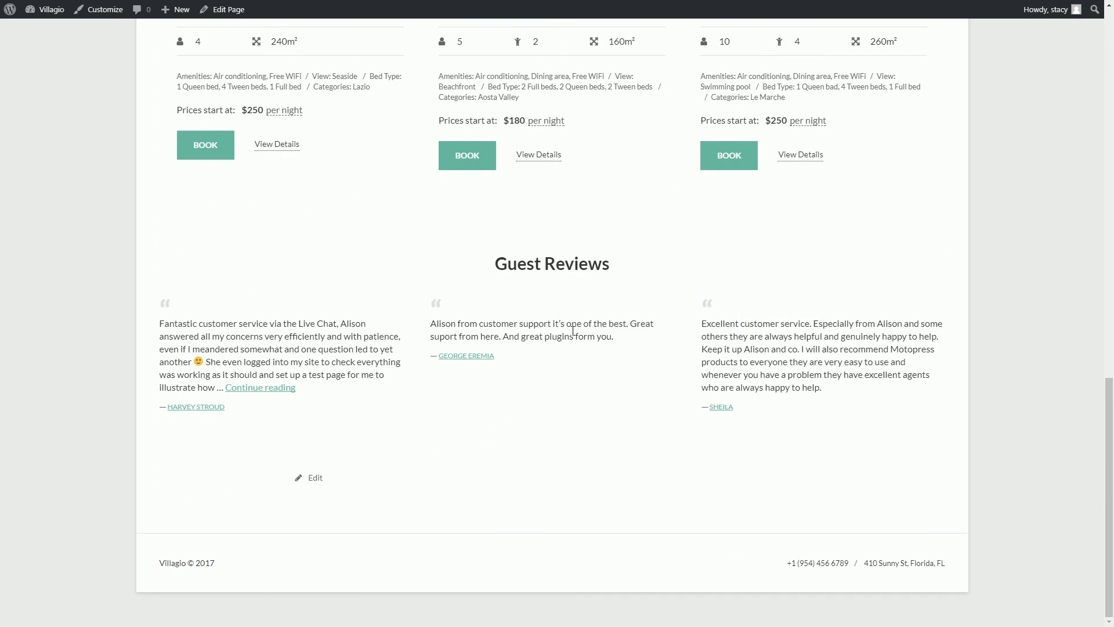
{"action": "scroll", "coordinate": [573, 334], "scroll_direction": "up", "scroll_amount": 5}
{"action": "scroll", "coordinate": [572, 334], "scroll_direction": "up", "scroll_amount": 5}
{"action": "left_click", "coordinate": [399, 254]}
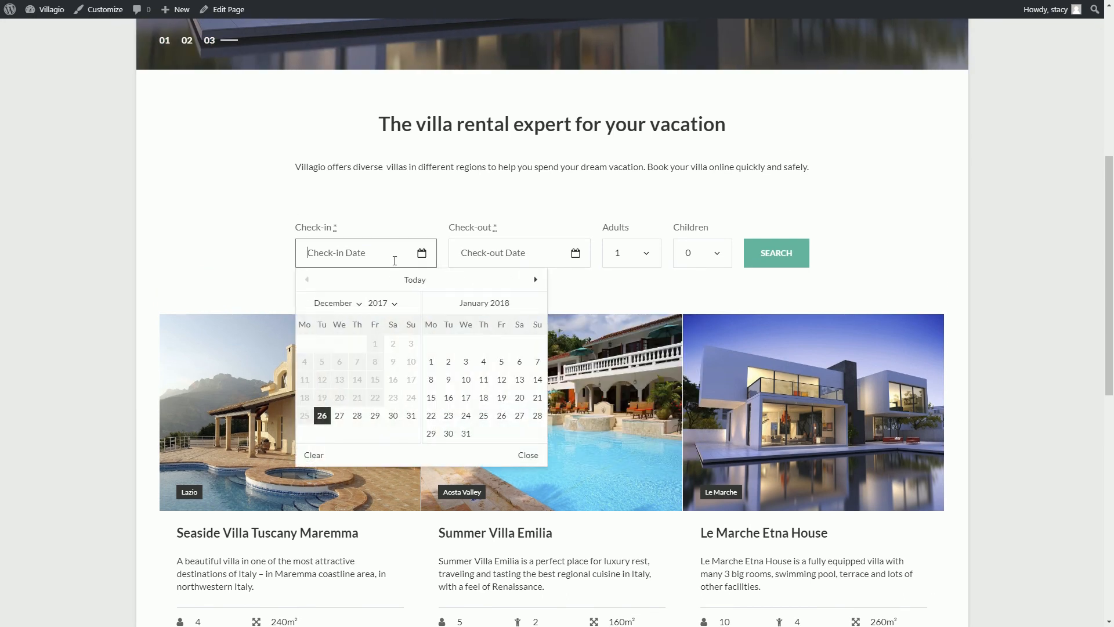
{"action": "left_click", "coordinate": [340, 416]}
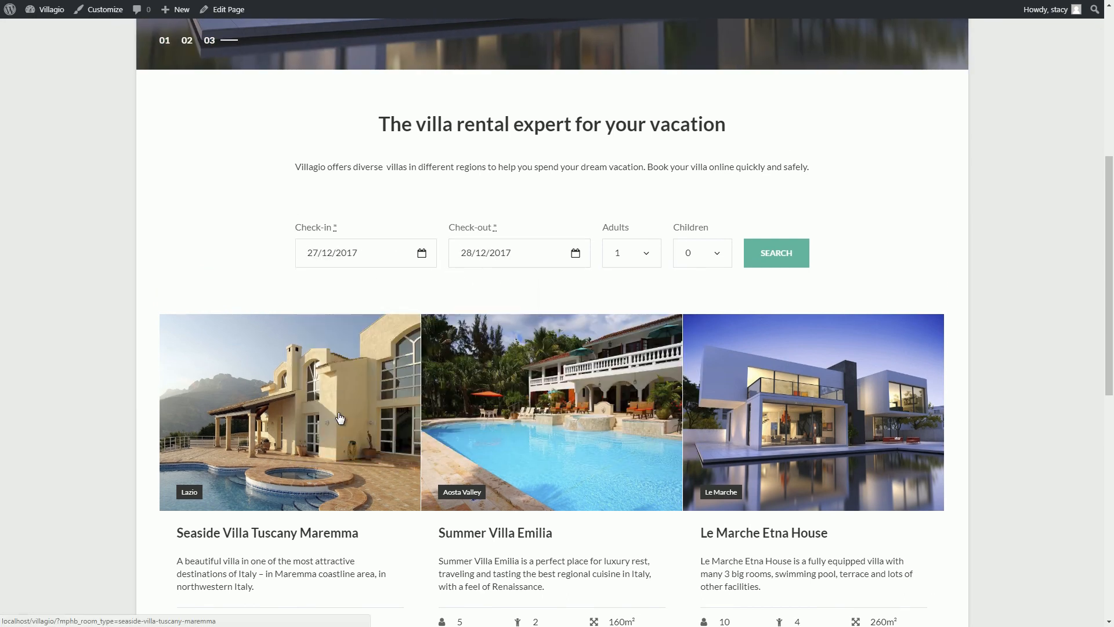
{"action": "left_click", "coordinate": [773, 257]}
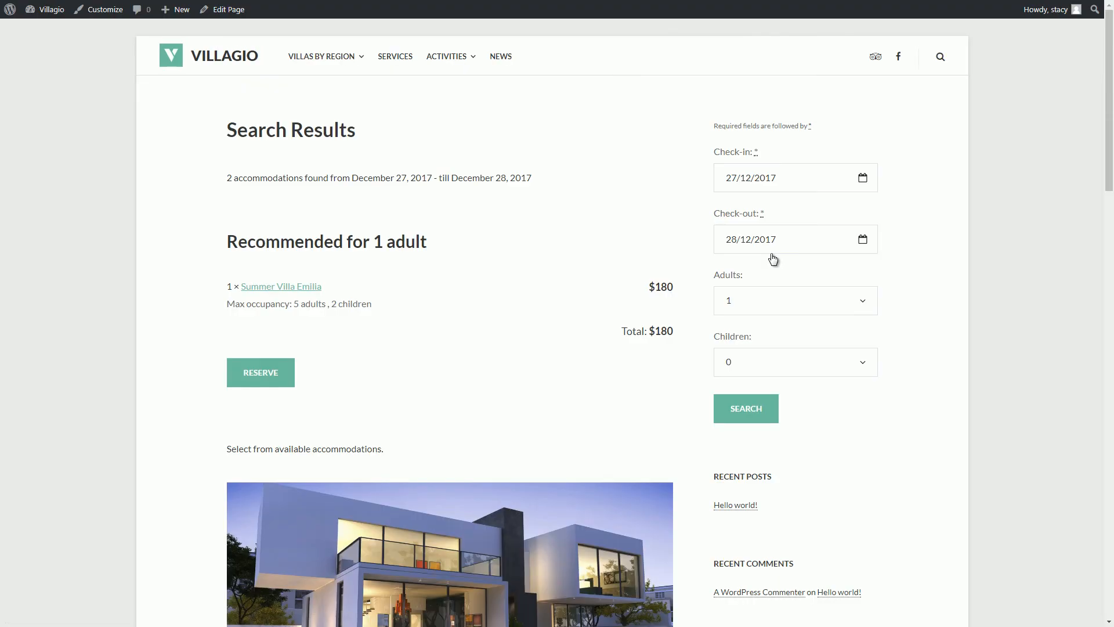
Reserve Summer Villa Emilia with breakfast and car rental, reaching a $255 total.
{"action": "scroll", "coordinate": [274, 378], "scroll_direction": "down", "scroll_amount": 5}
{"action": "scroll", "coordinate": [275, 378], "scroll_direction": "up", "scroll_amount": 5}
{"action": "left_click", "coordinate": [270, 378]}
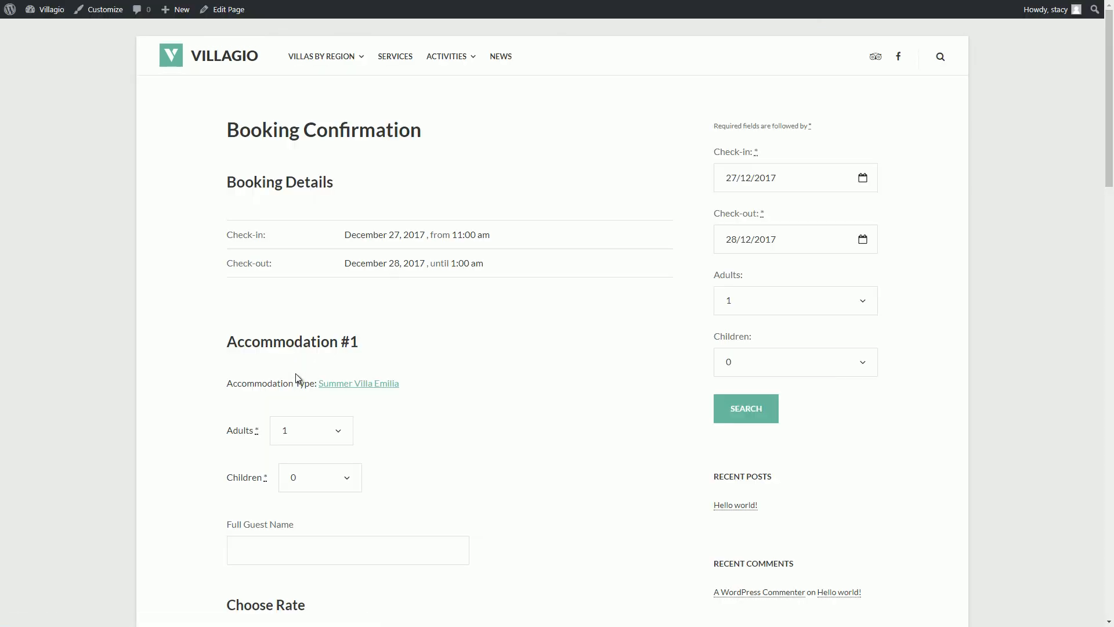
{"action": "scroll", "coordinate": [296, 372], "scroll_direction": "down", "scroll_amount": 3}
{"action": "left_click", "coordinate": [296, 371]}
{"action": "scroll", "coordinate": [273, 311], "scroll_direction": "down", "scroll_amount": 4}
{"action": "left_click", "coordinate": [230, 284]}
{"action": "scroll", "coordinate": [220, 242], "scroll_direction": "down", "scroll_amount": 4}
{"action": "left_click", "coordinate": [231, 262]}
{"action": "scroll", "coordinate": [270, 232], "scroll_direction": "down", "scroll_amount": 7}
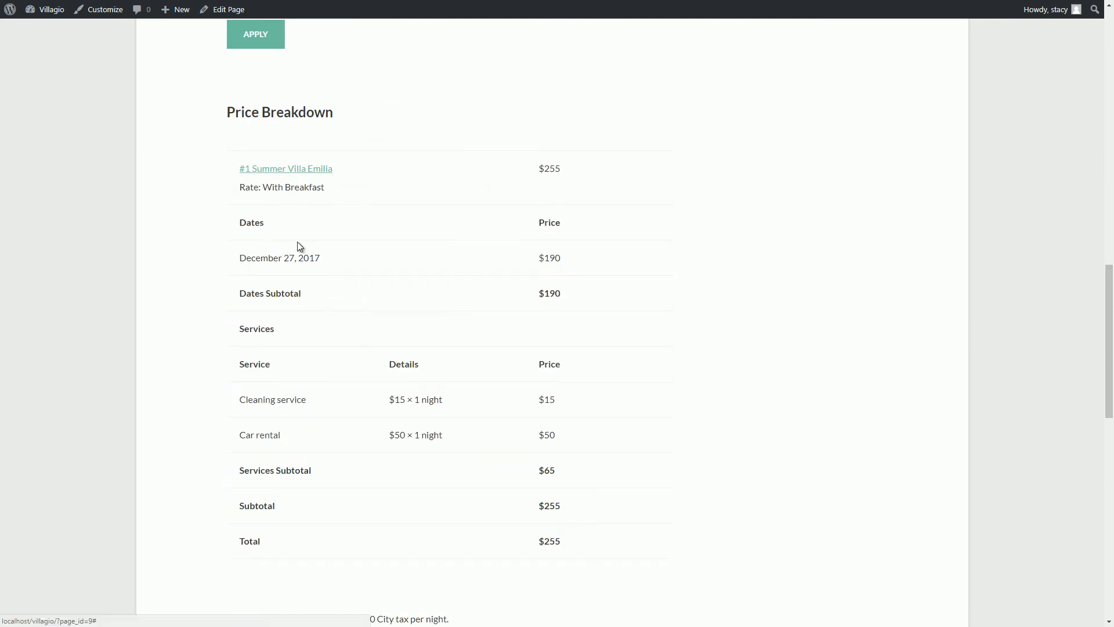
{"action": "scroll", "coordinate": [300, 261], "scroll_direction": "down", "scroll_amount": 7}
{"action": "scroll", "coordinate": [300, 261], "scroll_direction": "down", "scroll_amount": 7}
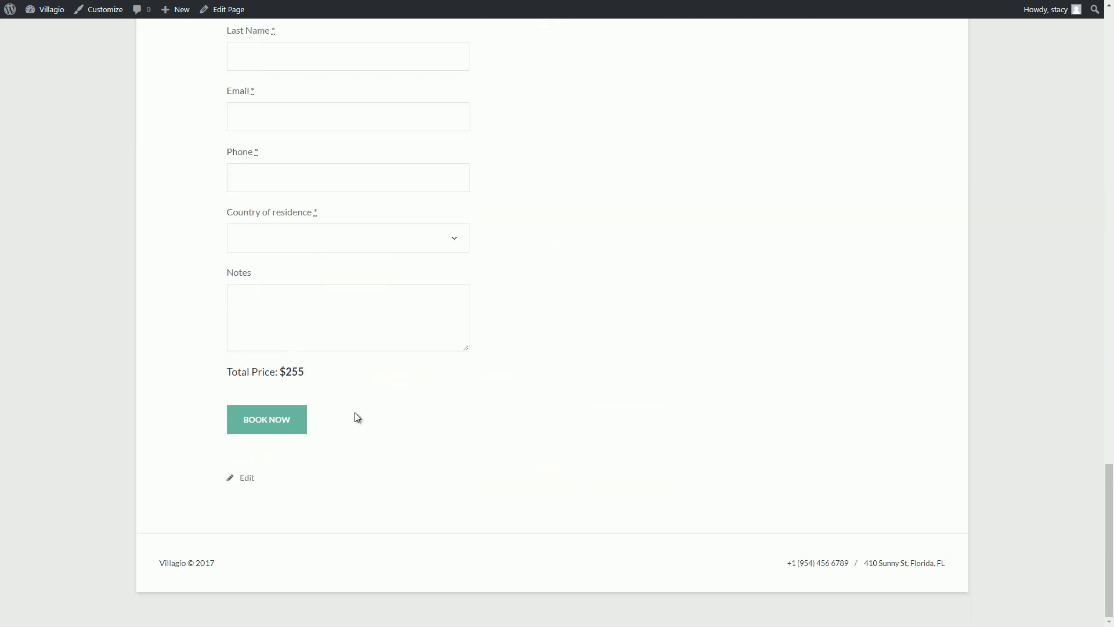
{"action": "mouse_move", "coordinate": [53, 18]}
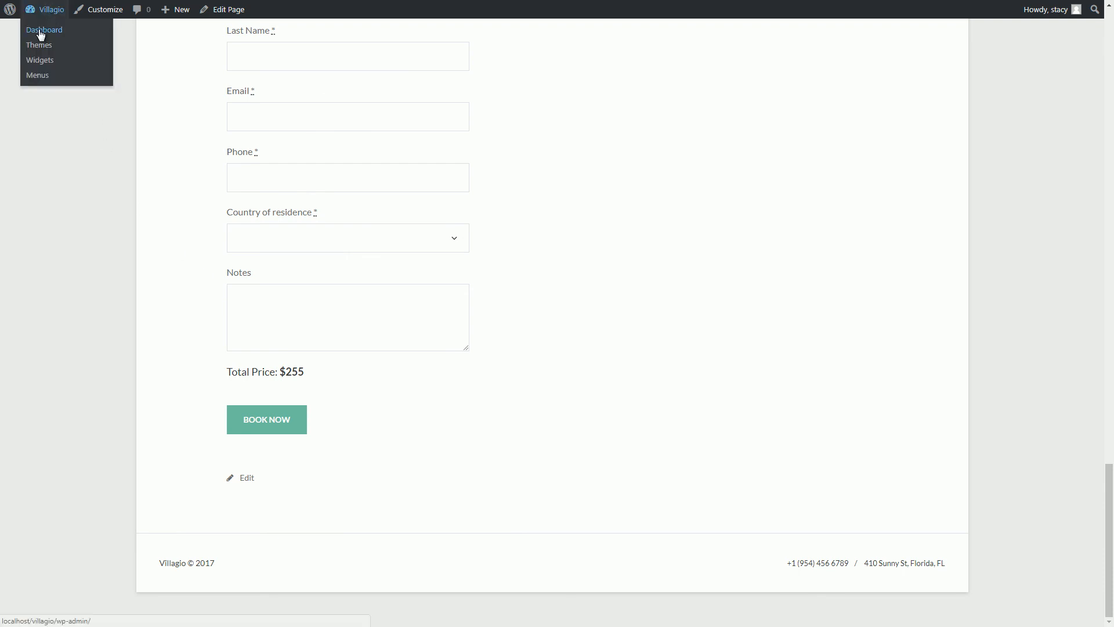